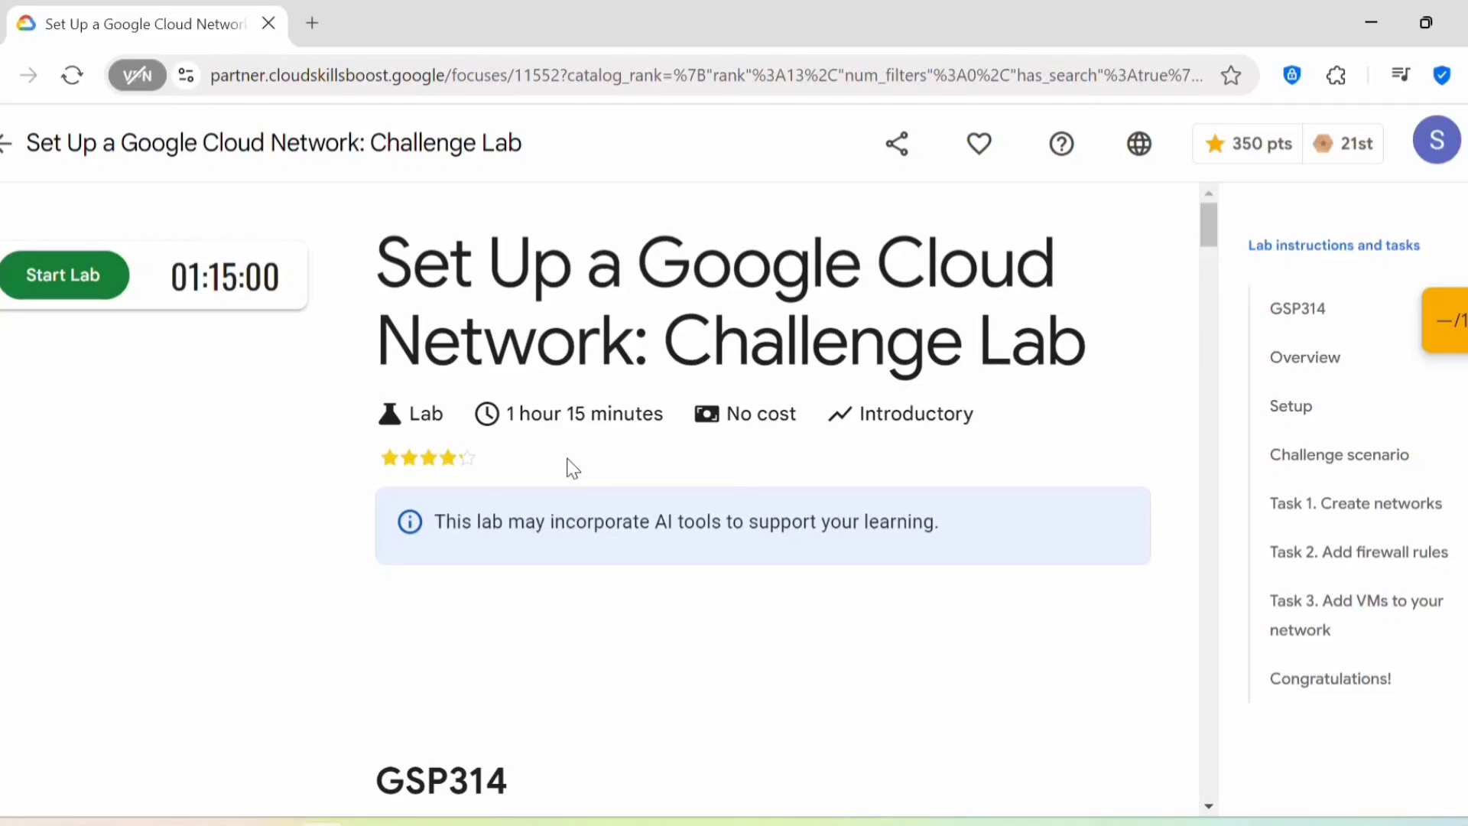
Step: Review the challenge scenario's requirements for the VPC network, subnetworks, firewalls and VMs in the lab instructions
scroll(572, 468, "down", 15)
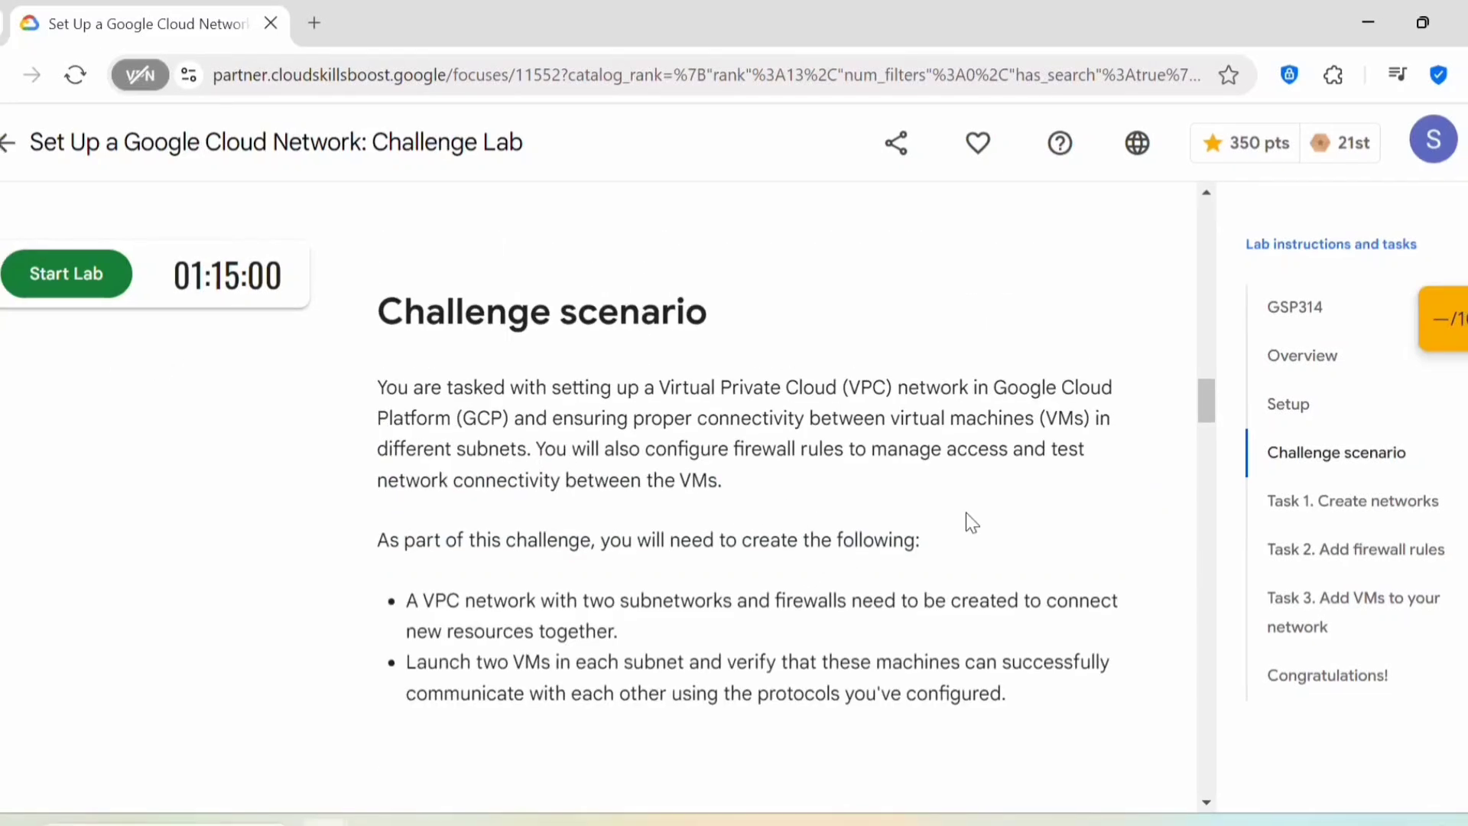
scroll(966, 517, "down", 2)
left_click_drag(1019, 610, 736, 543)
left_click_drag(570, 523, 406, 482)
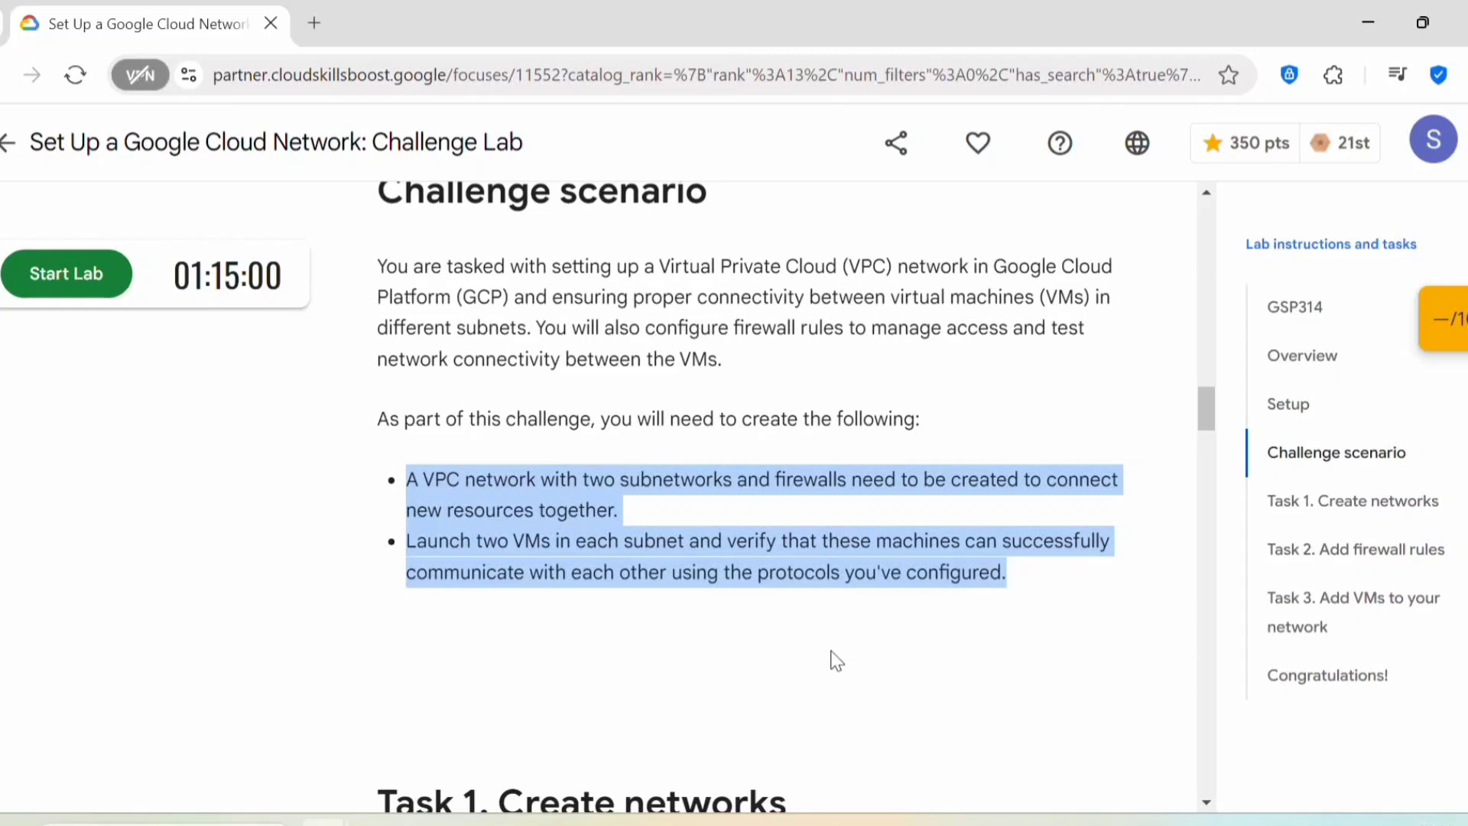
scroll(836, 659, "down", 3)
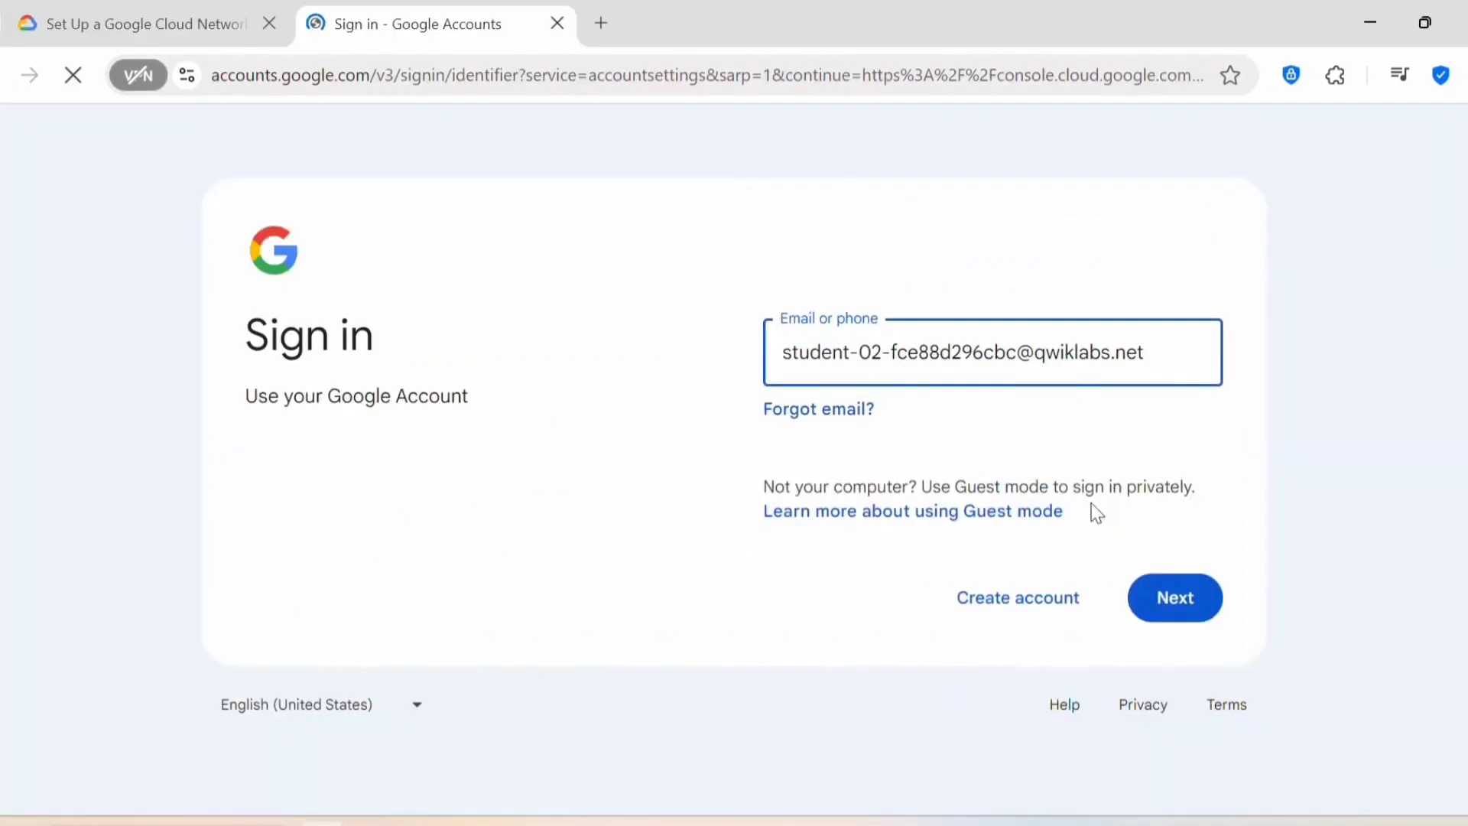
Step: Sign in to the Google Cloud console with the lab's student account and open the VPC networks page
left_click(1179, 594)
left_click(1155, 585)
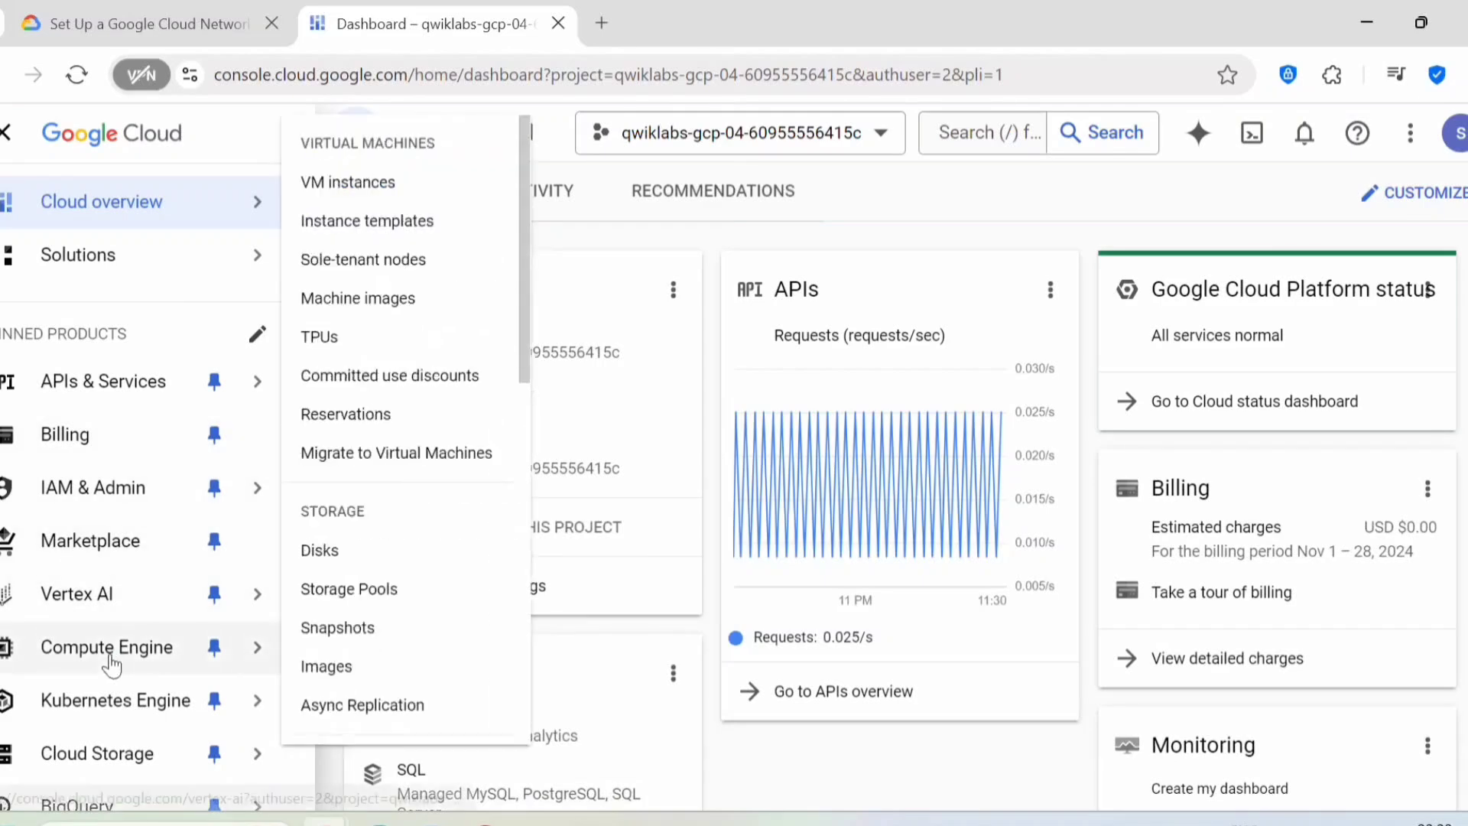
scroll(122, 657, "down", 3)
left_click(95, 632)
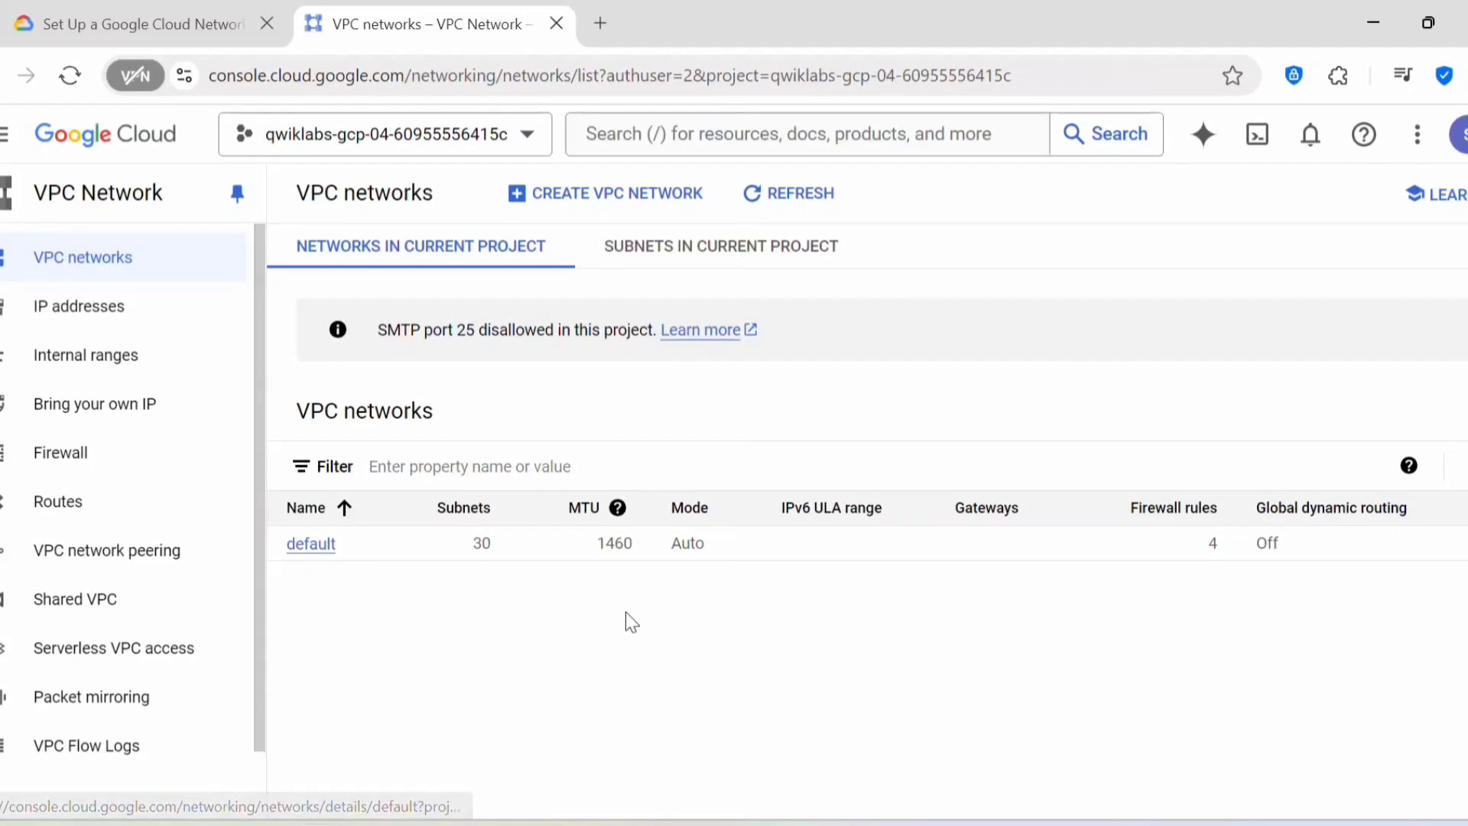
Step: Start creating a VPC network and name it vpc-network-59o3, copying the name from the Task 1 lab instructions
left_click(593, 205)
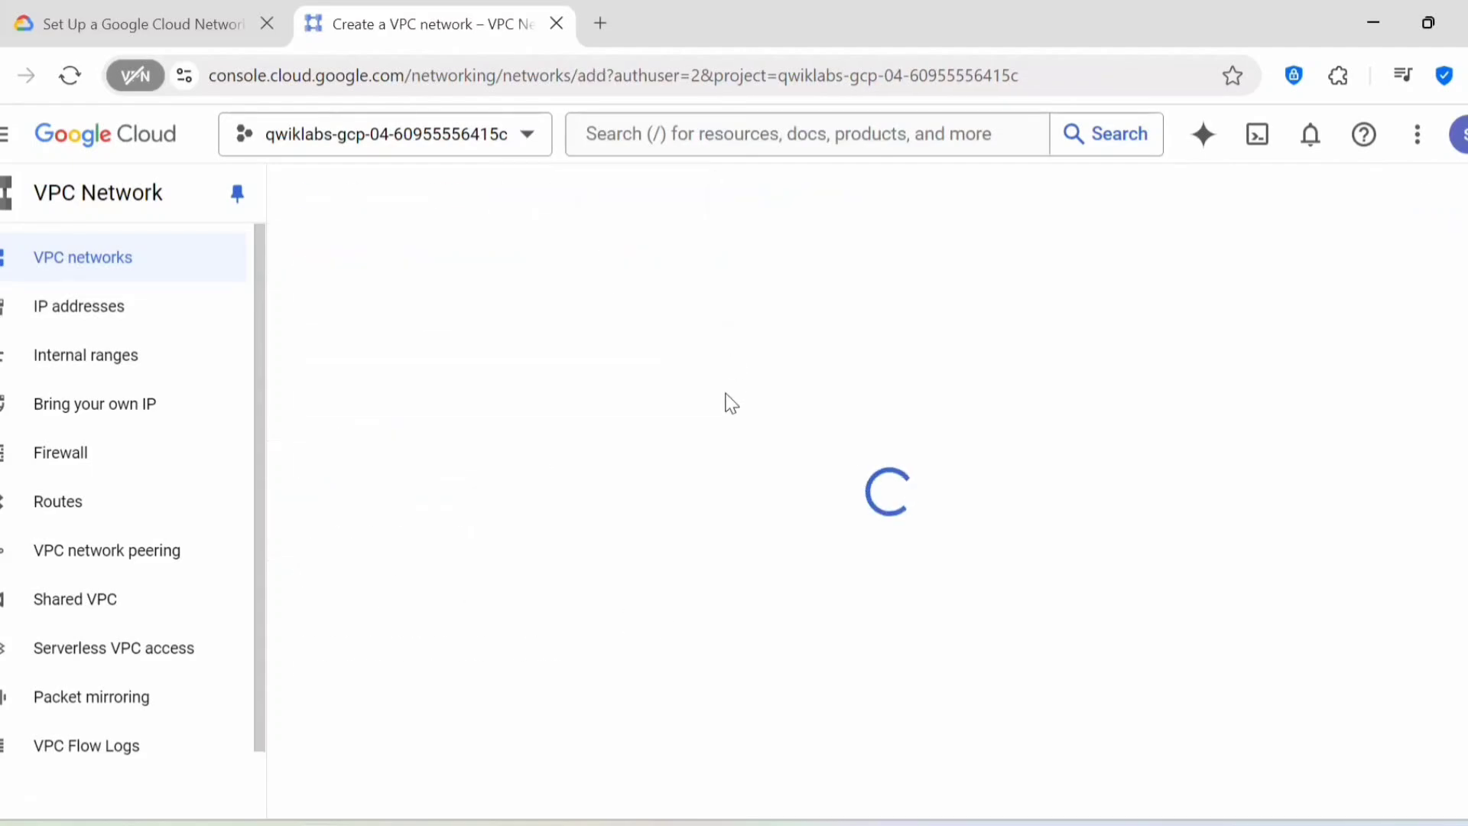
left_click(181, 11)
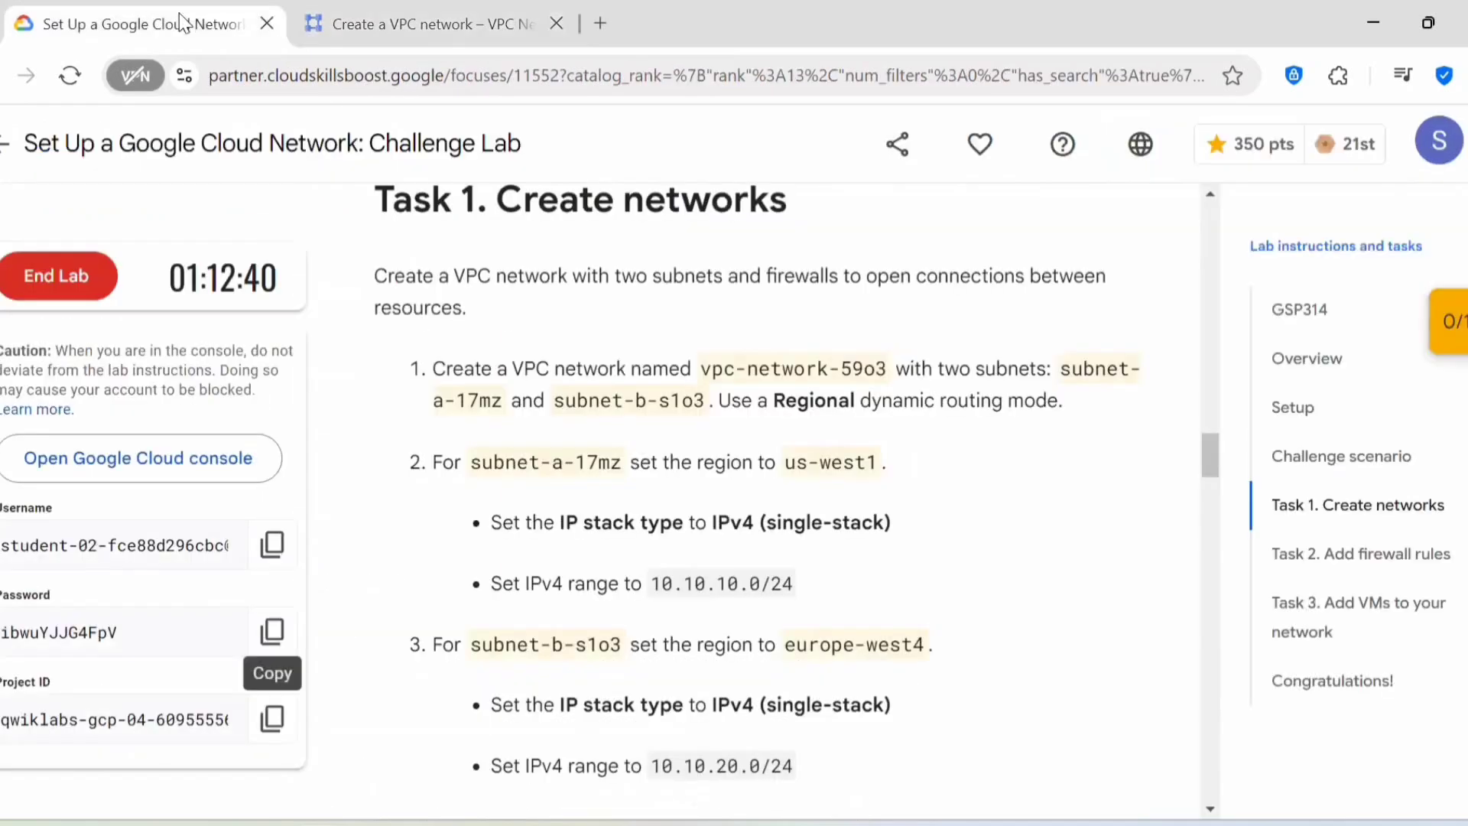
left_click_drag(887, 369, 699, 368)
key("ctrl+c")
left_click(432, 24)
left_click(419, 284)
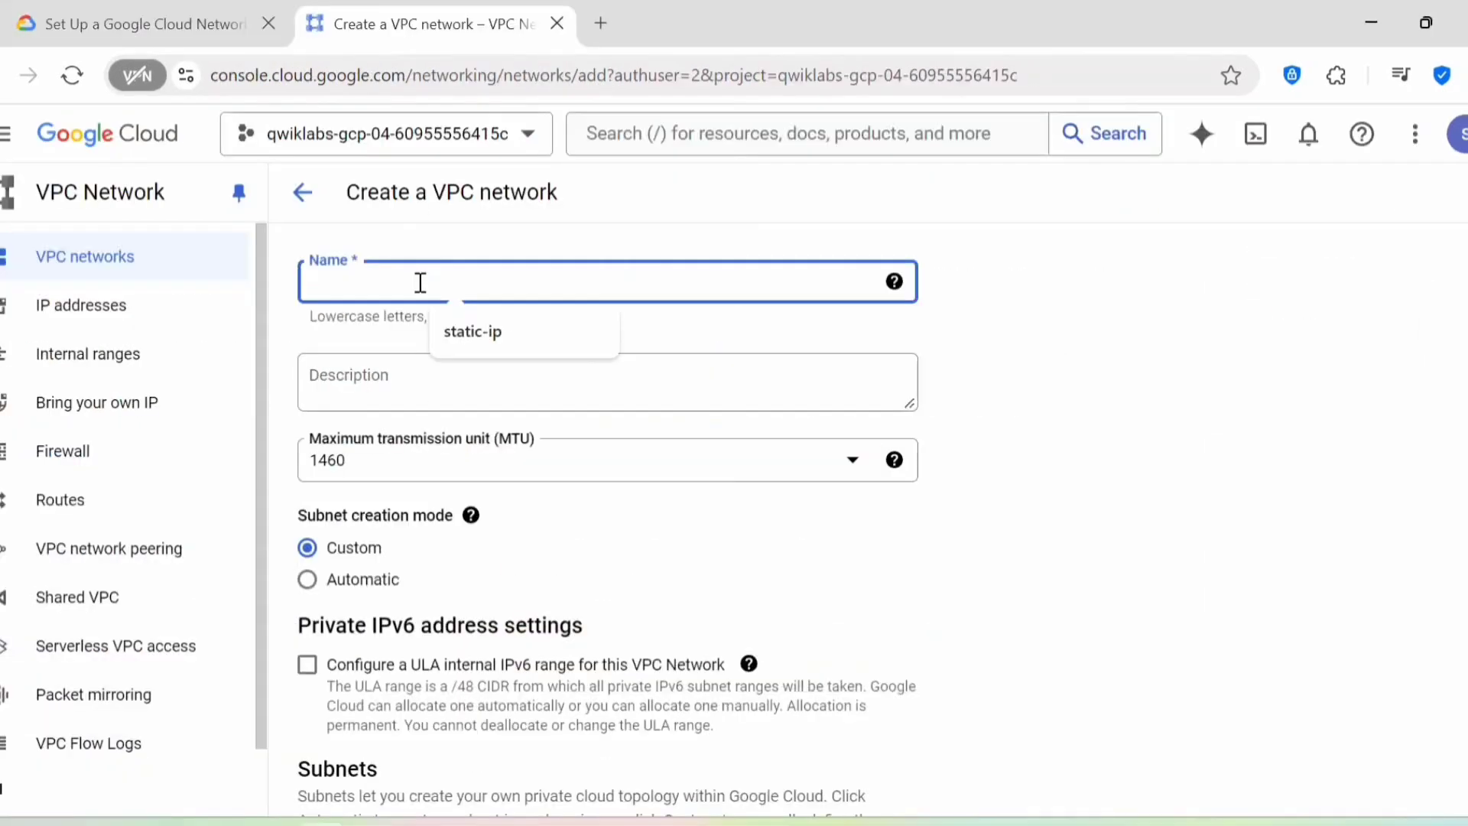
key("ctrl+v")
scroll(406, 279, "down", 1)
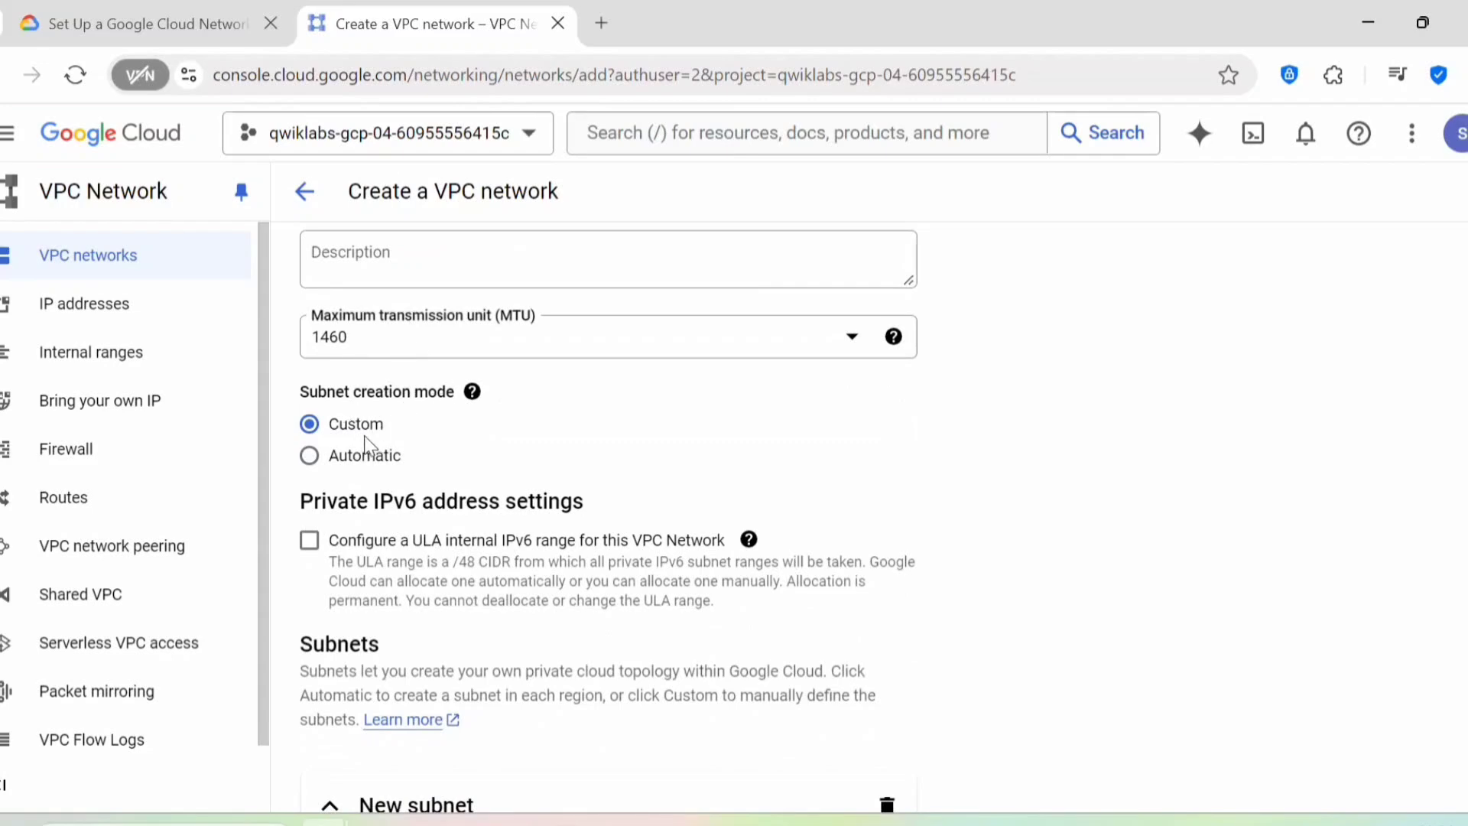
left_click(367, 459)
scroll(425, 518, "down", 1)
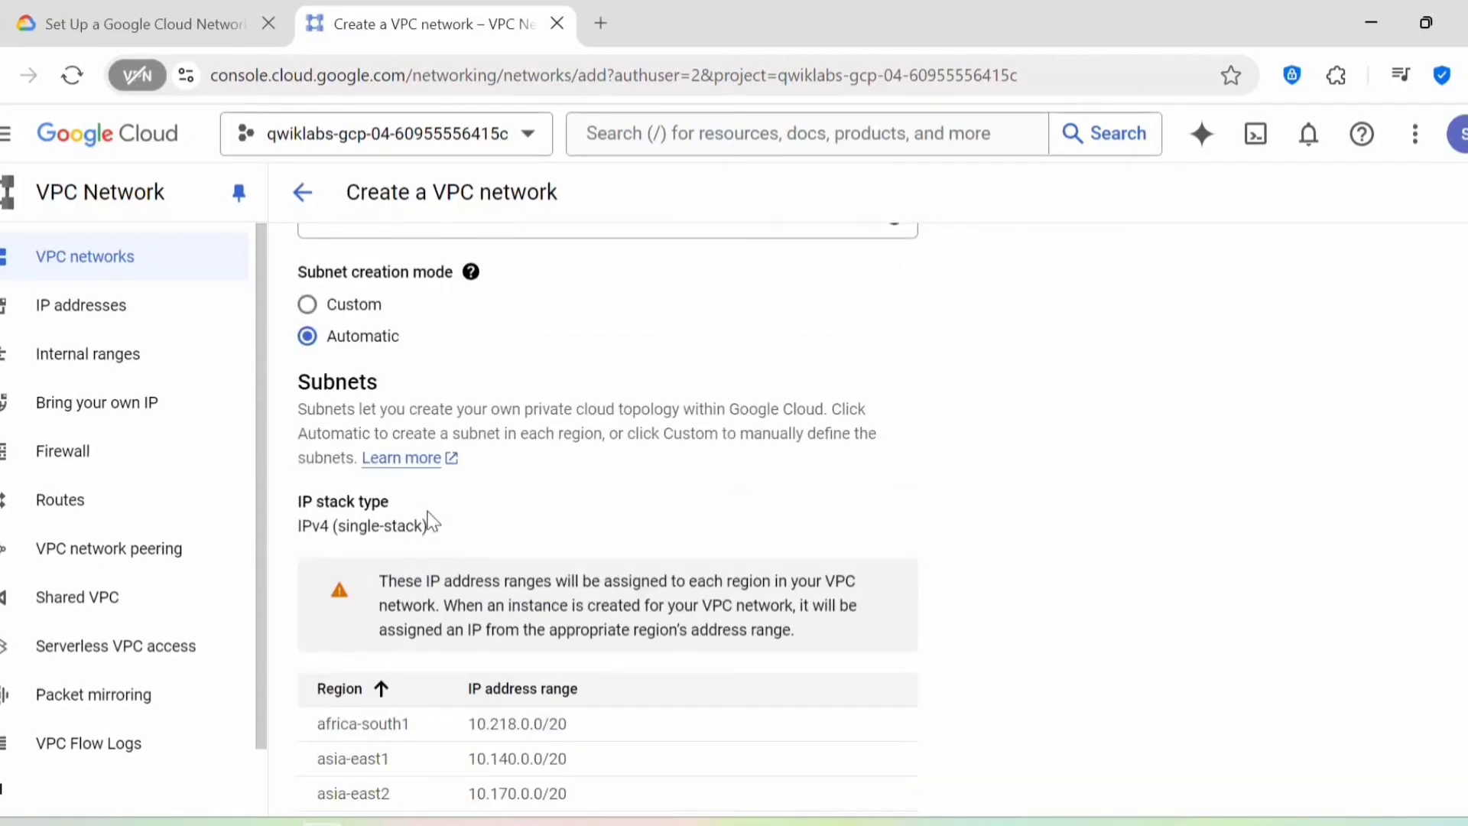
scroll(449, 495, "up", 1)
scroll(478, 556, "down", 6)
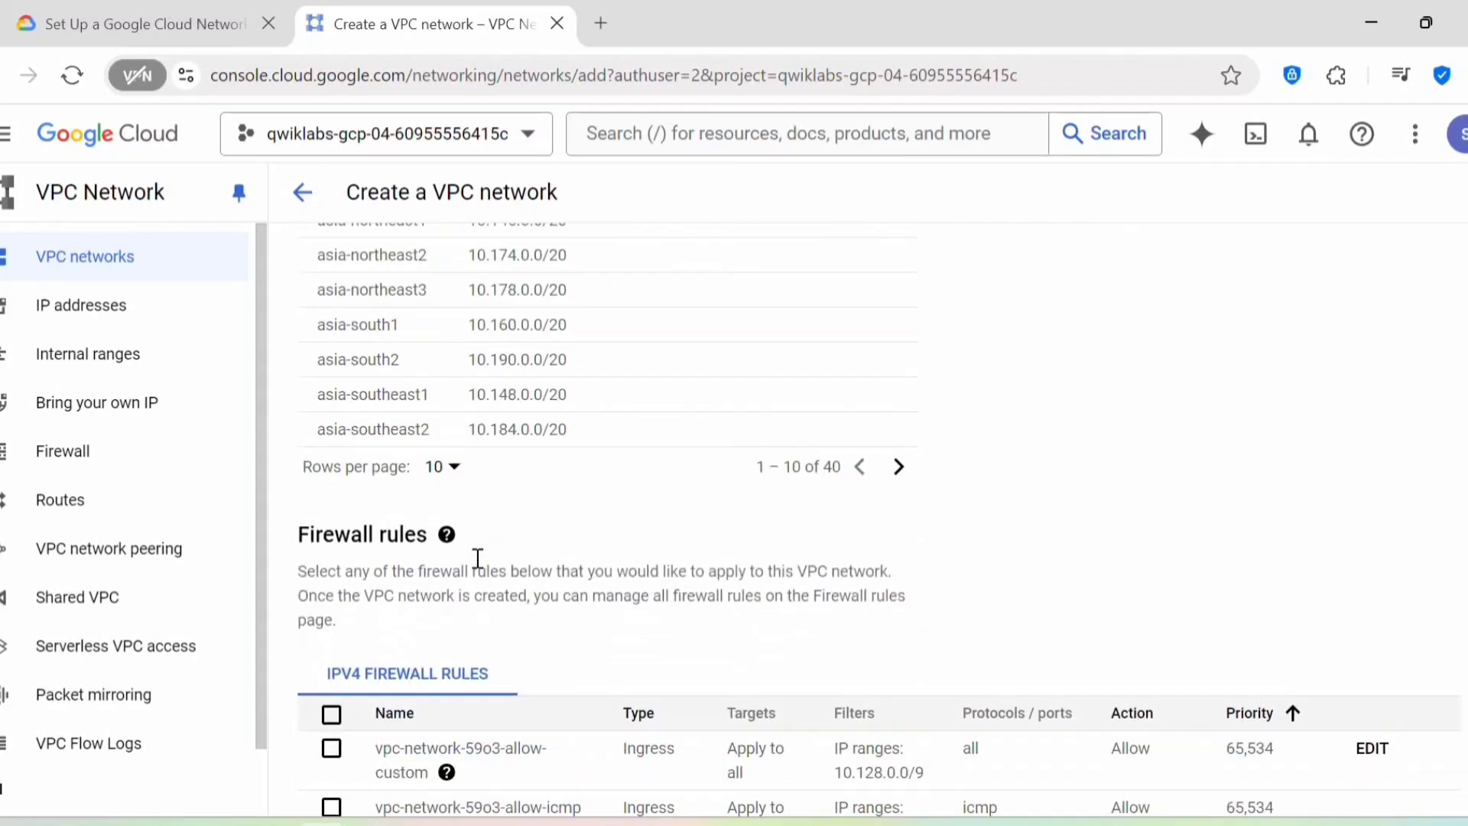
scroll(475, 558, "up", 6)
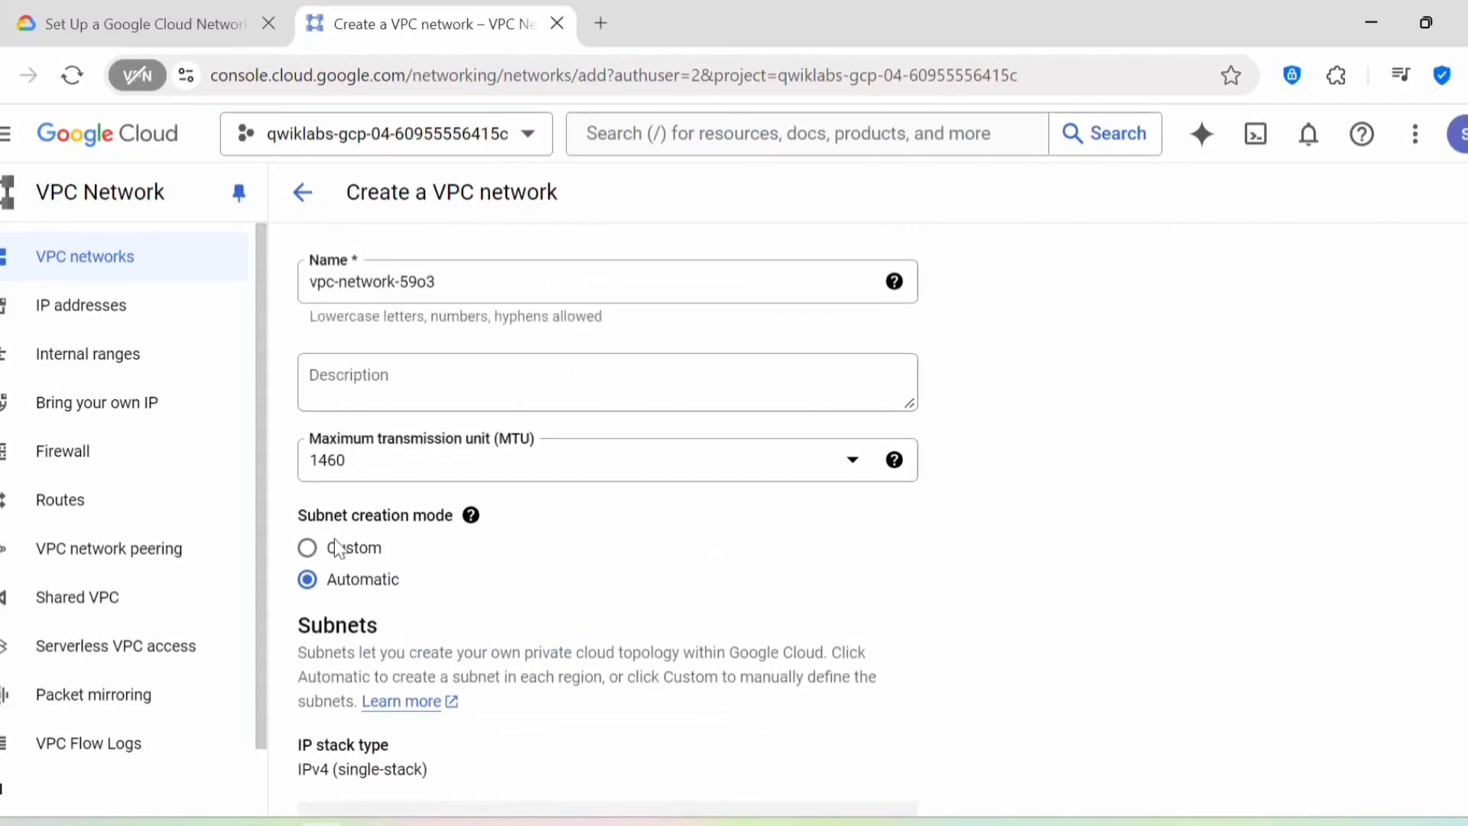
left_click(315, 561)
Step: Expand the new subnet's settings and name it subnet-a-17mz, copied from the lab instructions
scroll(516, 562, "down", 2)
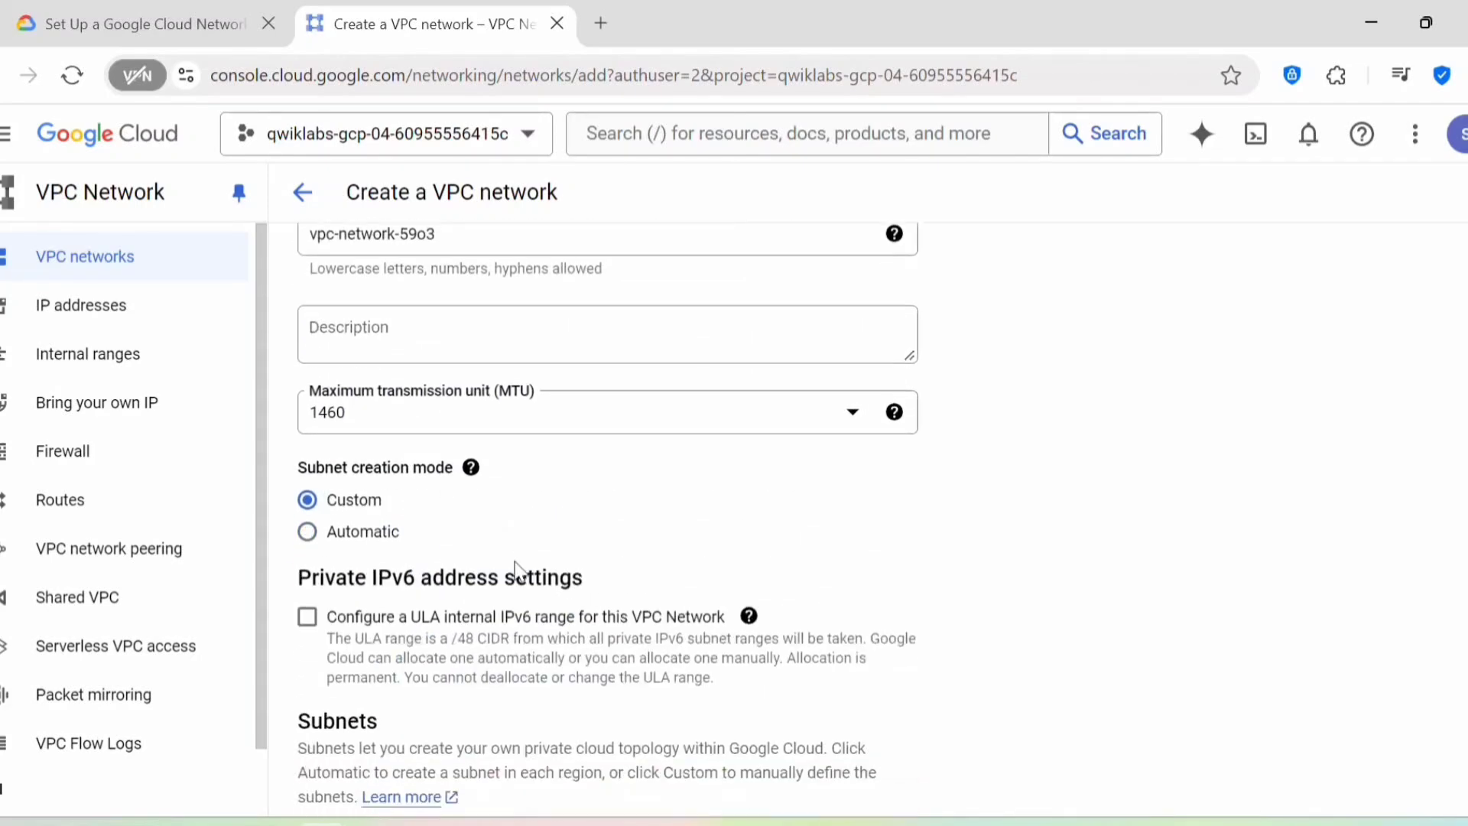
scroll(497, 565, "down", 3)
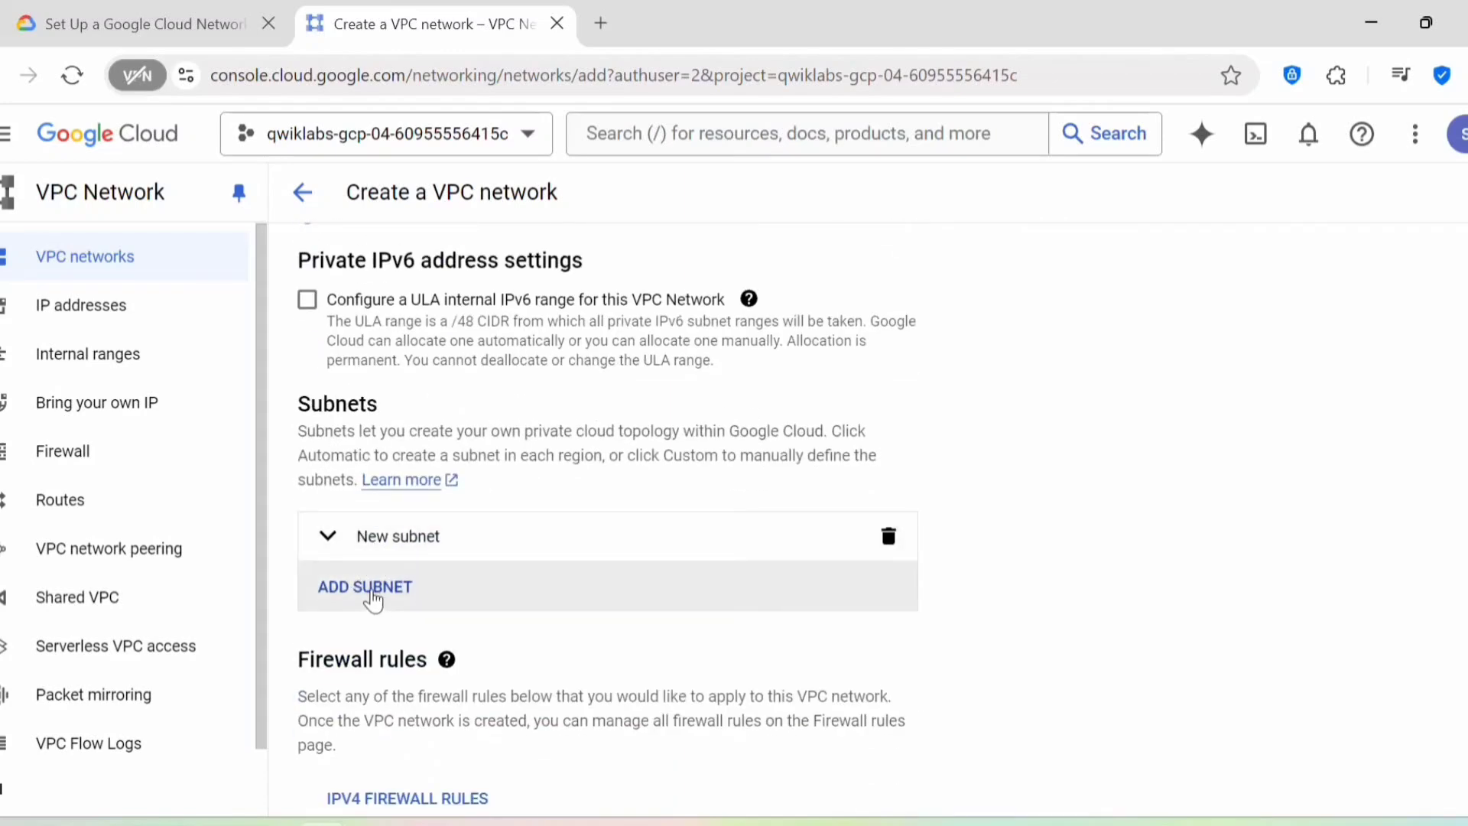
left_click(356, 536)
scroll(519, 566, "down", 3)
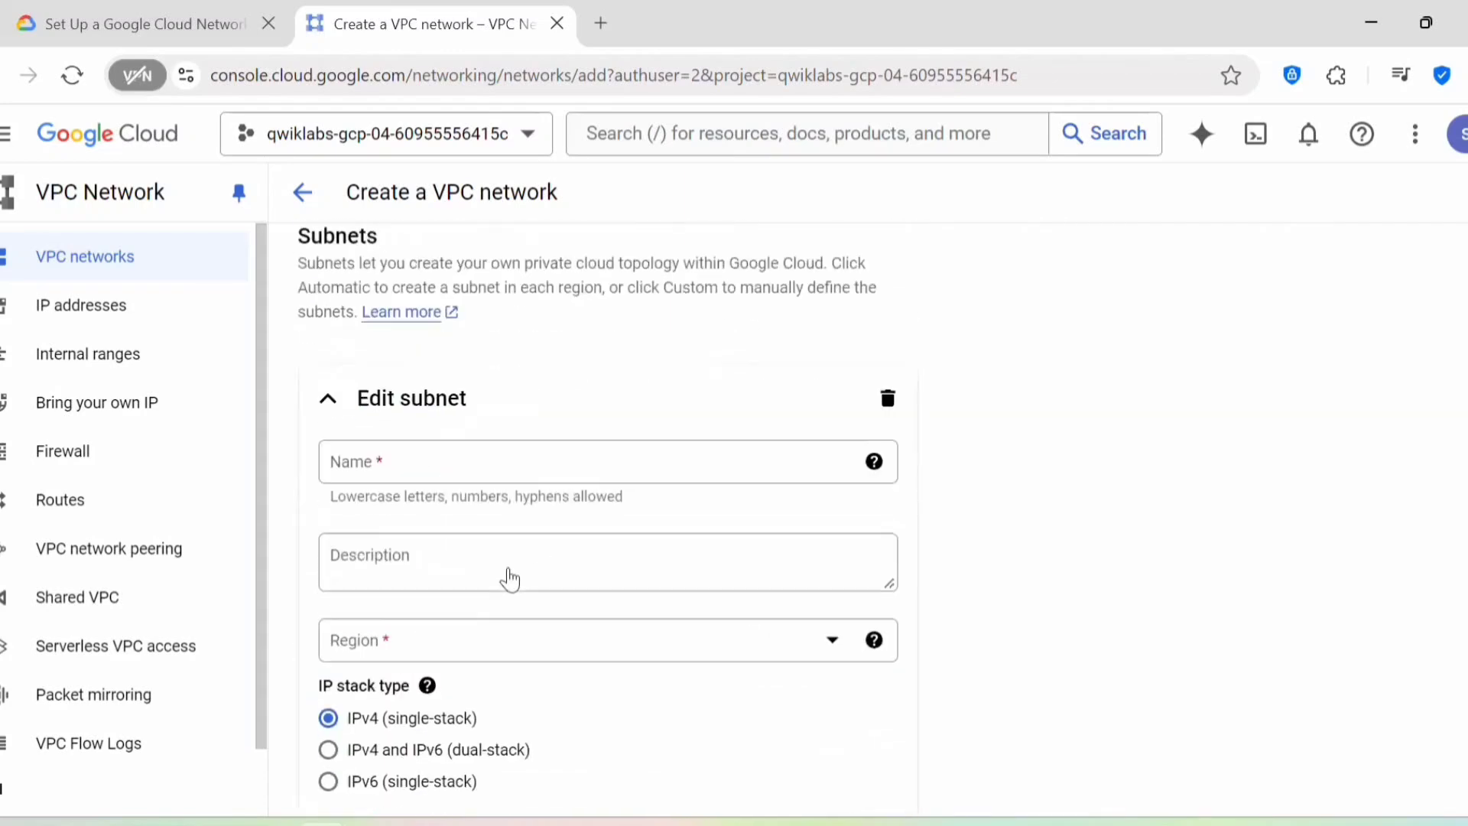
left_click(375, 388)
left_click(151, 23)
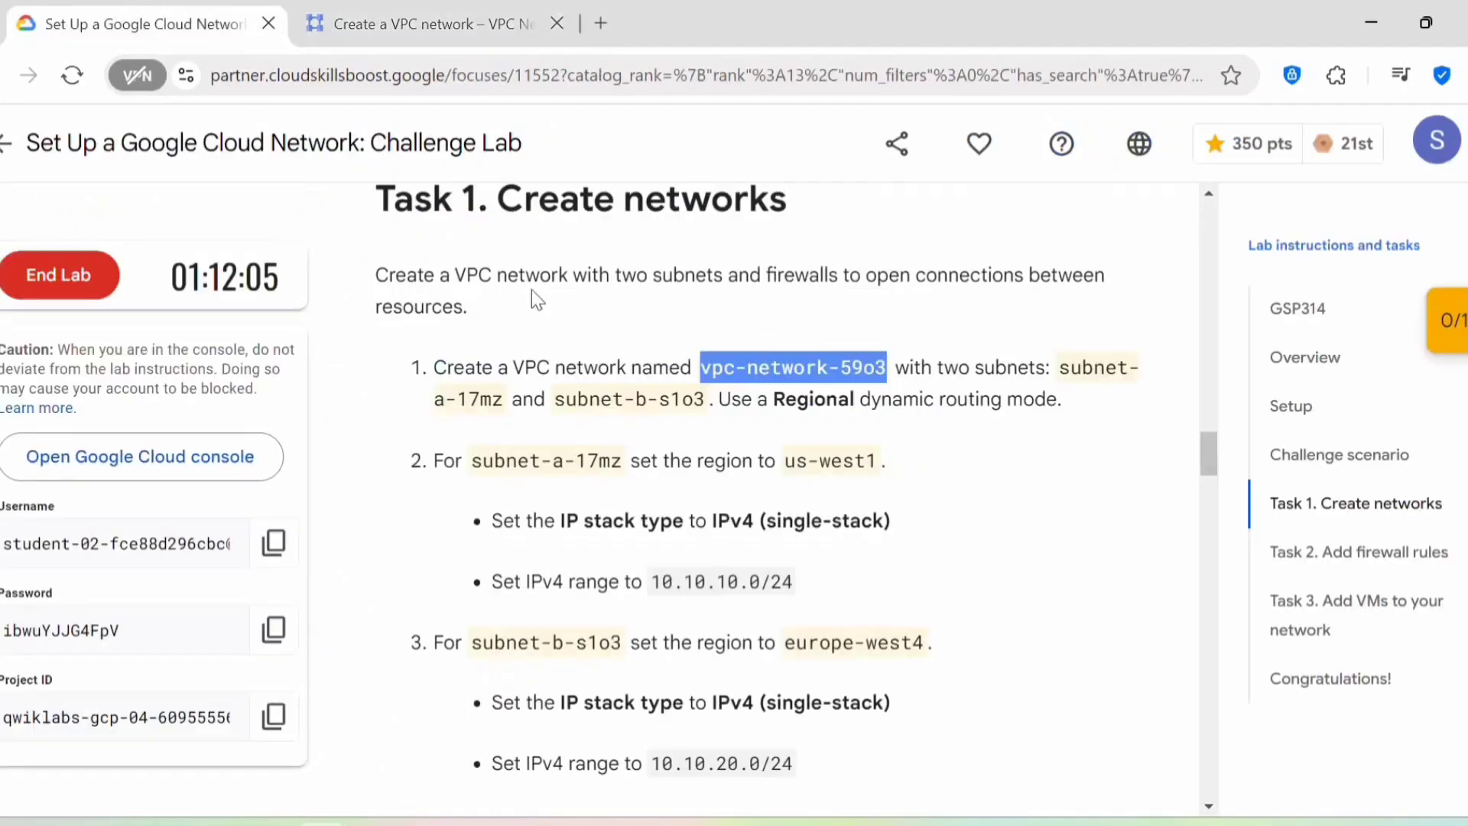
left_click(544, 463)
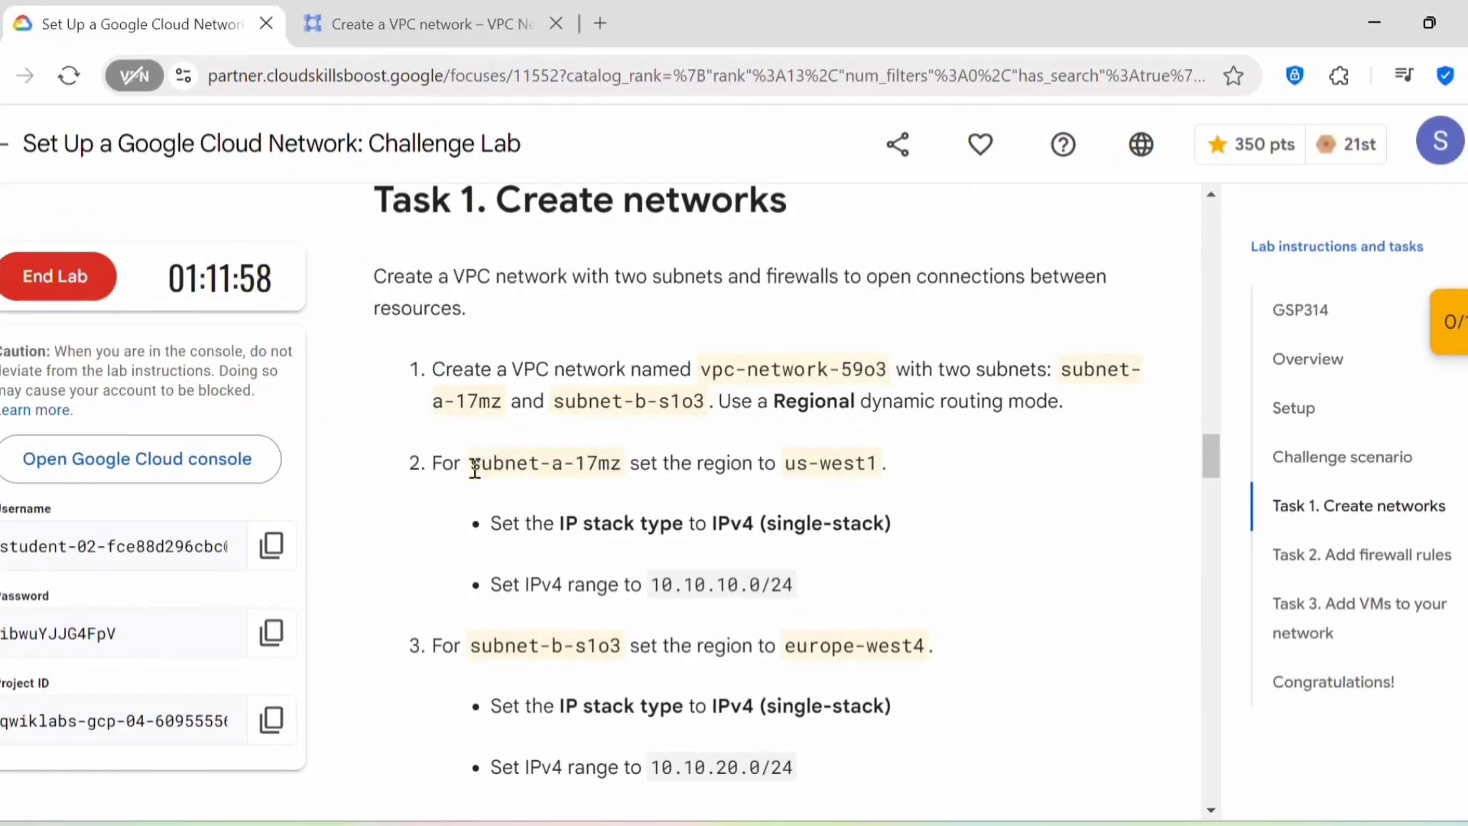
left_click_drag(474, 468, 623, 462)
key("ctrl+c")
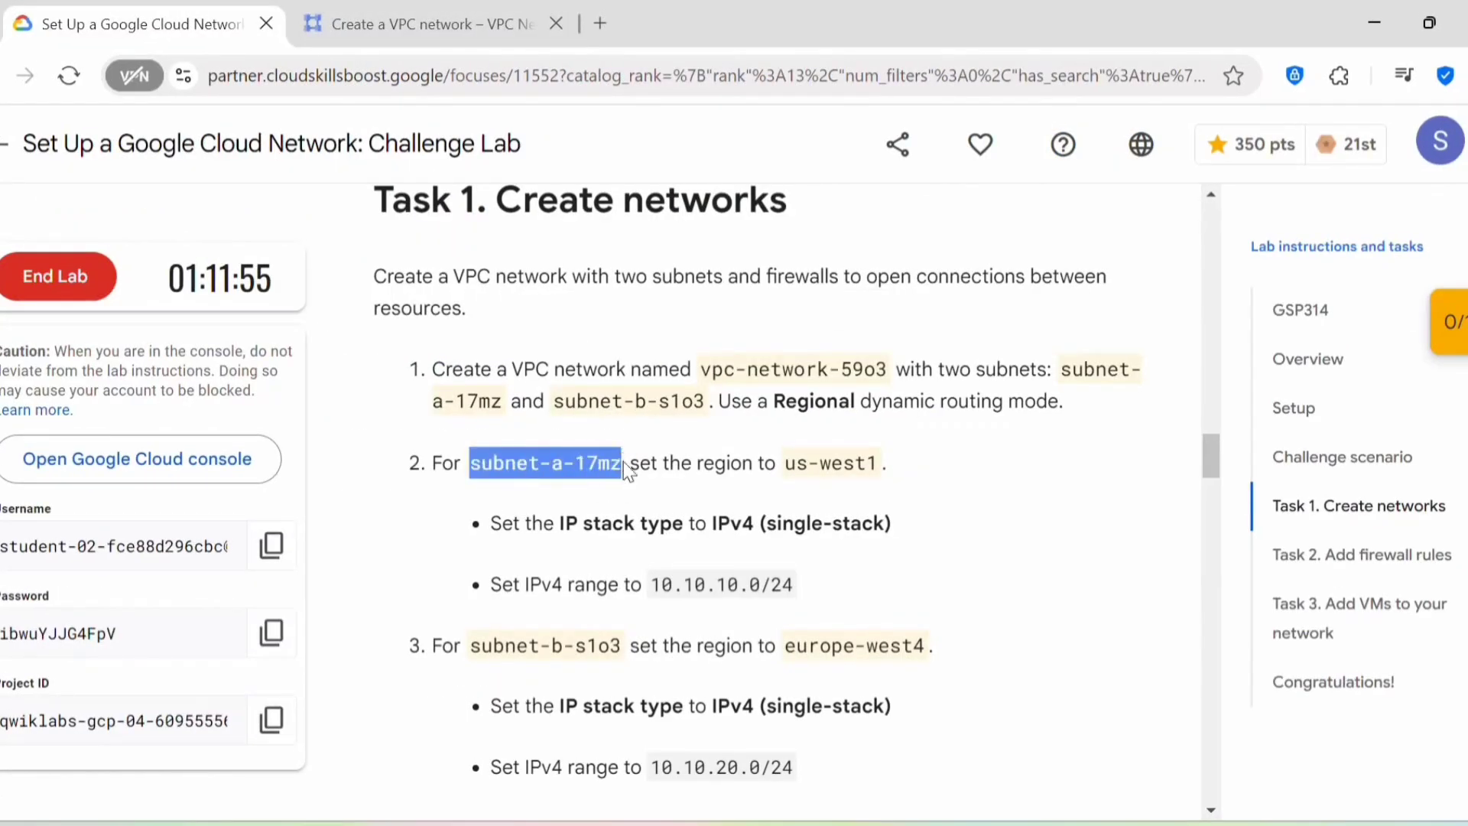
left_click(396, 20)
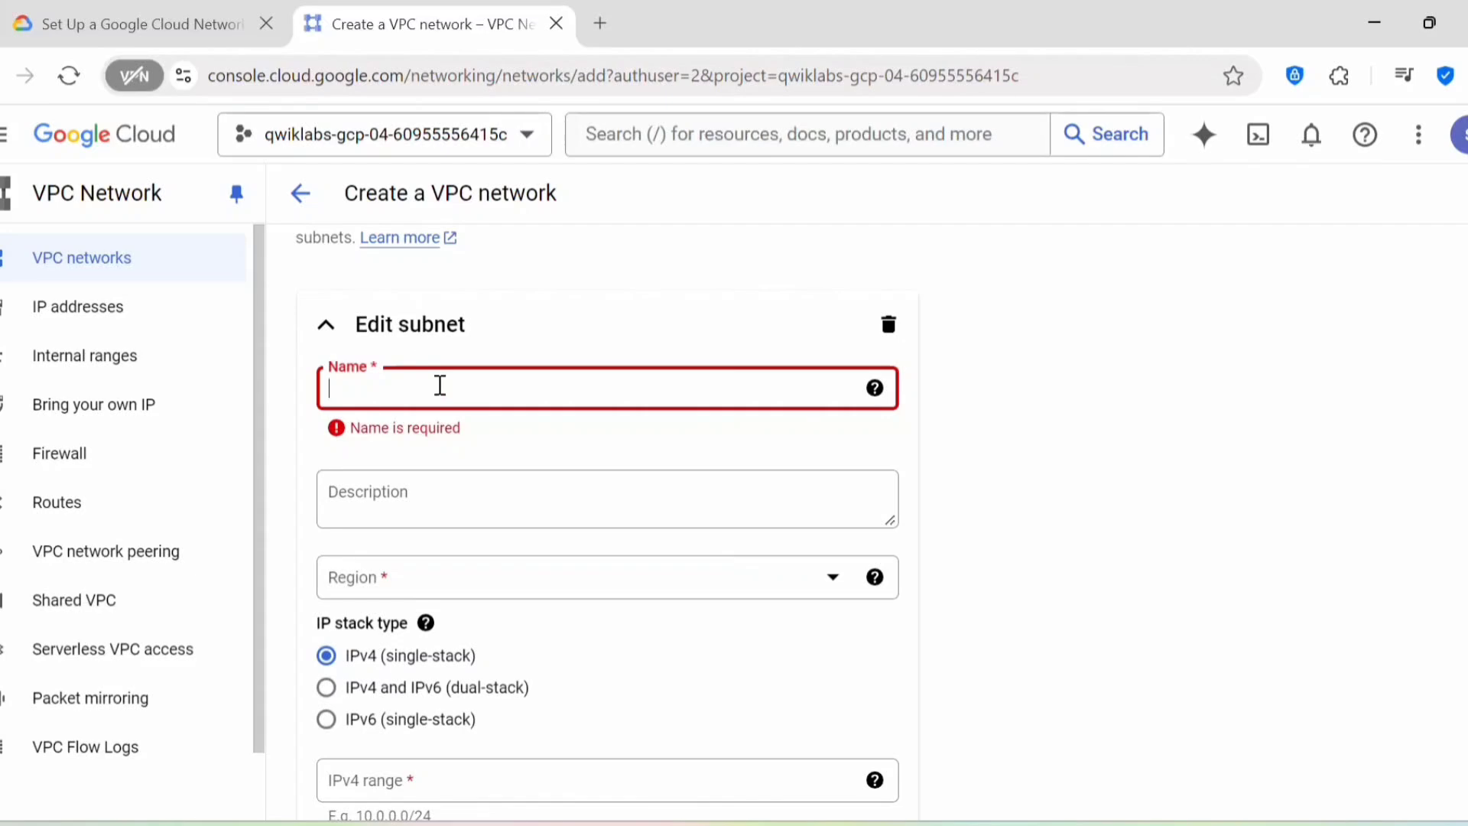
key("ctrl+v")
scroll(442, 382, "down", 2)
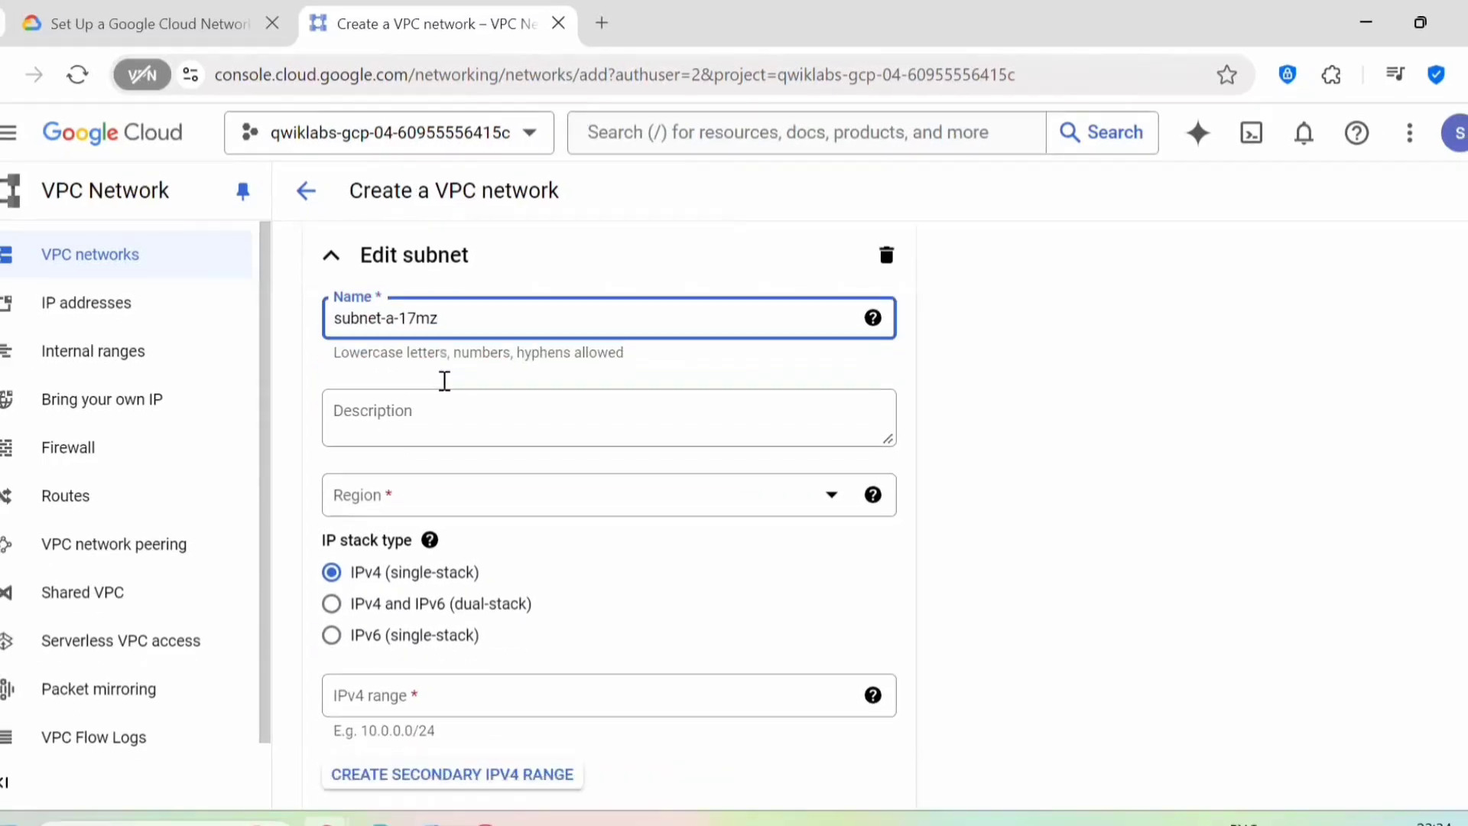
Step: Copy the IPv4 range 10.10.10.0/24 from the lab instructions and set the region of subnet-a-17mz to us-west1
left_click(186, 27)
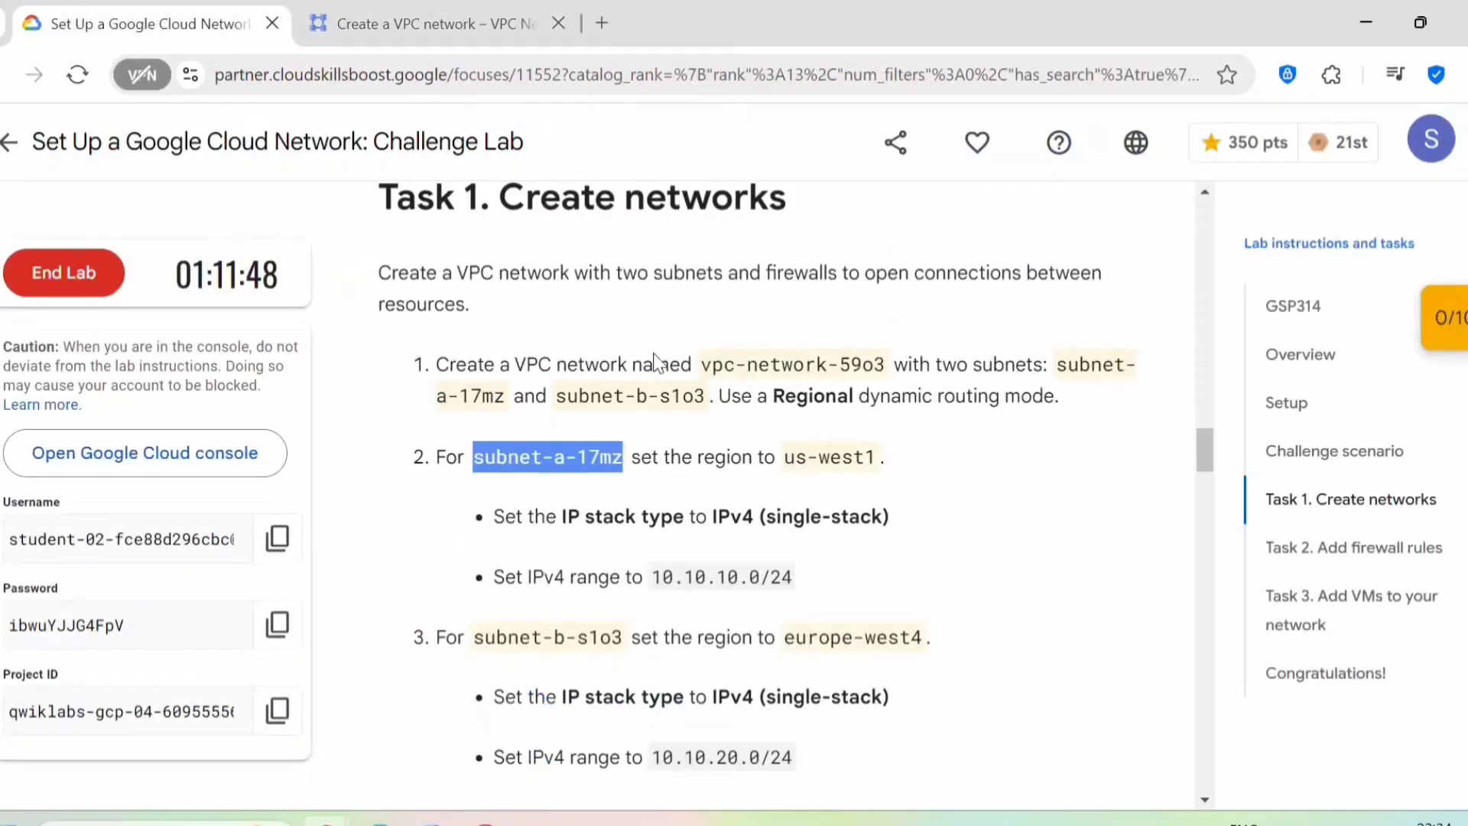
left_click(787, 465)
left_click_drag(786, 465, 878, 457)
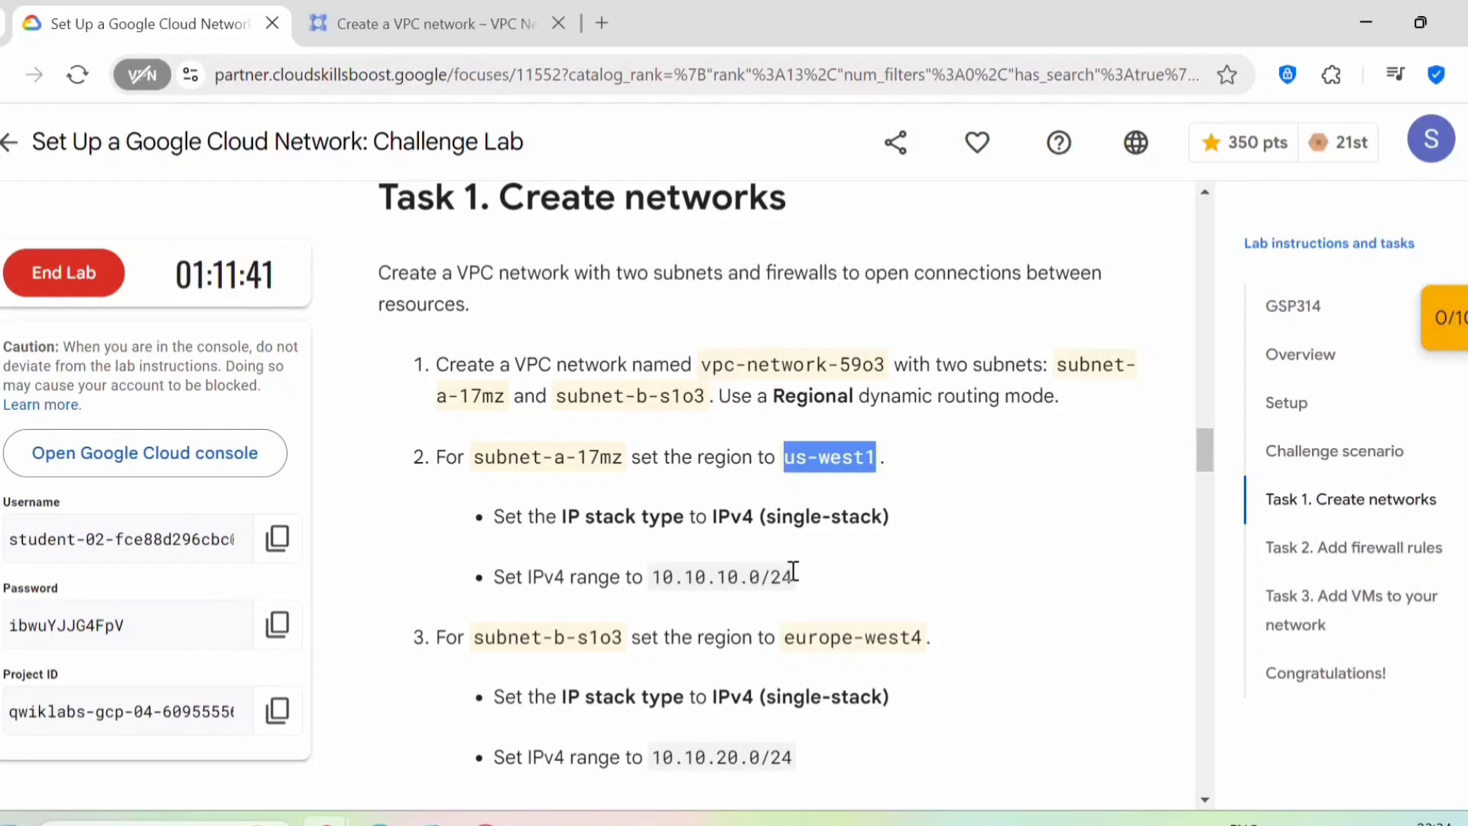
left_click_drag(794, 572, 655, 583)
key("ctrl+c")
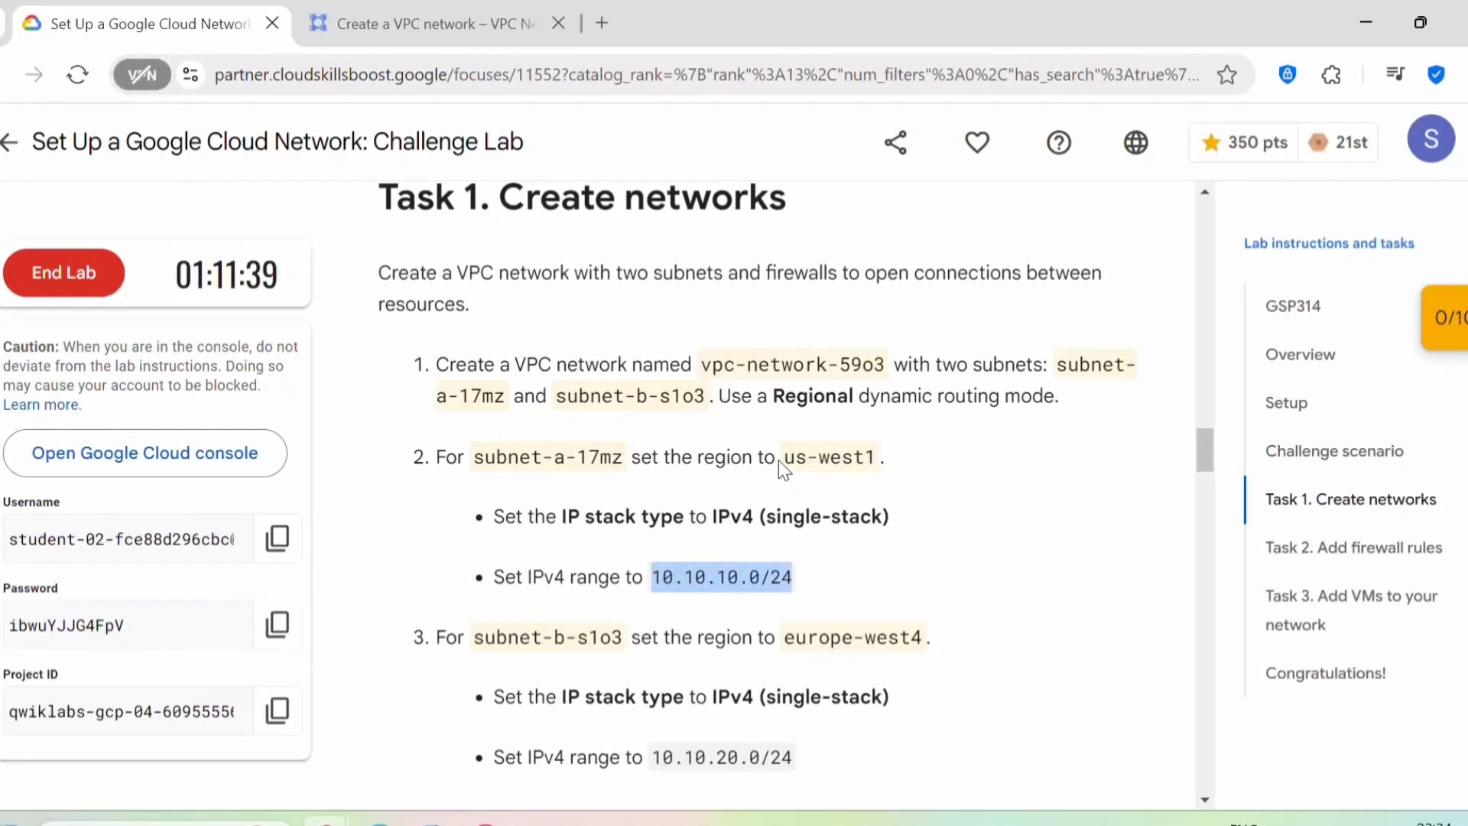
left_click(419, 27)
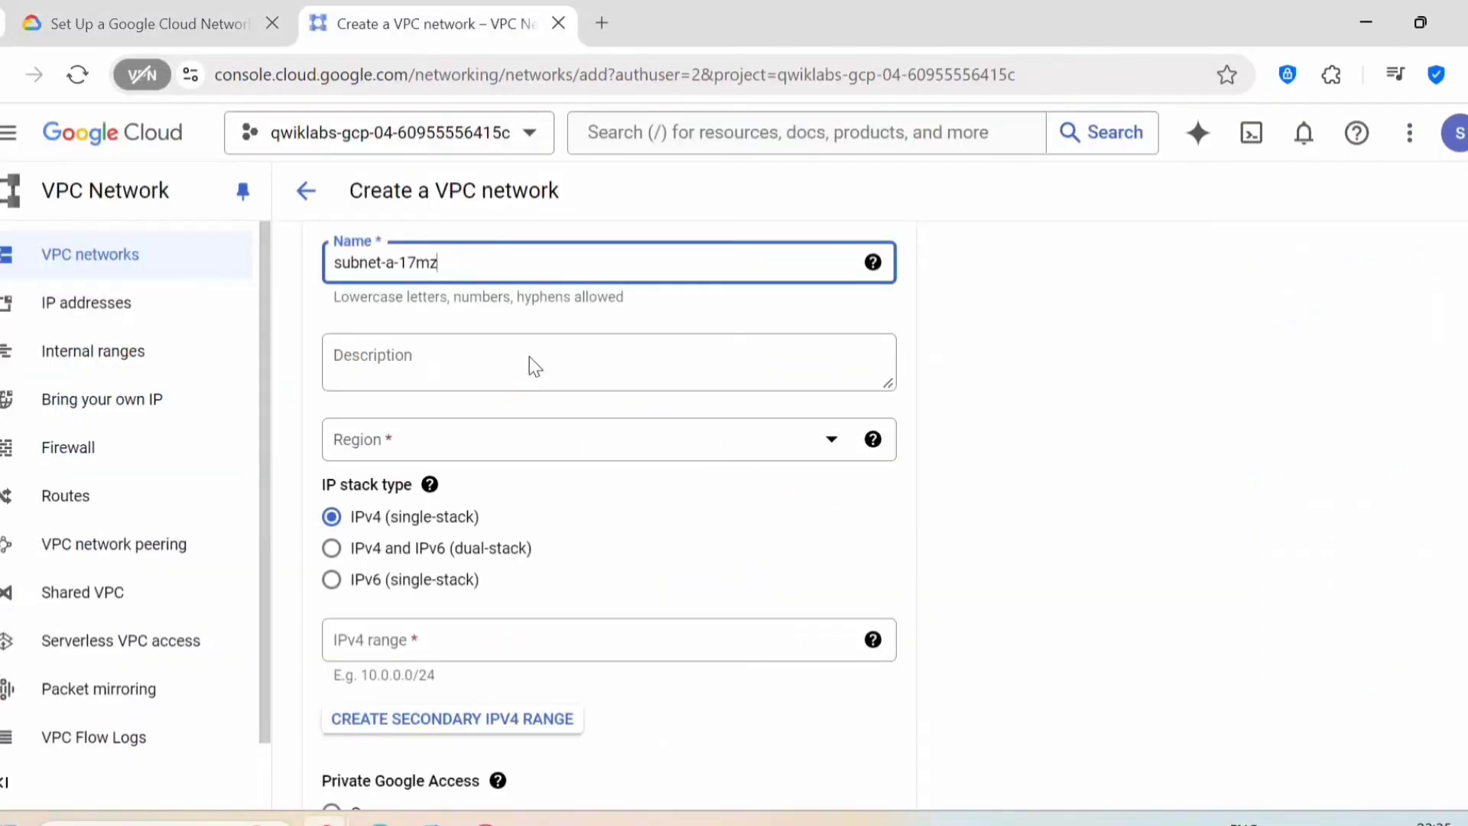
left_click(509, 446)
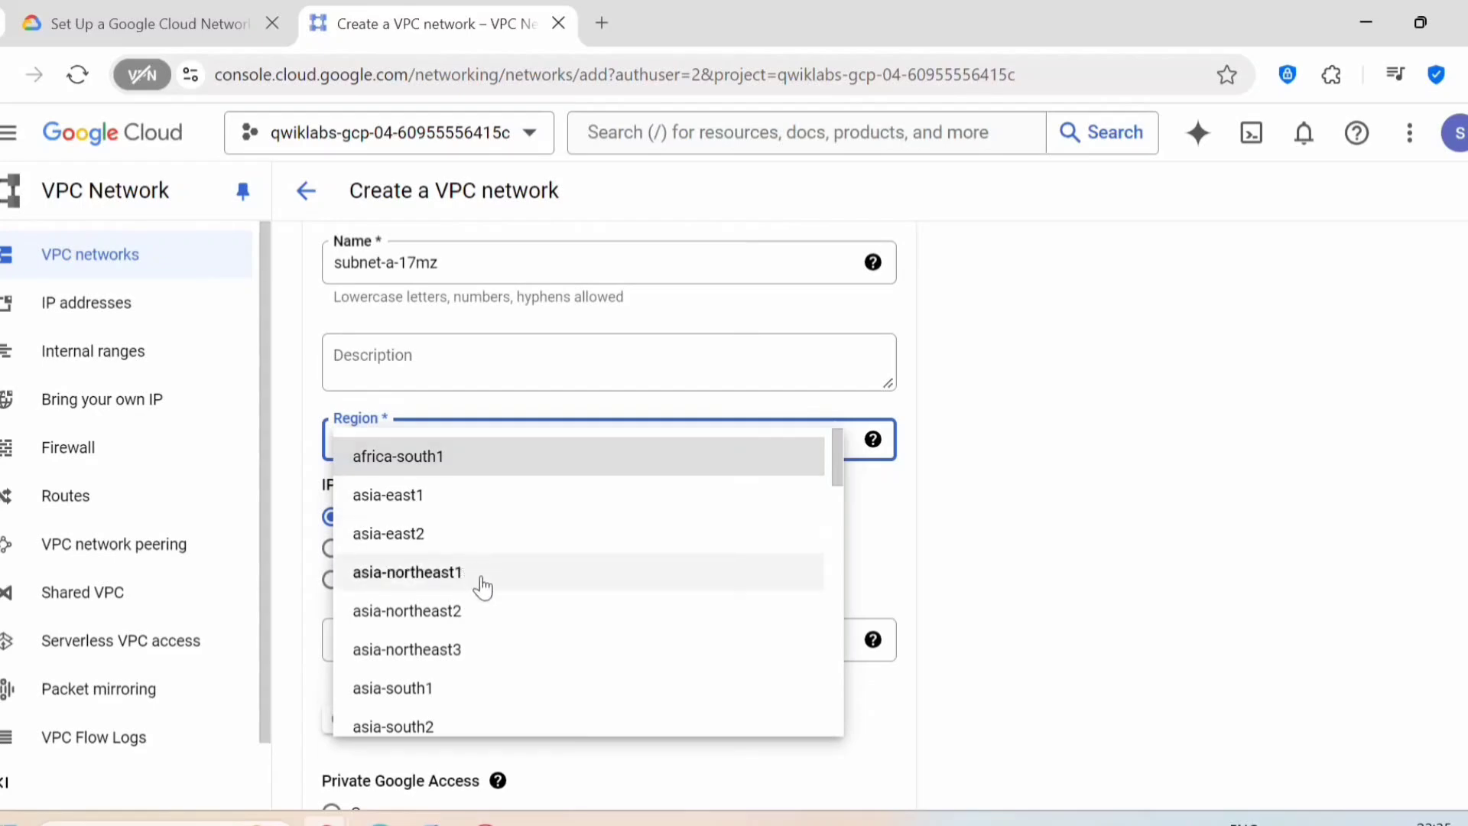
scroll(495, 608, "down", 3)
scroll(498, 611, "down", 10)
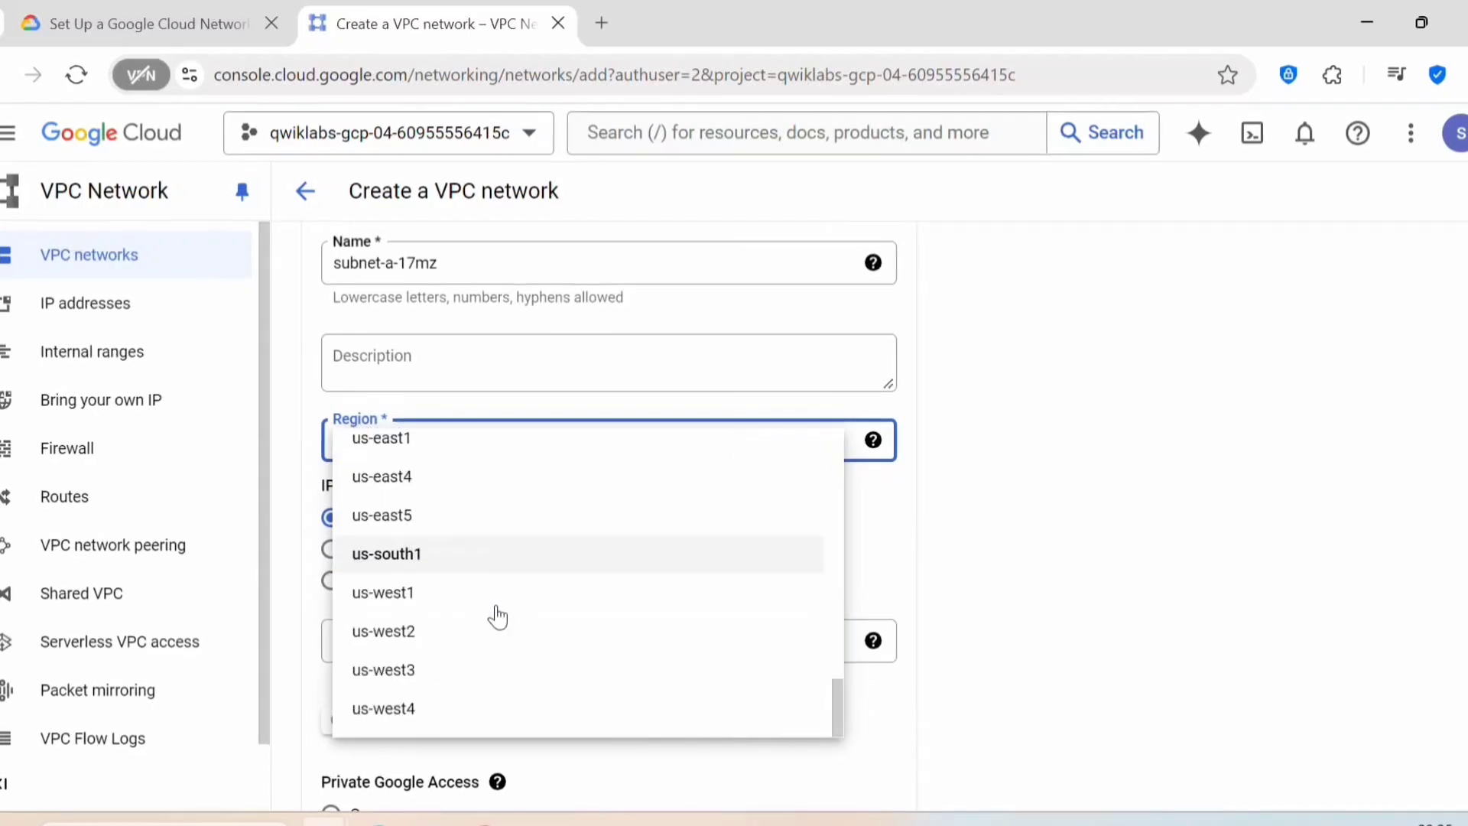
left_click(487, 602)
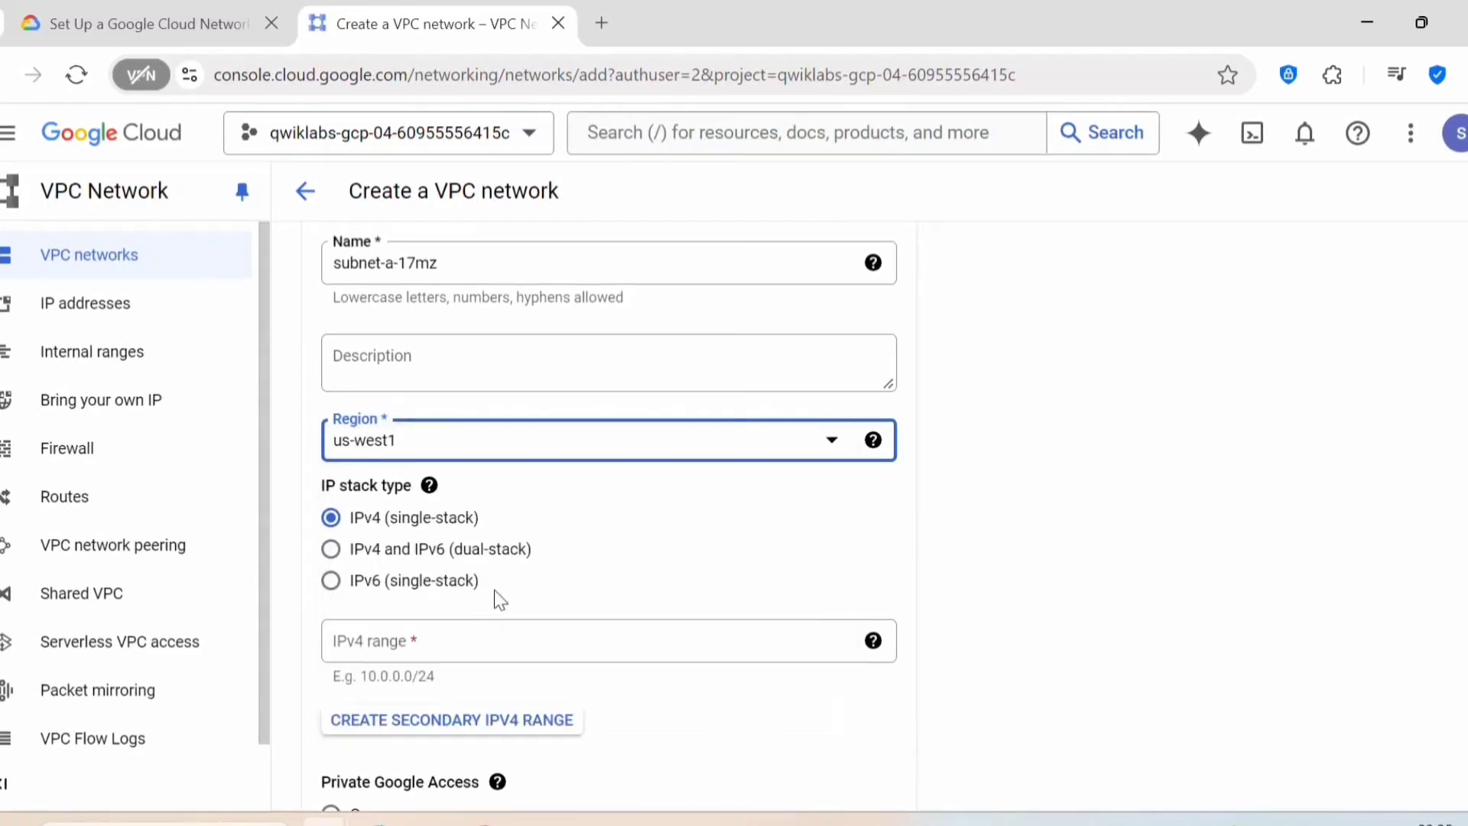
Step: Set the IPv4 range of subnet-a-17mz to 10.10.10.0/24 and finish editing the subnet
left_click(454, 641)
key("ctrl+v")
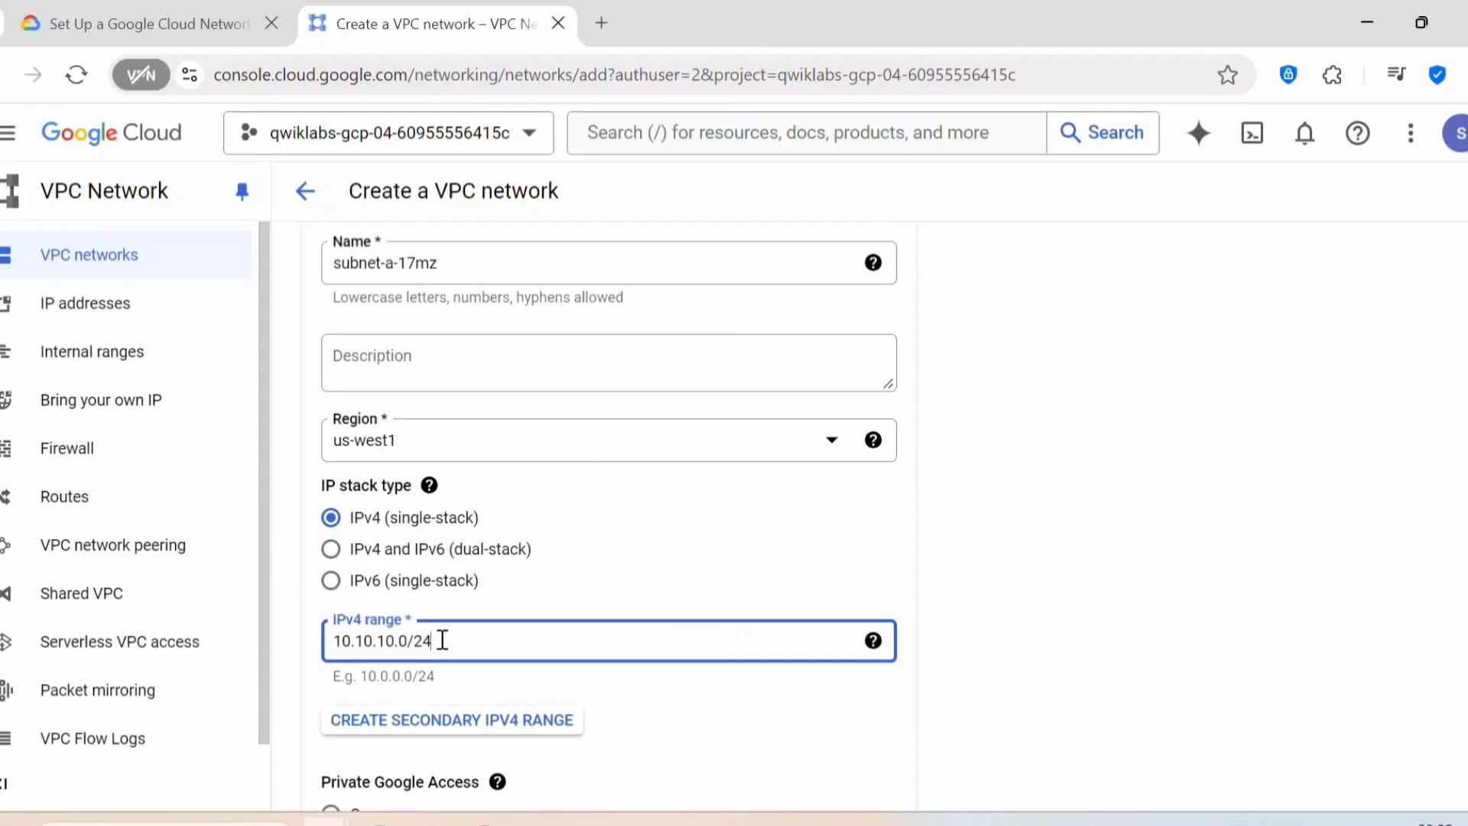
scroll(443, 635, "down", 2)
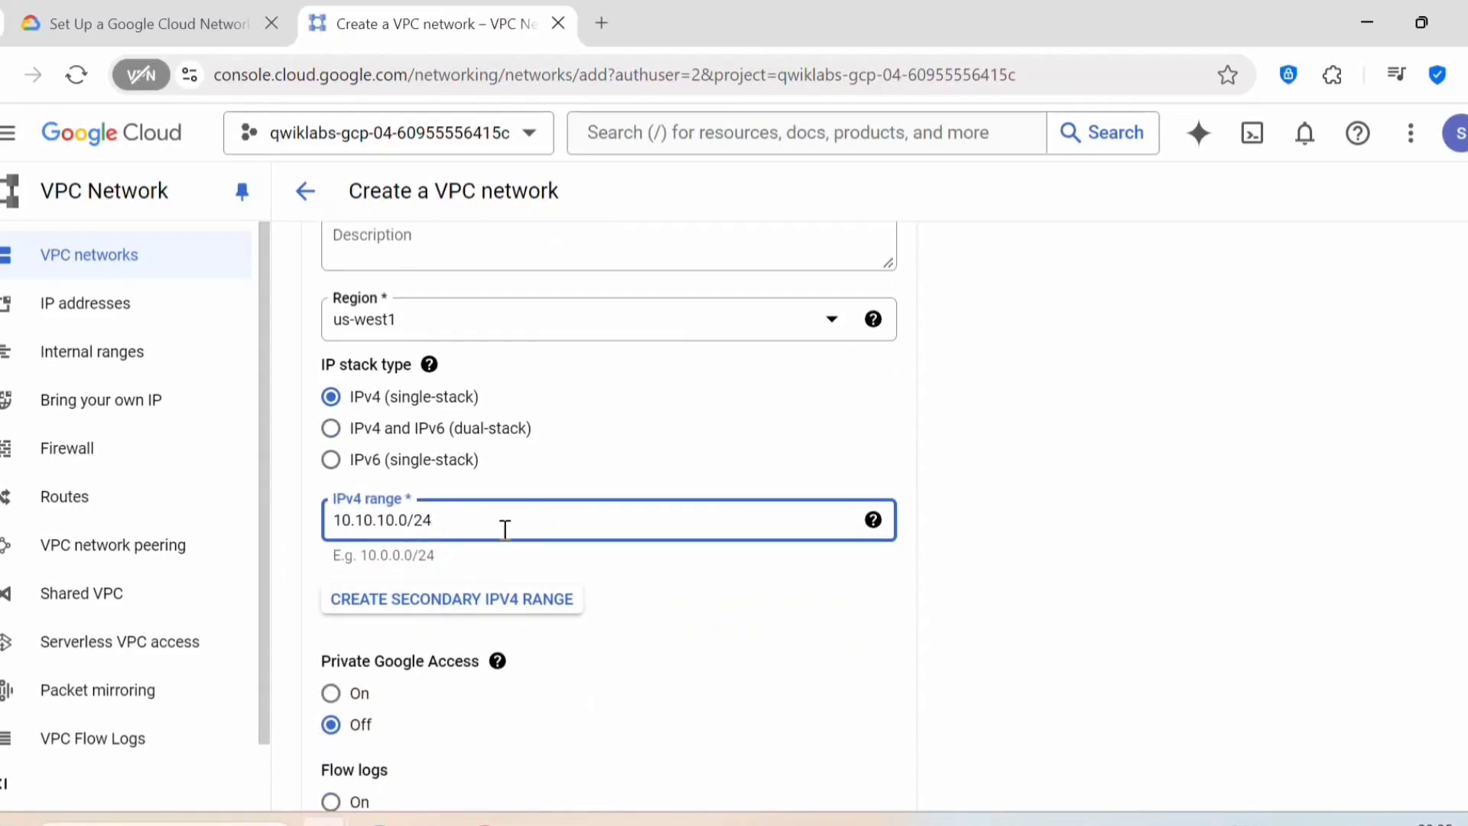
left_click(205, 36)
left_click(425, 23)
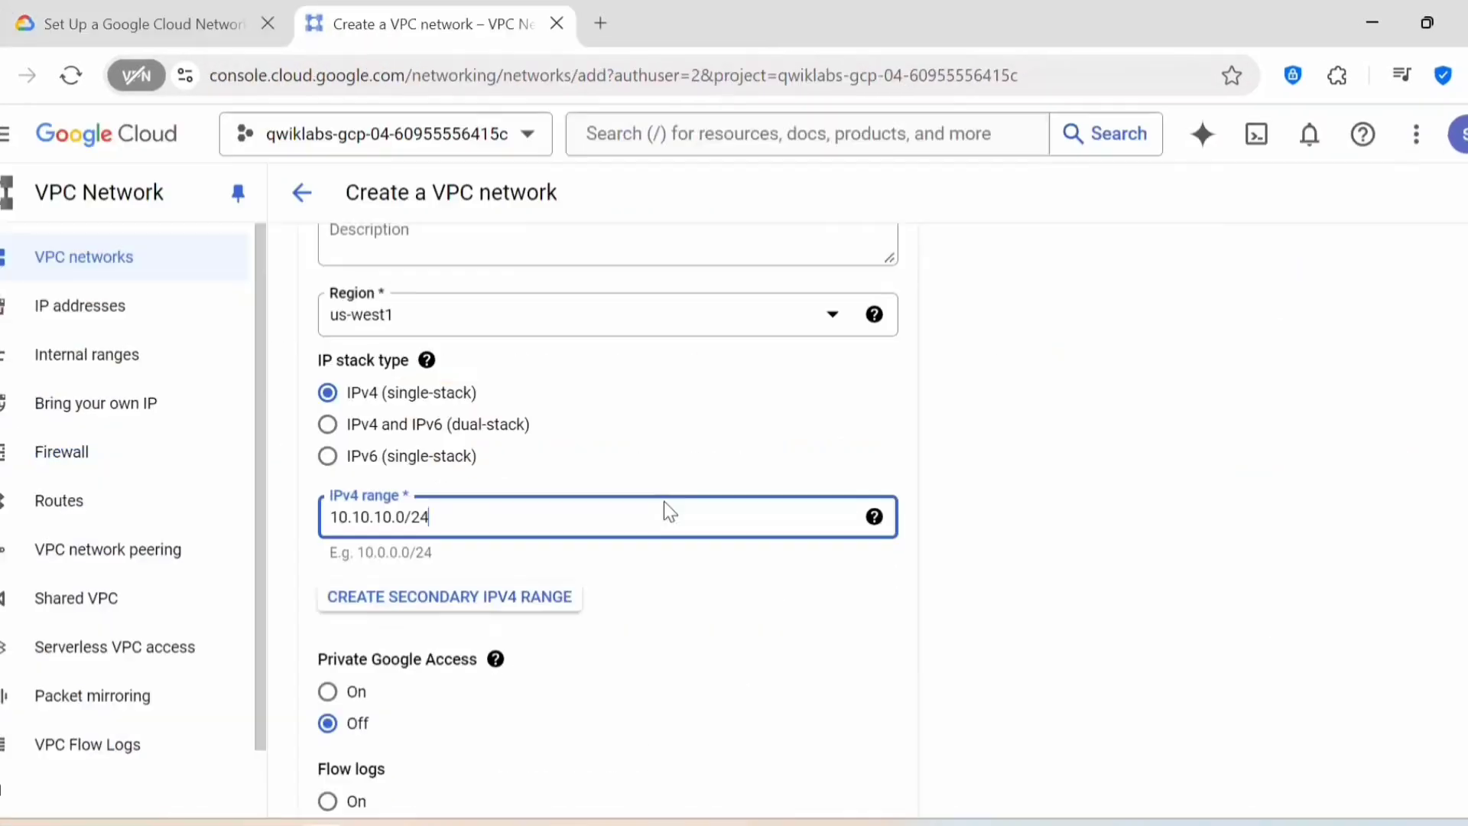
scroll(664, 501, "down", 6)
left_click(854, 656)
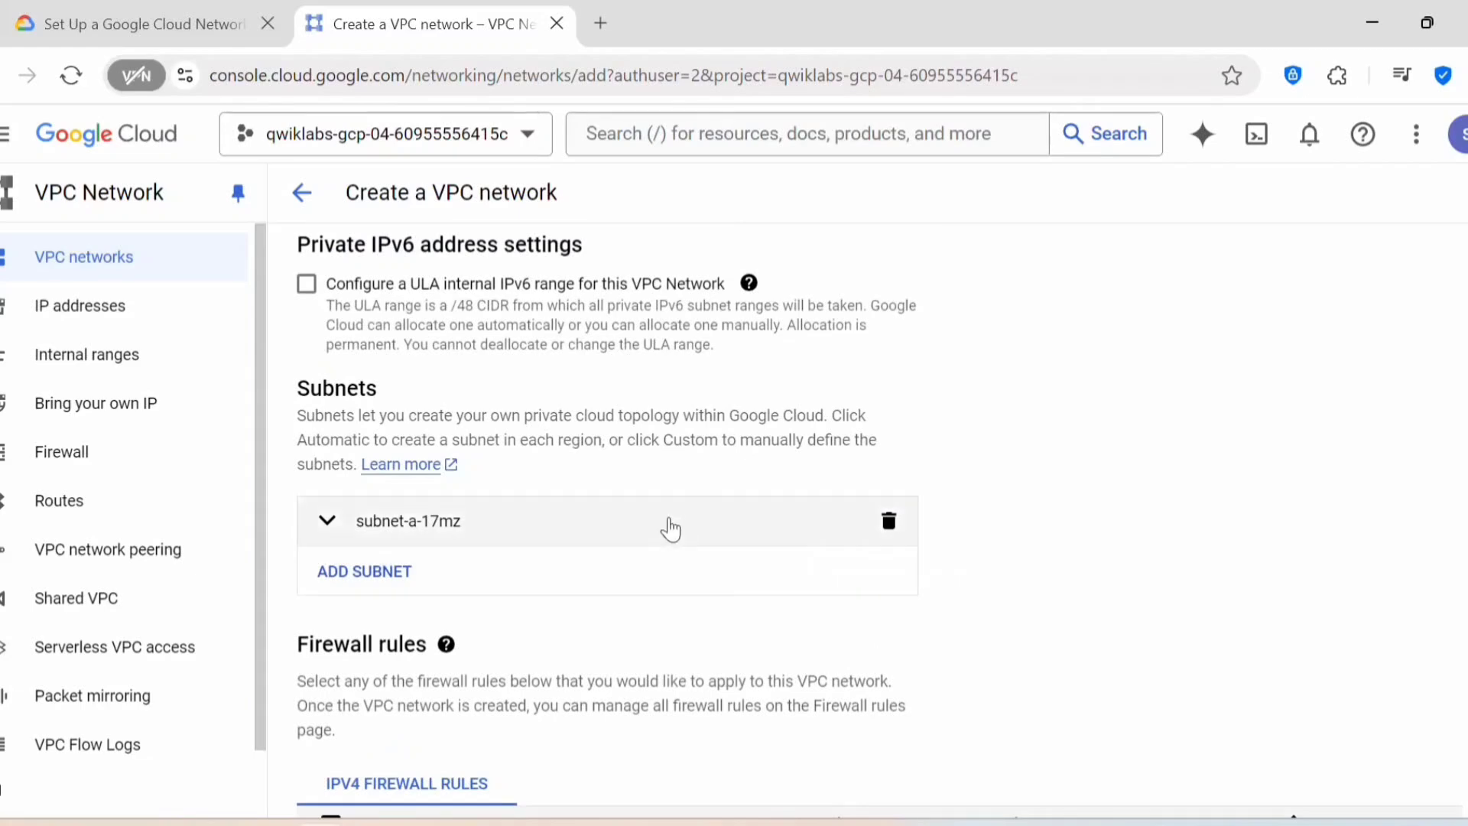
Step: Add a second subnet to the VPC network and name it subnet-b-s1o3, copied from the lab instructions
left_click(363, 573)
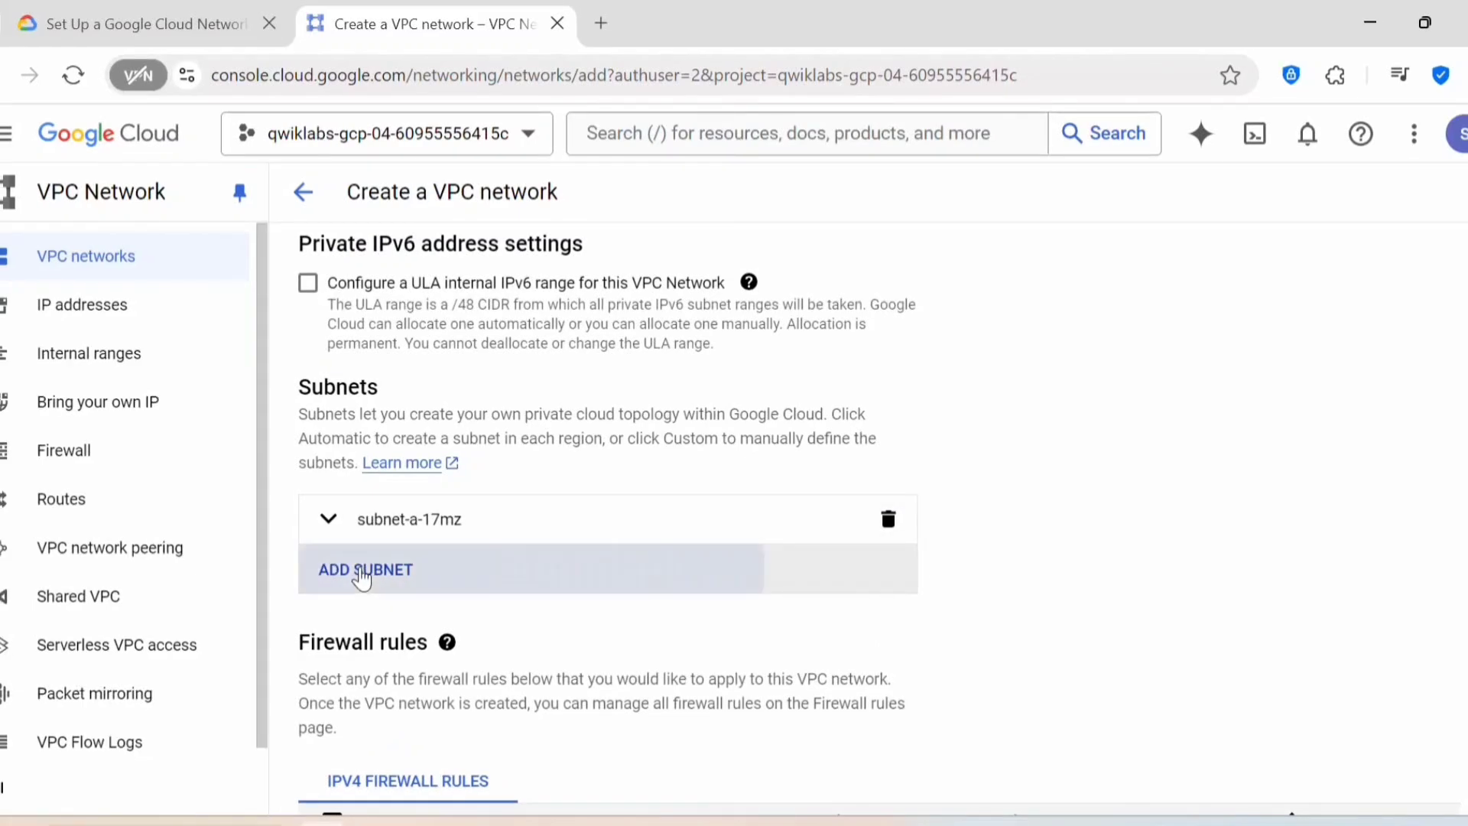
scroll(399, 459, "down", 3)
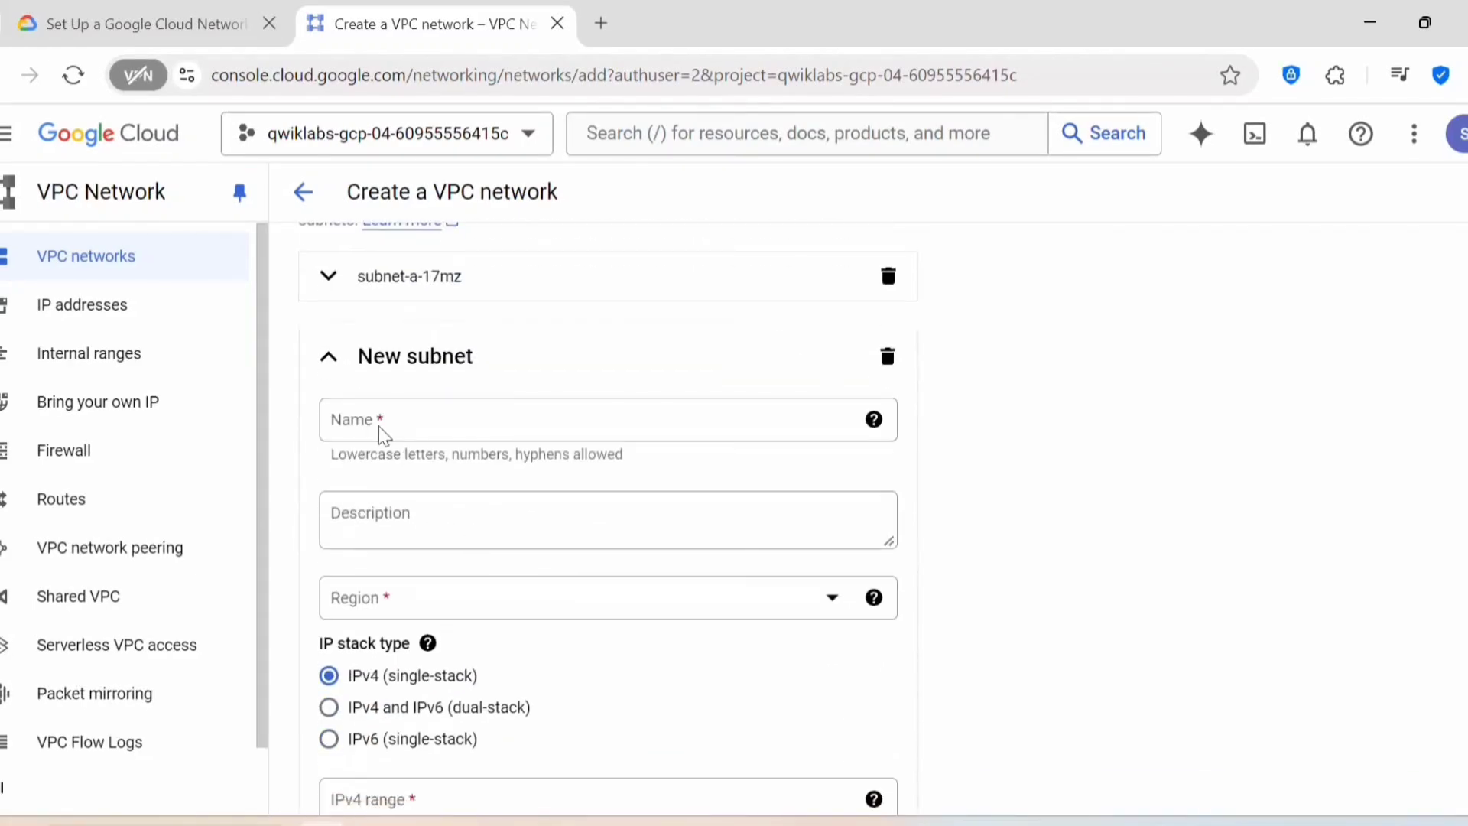
left_click(380, 427)
left_click(119, 22)
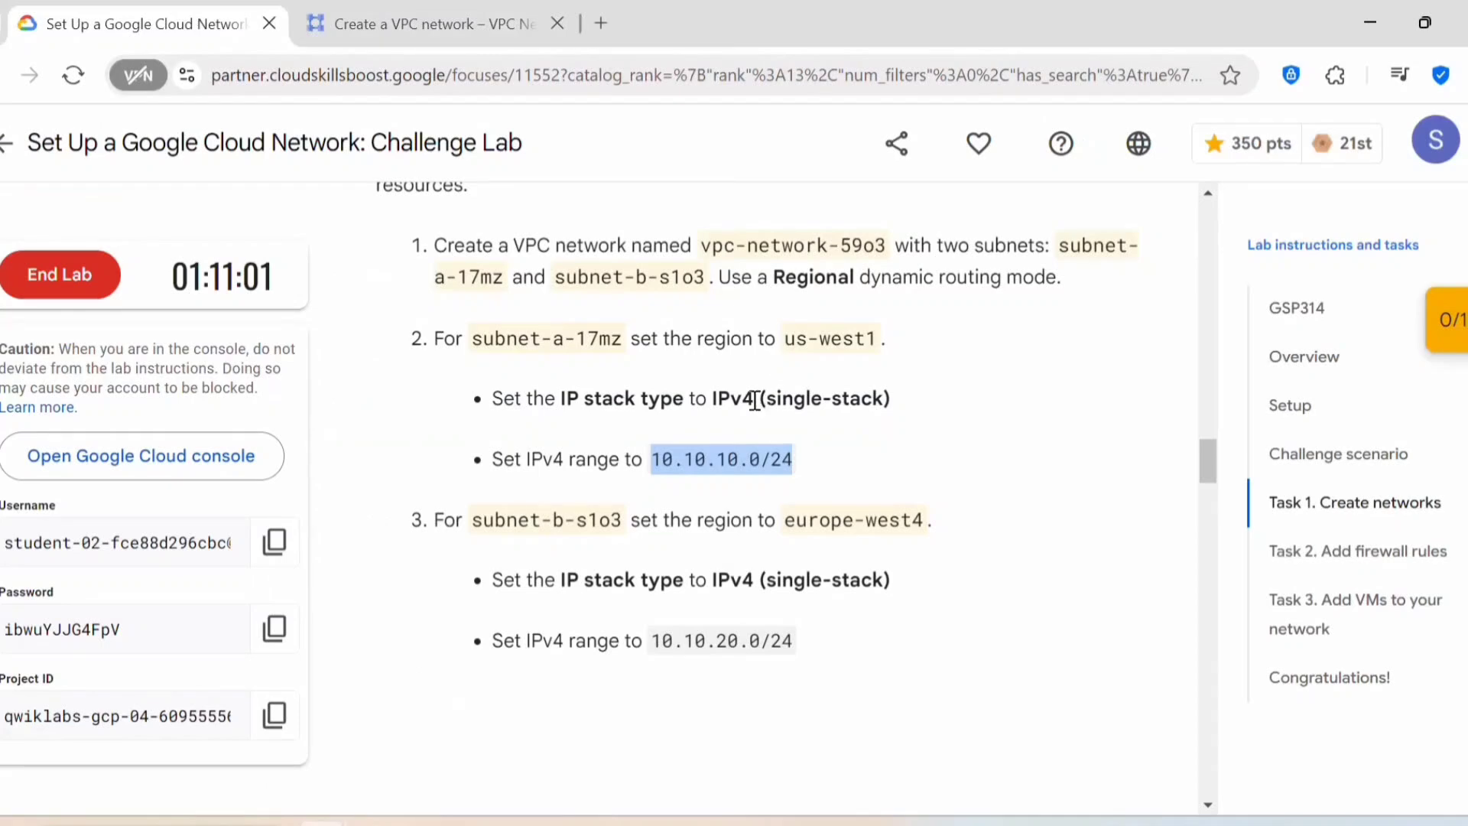
left_click_drag(629, 520, 470, 527)
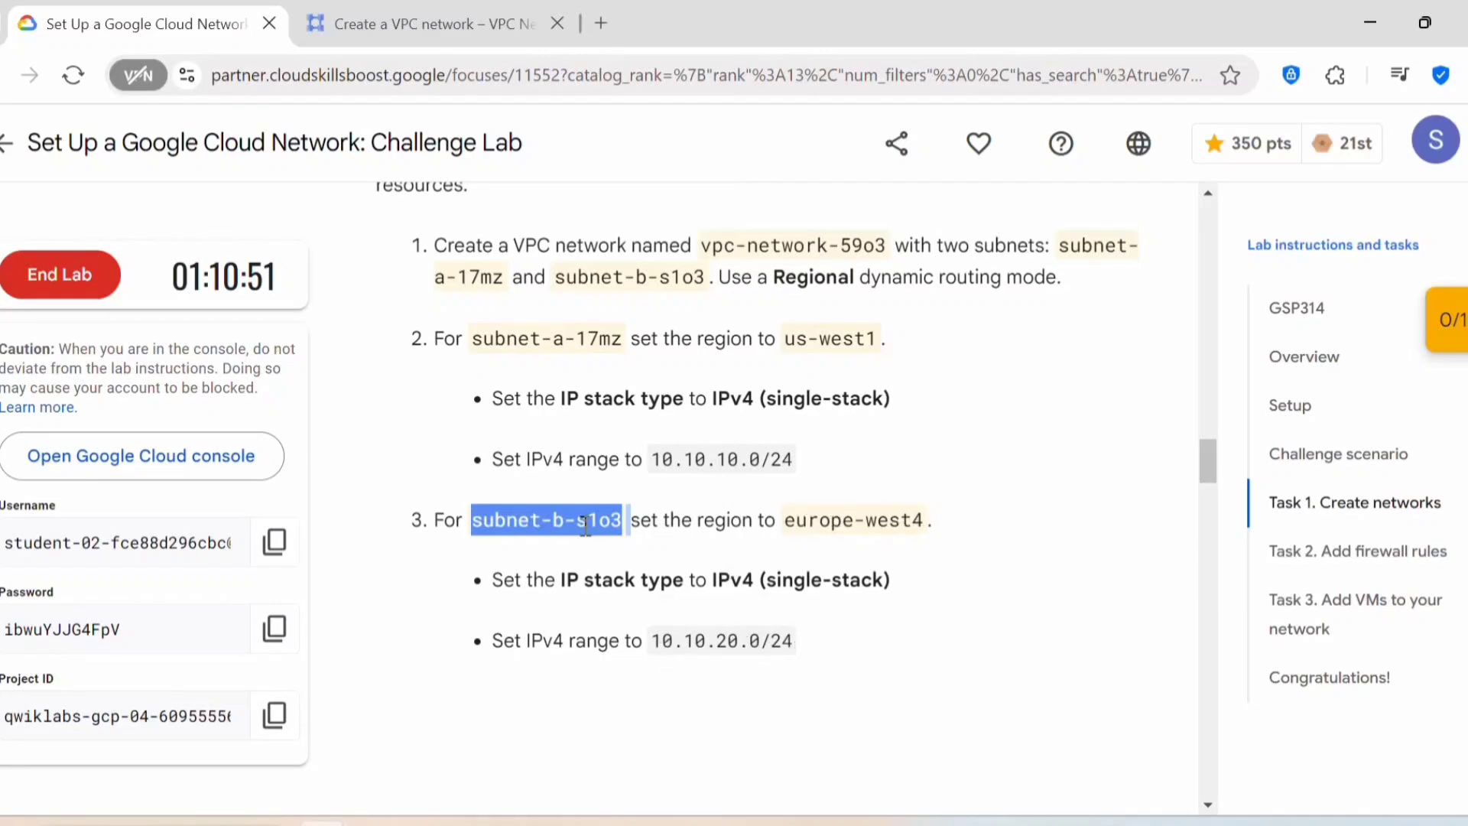
left_click(439, 17)
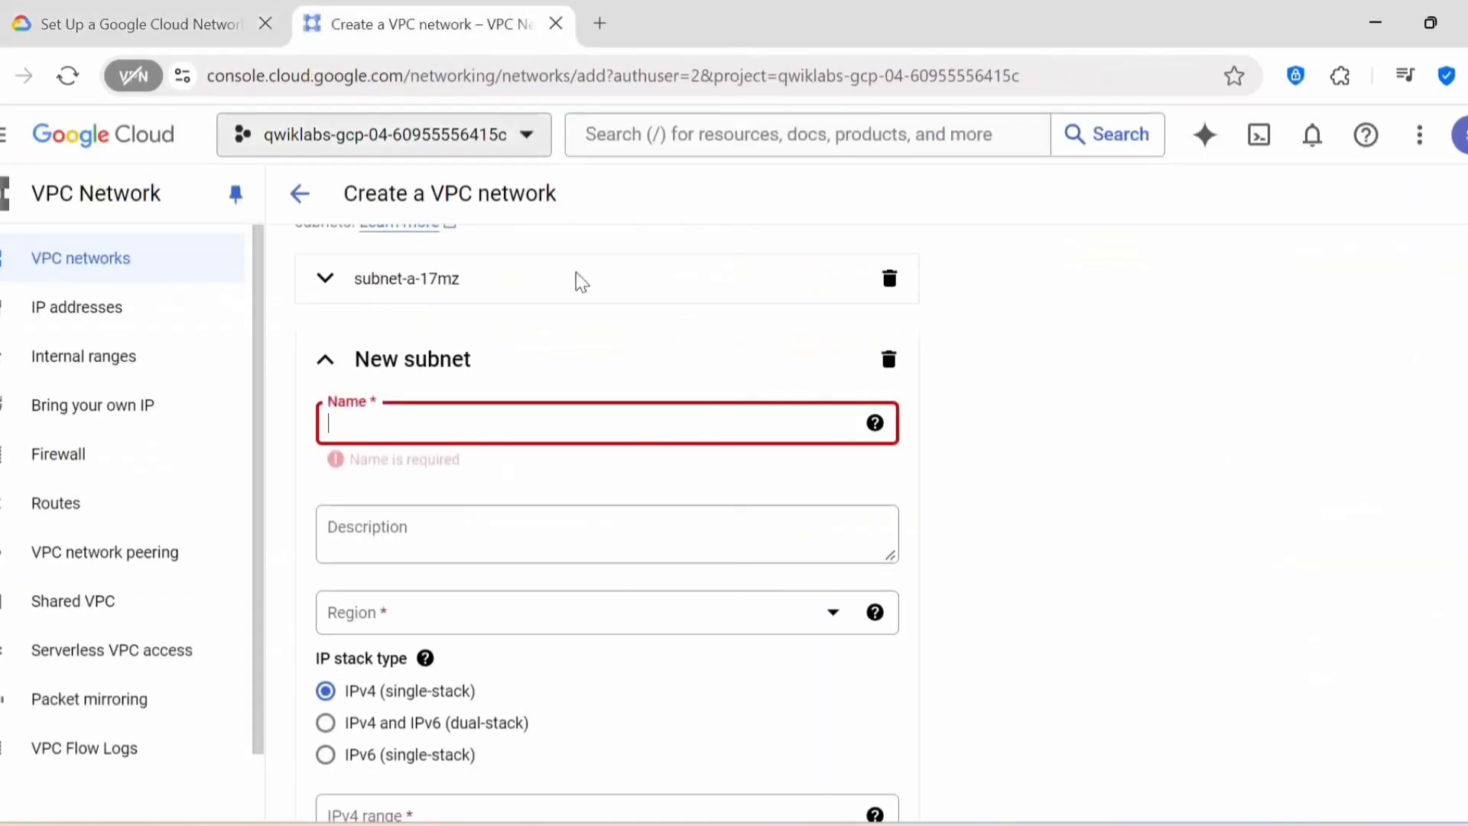
type("subnet-b-s1s3")
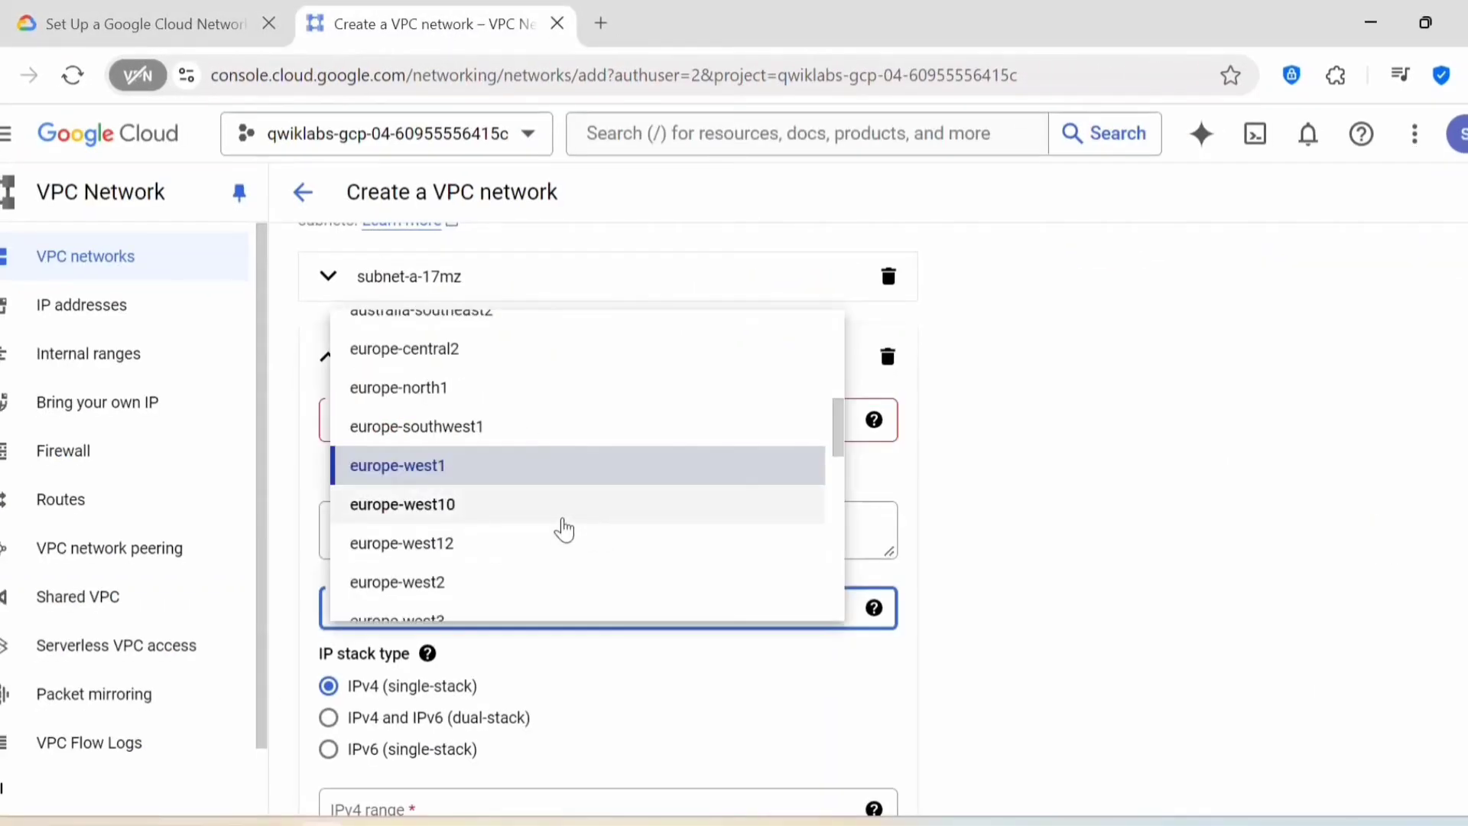
Step: Set the region of the new subnet subnet-b-s1o3 to europe-west4
scroll(480, 526, "down", 3)
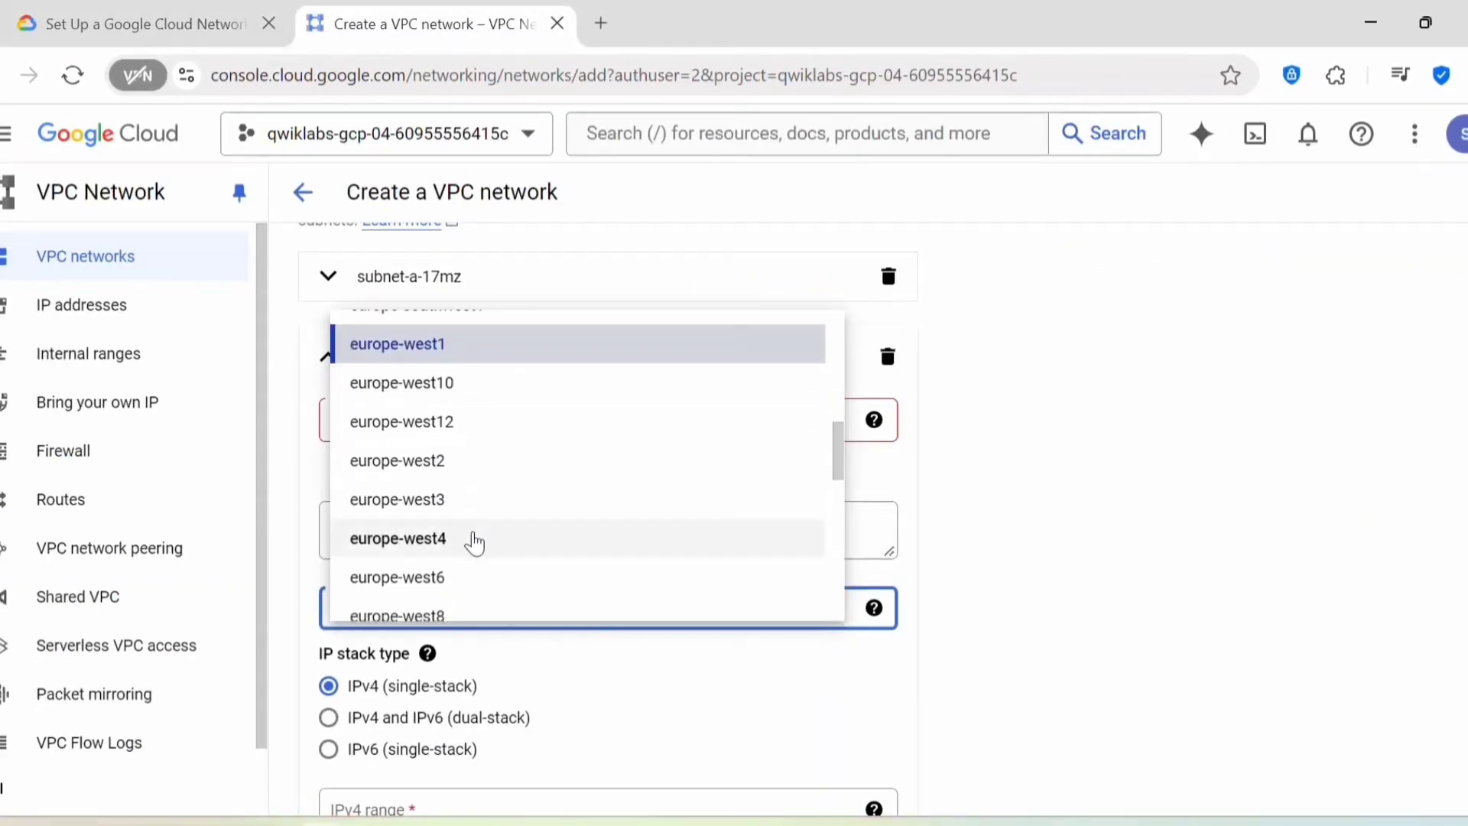
left_click(475, 540)
scroll(633, 568, "down", 3)
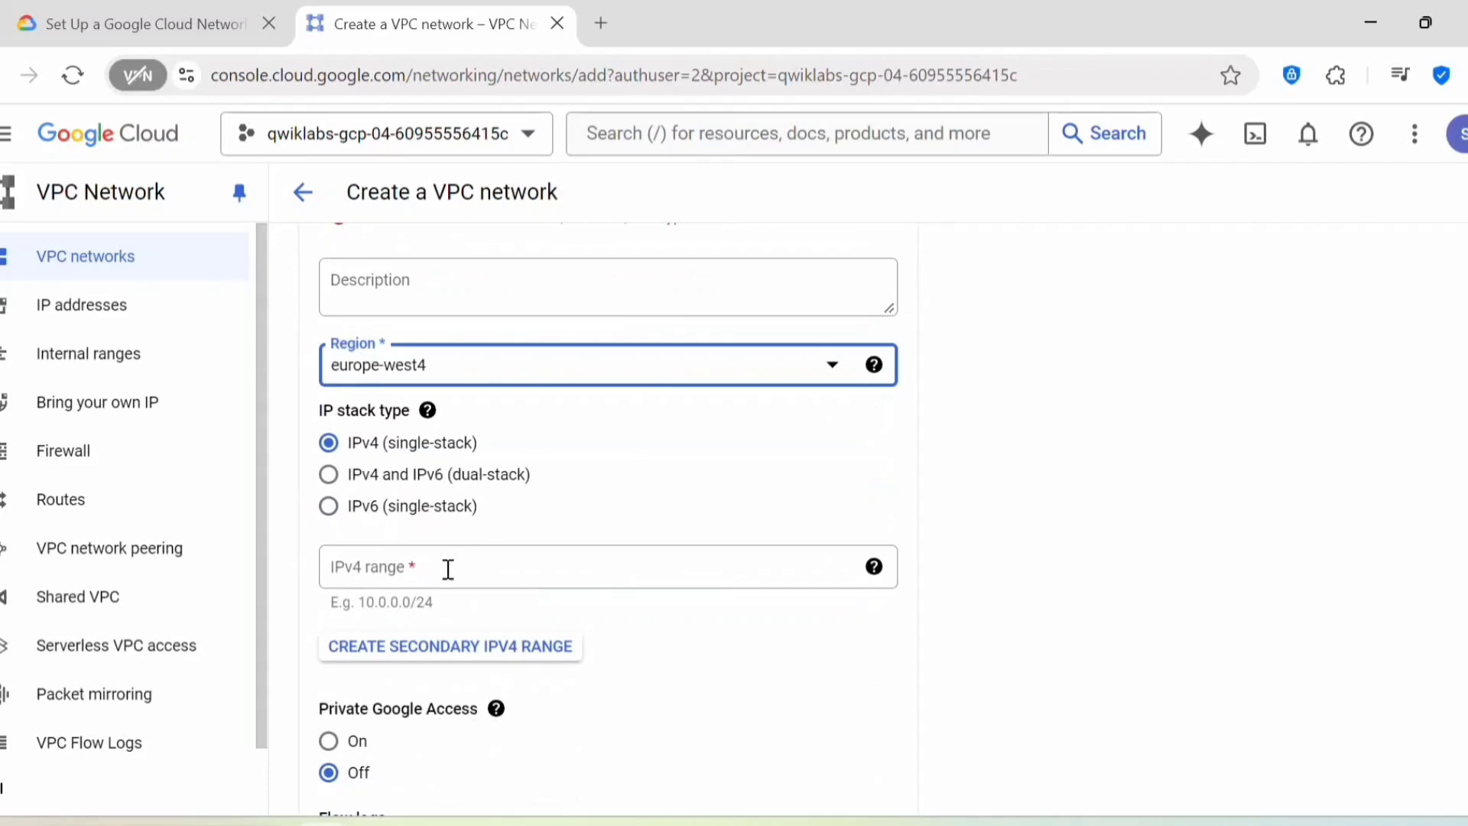
Step: Set the IPv4 range of subnet-b-s1o3 to 10.10.20.0/24, copied from the lab instructions, and try to finish the subnet
left_click(153, 22)
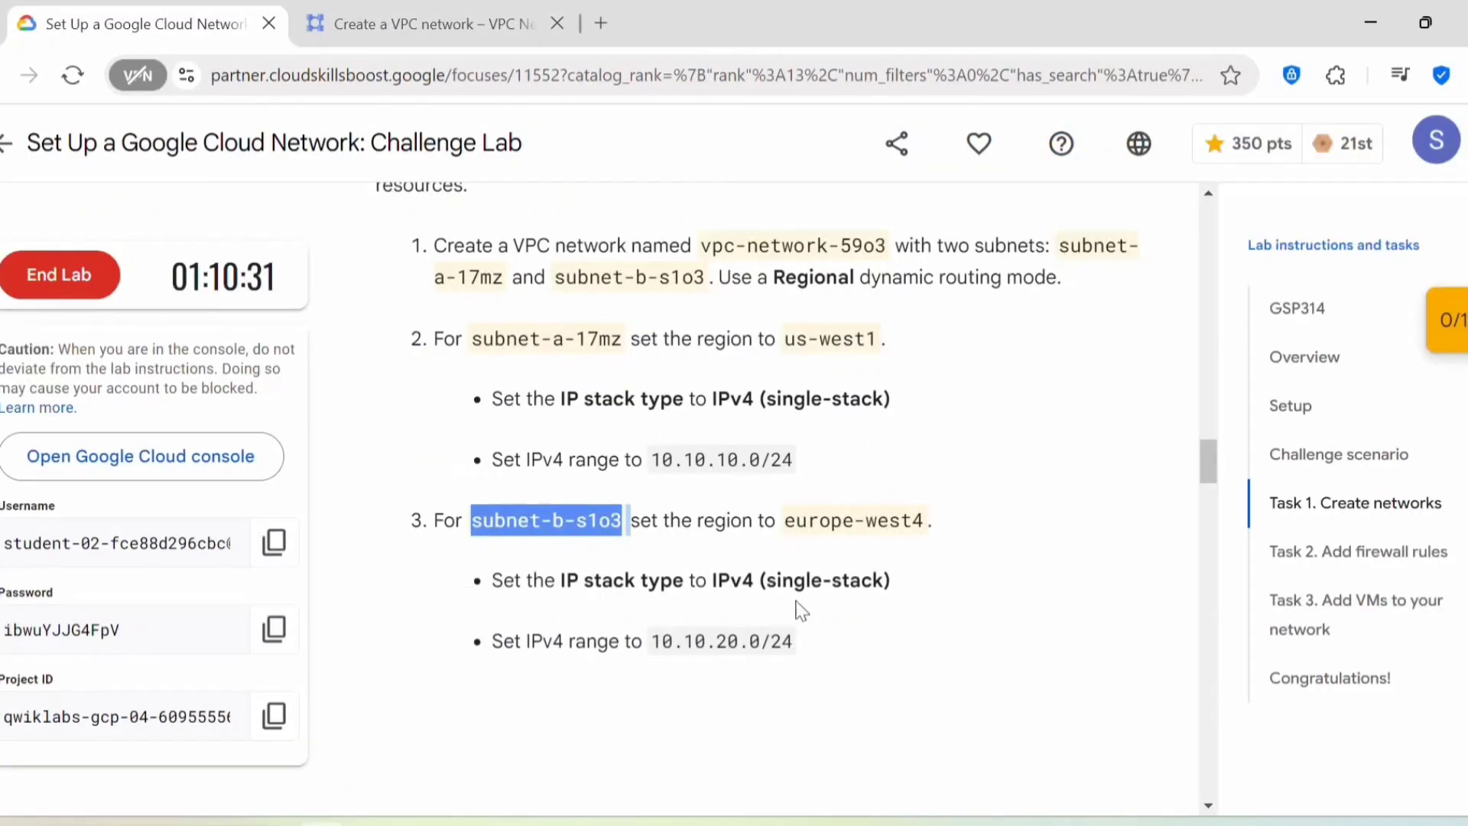
left_click_drag(799, 650, 654, 657)
key("ctrl+c")
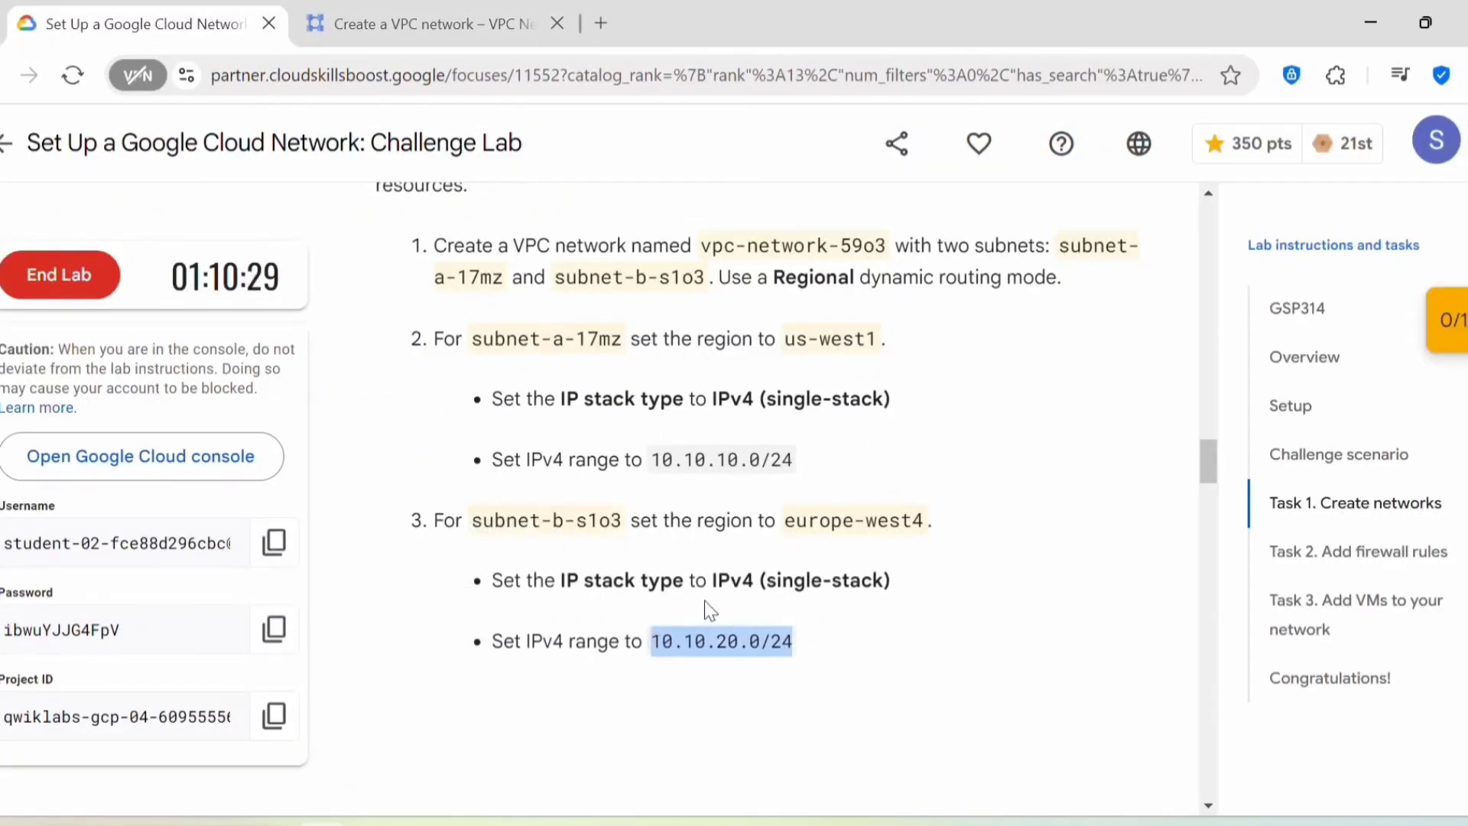
left_click(468, 30)
left_click(562, 571)
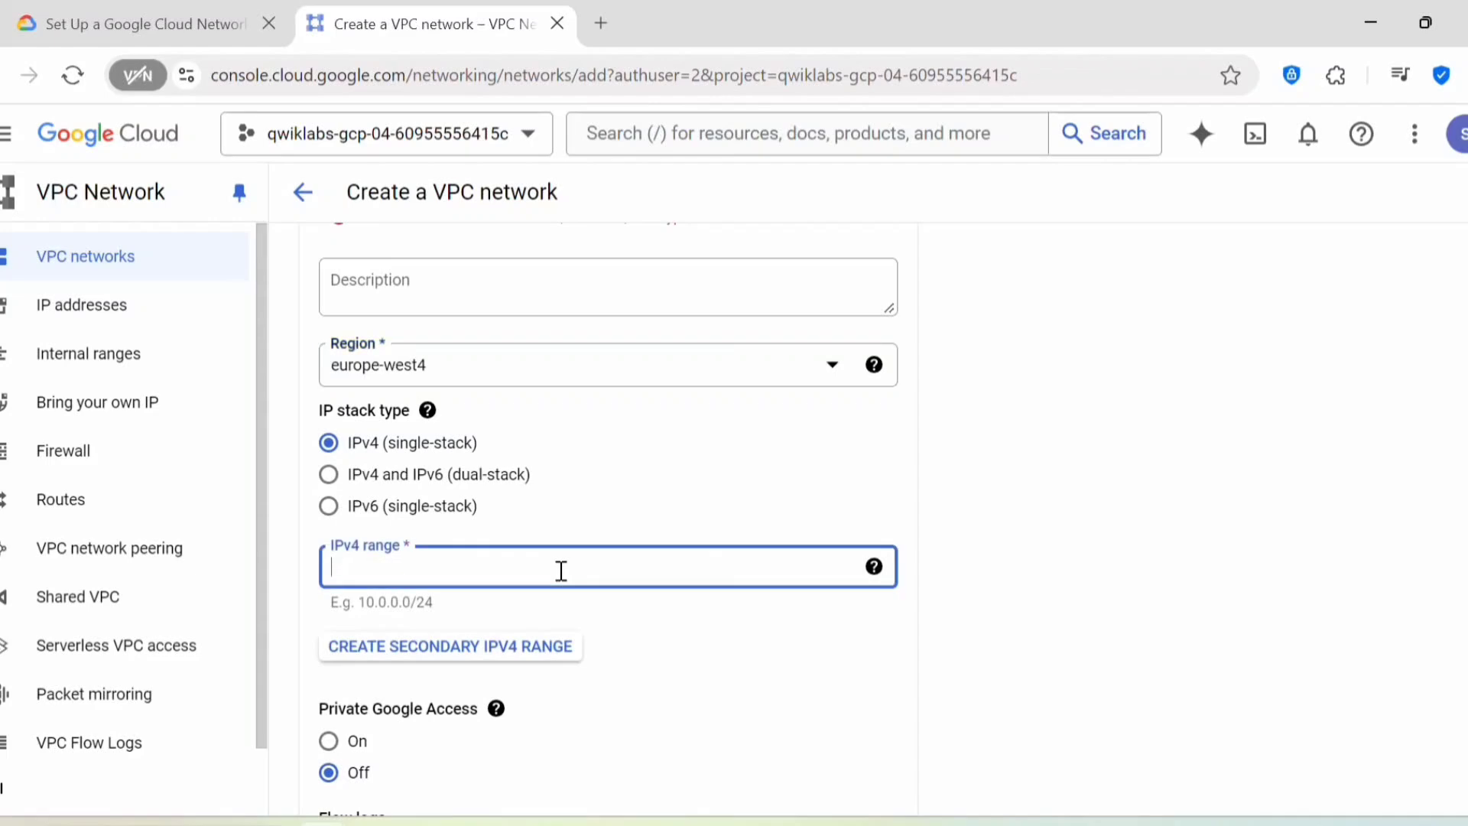
key("ctrl+v")
scroll(562, 570, "down", 8)
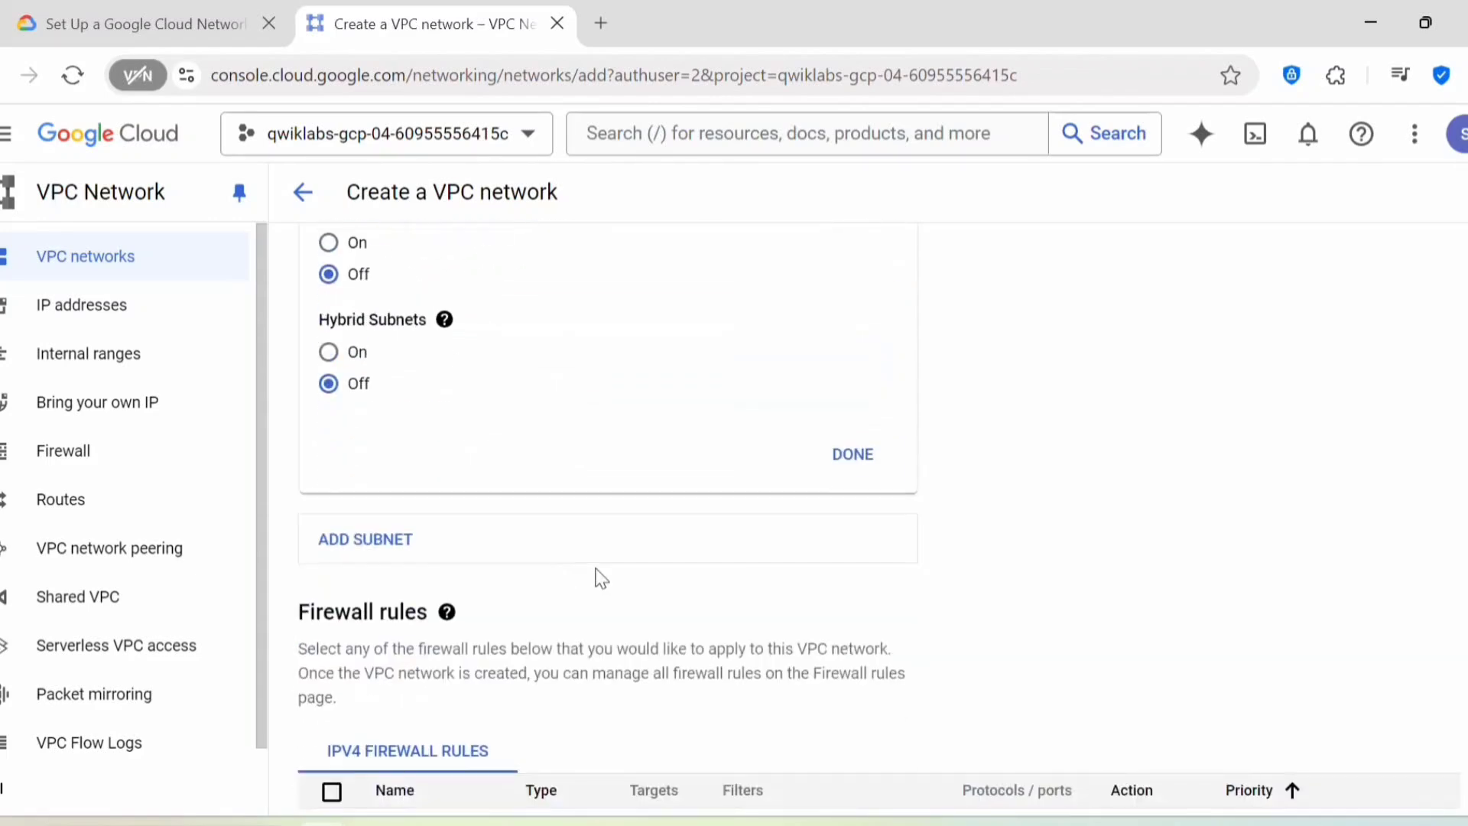
left_click(862, 466)
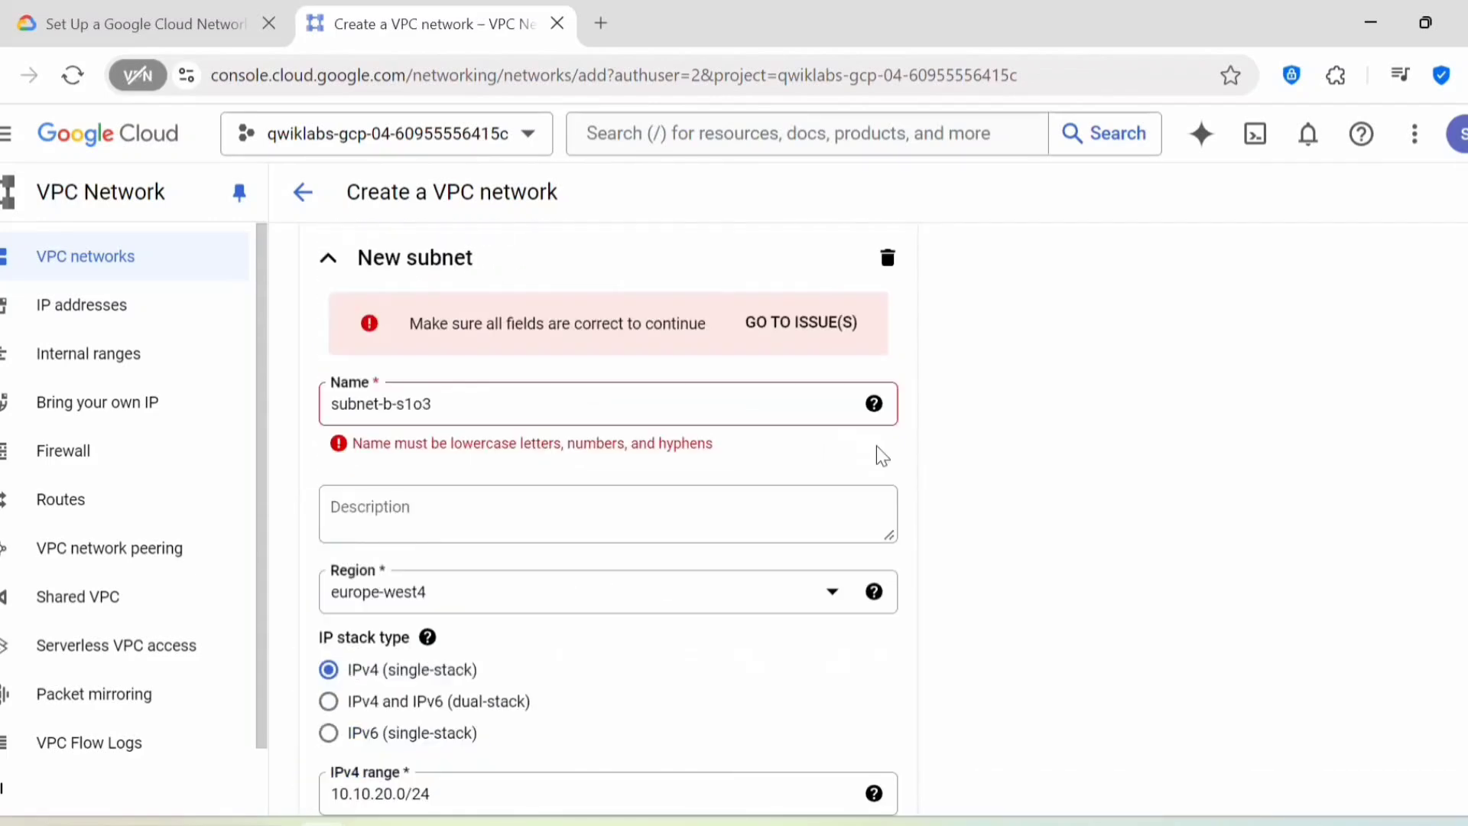
Step: Correct the subnet name entry to exactly subnet-b-s1o3 and finish editing the subnet
left_click(443, 533)
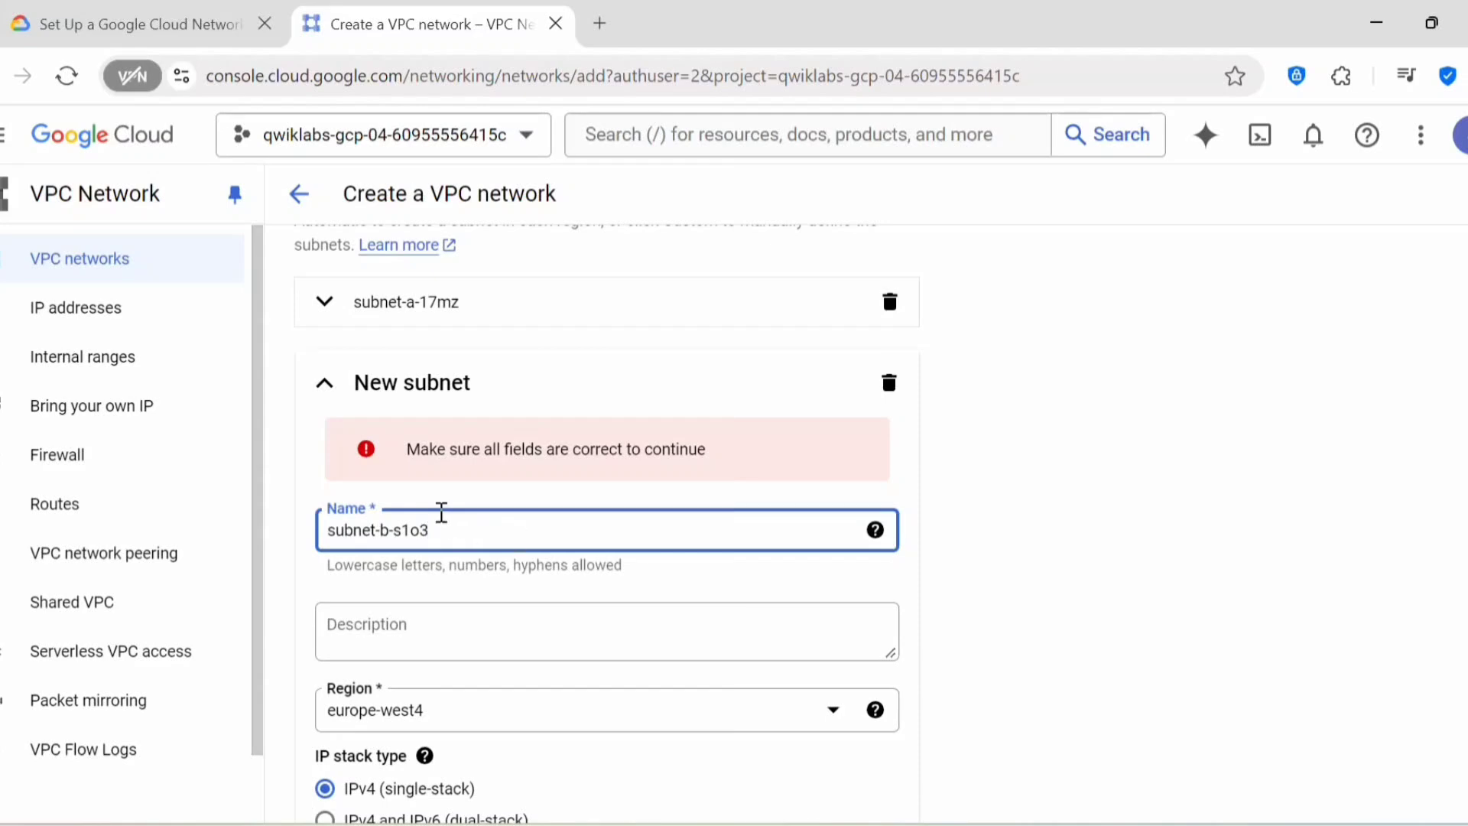
scroll(475, 531, "down", 15)
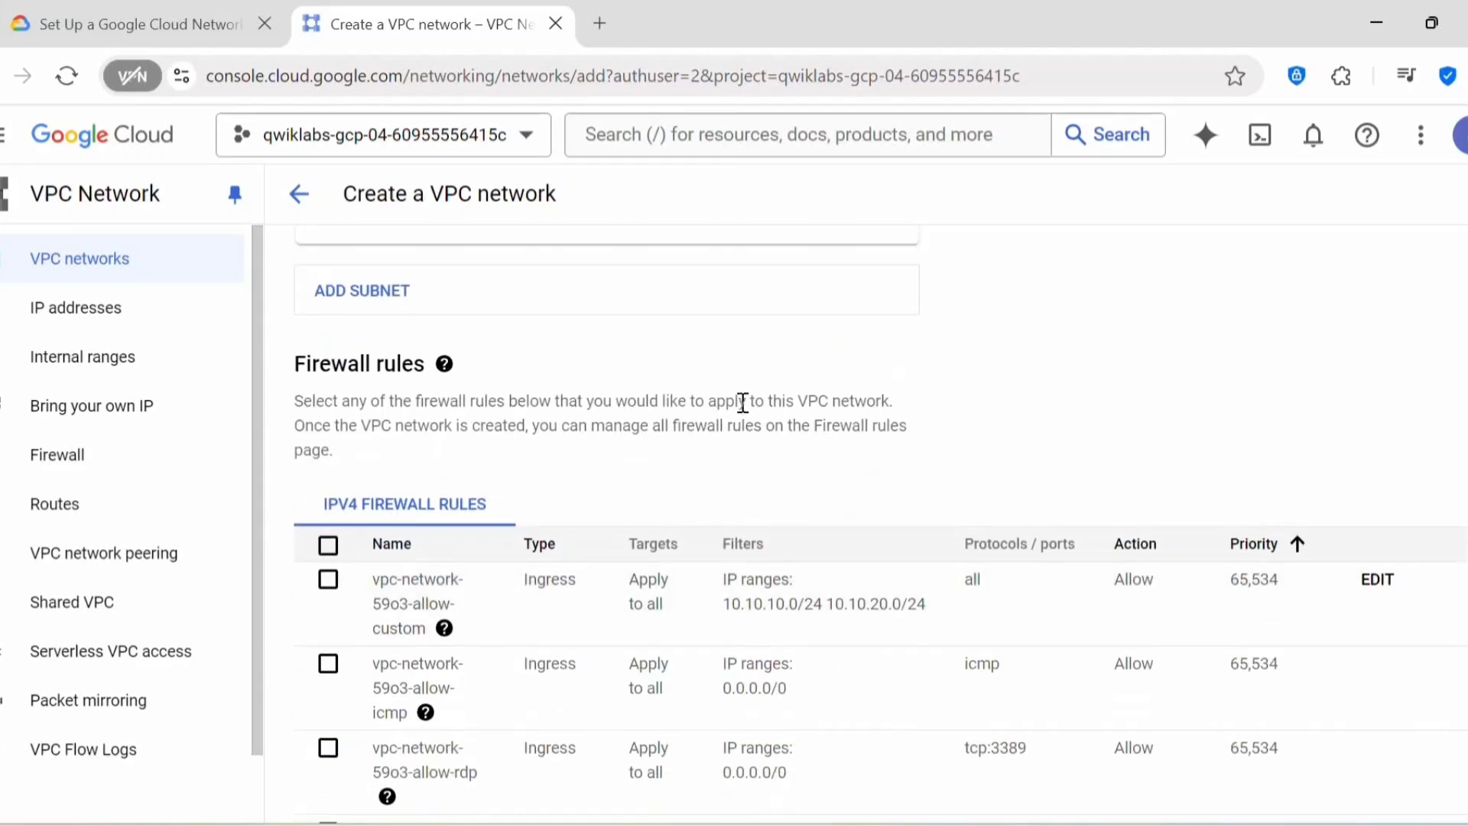
scroll(849, 547, "up", 5)
left_click(847, 567)
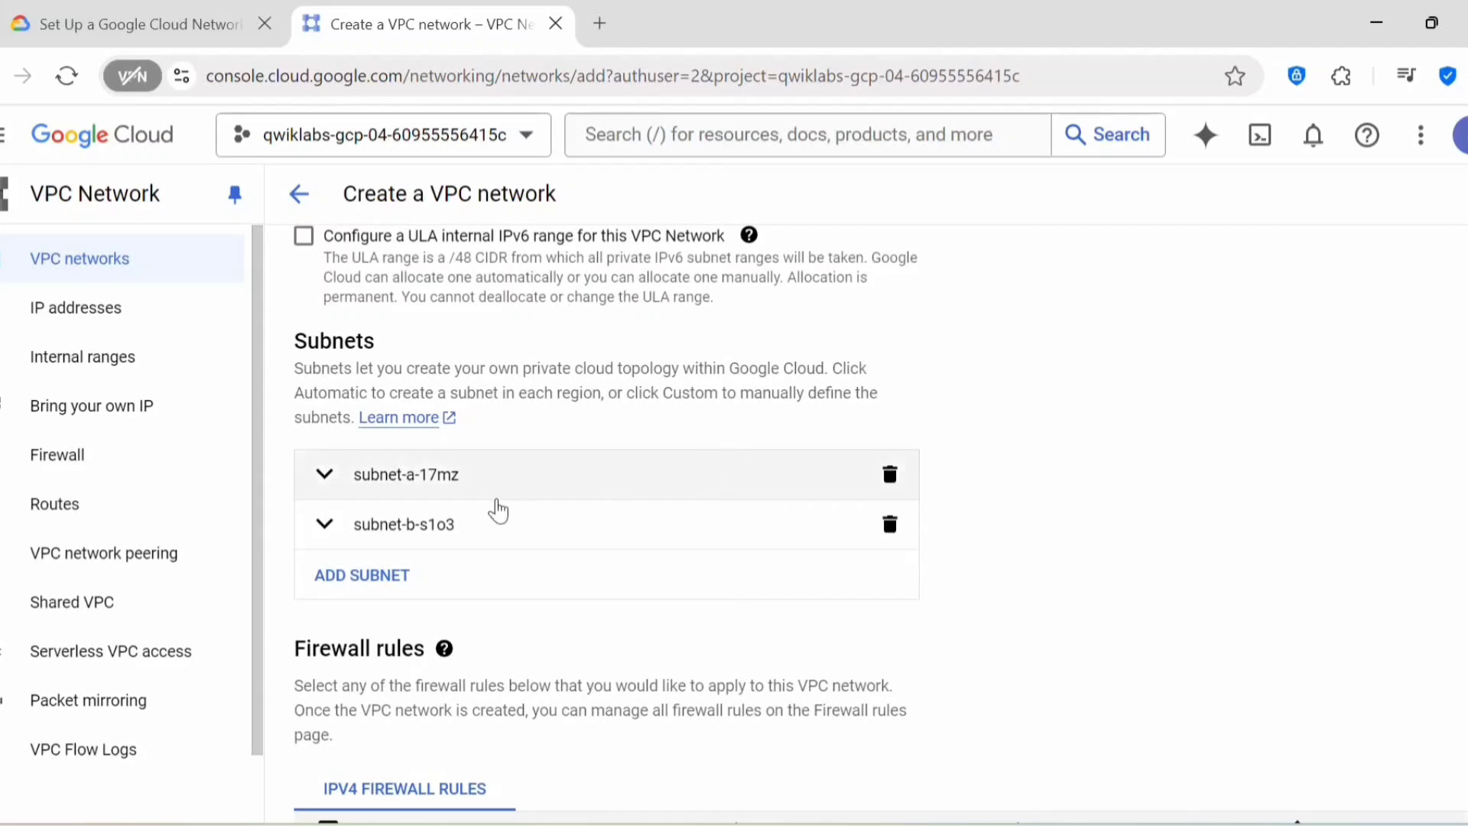
Step: Check the two subnets and the firewall rule options against the Task 1 requirements in the lab instructions
scroll(446, 513, "up", 5)
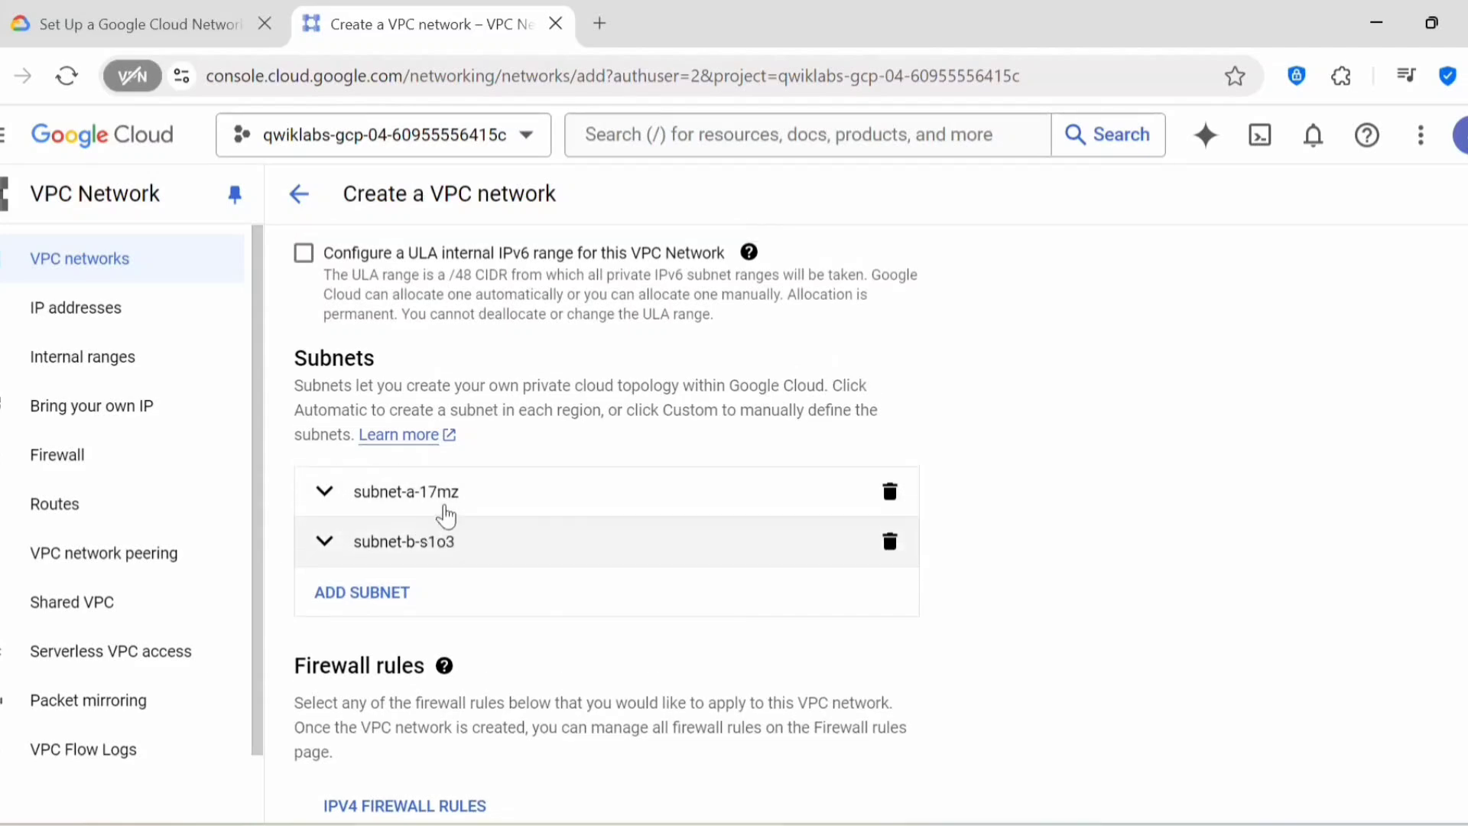
scroll(447, 504, "down", 8)
scroll(445, 504, "down", 4)
scroll(443, 508, "up", 3)
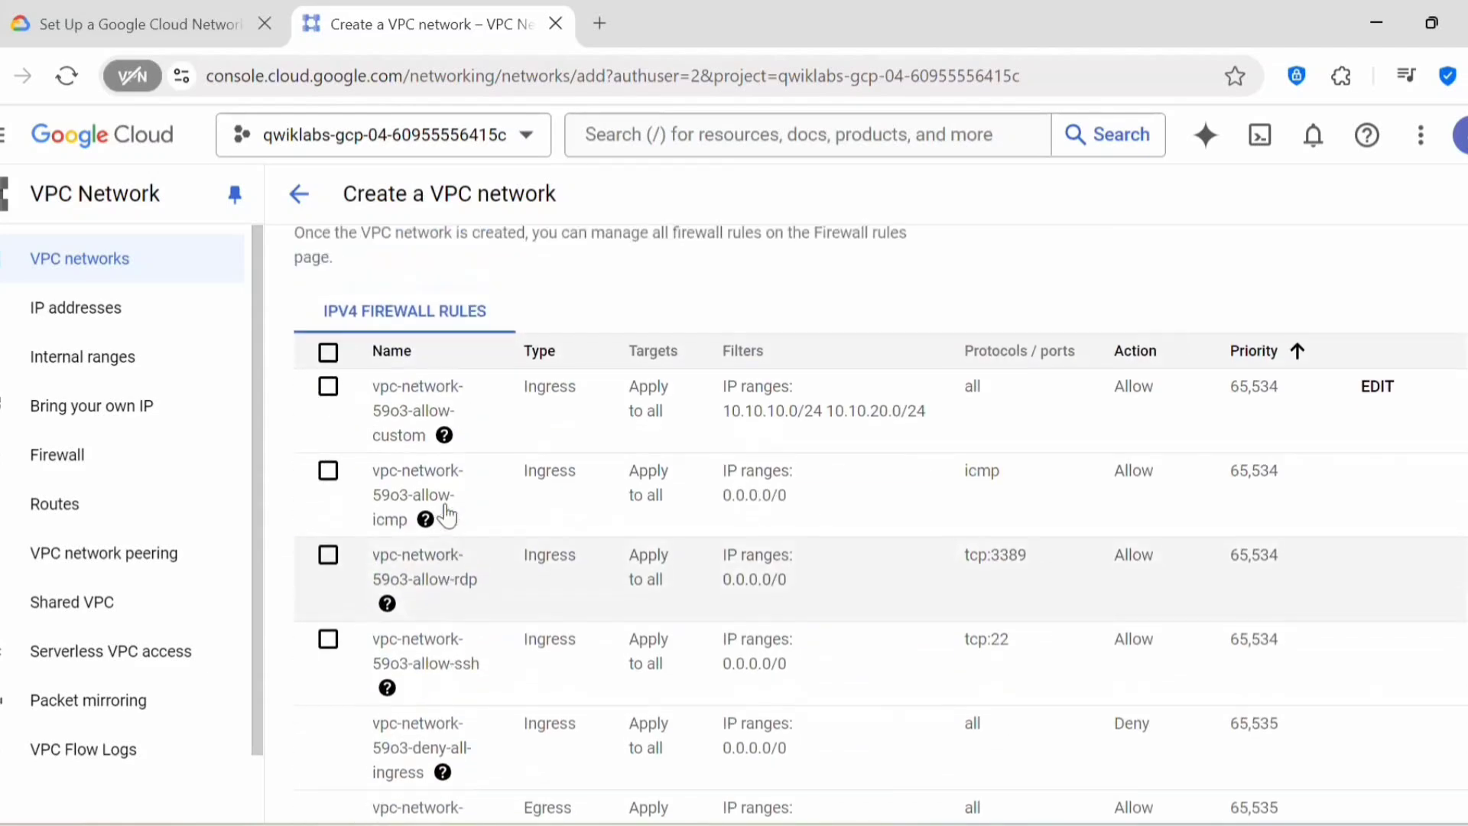
left_click(135, 23)
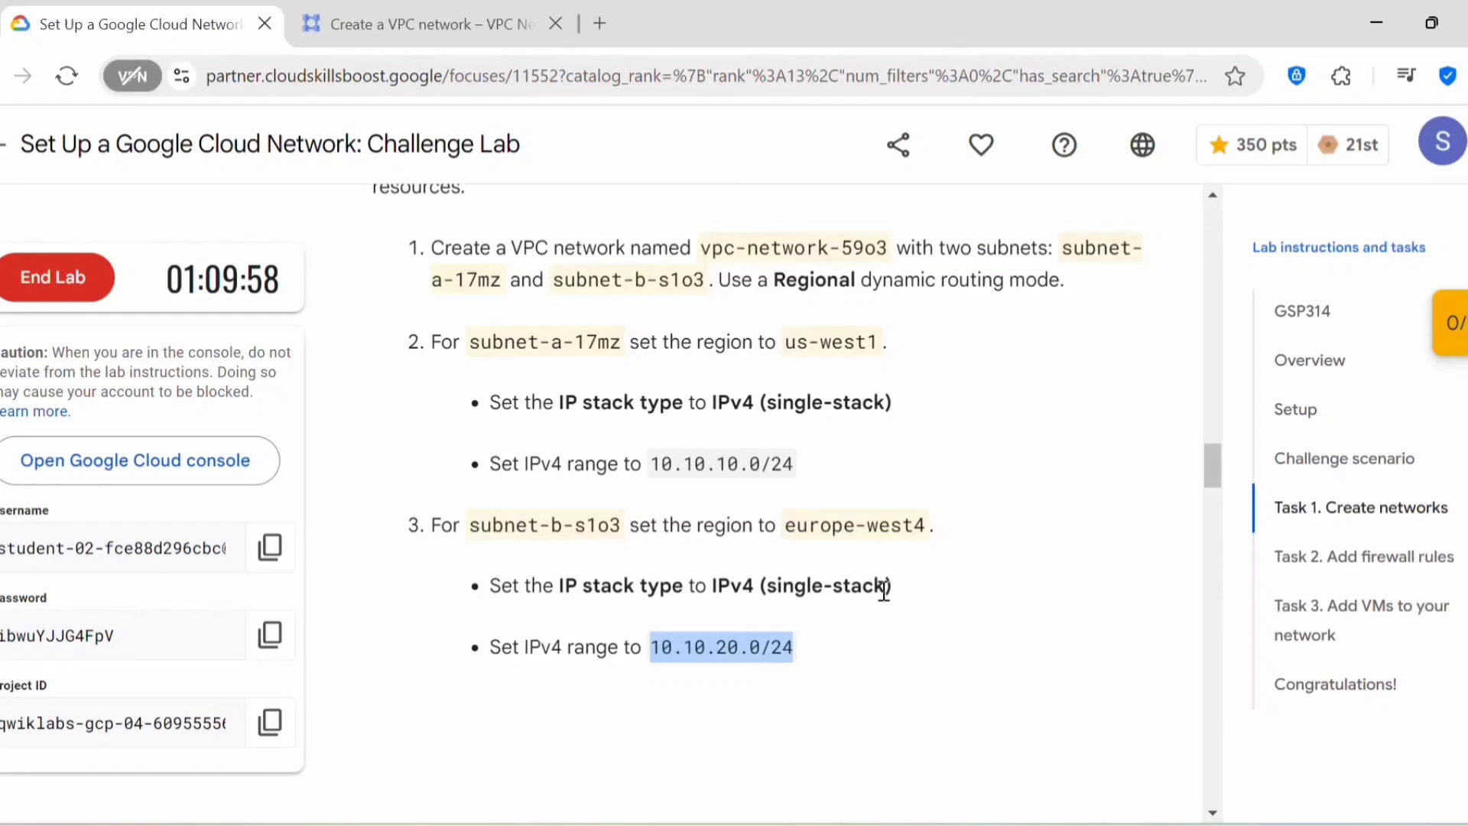
scroll(699, 543, "up", 2)
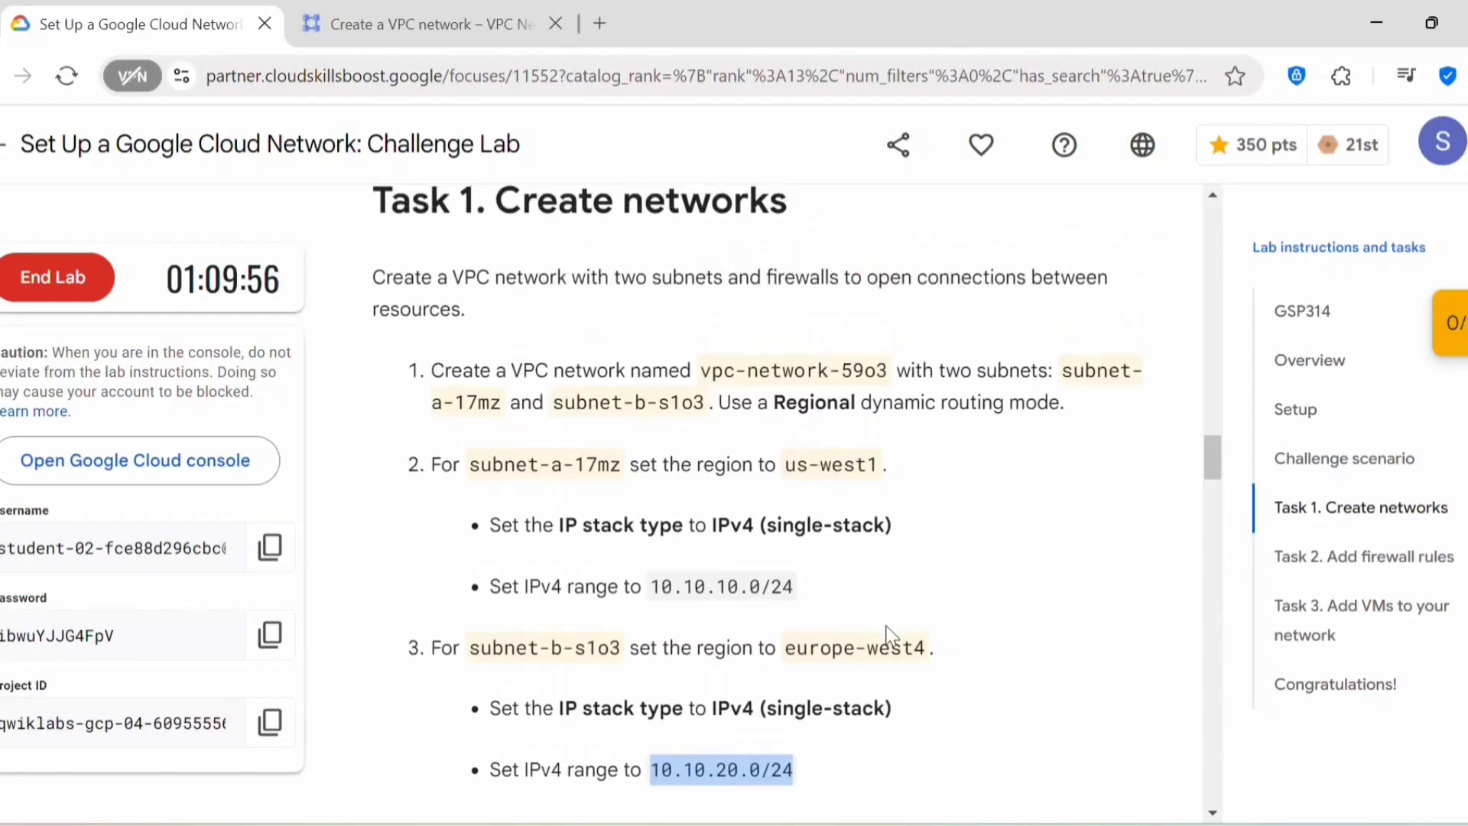
left_click(367, 23)
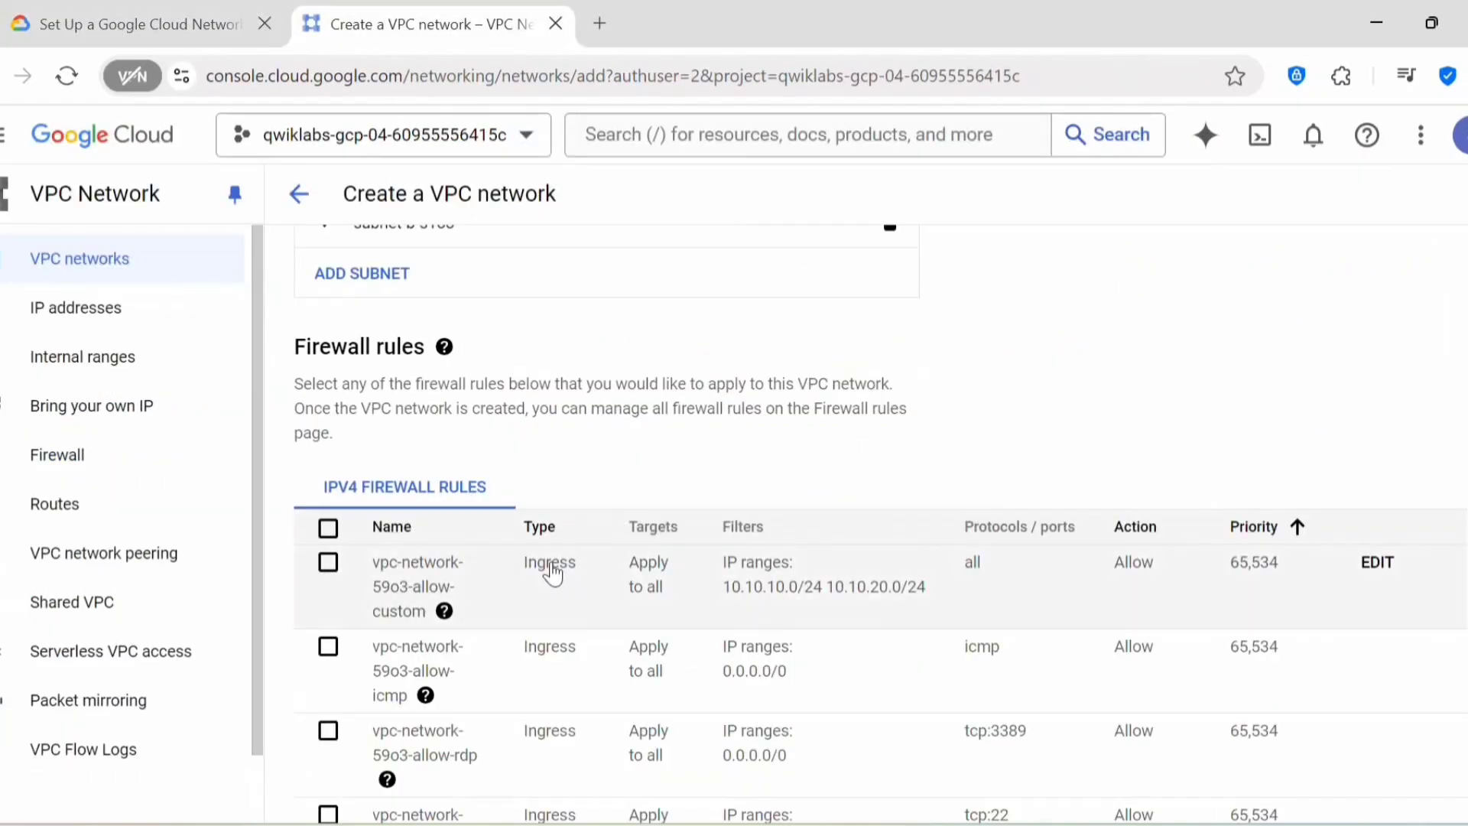
Step: Create the VPC network vpc-network-59o3, keeping the Regional dynamic routing mode
scroll(551, 573, "up", 5)
scroll(552, 574, "down", 15)
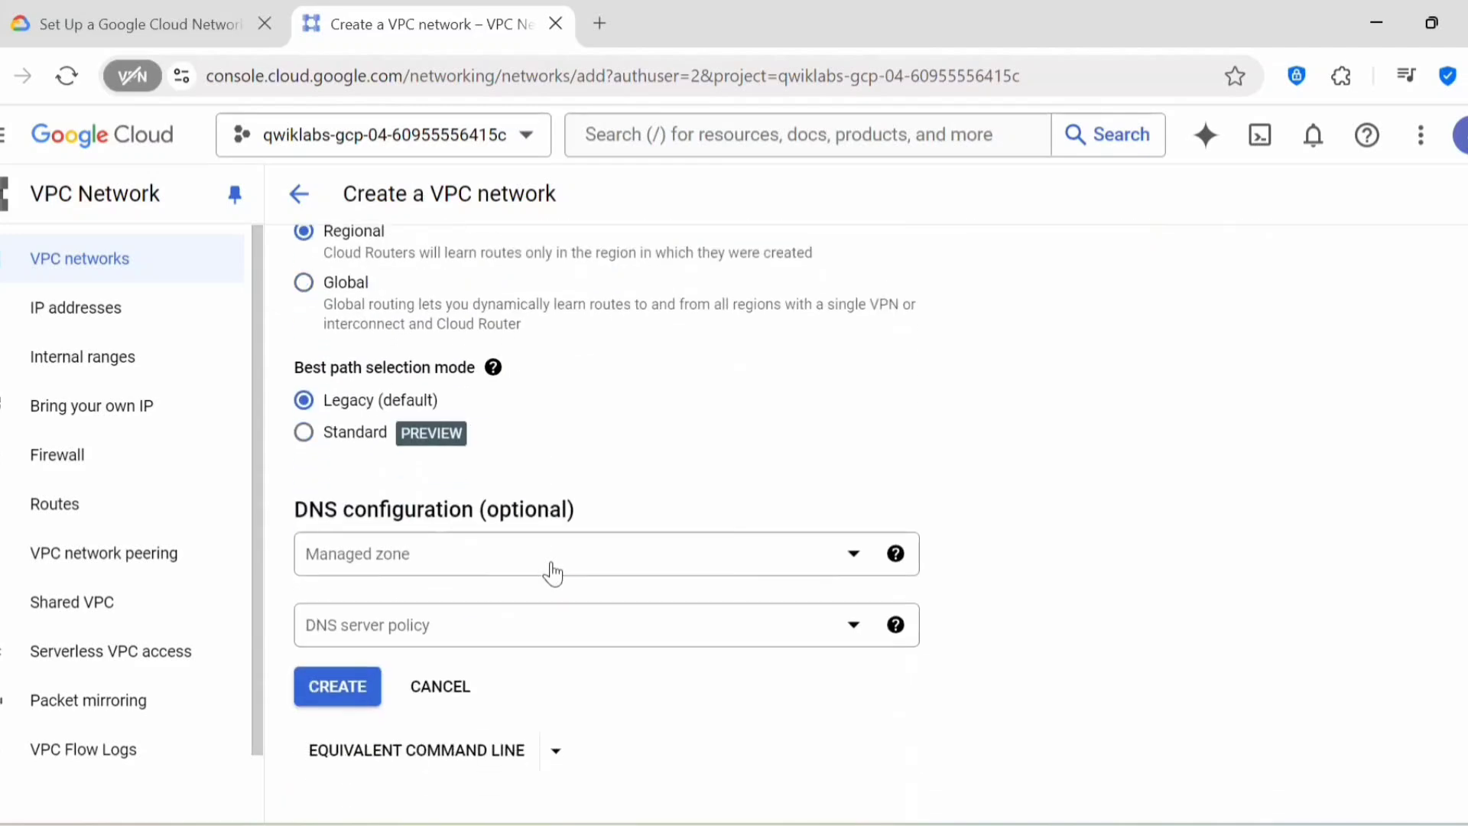
left_click(352, 692)
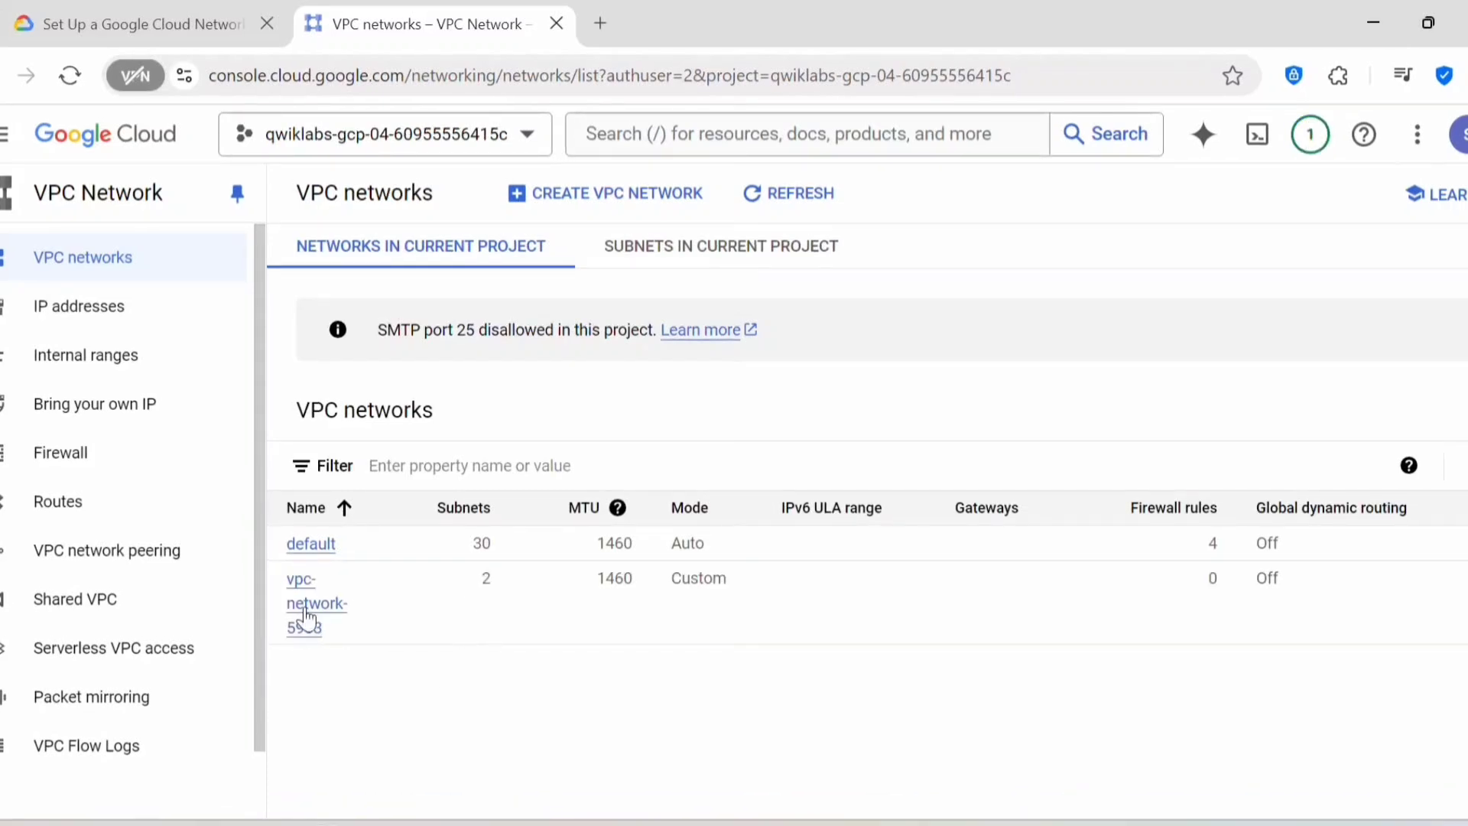
Step: Read the Task 2 lab instructions for the first firewall rule, including its name, network, priority, traffic direction and IPv4 range
left_click(69, 27)
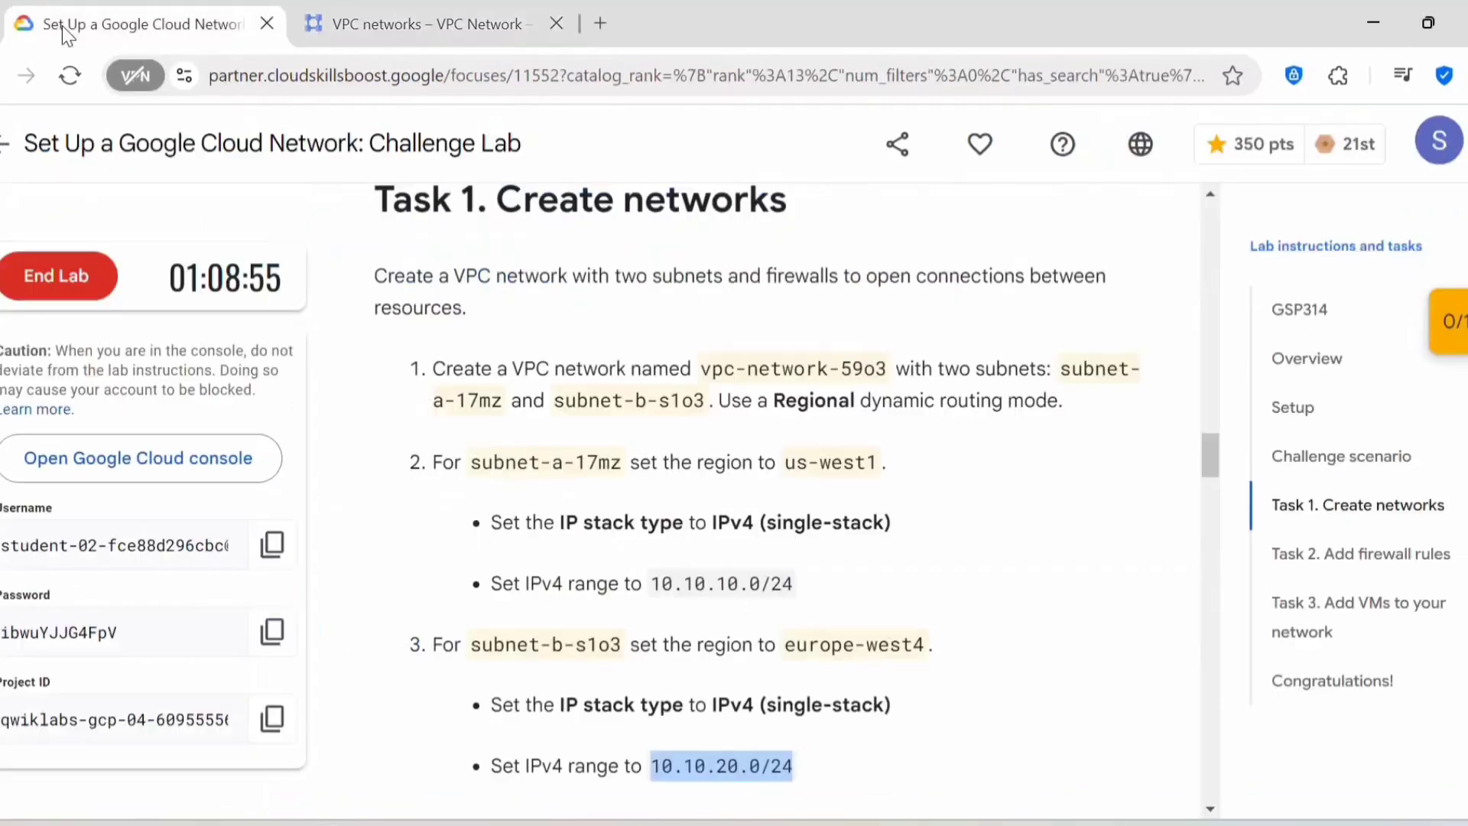
scroll(738, 554, "down", 8)
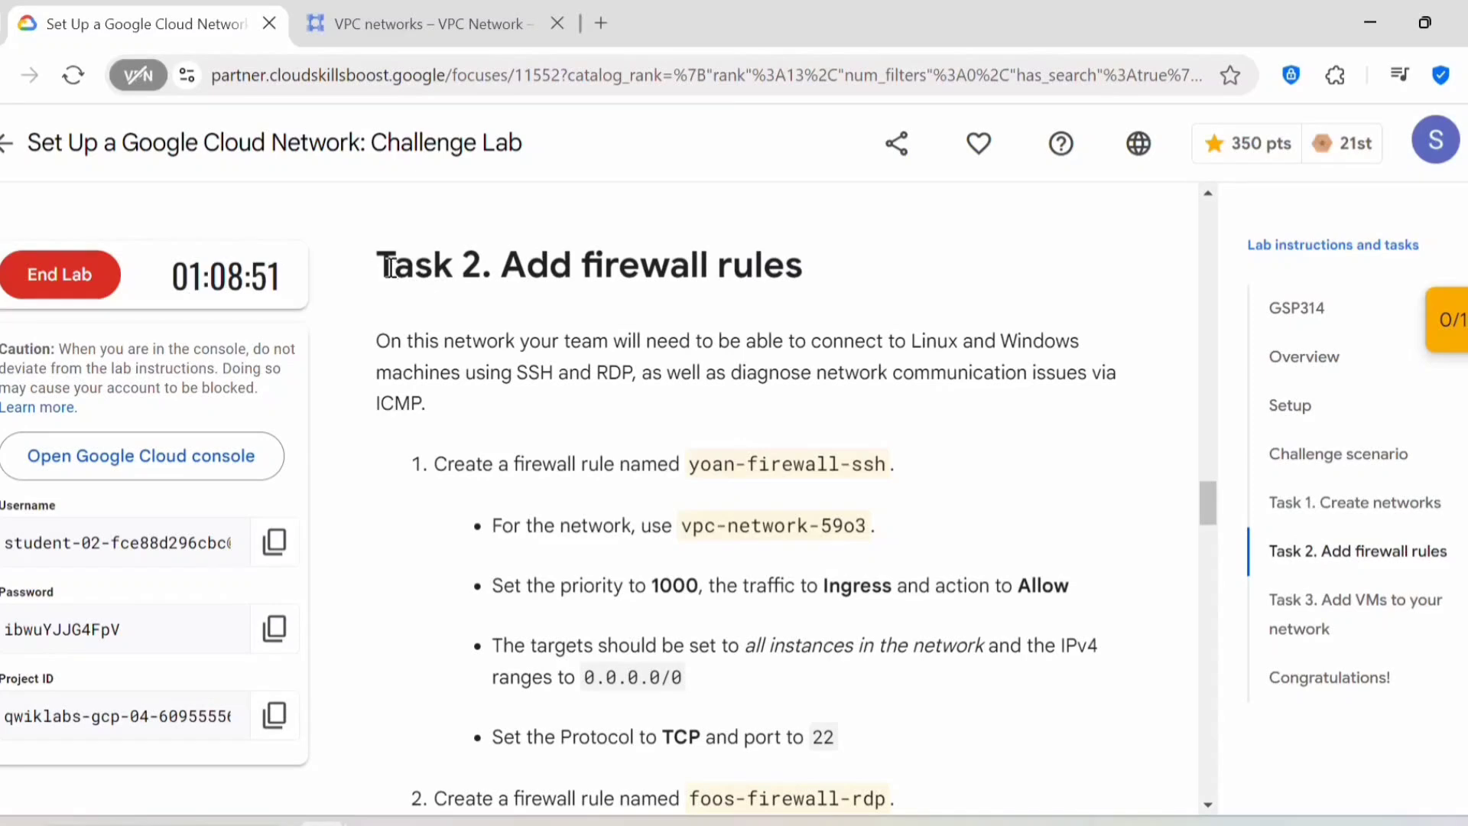
left_click_drag(391, 267, 768, 298)
left_click(463, 374)
scroll(584, 468, "down", 2)
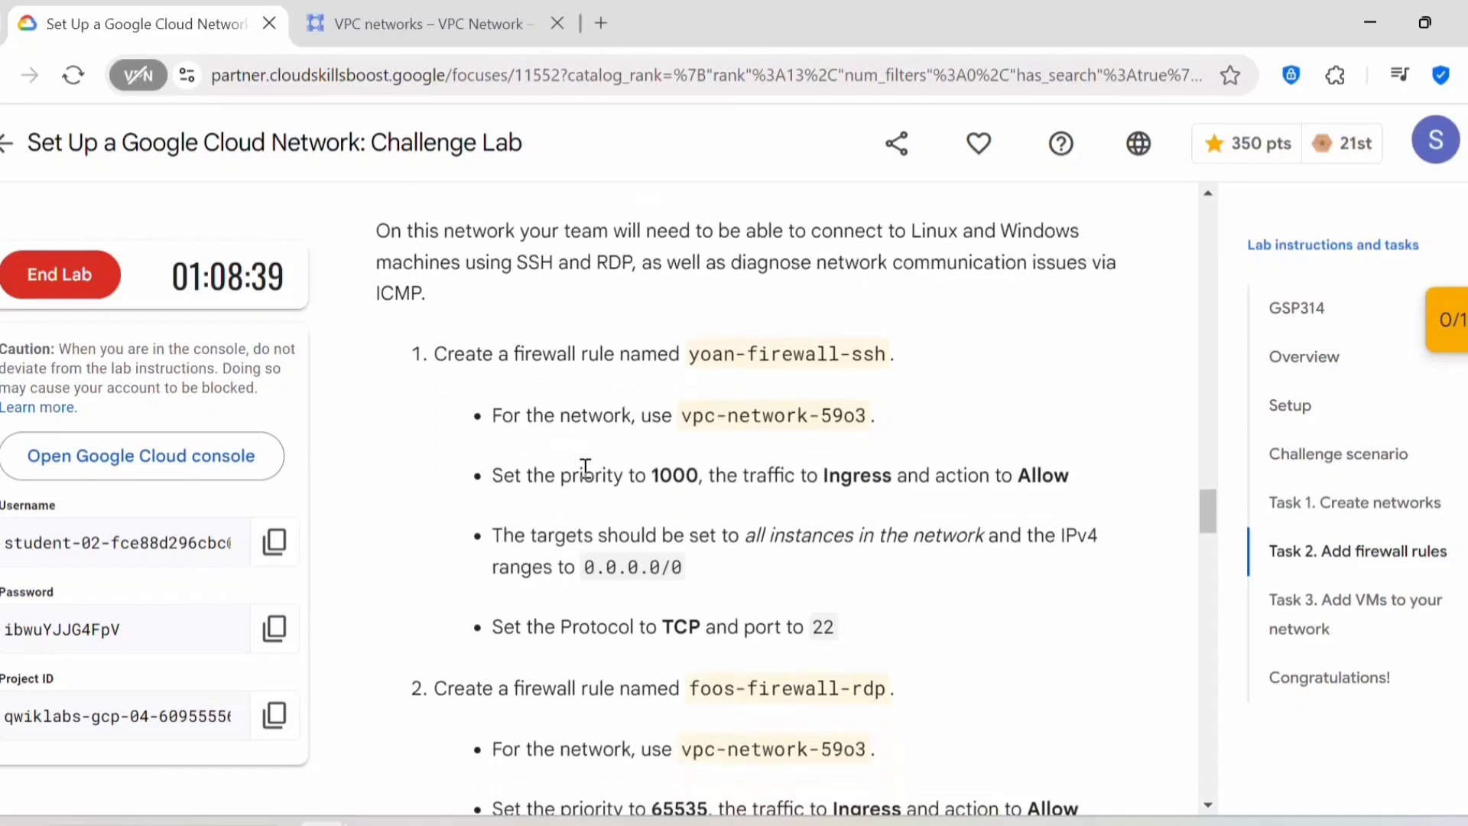
left_click_drag(689, 342, 887, 342)
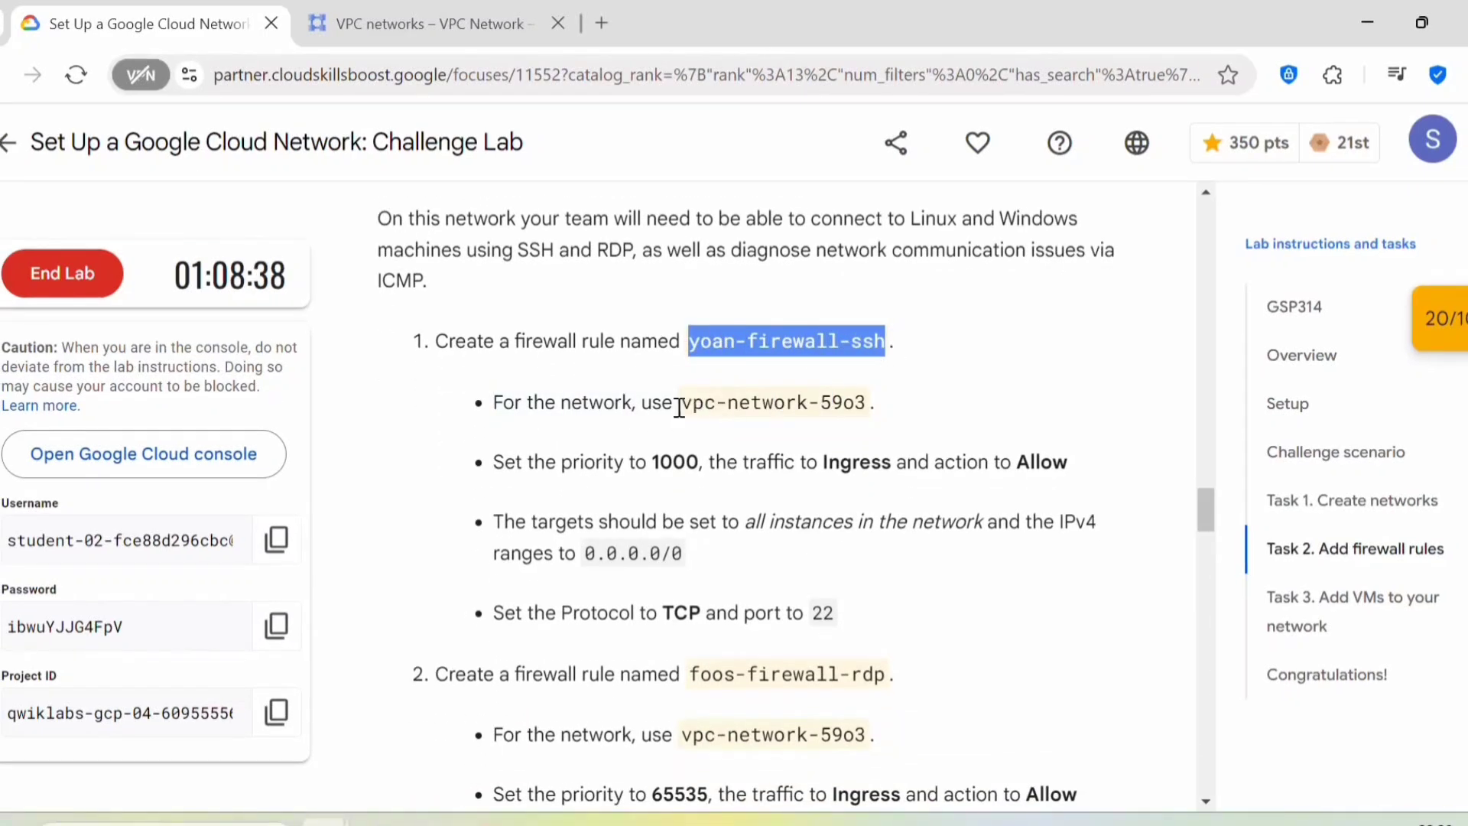
left_click_drag(690, 403, 868, 403)
scroll(754, 502, "down", 2)
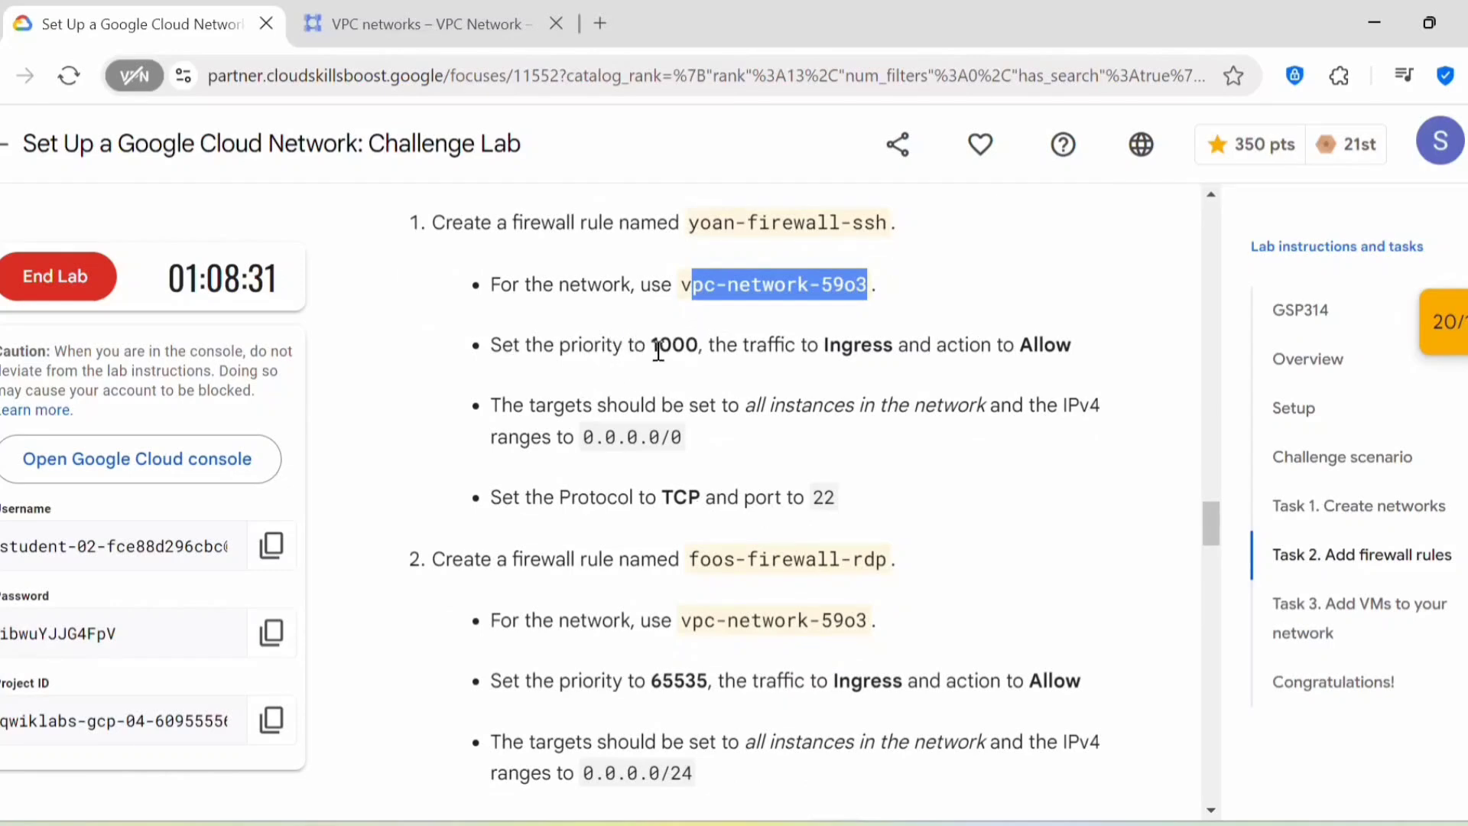
left_click_drag(656, 350, 936, 346)
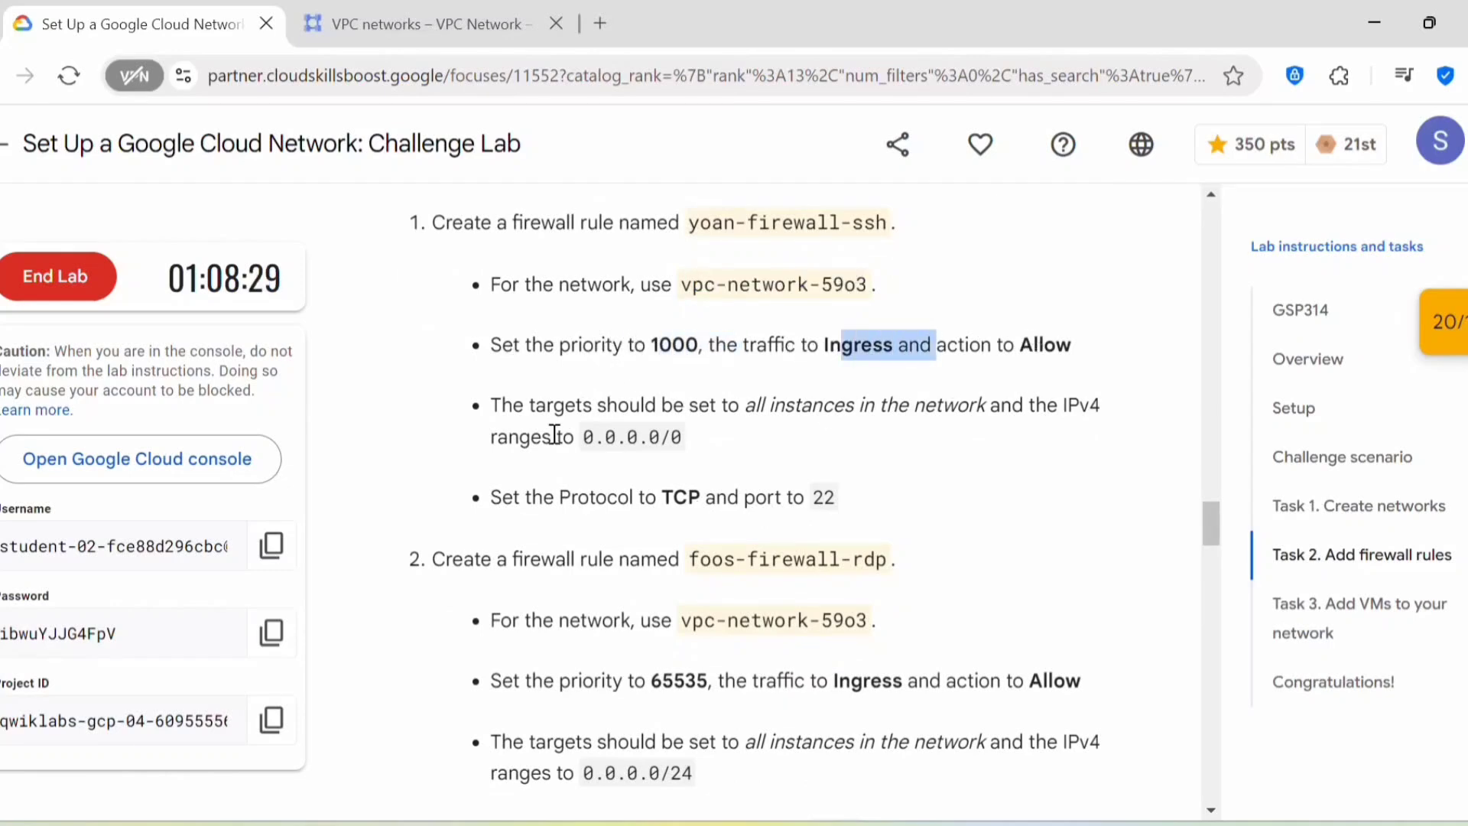
left_click_drag(684, 439, 583, 435)
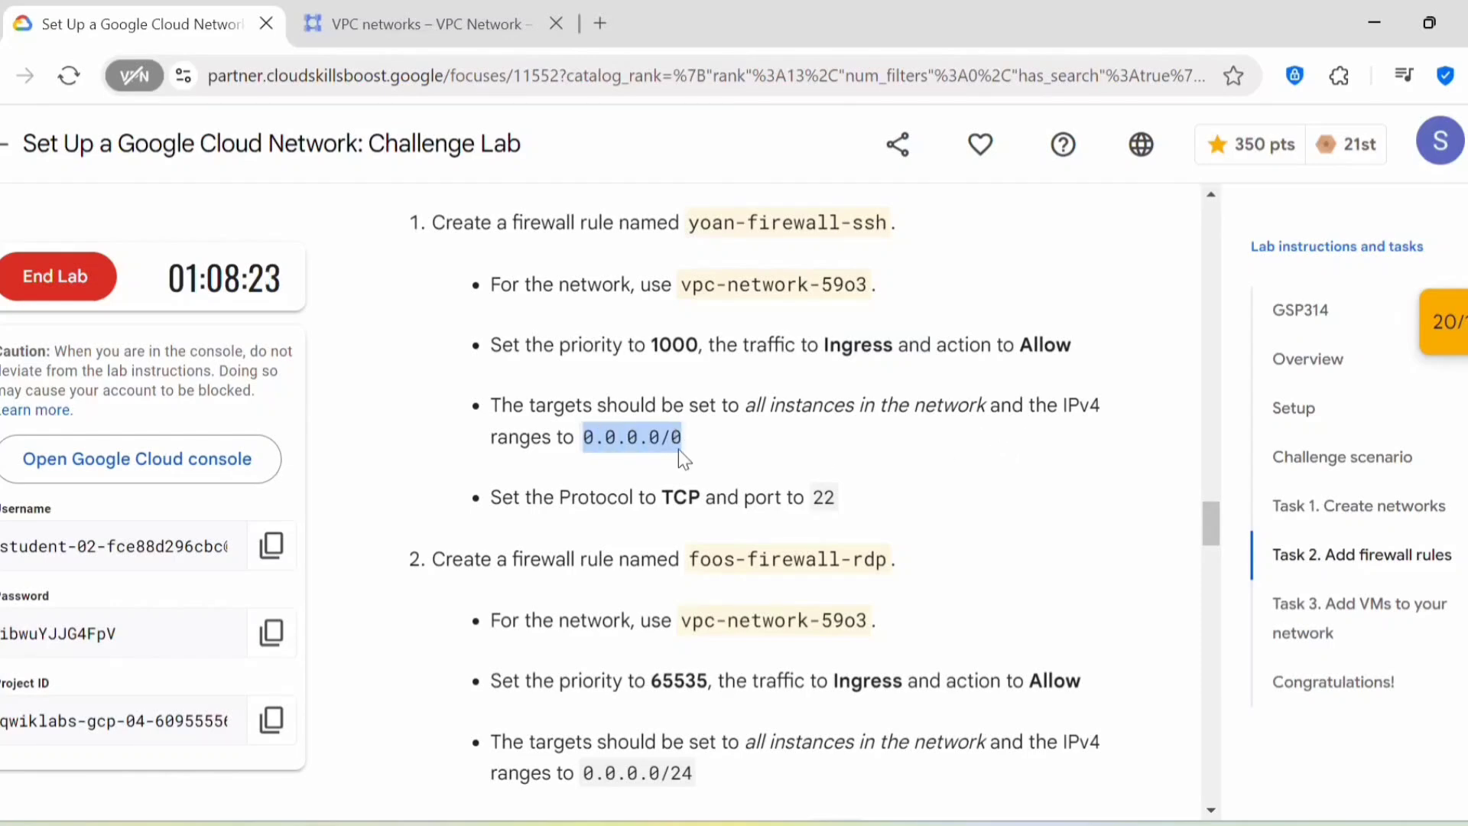
left_click_drag(677, 448, 586, 431)
Step: Start creating a VPC firewall rule and name it yoan-firewall-ssh, copied from the Task 2 lab instructions
left_click(484, 22)
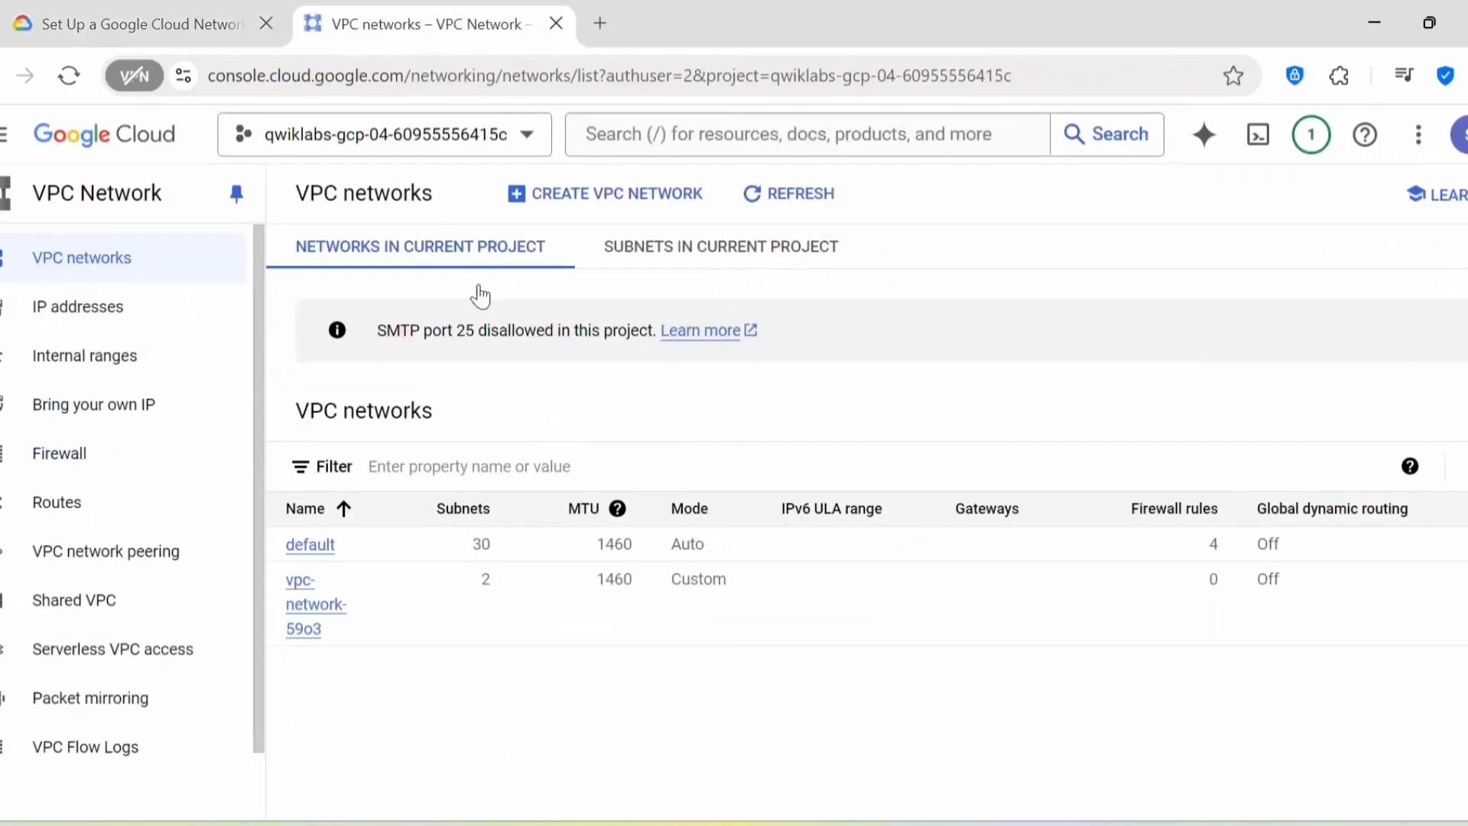
left_click(100, 457)
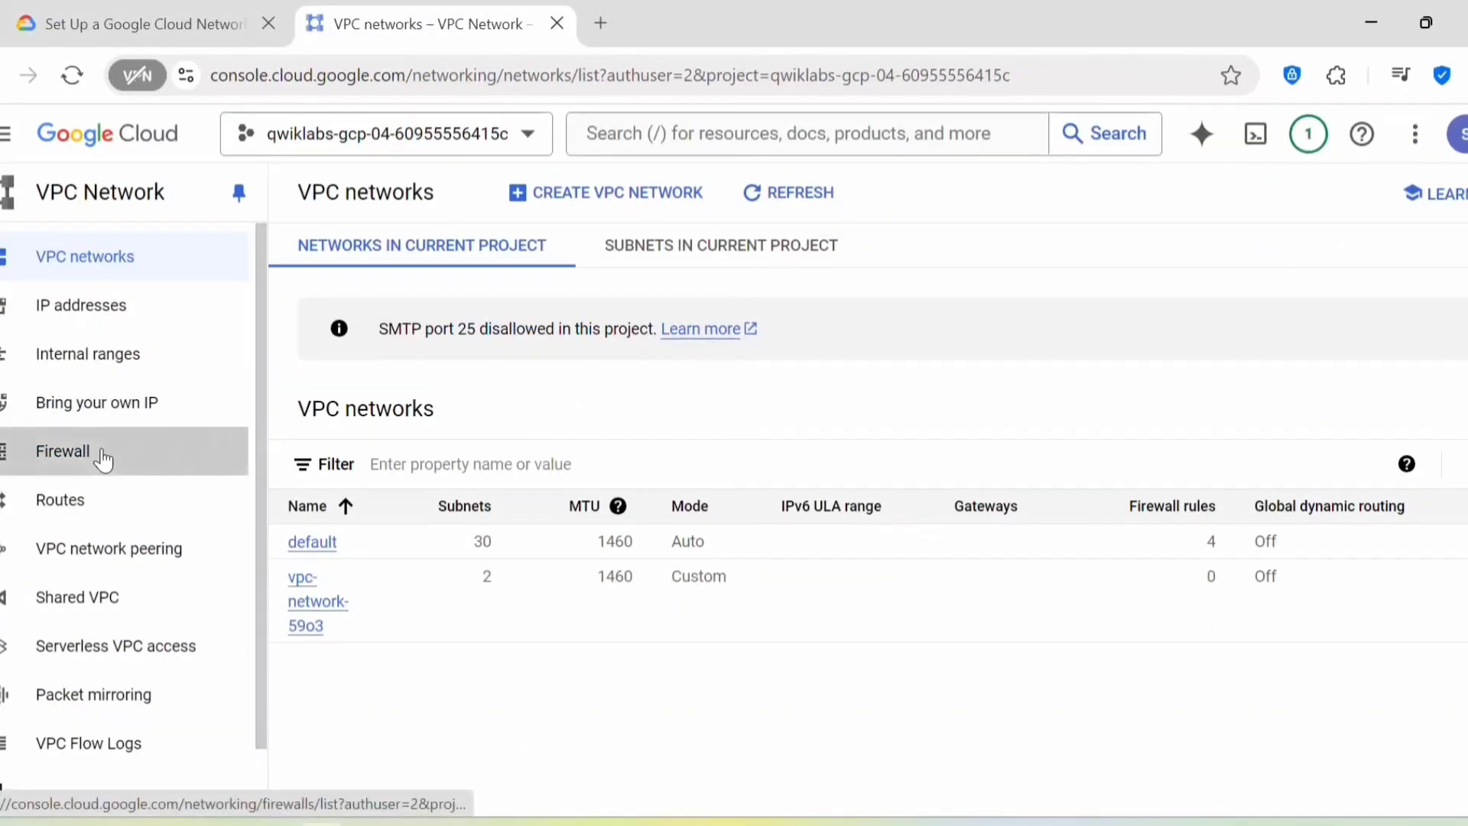
left_click(895, 207)
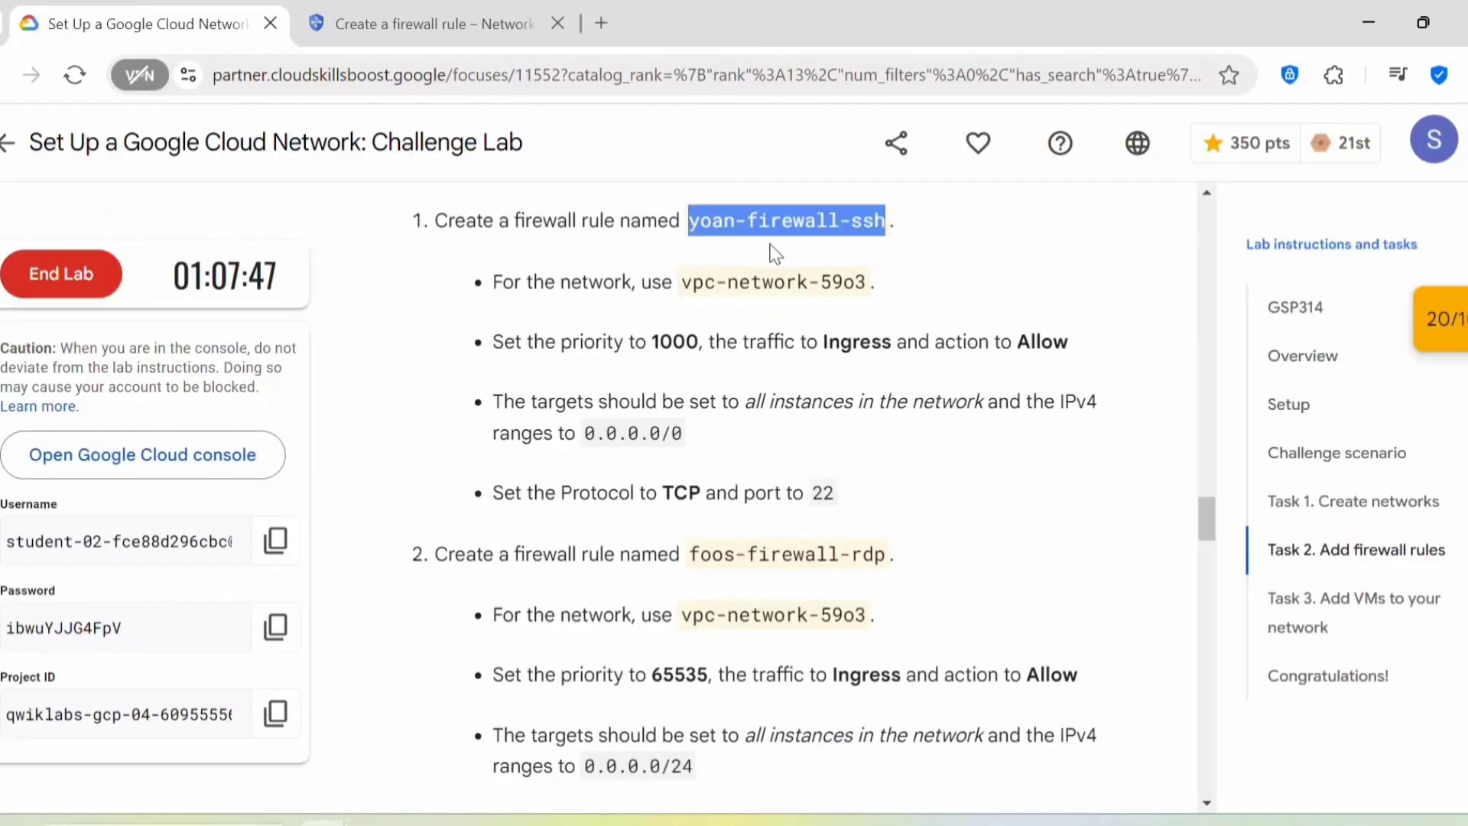
left_click(470, 35)
left_click(451, 357)
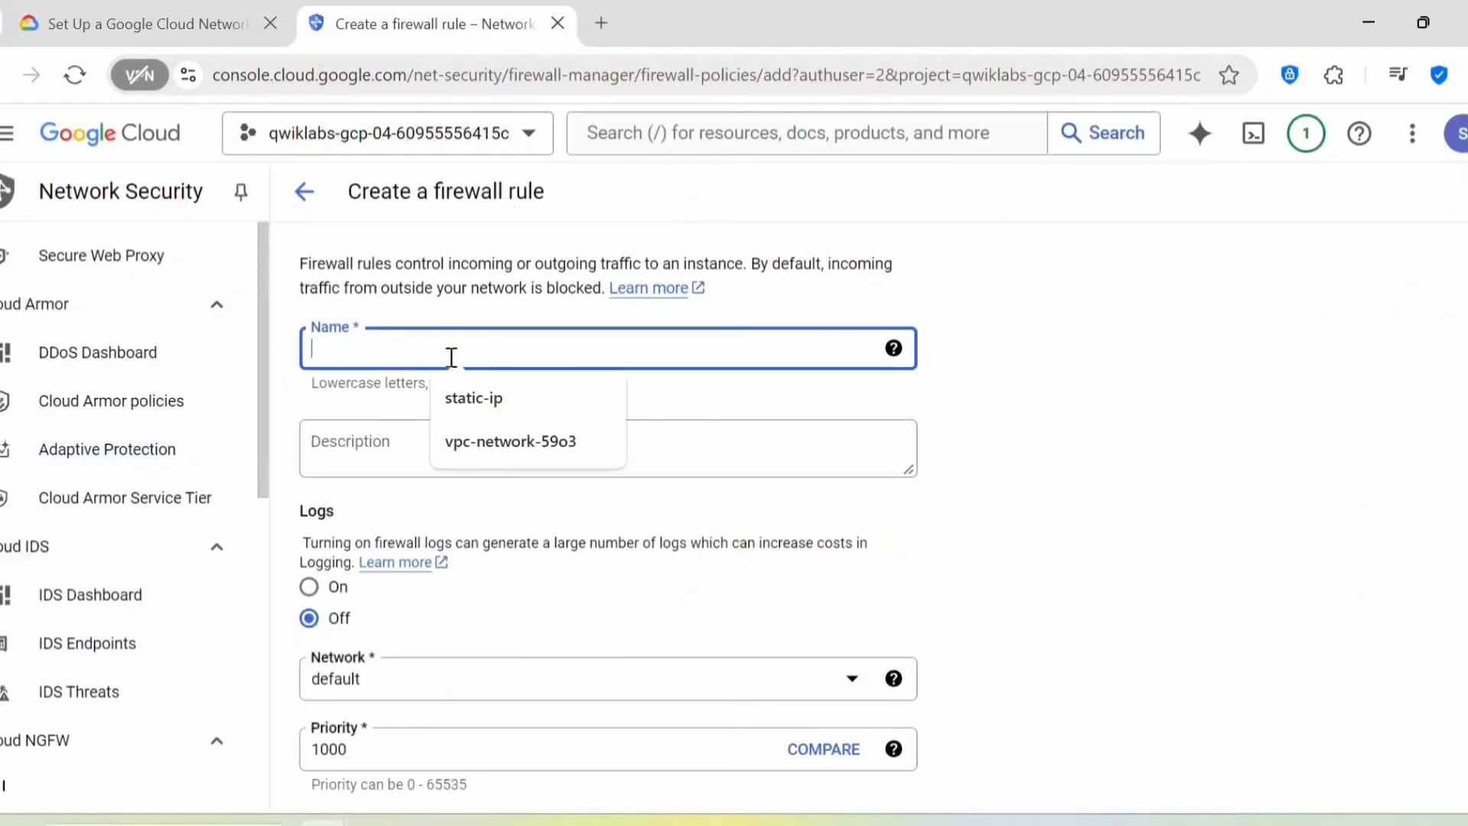
type("yoan-firewall-ssh")
Step: Set the SSH firewall rule's network to vpc-network-59o3 and its targets to All instances in the network
scroll(515, 393, "down", 5)
left_click(526, 314)
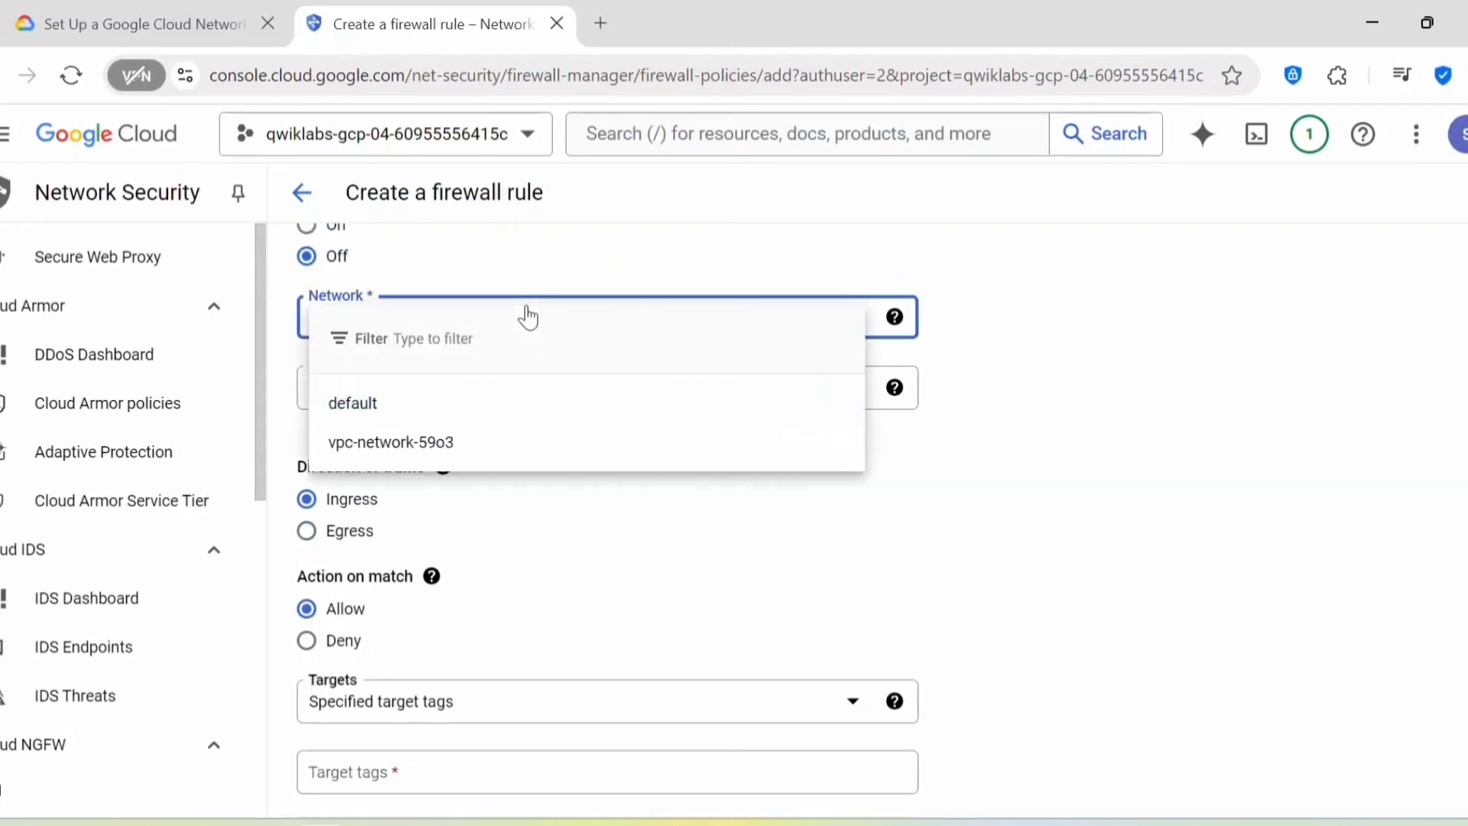
left_click(462, 448)
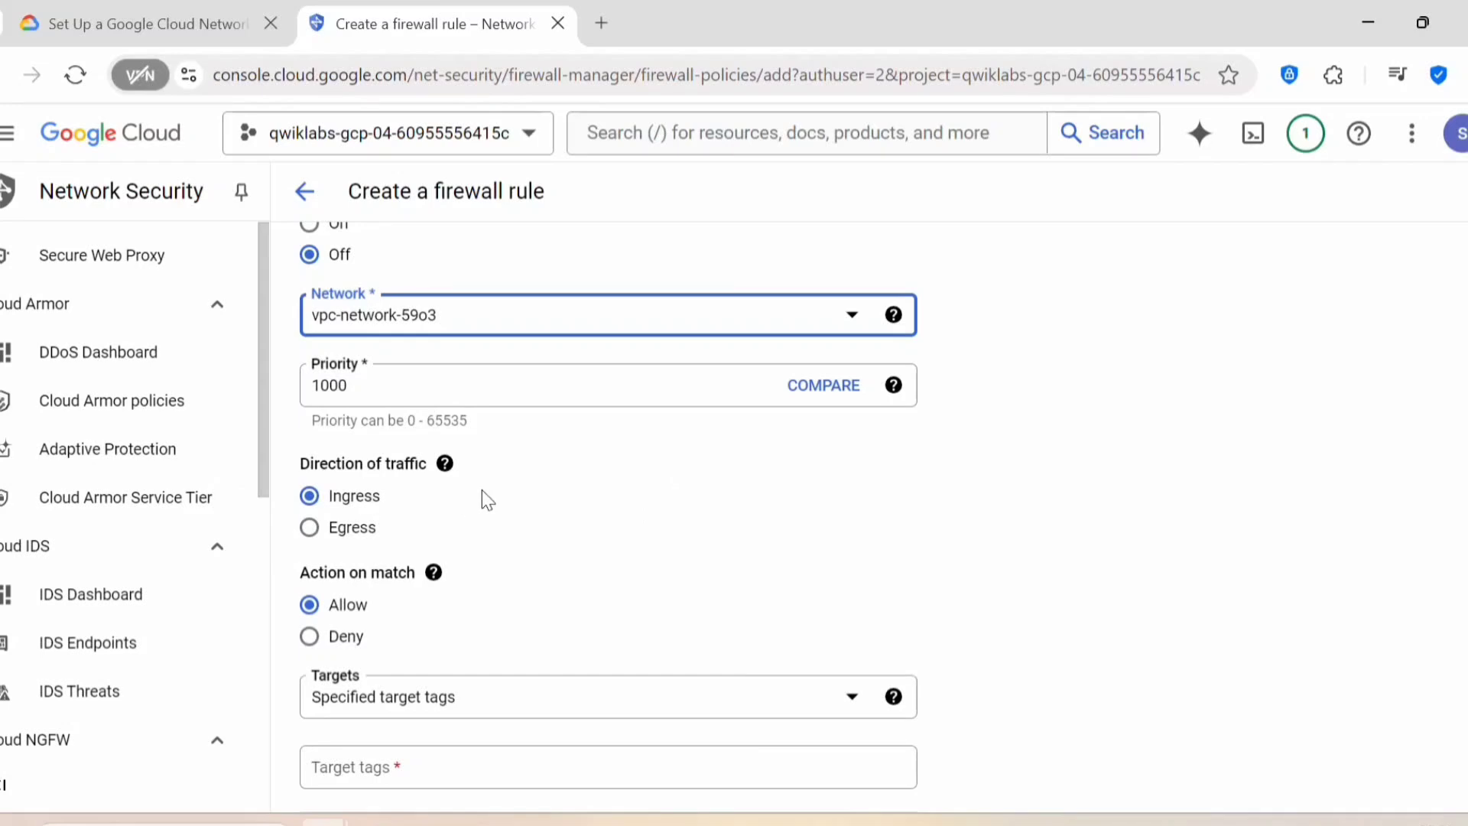
scroll(482, 497, "down", 2)
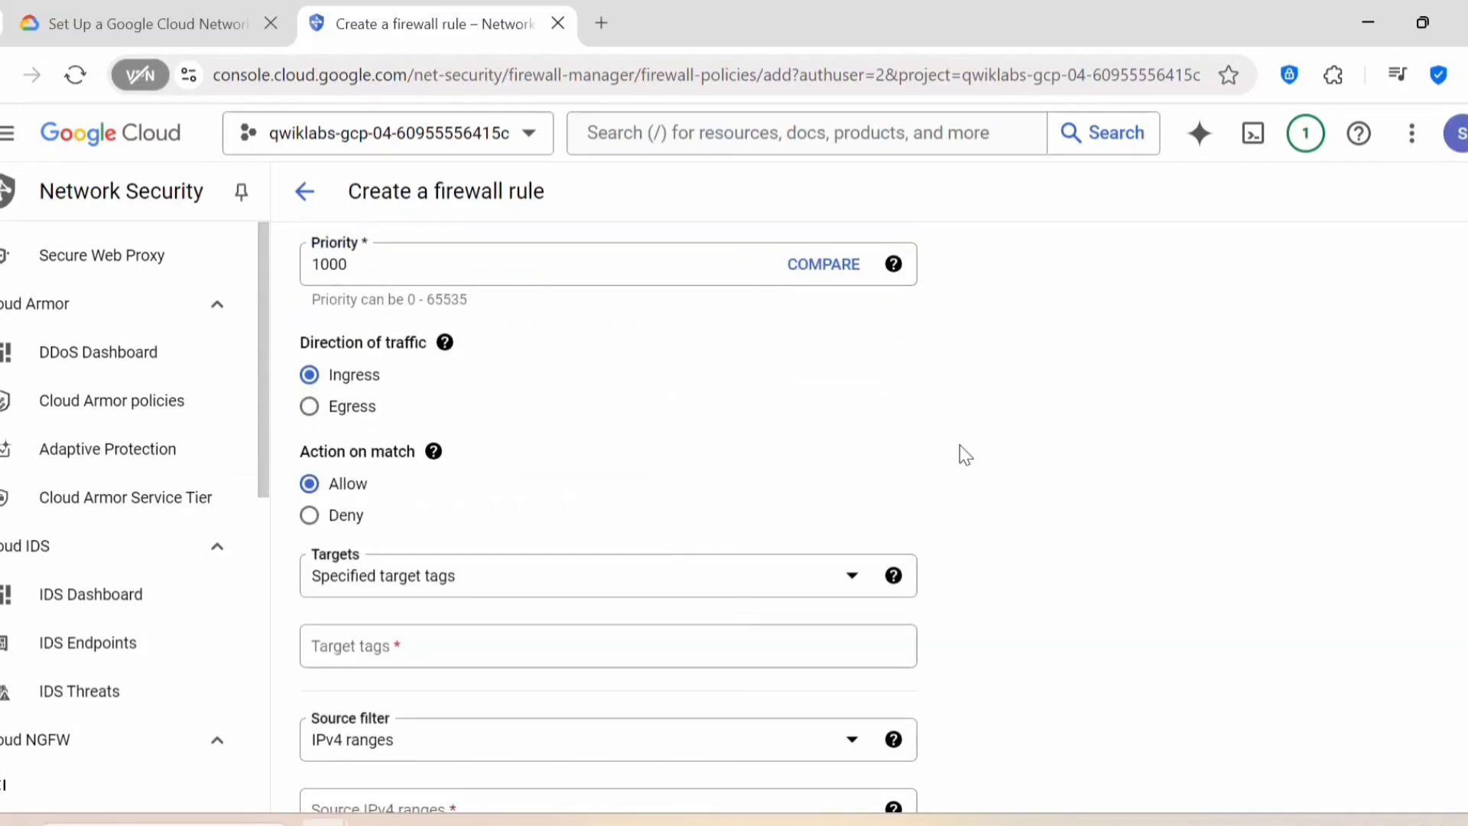
scroll(967, 453, "down", 2)
left_click(482, 461)
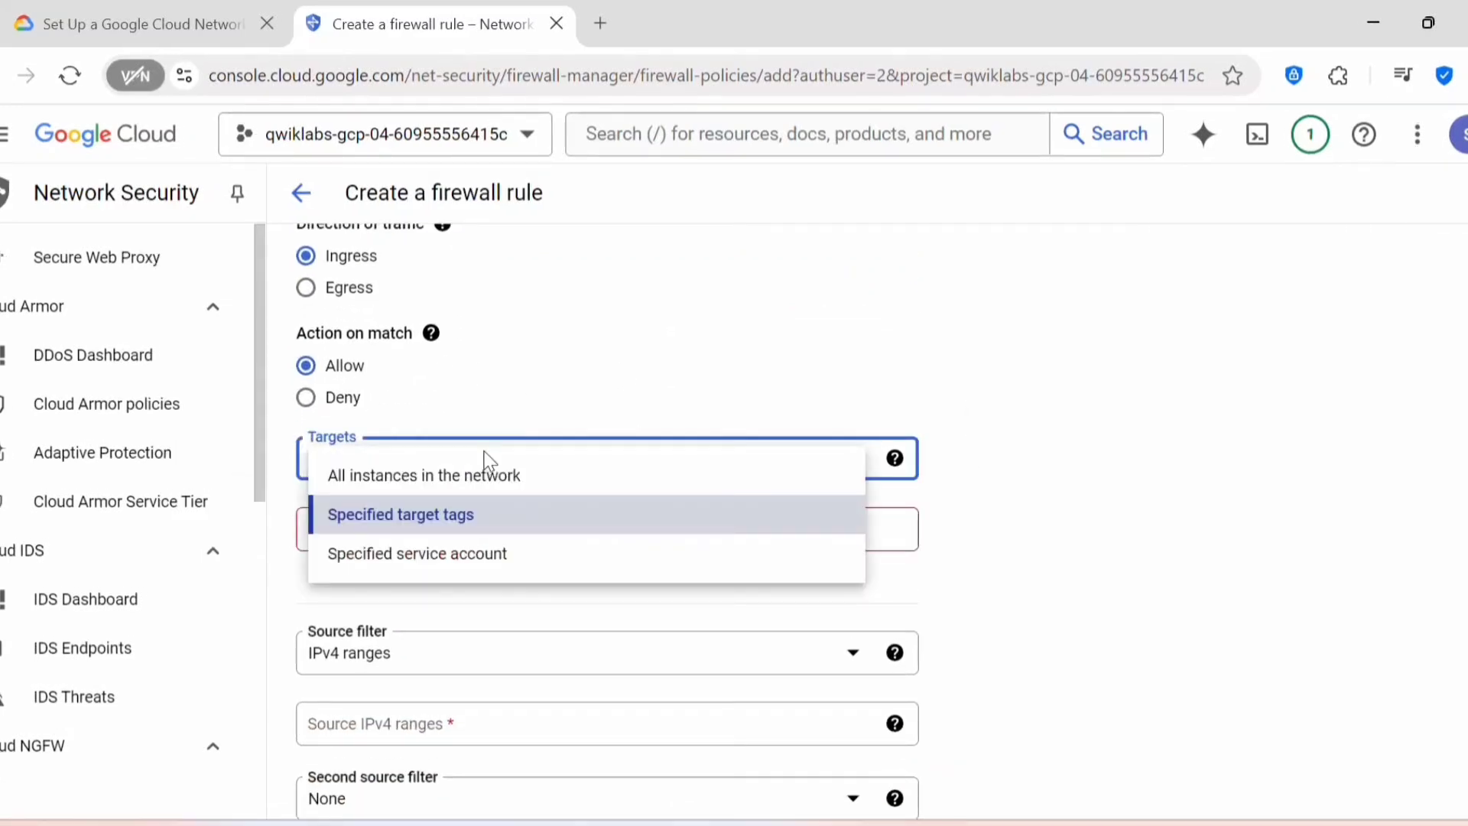
left_click(390, 486)
Step: Set the SSH rule's source IPv4 range to 0.0.0.0/0
scroll(384, 470, "down", 3)
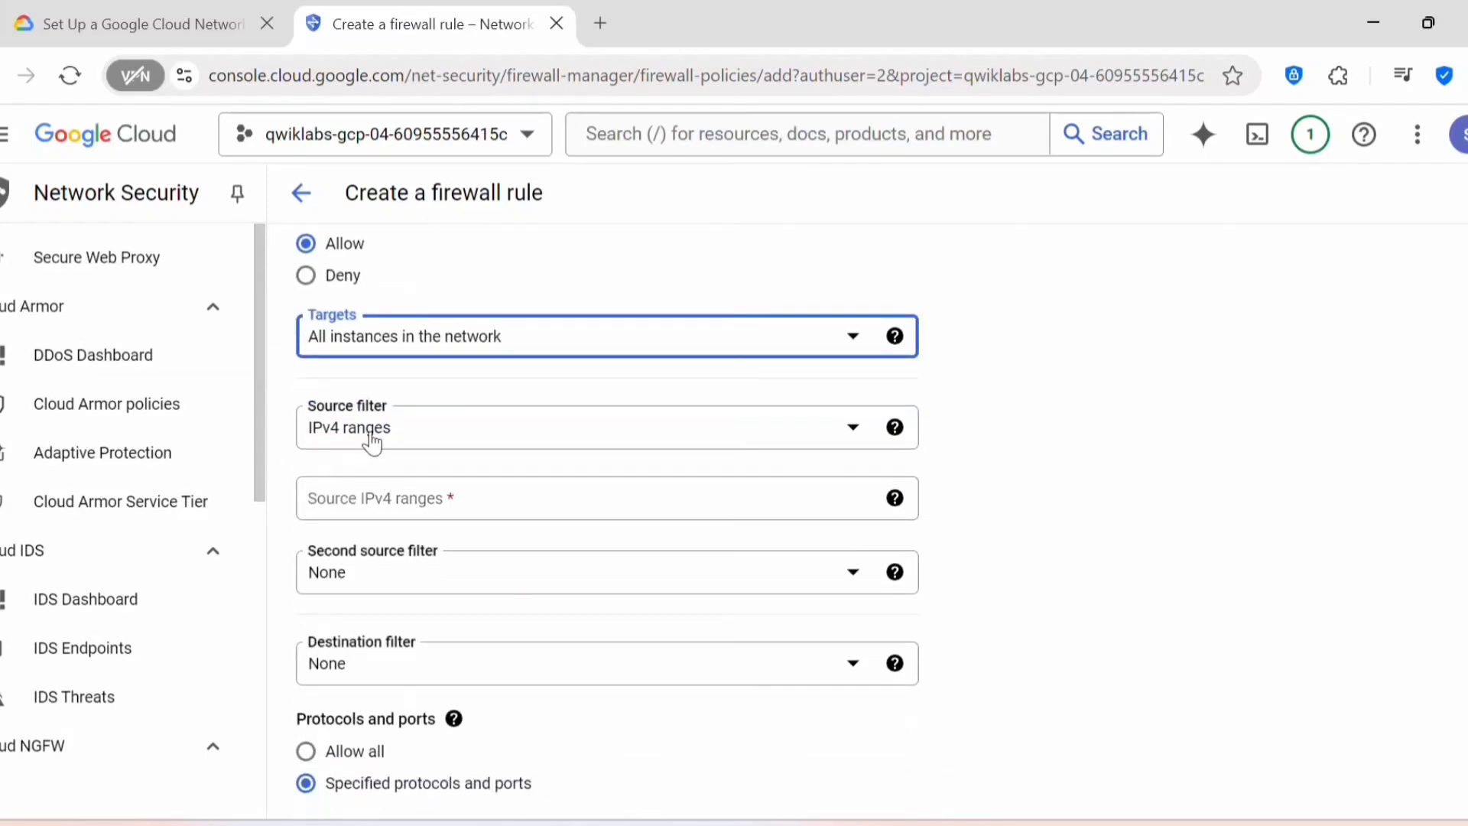
left_click(443, 507)
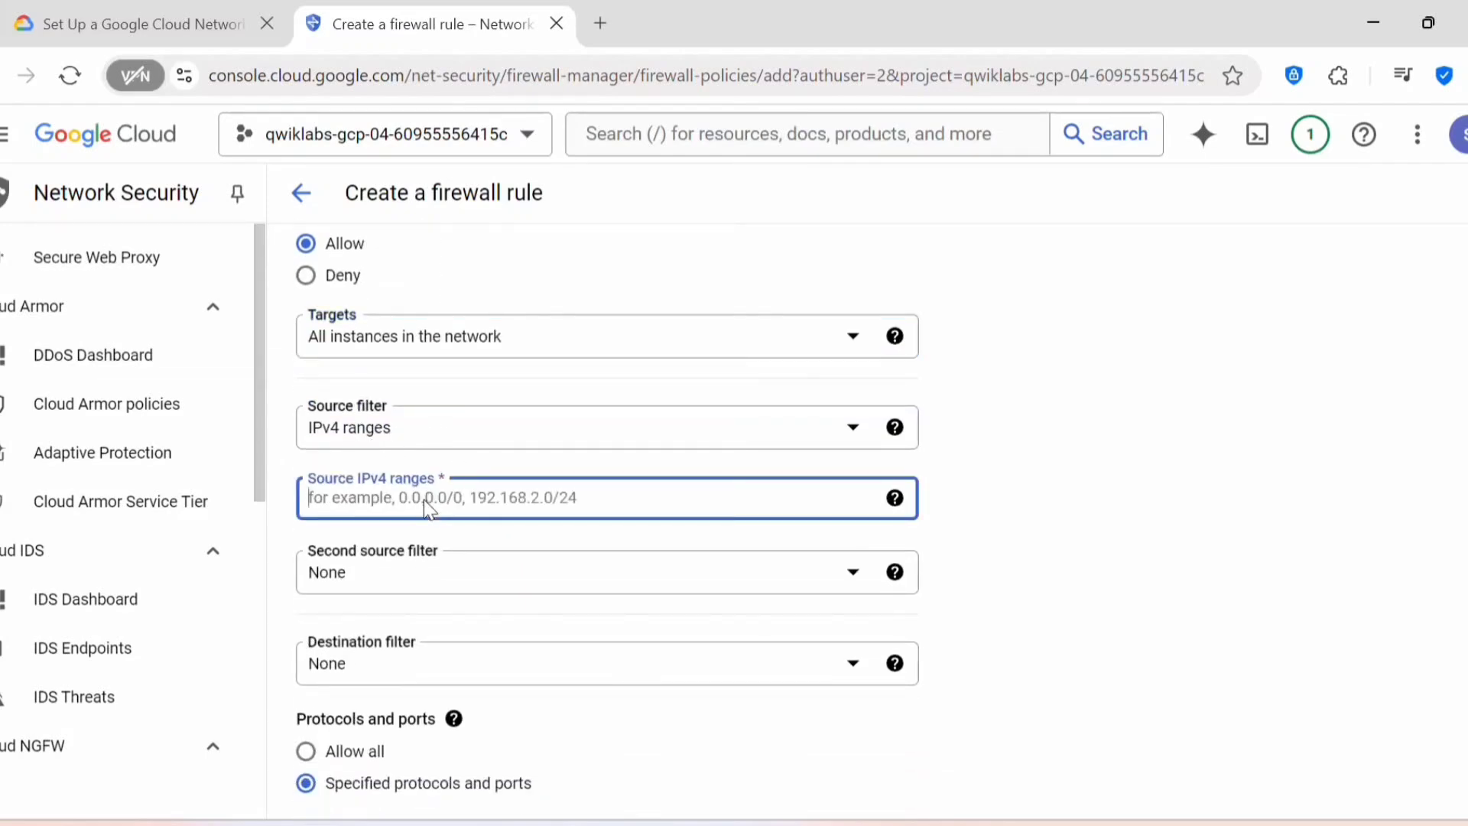
type("0.0.0.0/0")
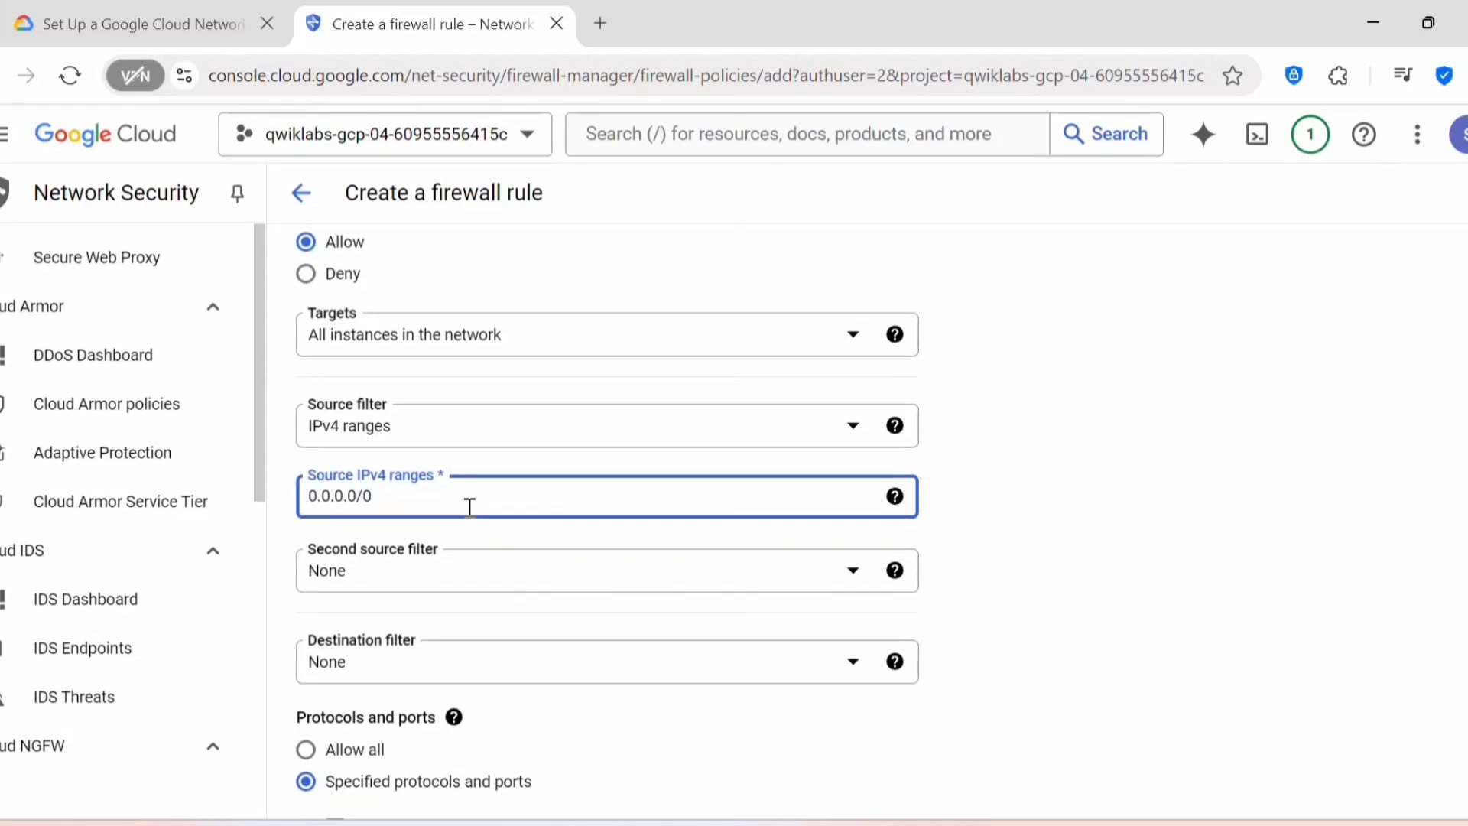
Step: Allow TCP port 22 for the SSH rule and create the rule
scroll(470, 508, "down", 2)
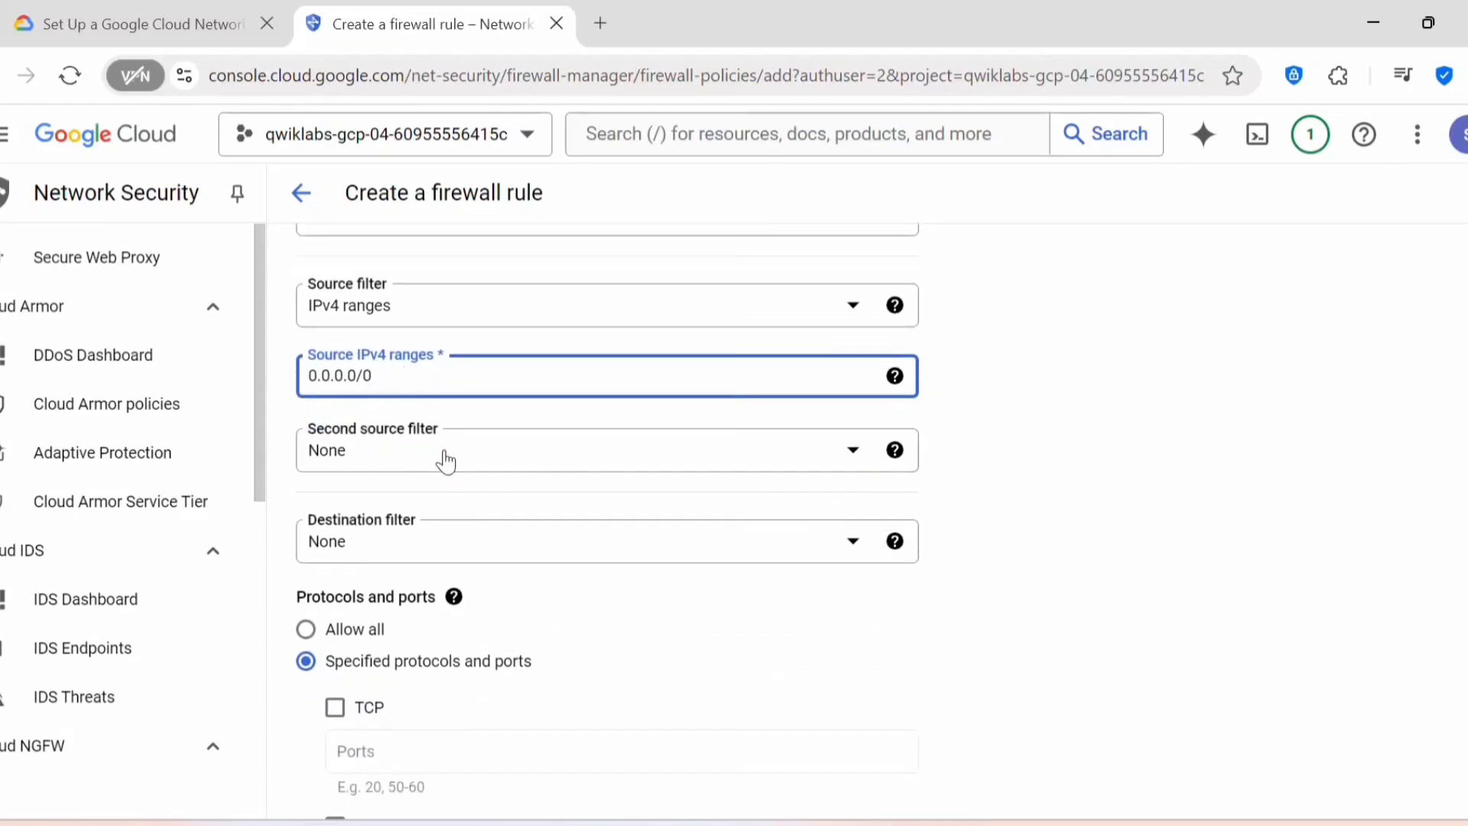
scroll(442, 459, "down", 2)
scroll(479, 516, "down", 2)
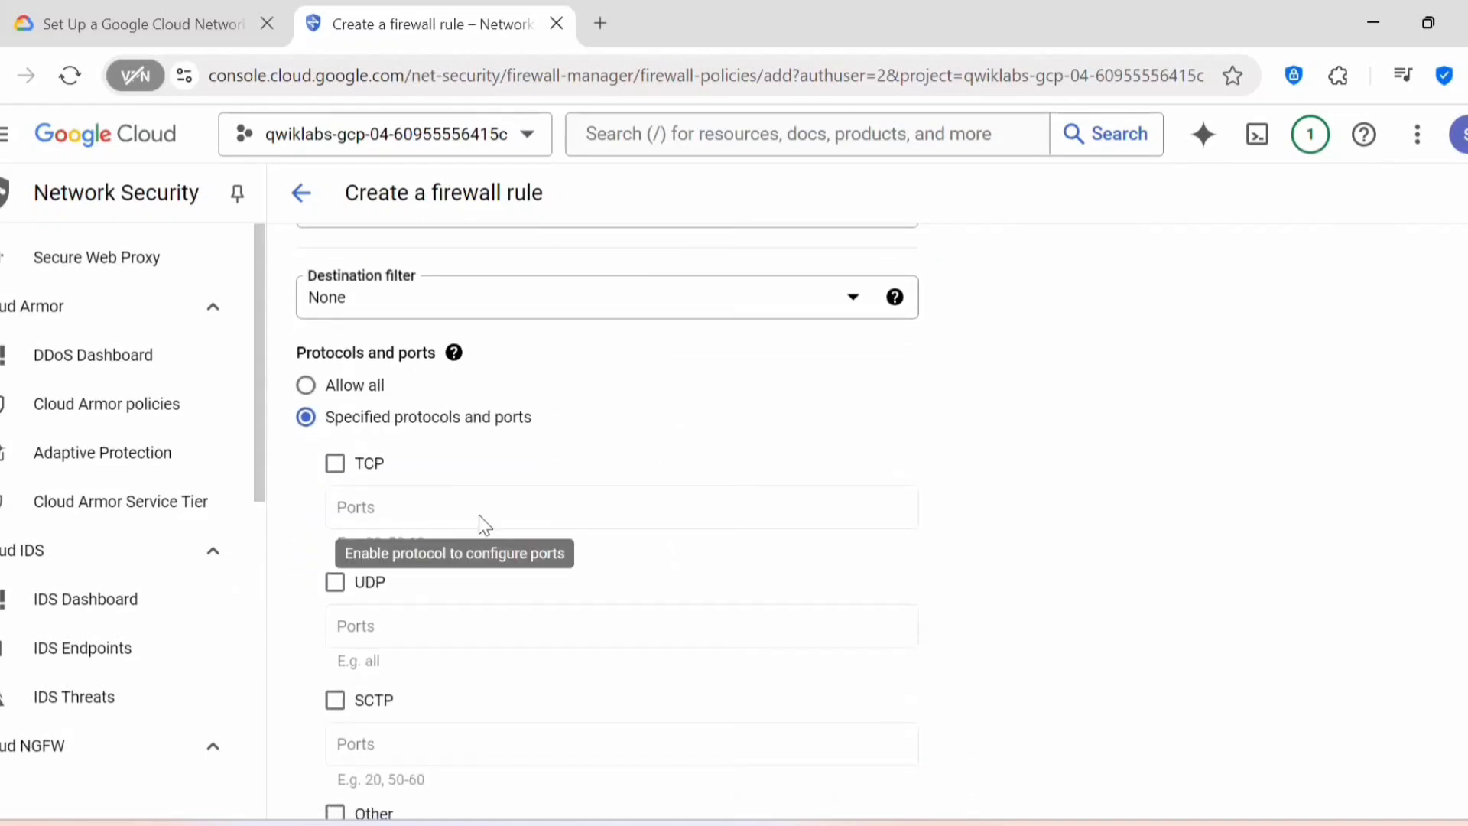
left_click(364, 468)
left_click(572, 493)
type("22")
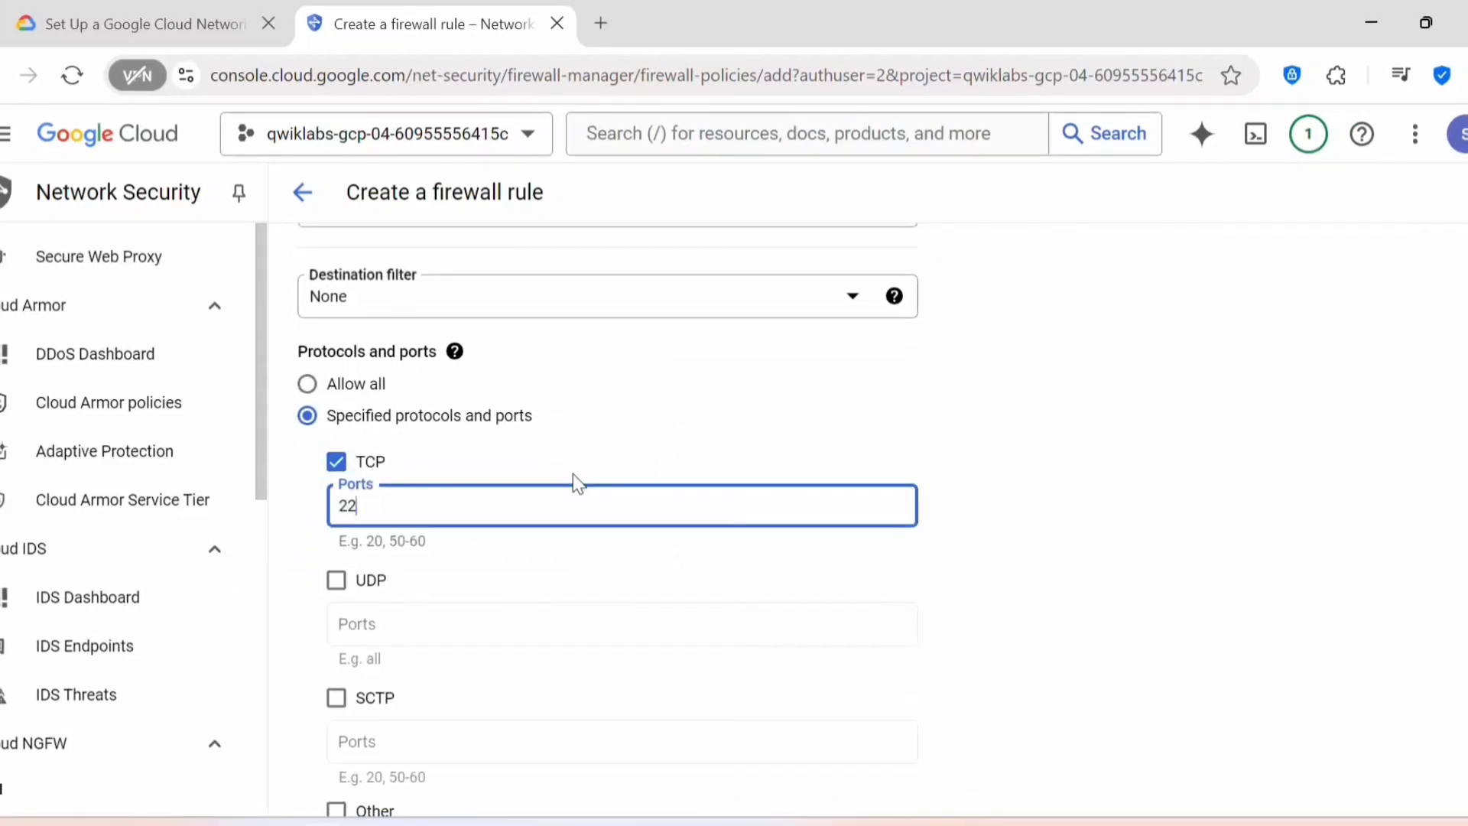
scroll(572, 474, "down", 5)
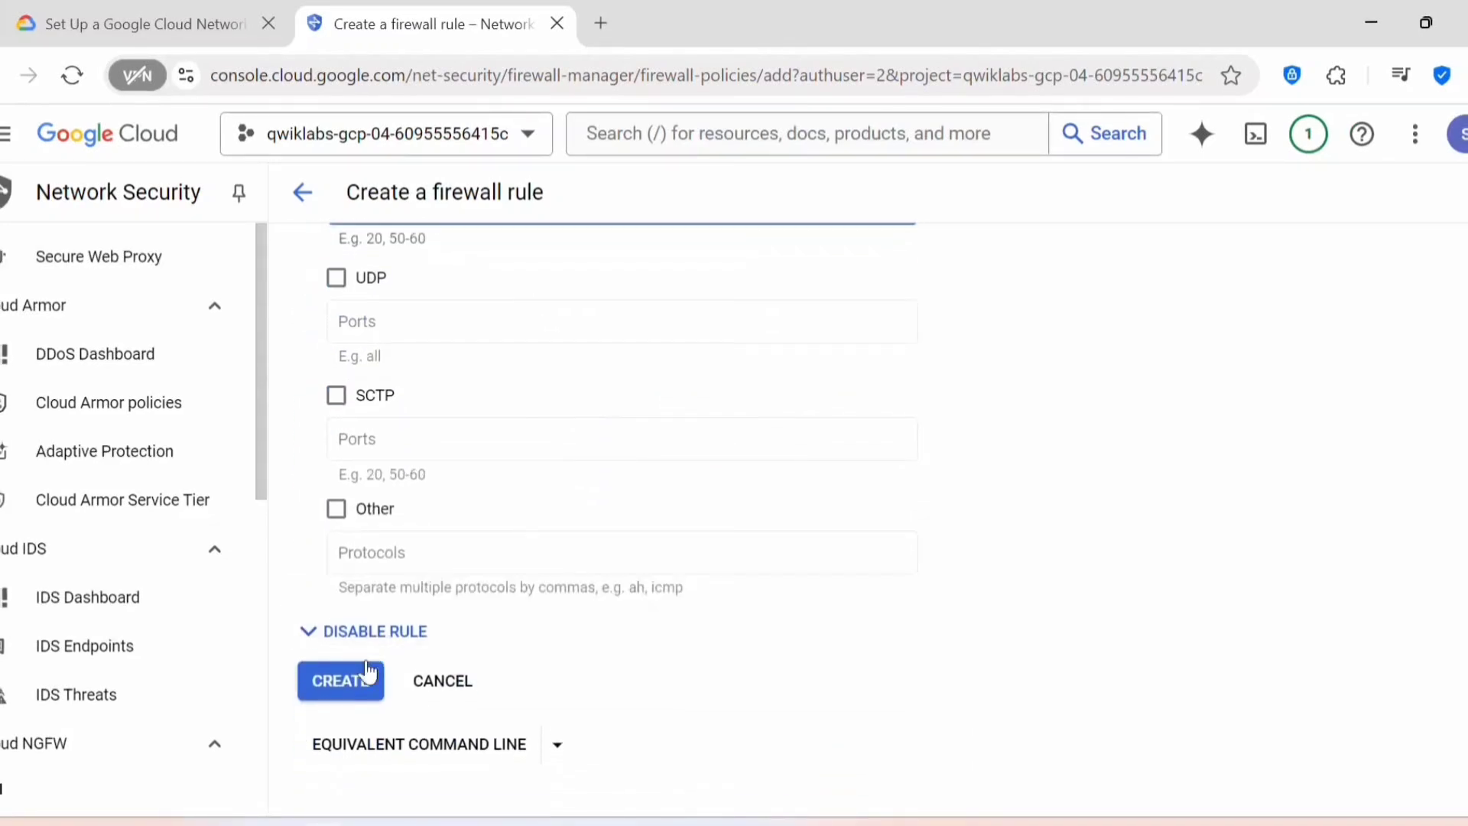
left_click(341, 682)
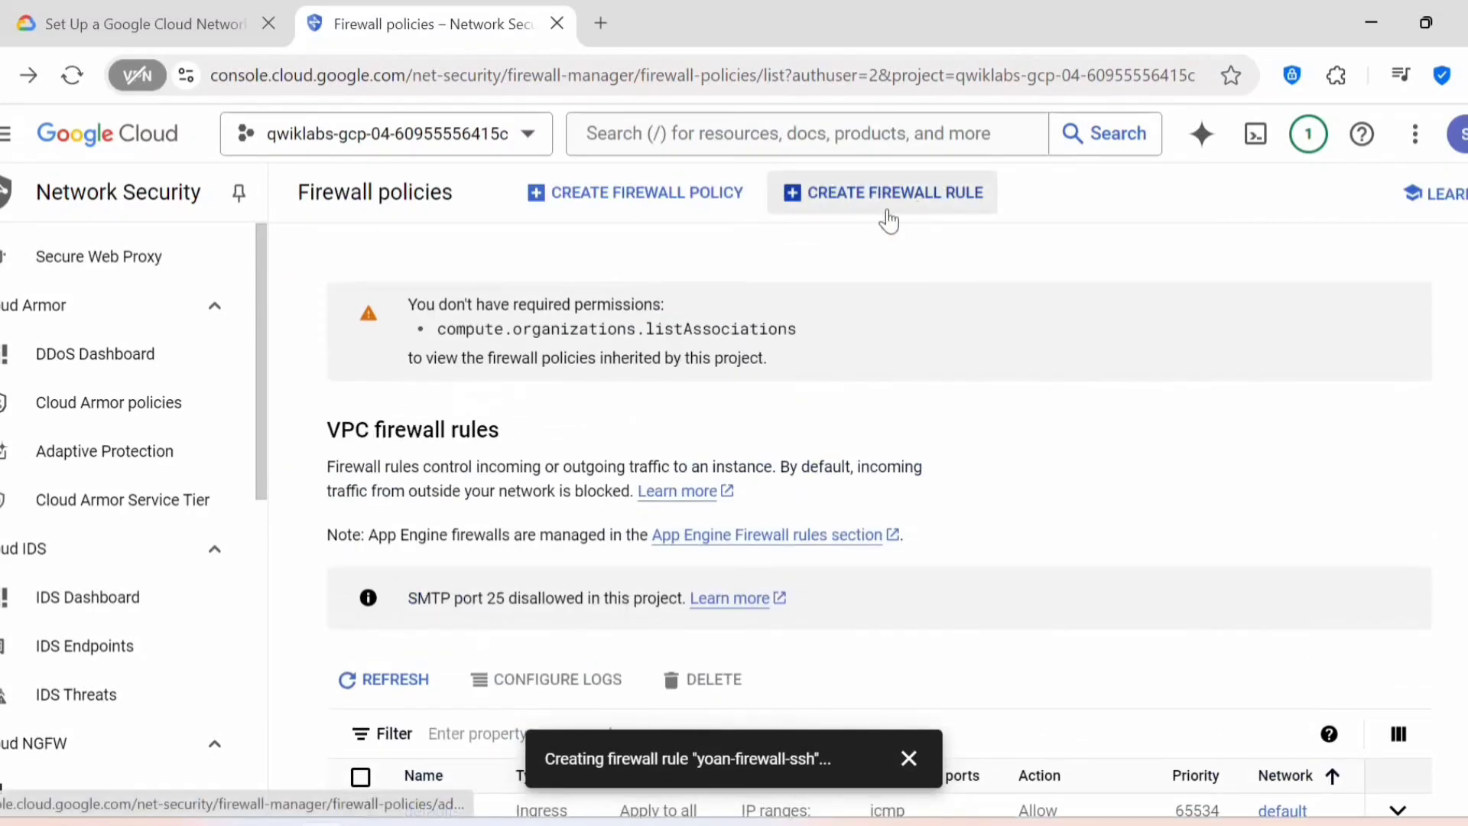
Step: Start another firewall rule named foos-firewall-rdp, as given in the lab instructions, and assign it to vpc-network-59o3
left_click(914, 202)
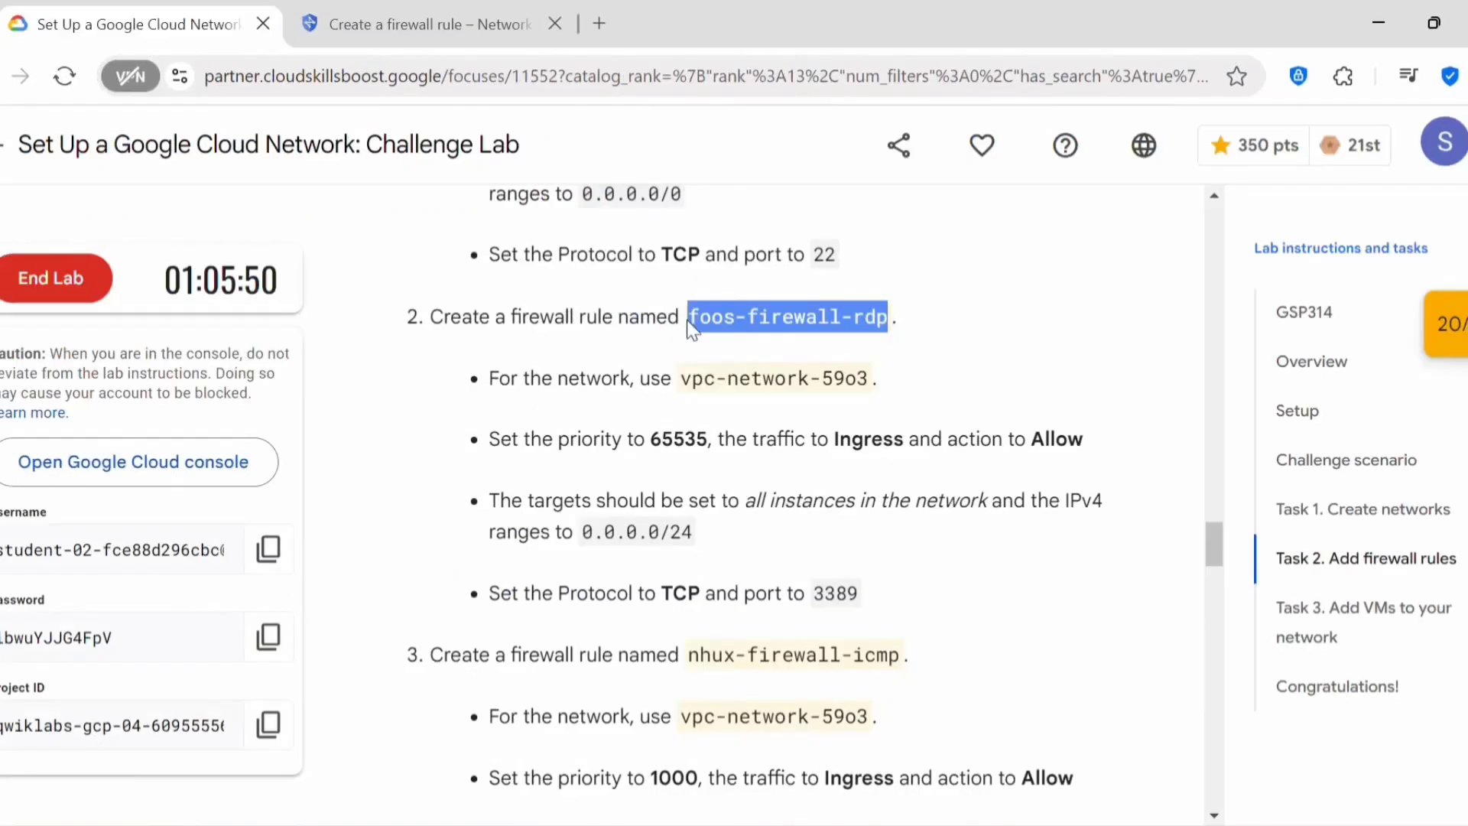
left_click(480, 29)
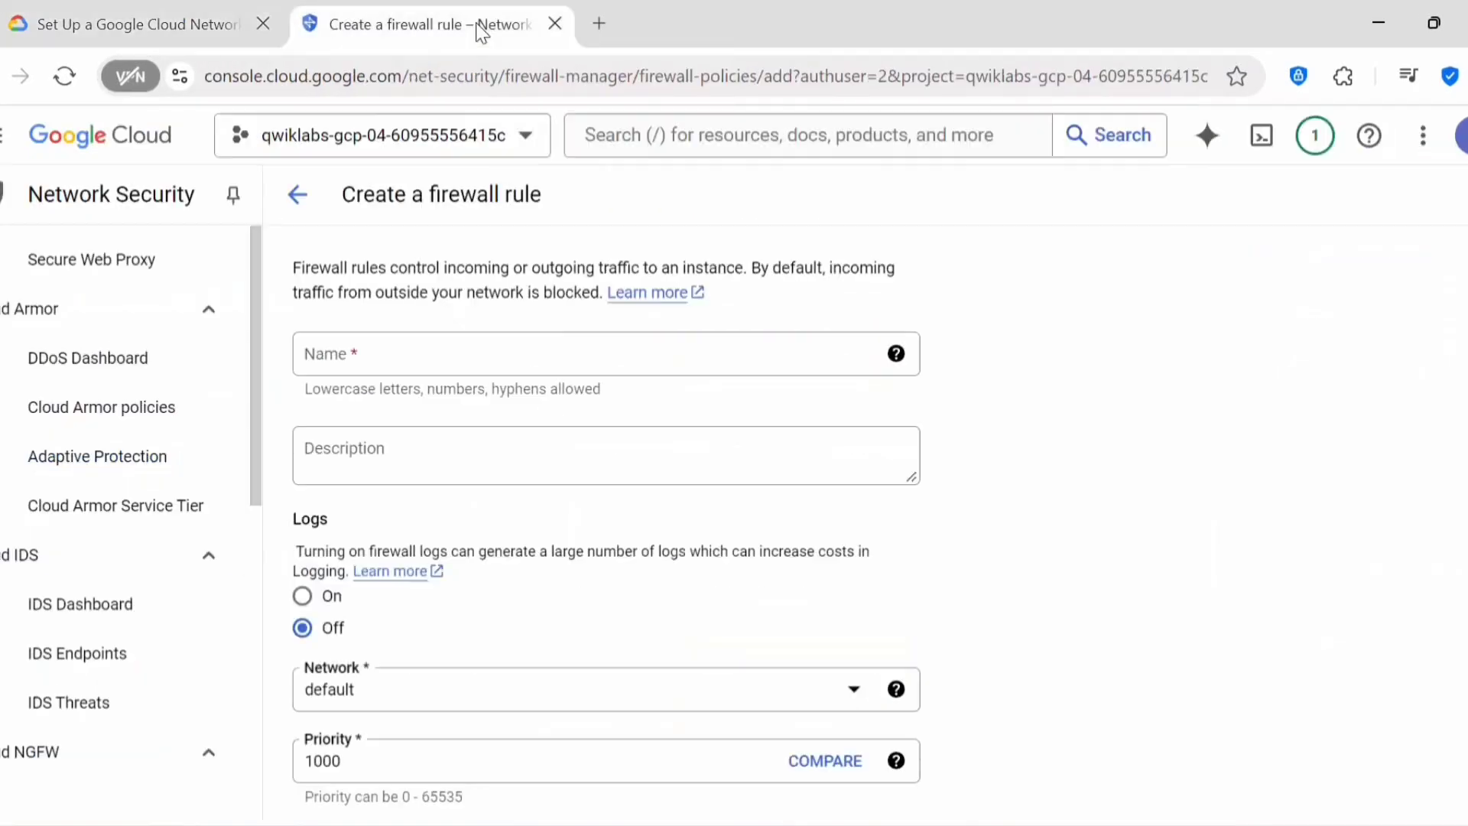
left_click(535, 361)
type("foos-firewall-rdp")
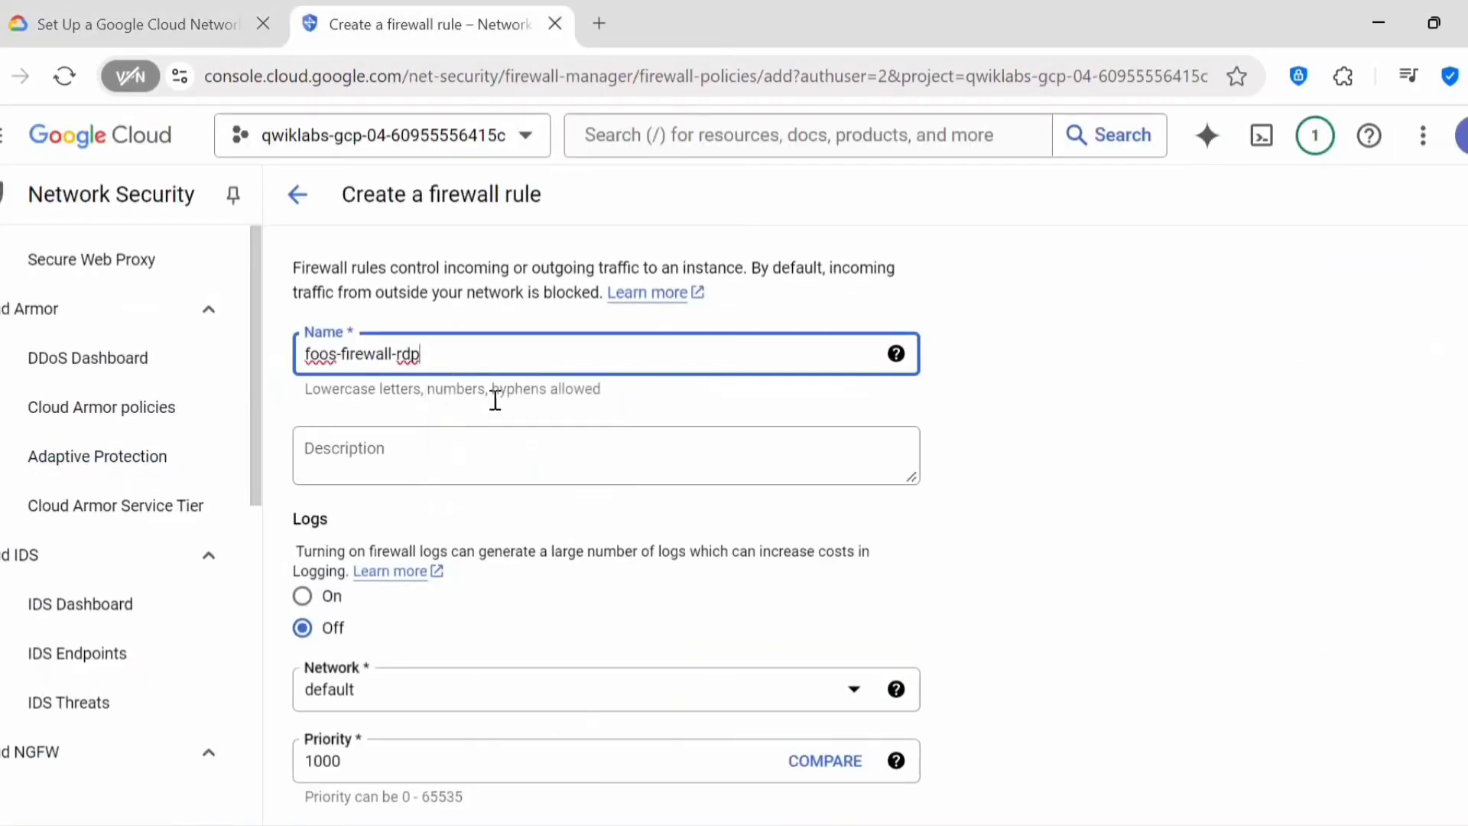
scroll(464, 469, "down", 3)
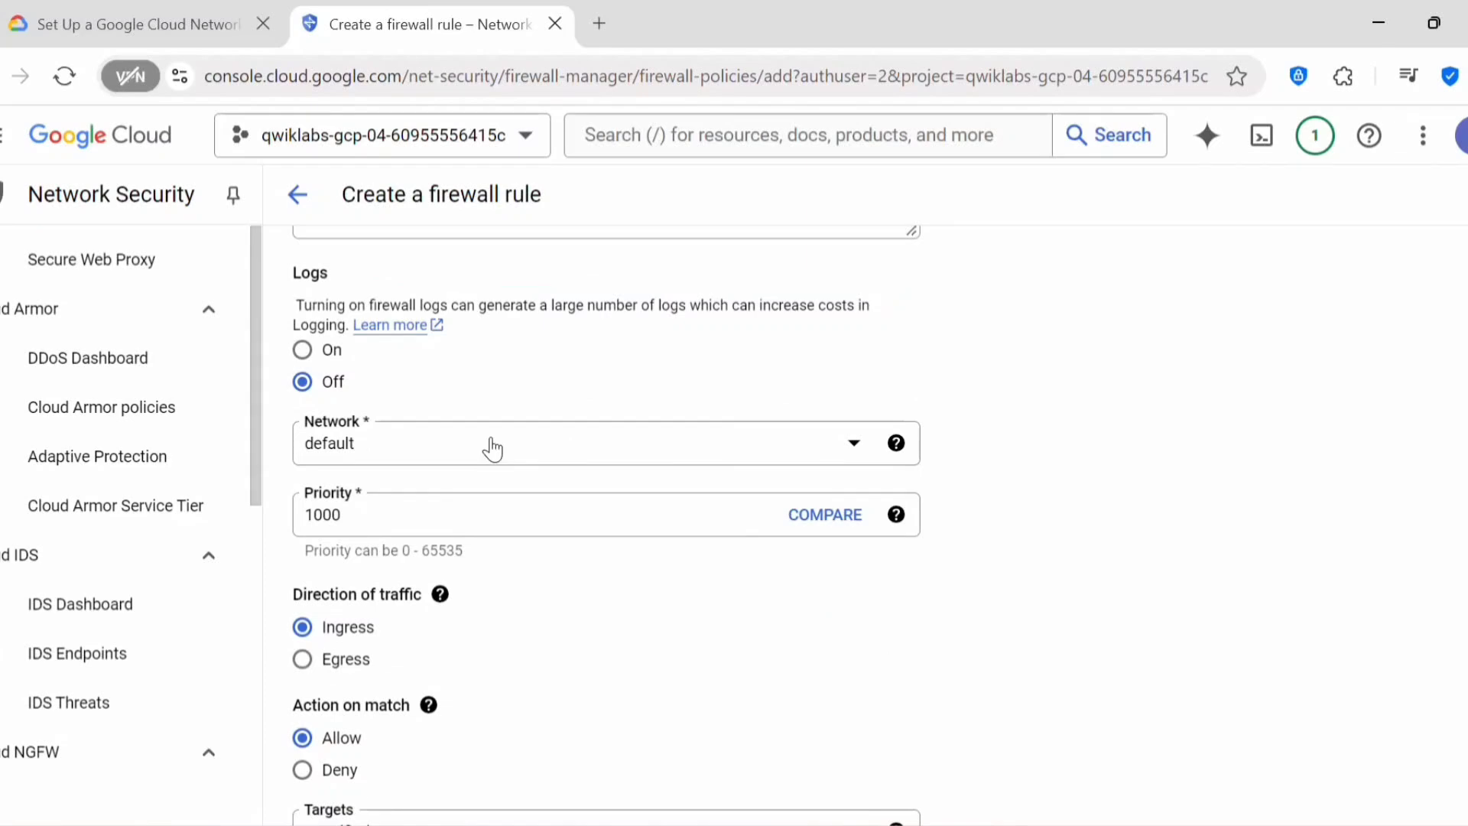
left_click(491, 448)
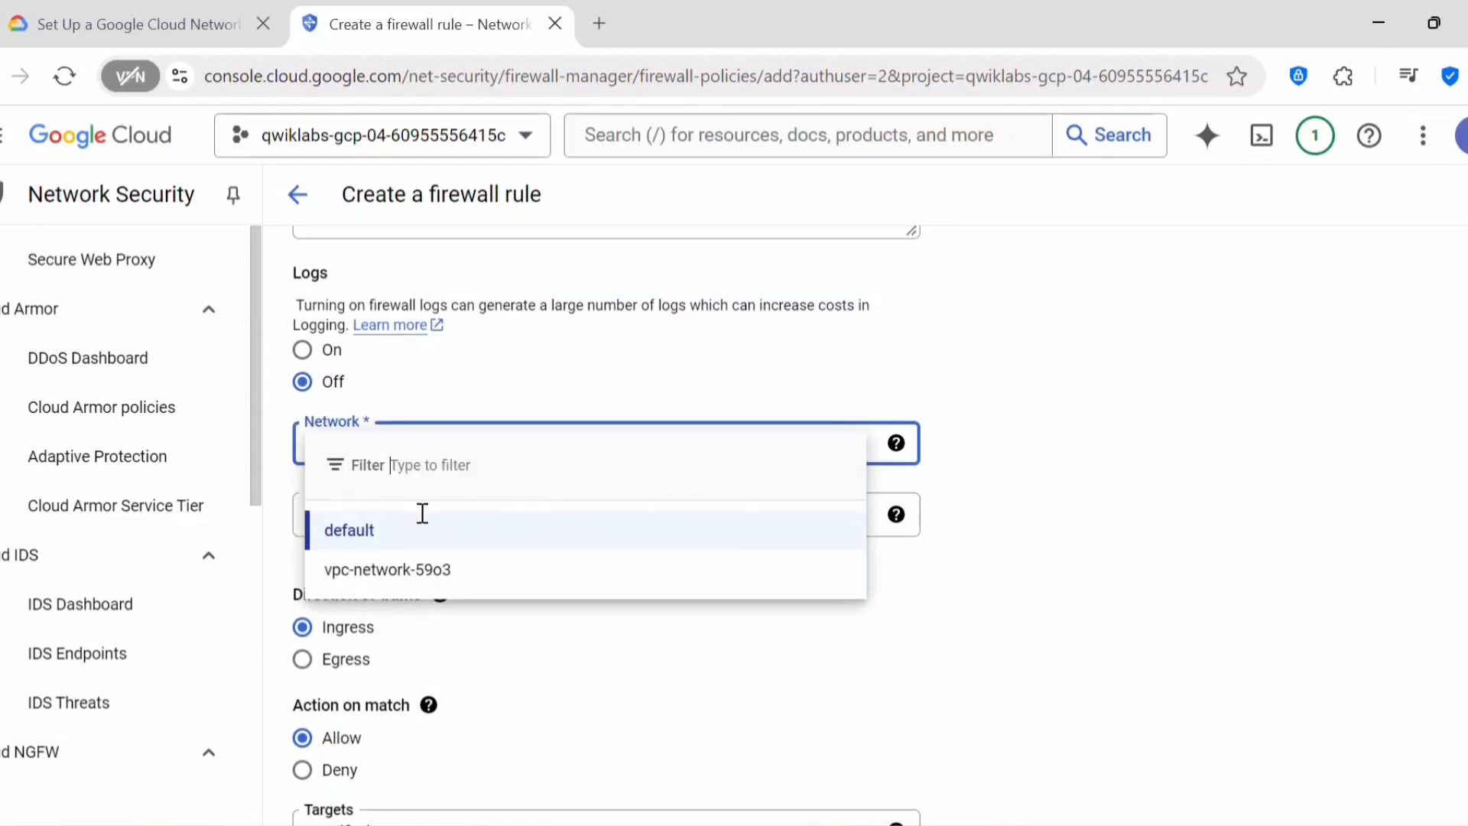
left_click(401, 581)
Step: Set the RDP rule's priority to 65535, as specified in the Task 2 lab instructions
scroll(492, 537, "down", 2)
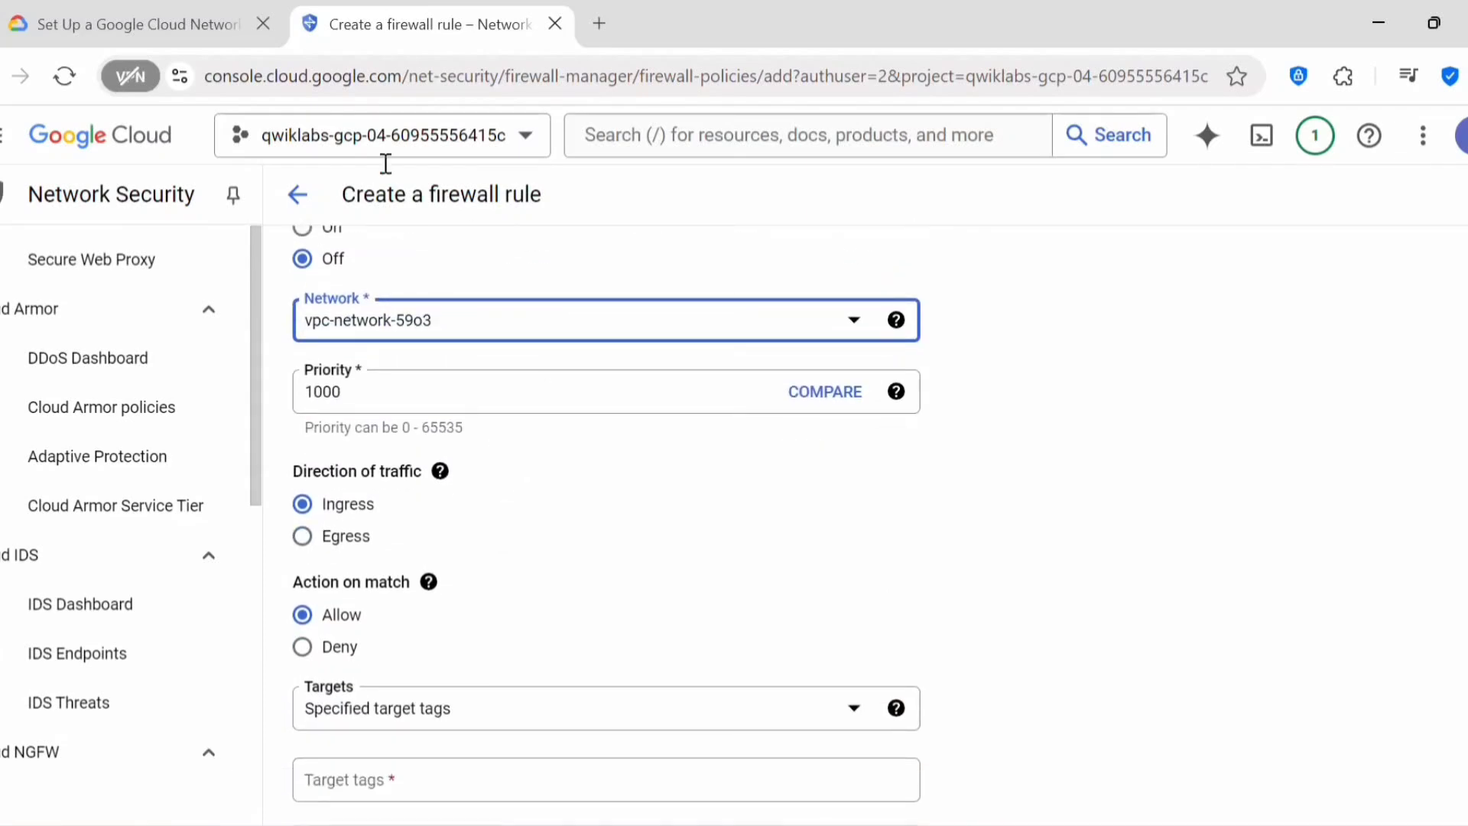
left_click(176, 26)
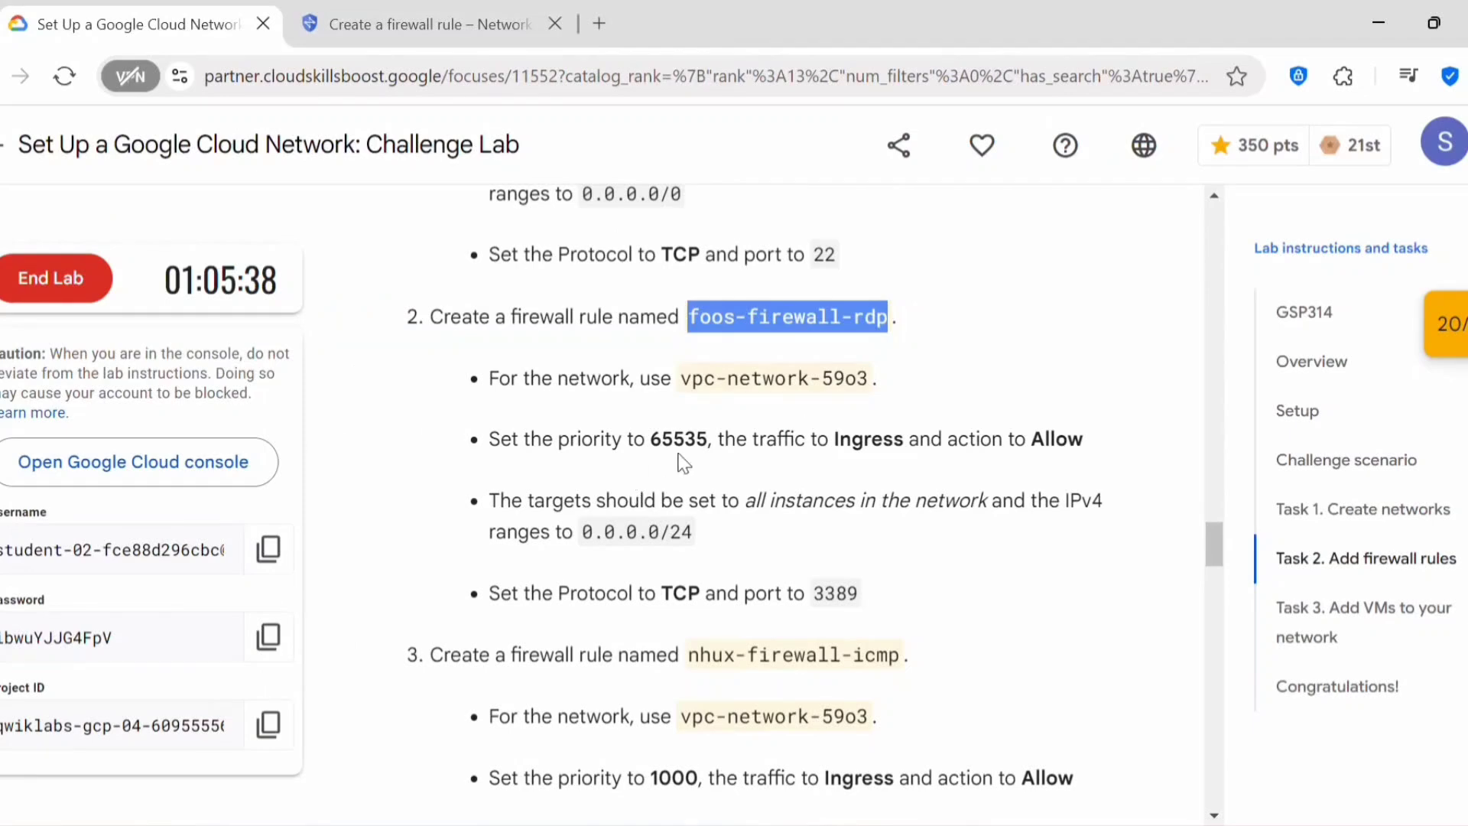
left_click_drag(708, 439, 649, 434)
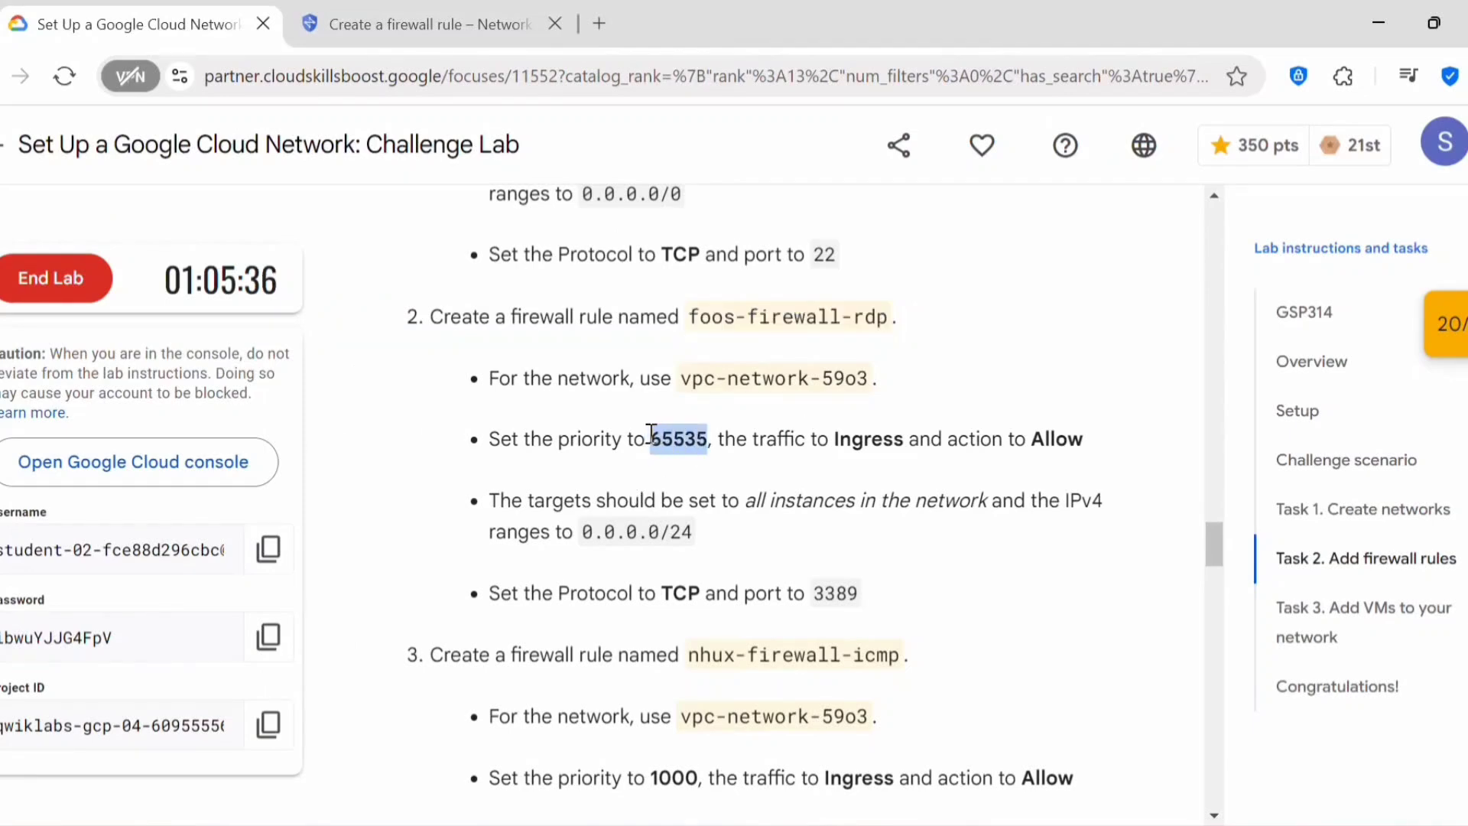
left_click(435, 27)
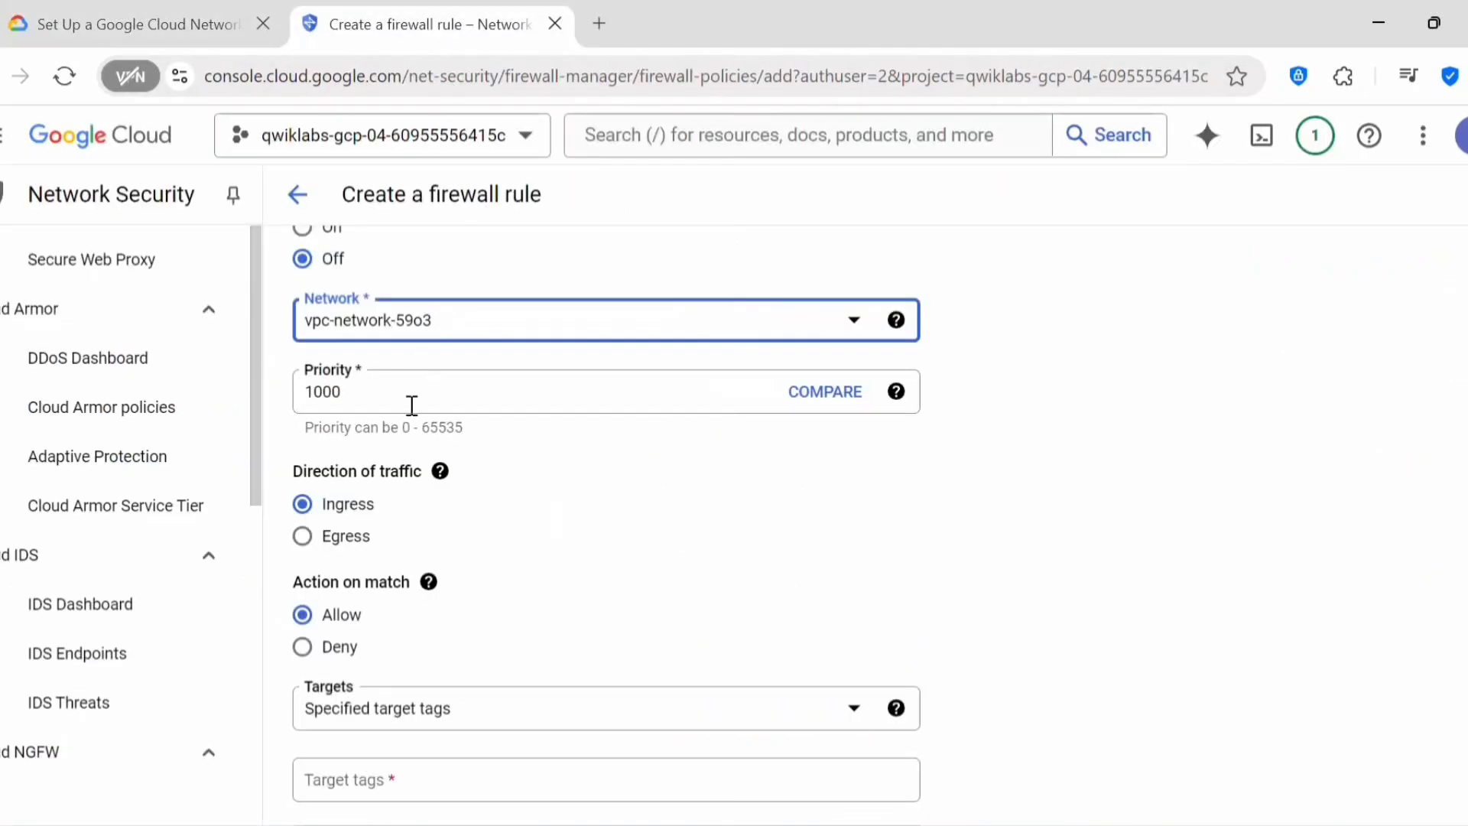
left_click_drag(397, 391, 295, 391)
type("65535")
Step: Apply the RDP rule to all instances in the network with source IPv4 range 0.0.0.0/24
scroll(352, 361, "down", 2)
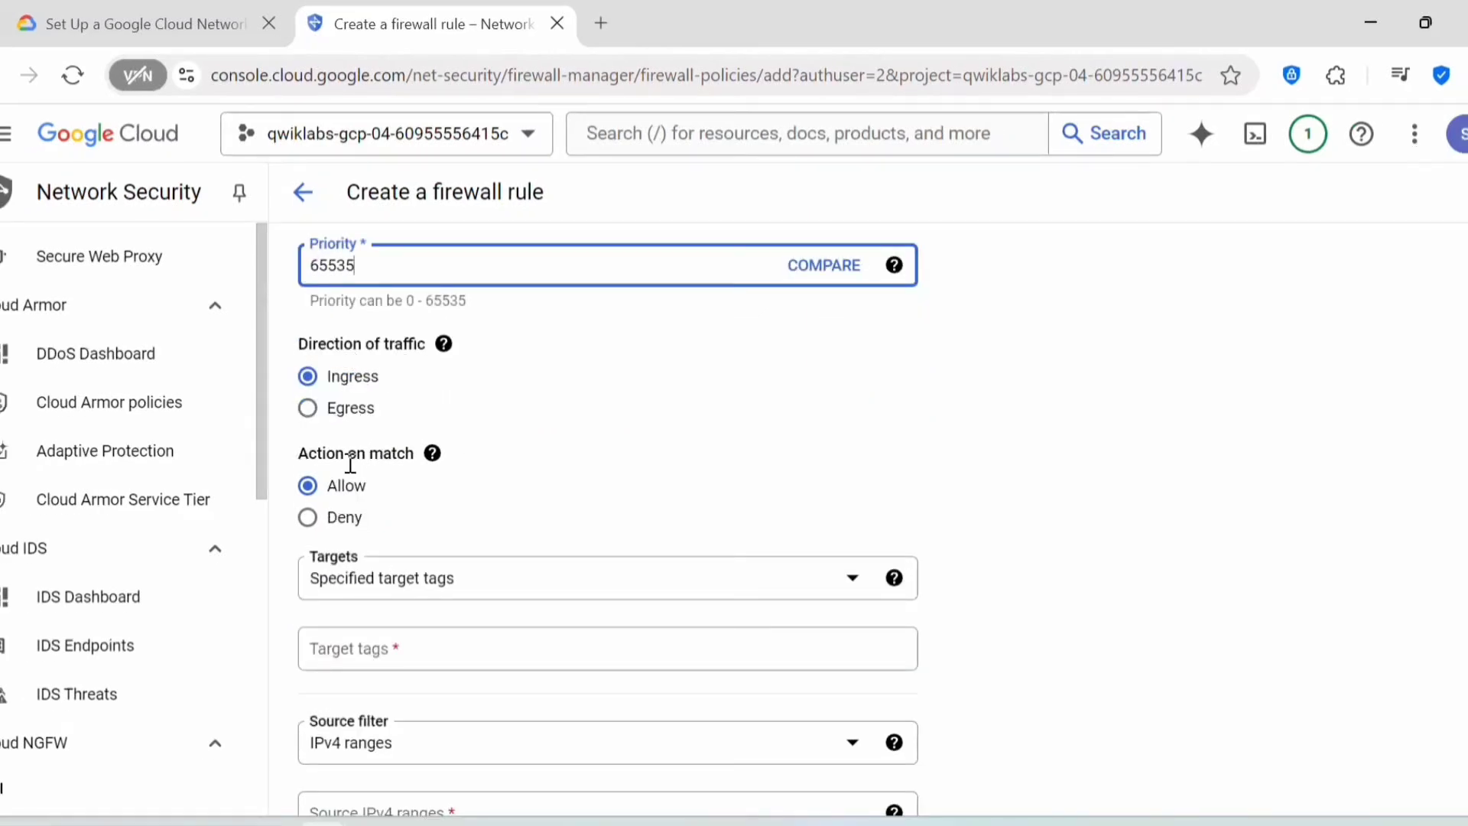
scroll(412, 480, "down", 2)
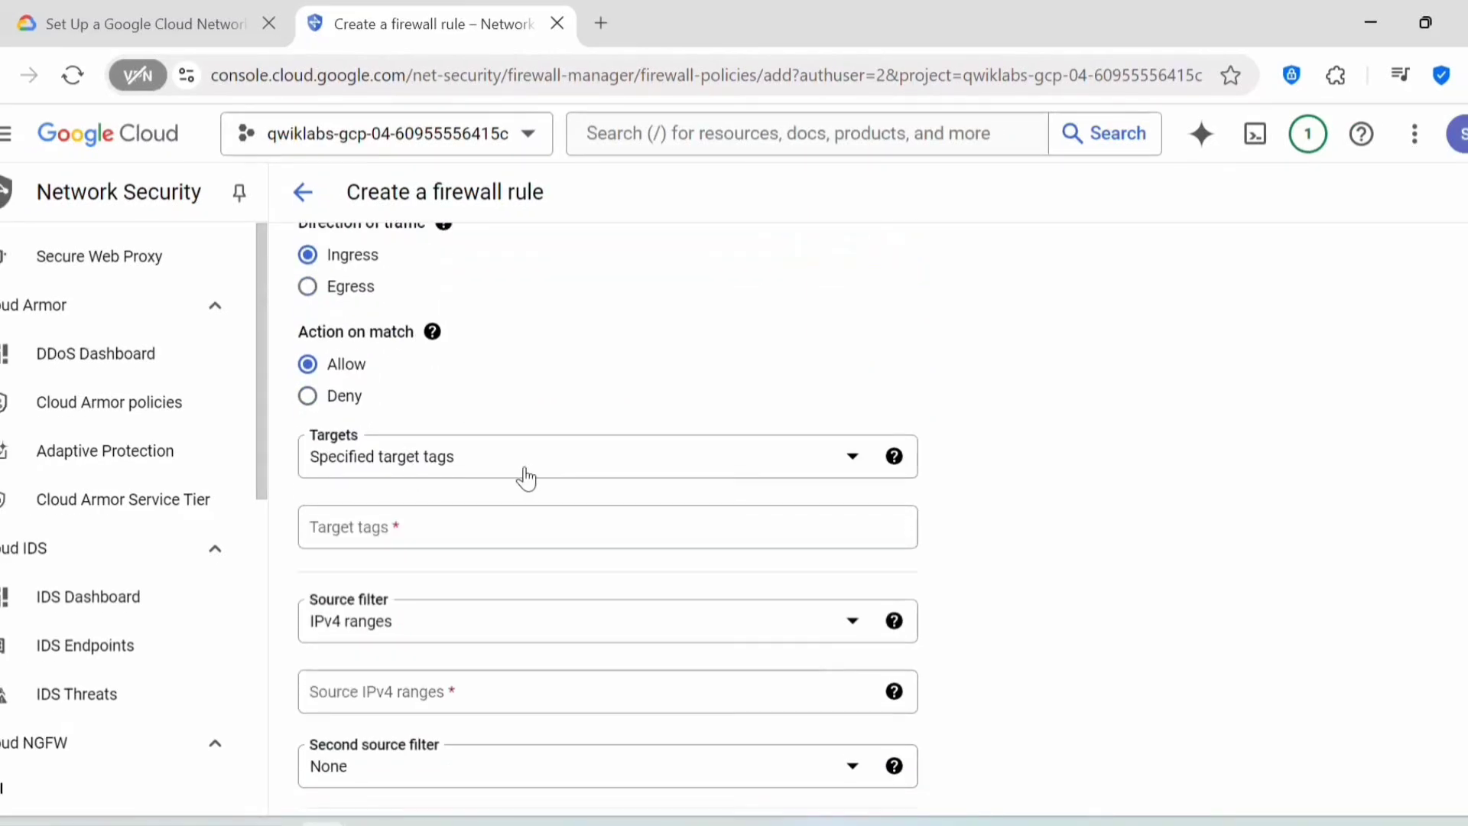
left_click(426, 467)
left_click(413, 475)
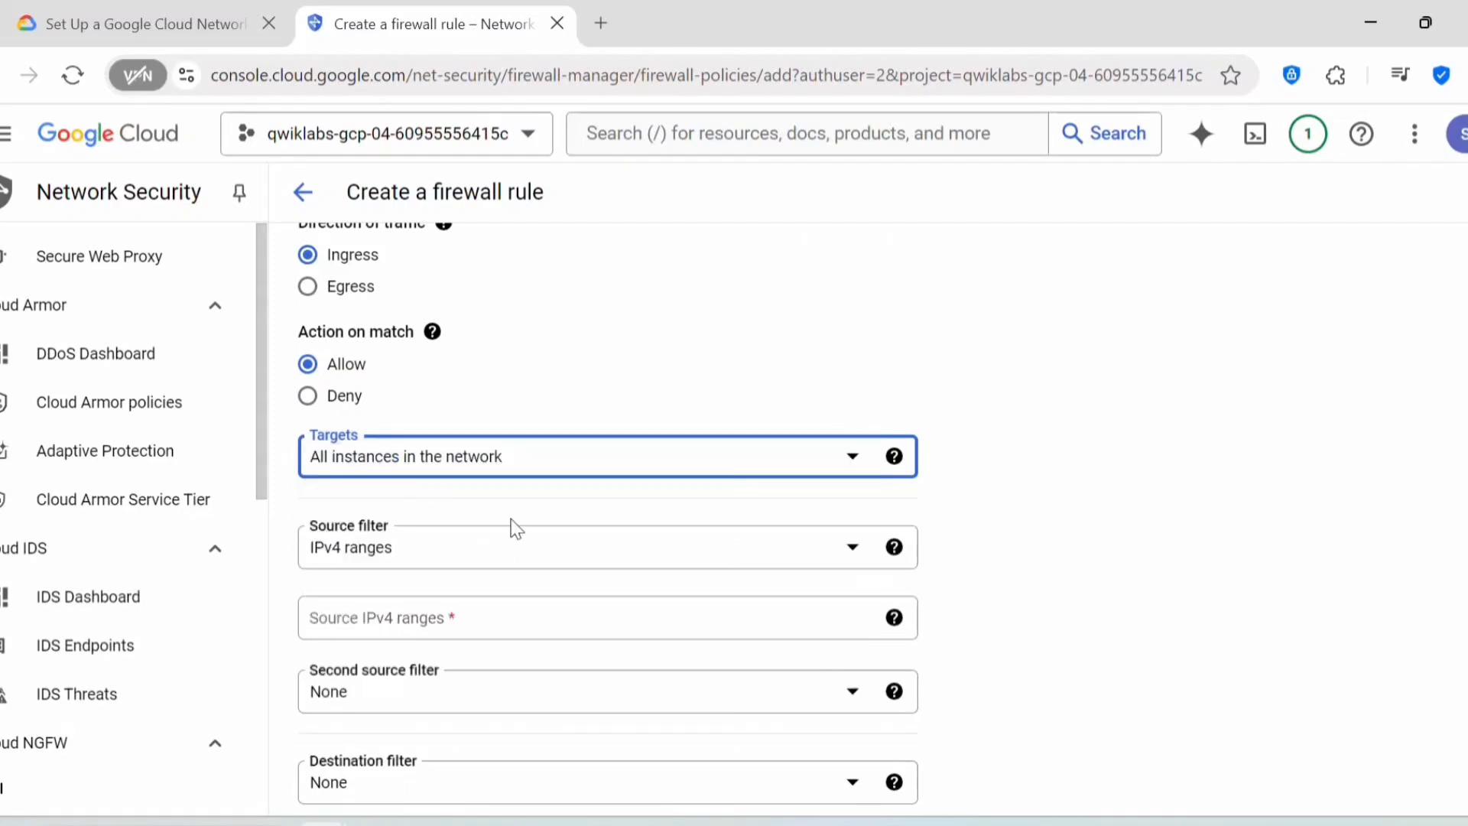
scroll(454, 570, "down", 2)
left_click(416, 498)
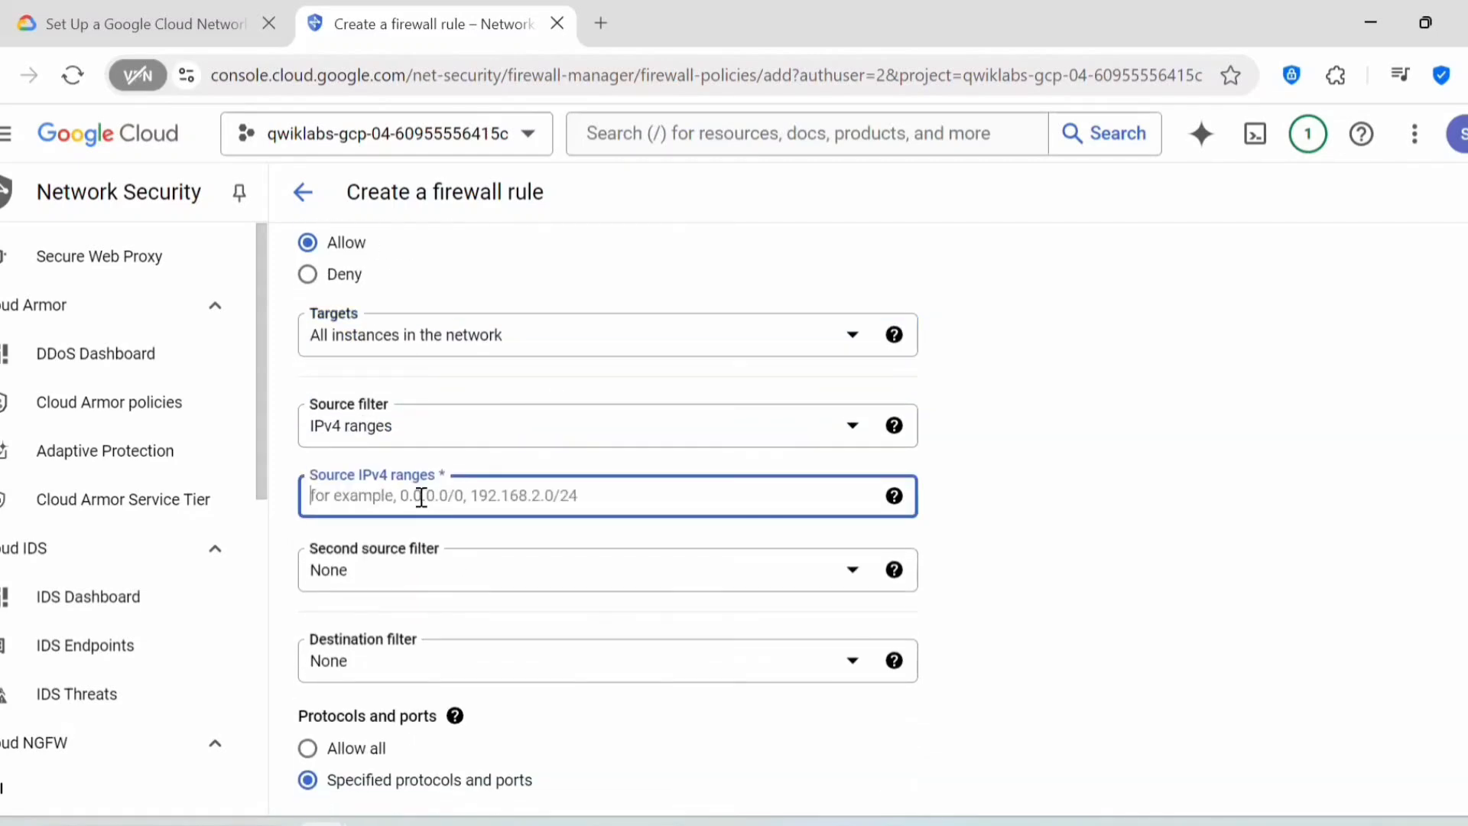
type("0.0.0.0/24")
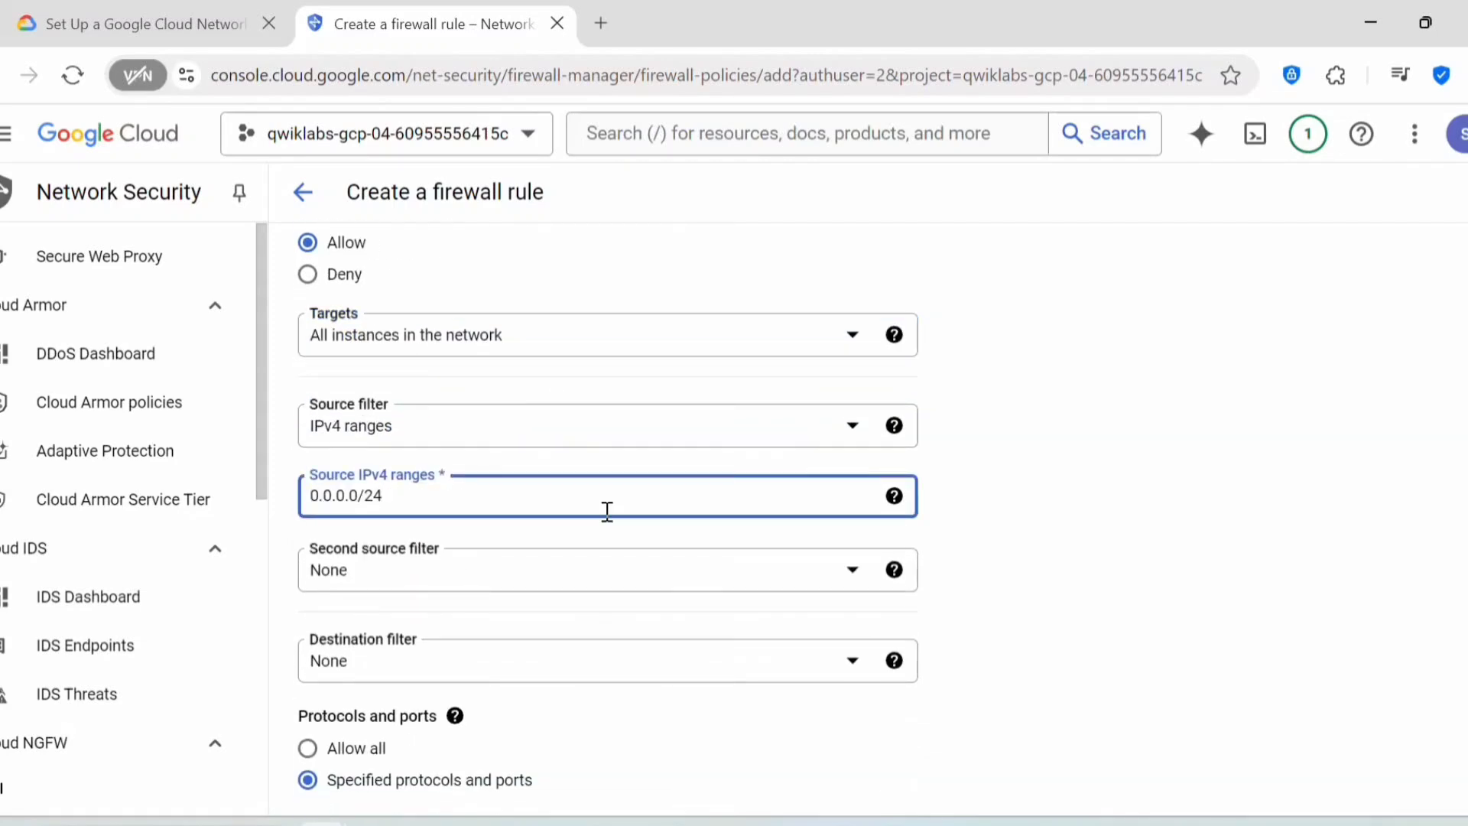
Step: Look up the RDP rule's protocol in the Task 2 lab instructions and copy the port number 3389
scroll(607, 511, "down", 6)
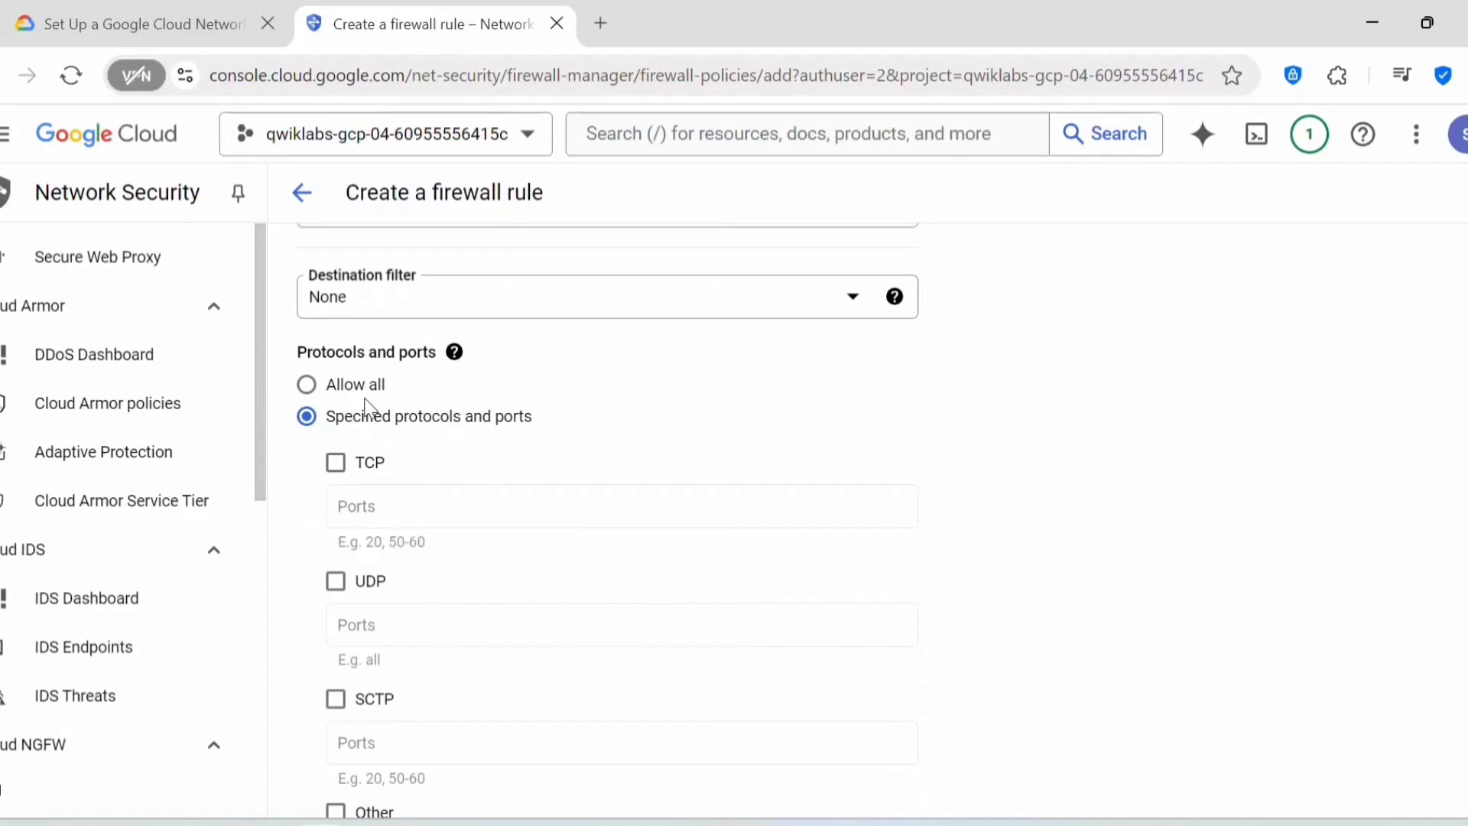
left_click(115, 23)
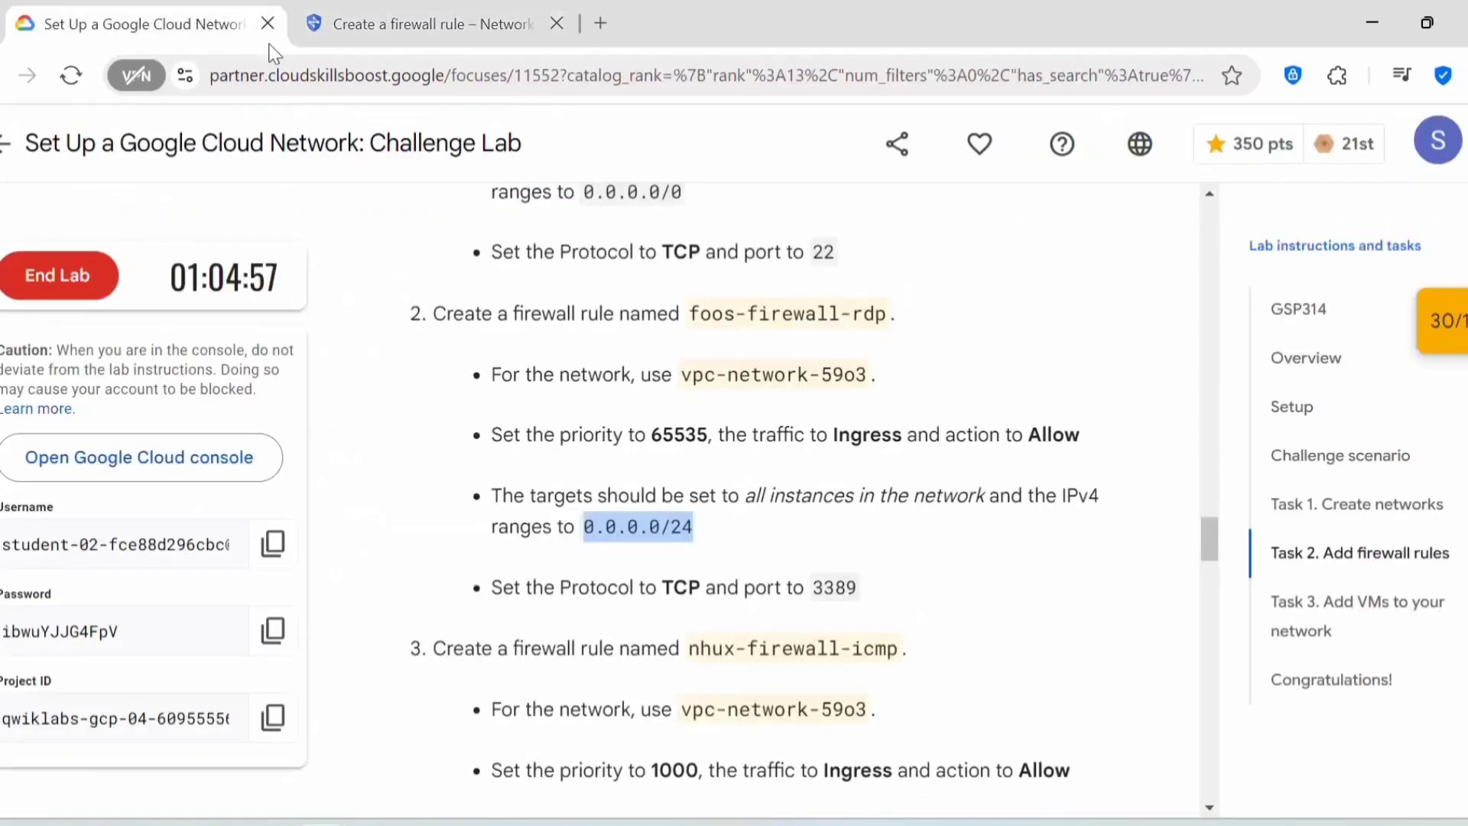
scroll(746, 413, "down", 1)
scroll(747, 413, "down", 2)
scroll(744, 436, "up", 2)
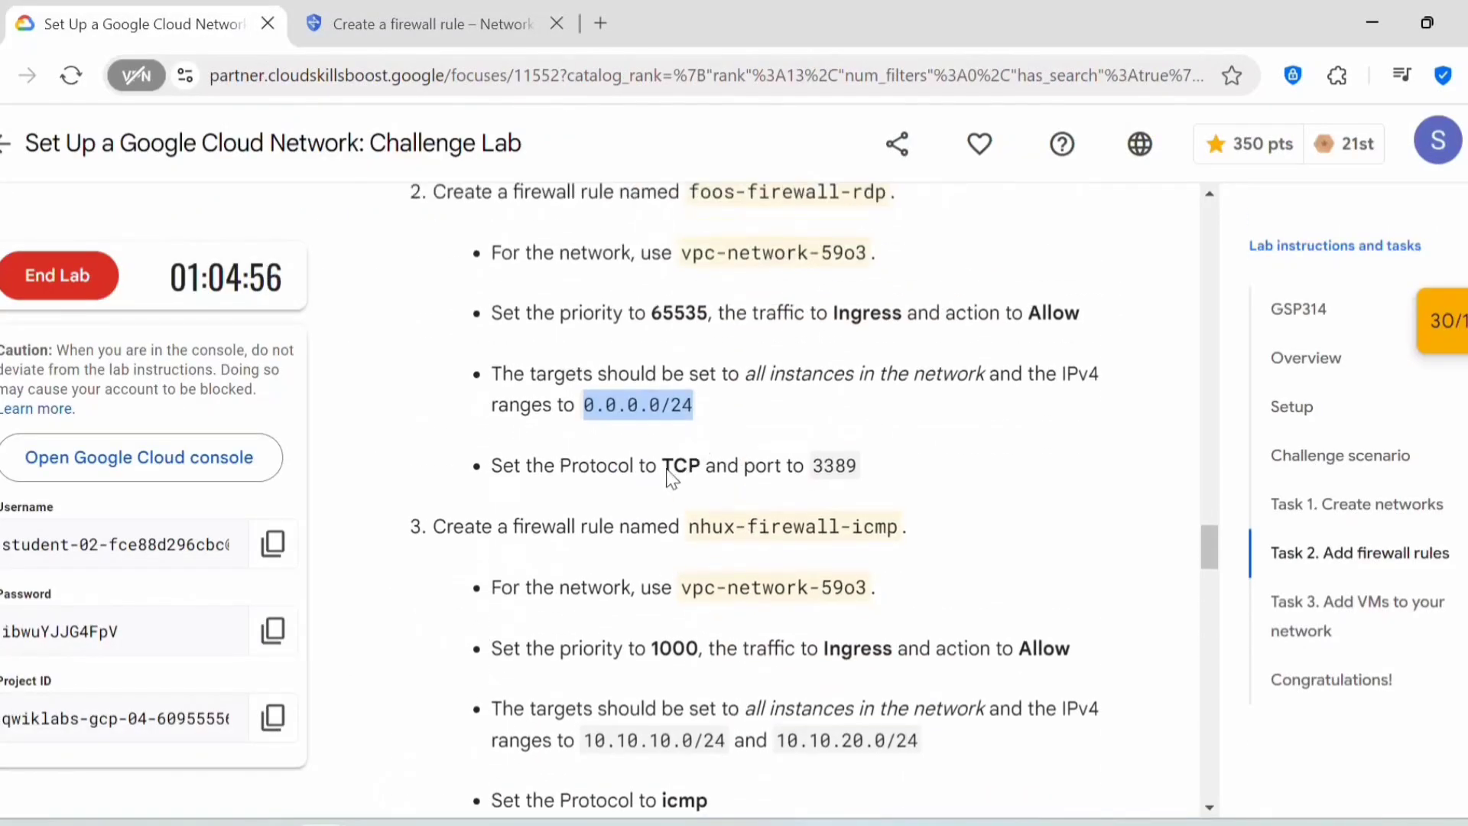
left_click_drag(673, 465, 738, 465)
left_click(856, 468)
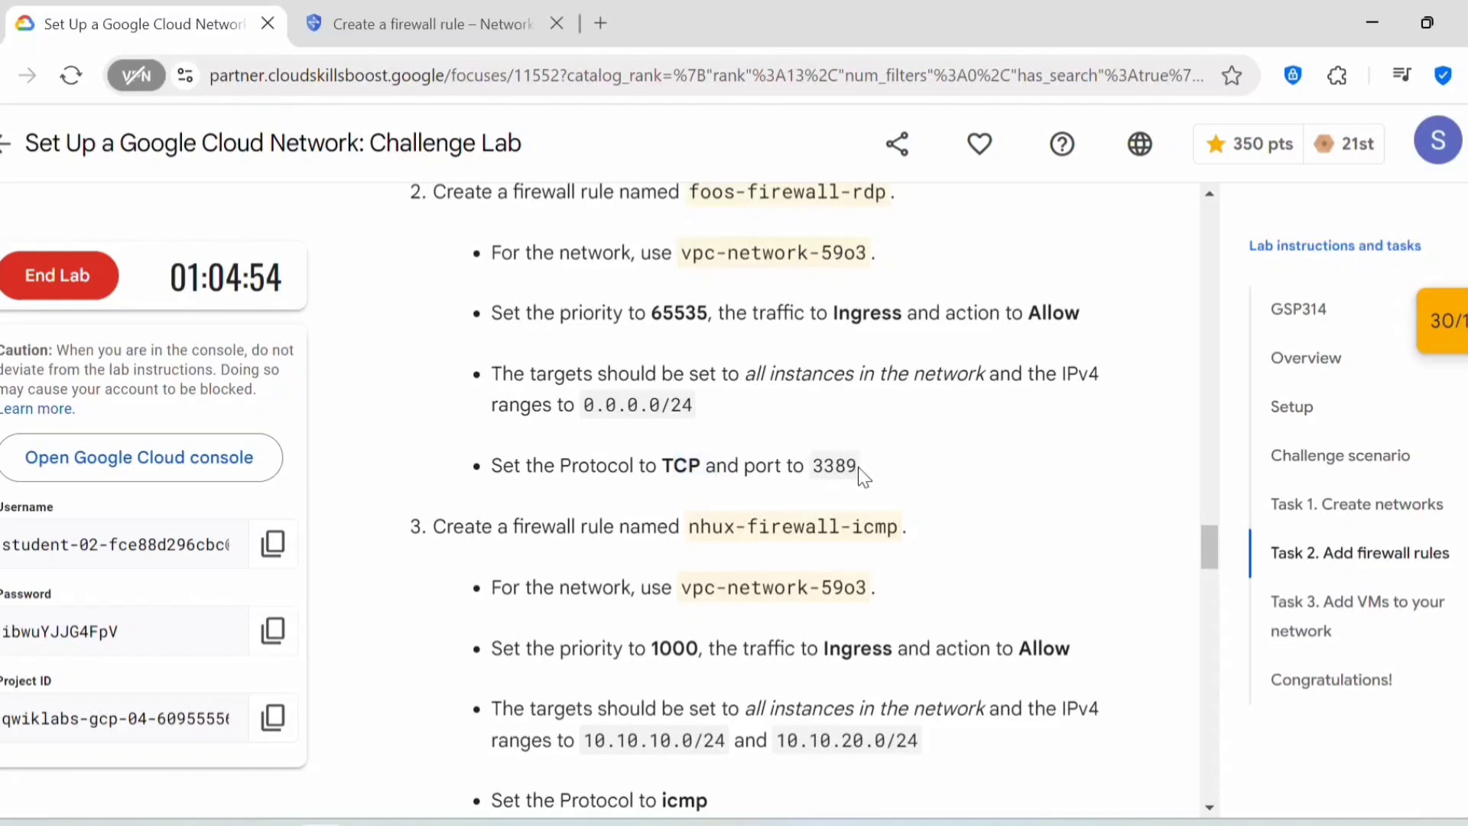
double_click(833, 465)
key("ctrl+c")
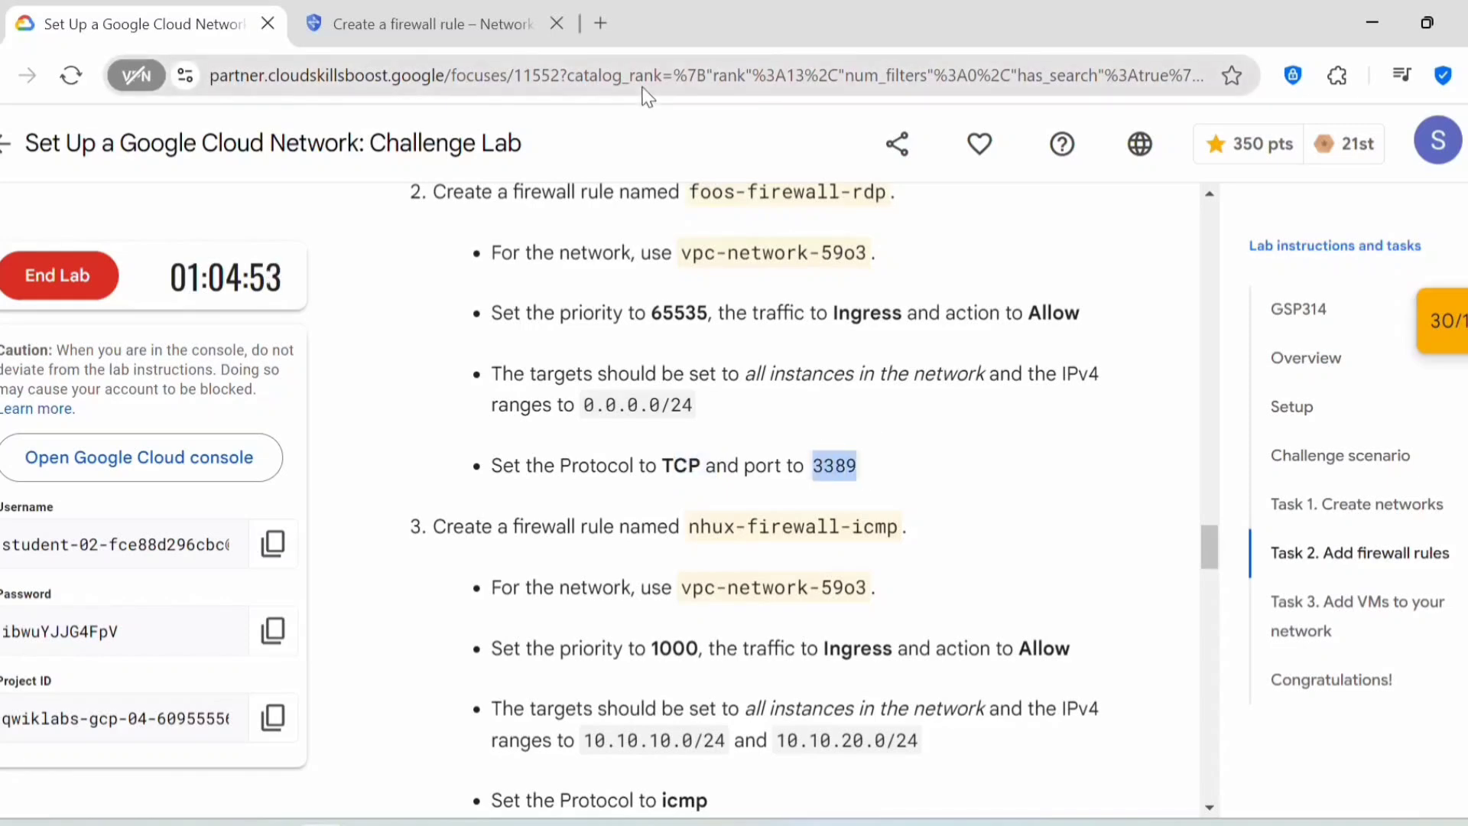
Step: Allow TCP port 3389 for foos-firewall-rdp in the Google Cloud console and create the rule
left_click(437, 17)
left_click(337, 464)
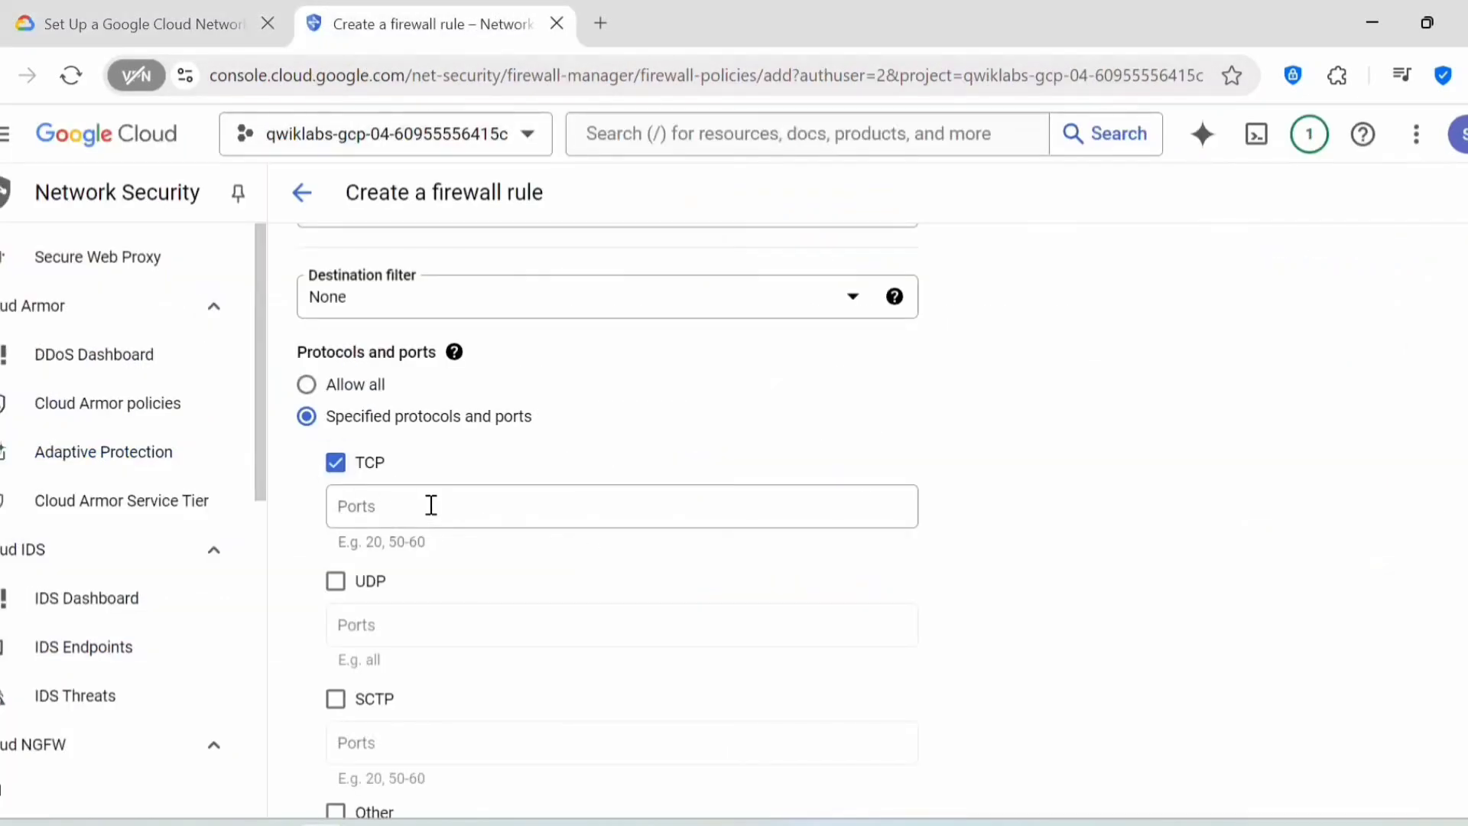
left_click(429, 506)
key("ctrl+v")
scroll(592, 518, "down", 4)
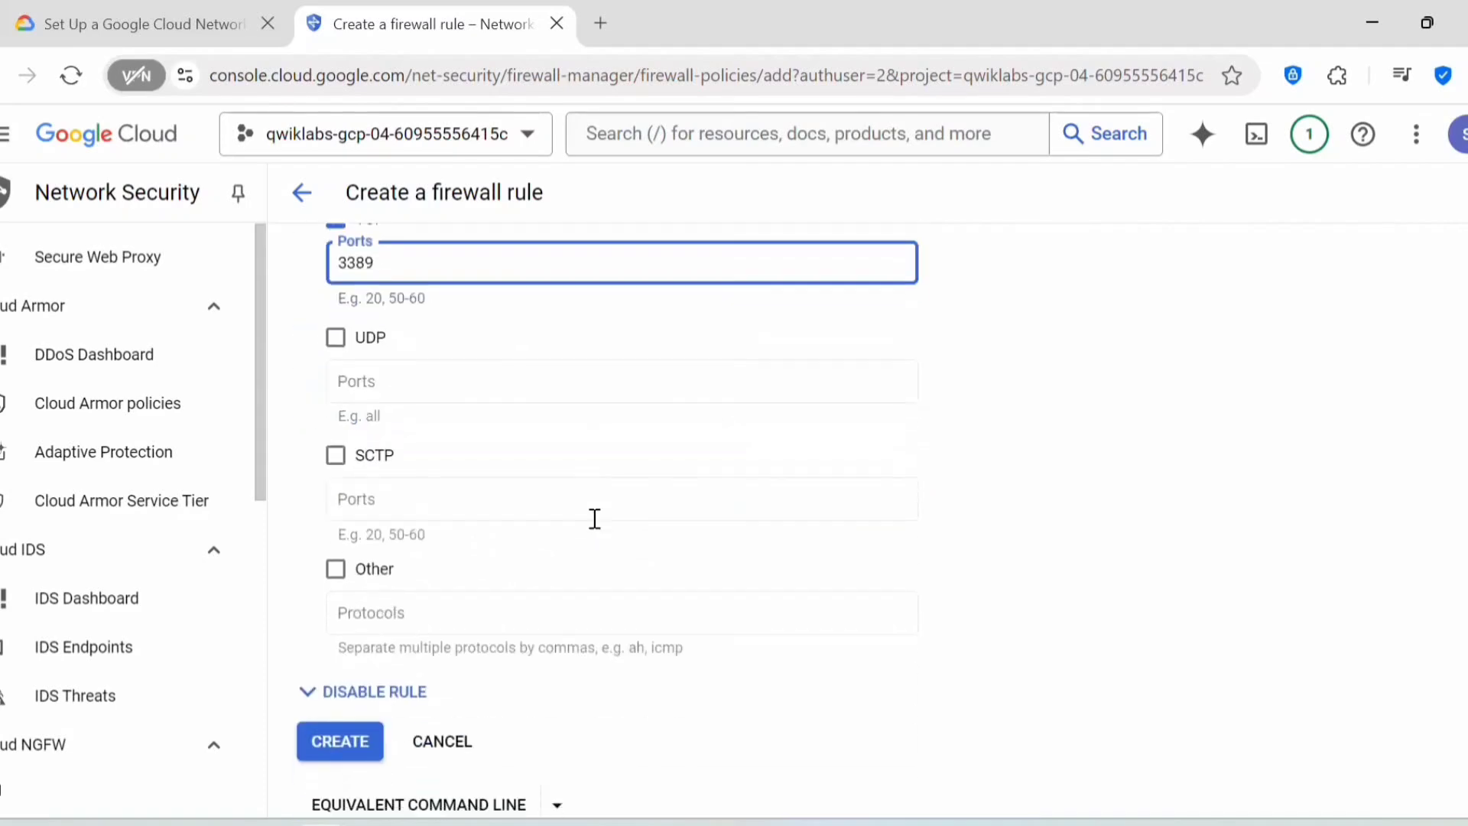
left_click(374, 689)
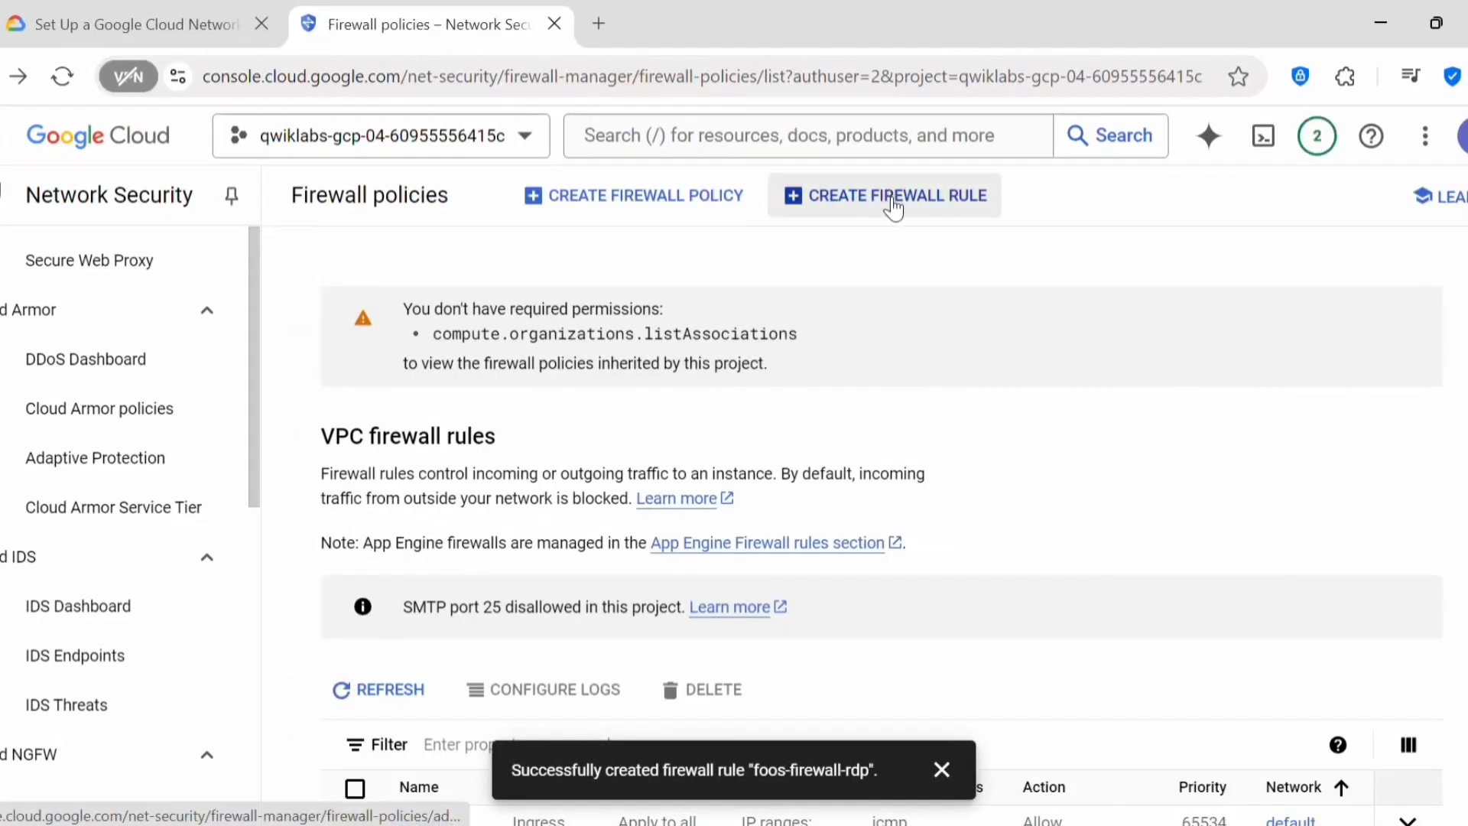
Step: Start a new firewall rule in the Google Cloud console and name it nhux-firewall-icmp, copied from the Task 2 lab instructions
left_click(894, 200)
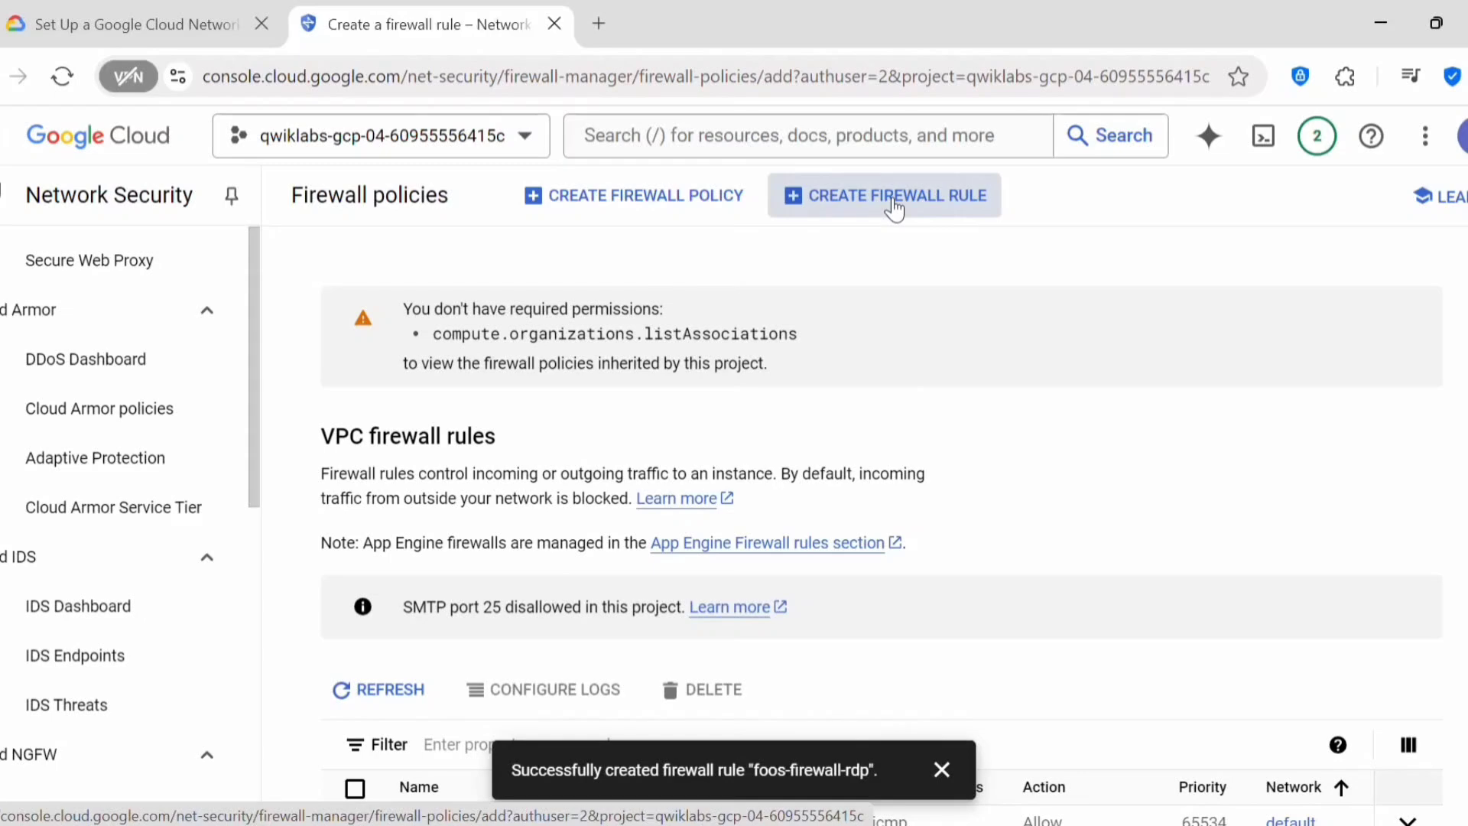
left_click(147, 26)
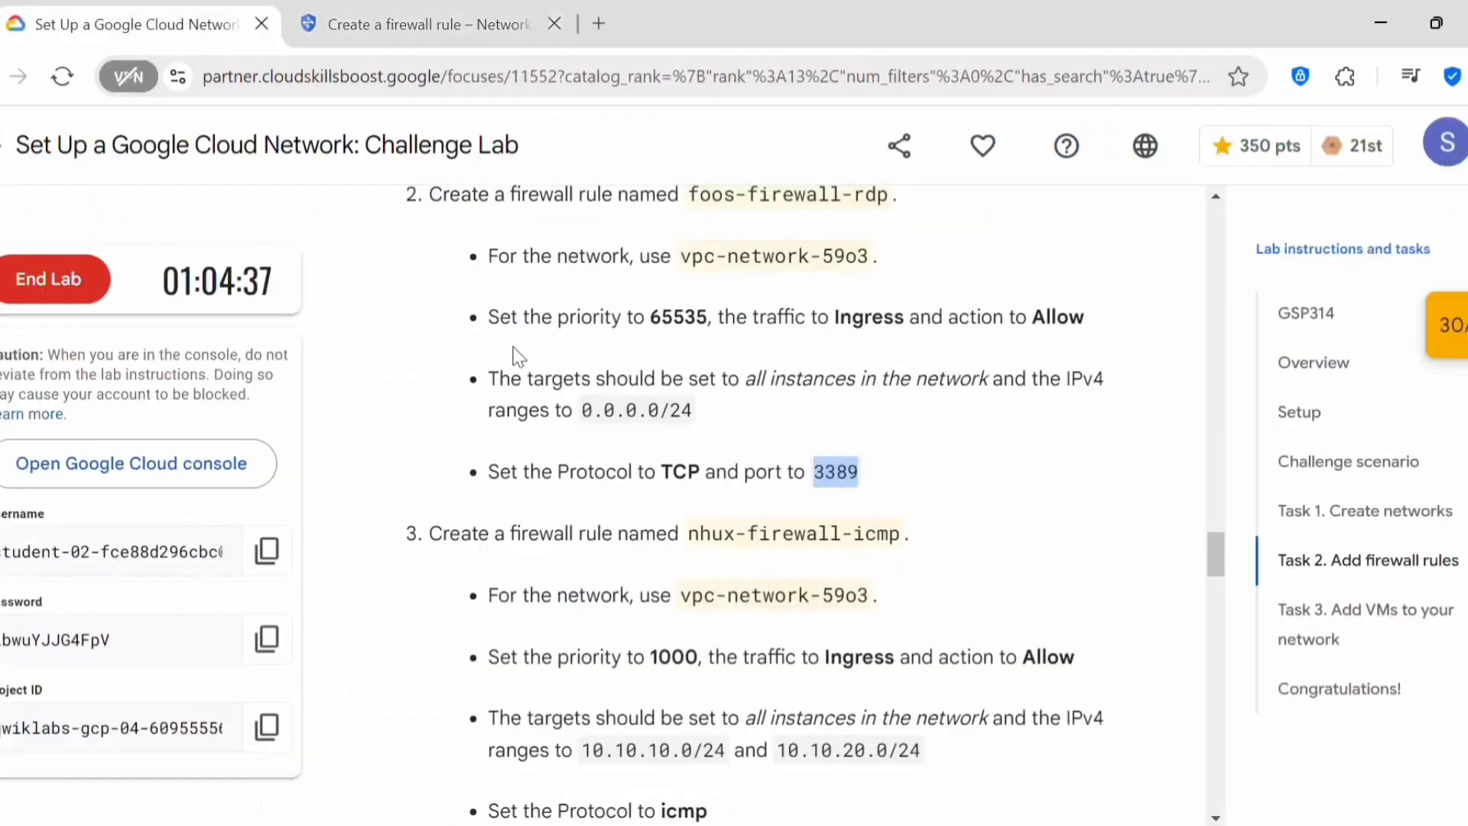
scroll(640, 499, "down", 3)
left_click_drag(896, 295, 698, 274)
key("ctrl+c")
key("ctrl+Tab")
left_click(505, 359)
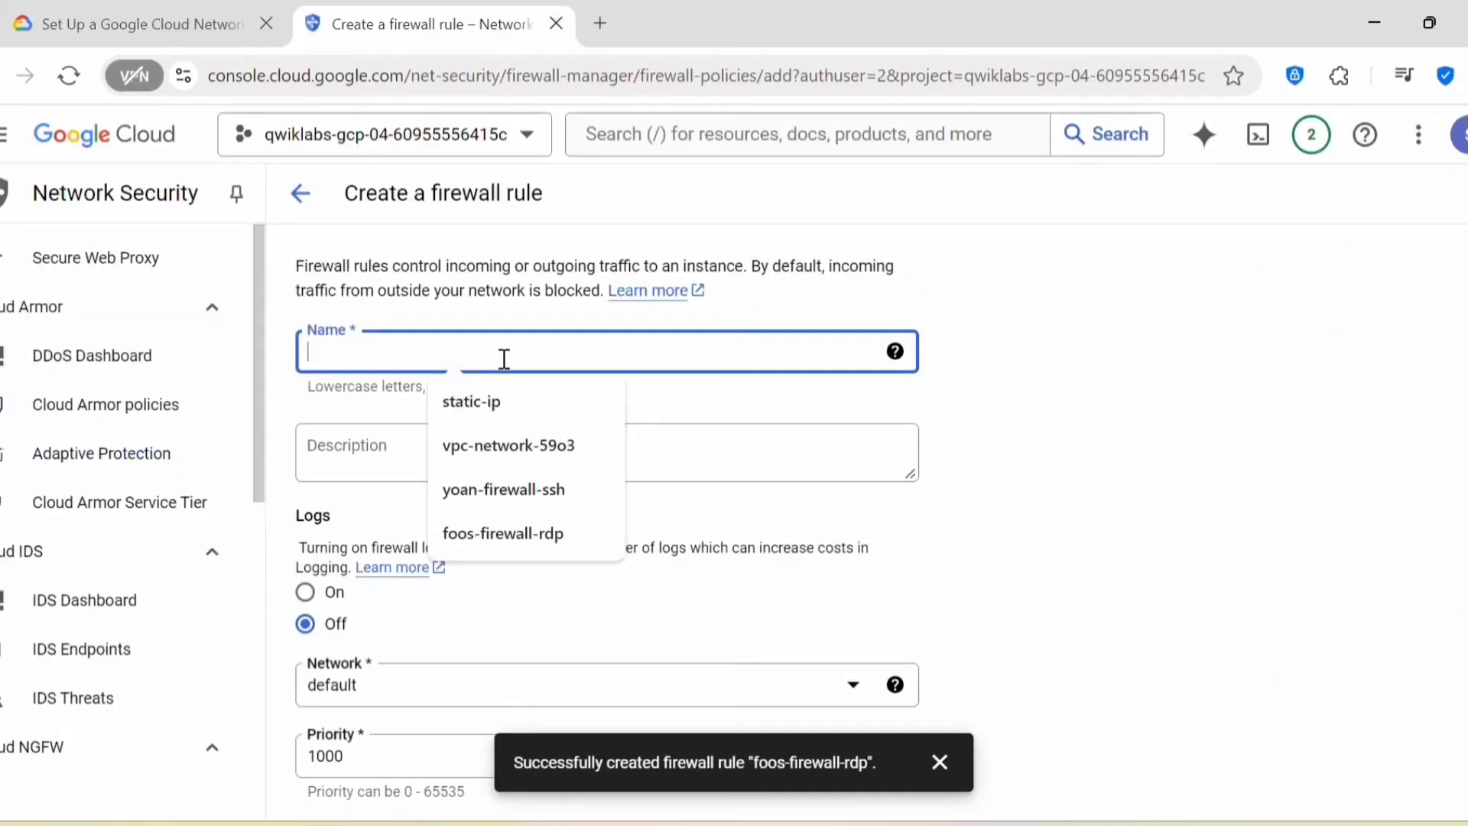
key("ctrl+v")
Step: Assign the ICMP rule to vpc-network-59o3 and target all instances in the network
scroll(400, 492, "down", 3)
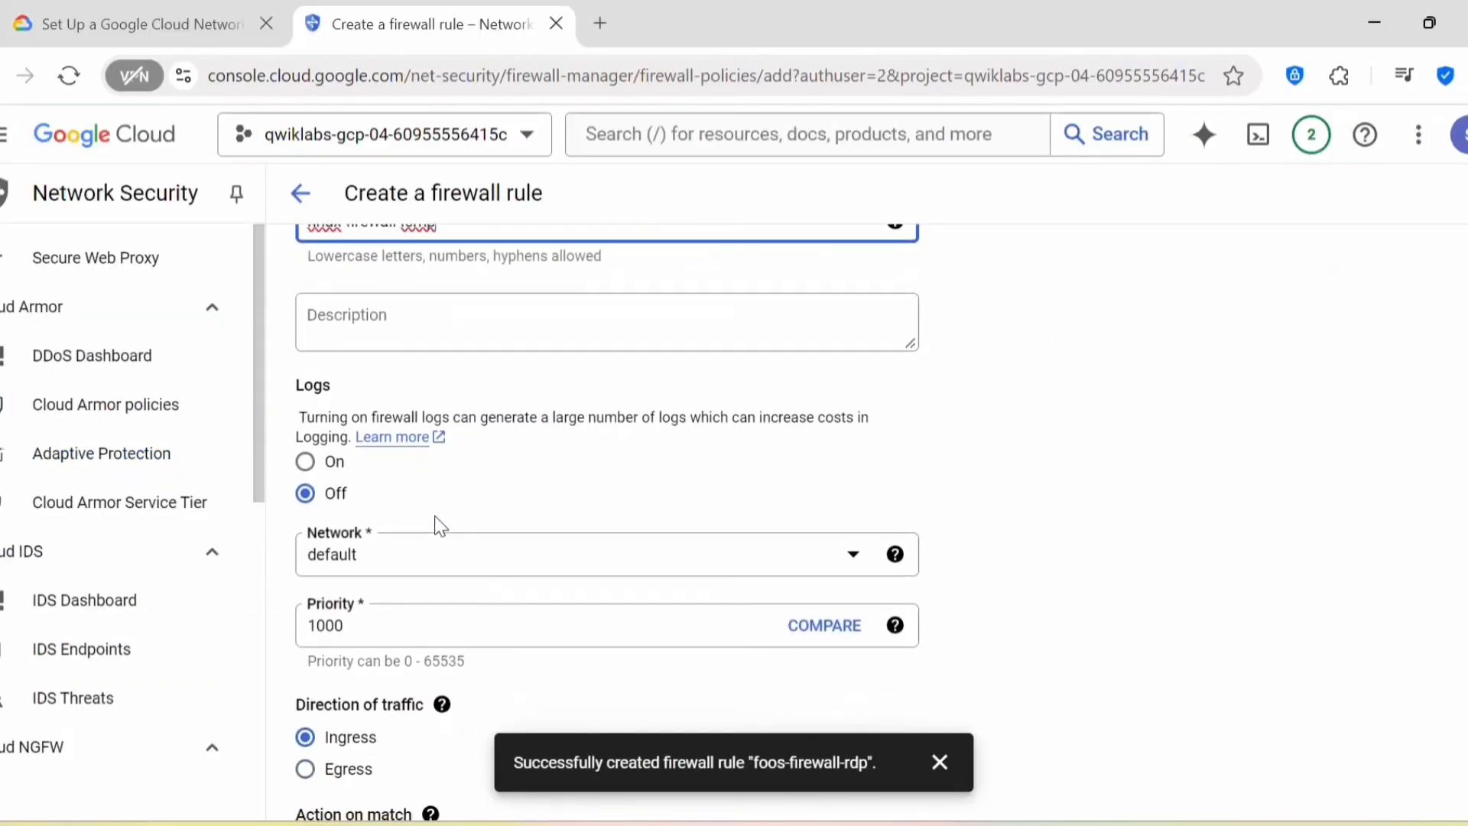
left_click(442, 458)
left_click(402, 566)
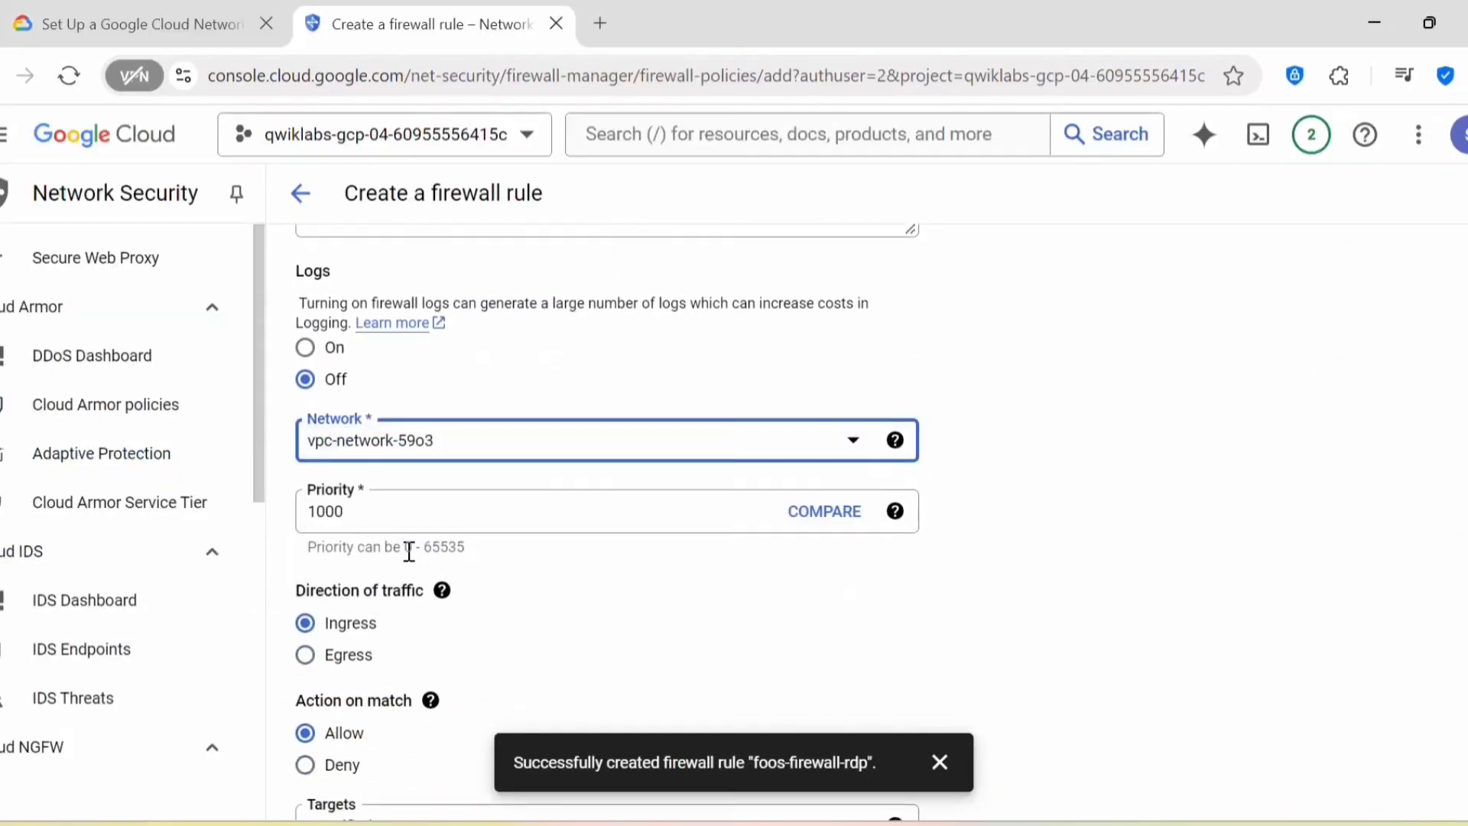
scroll(446, 421, "down", 3)
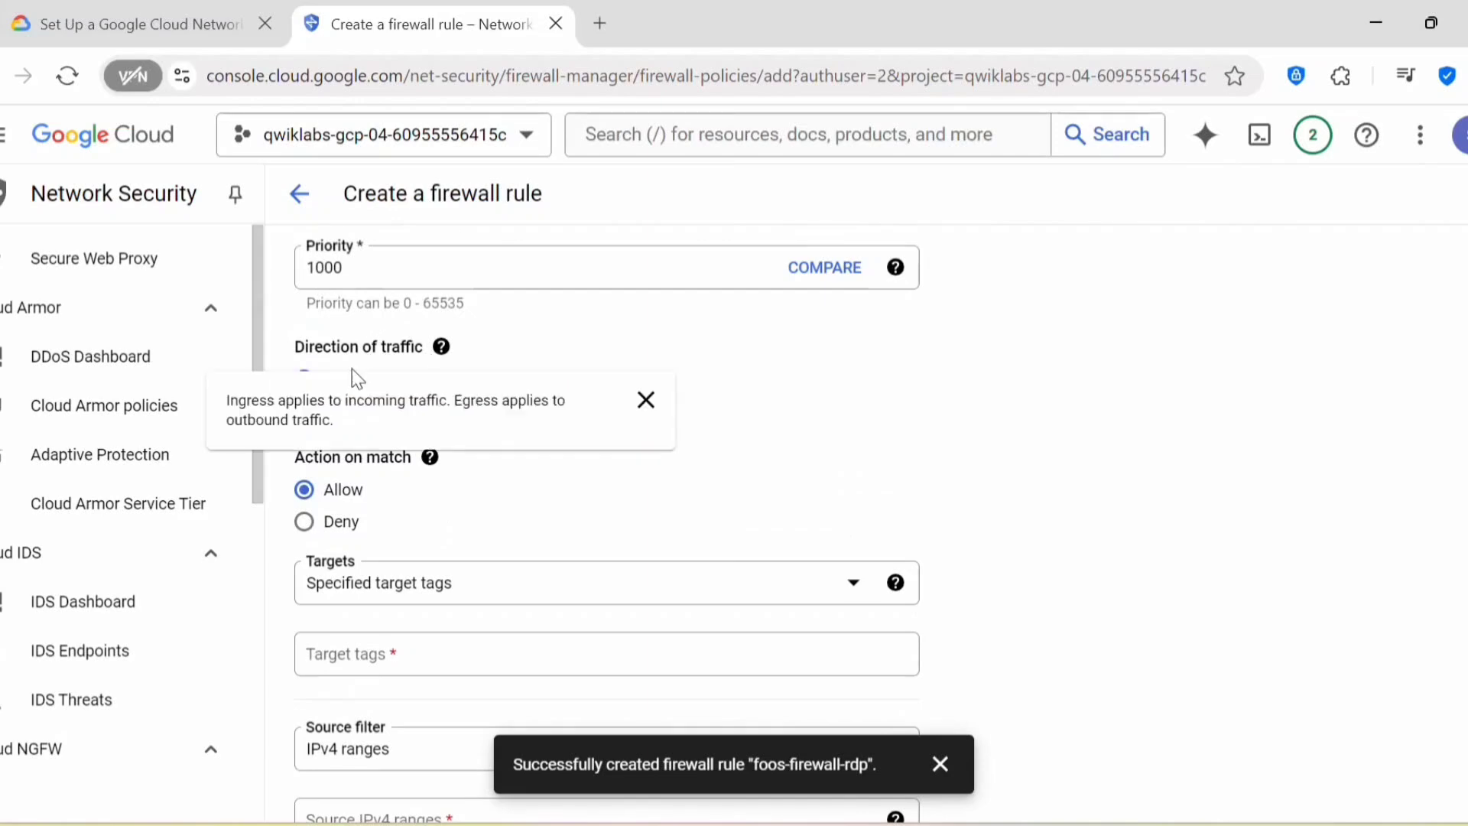
scroll(406, 517, "down", 2)
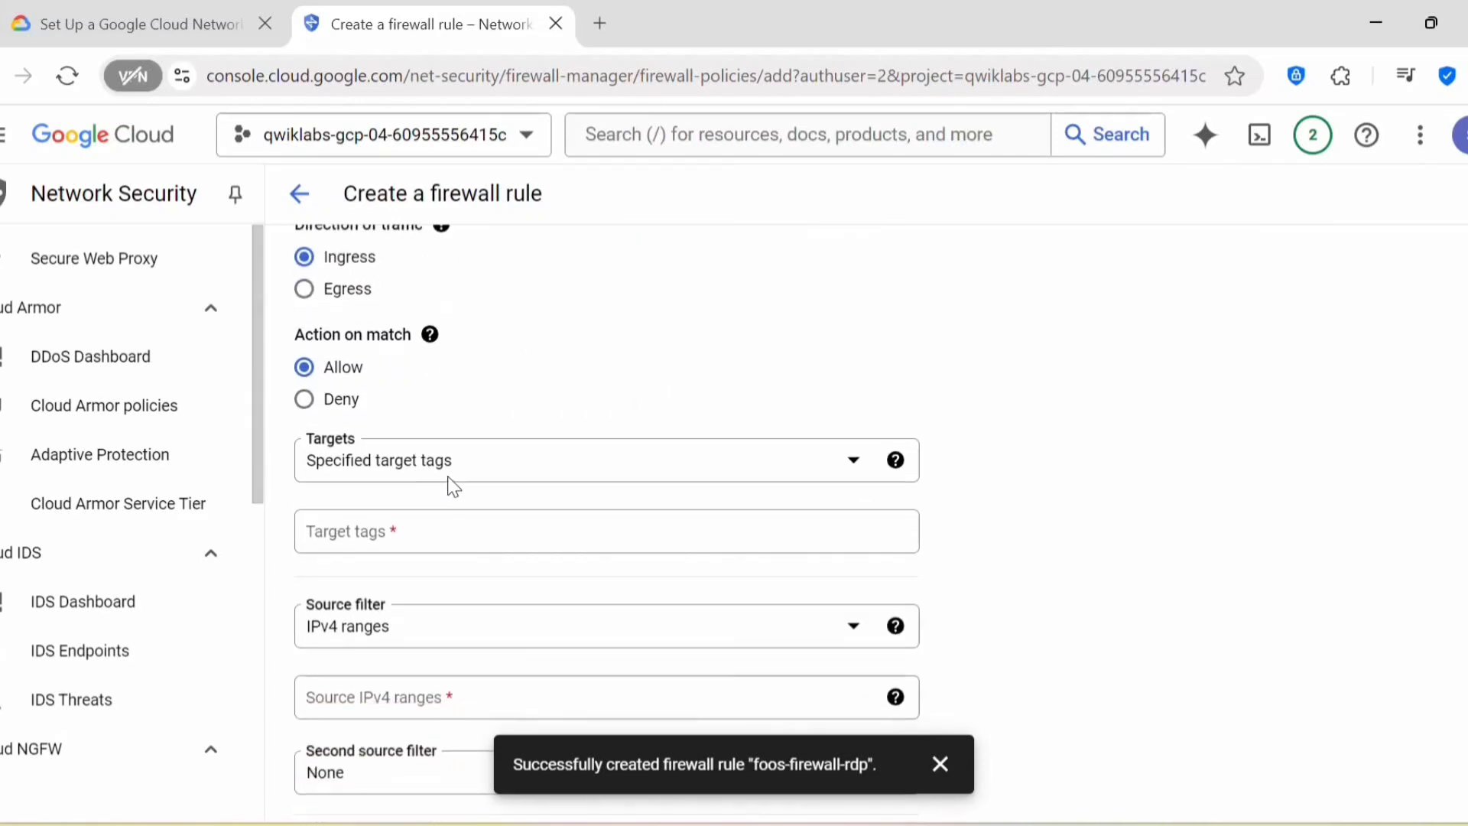
left_click(459, 472)
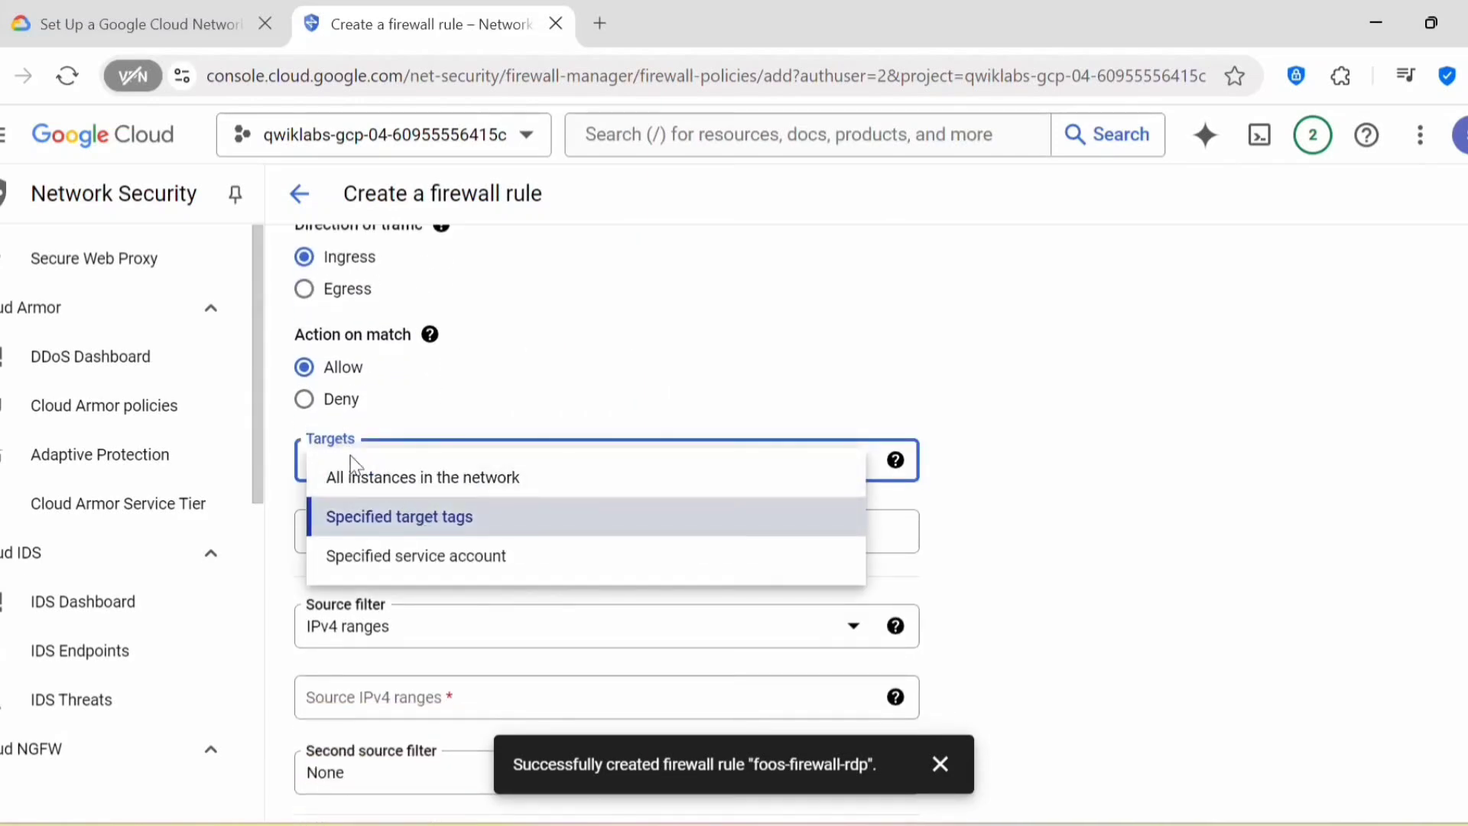
left_click(372, 487)
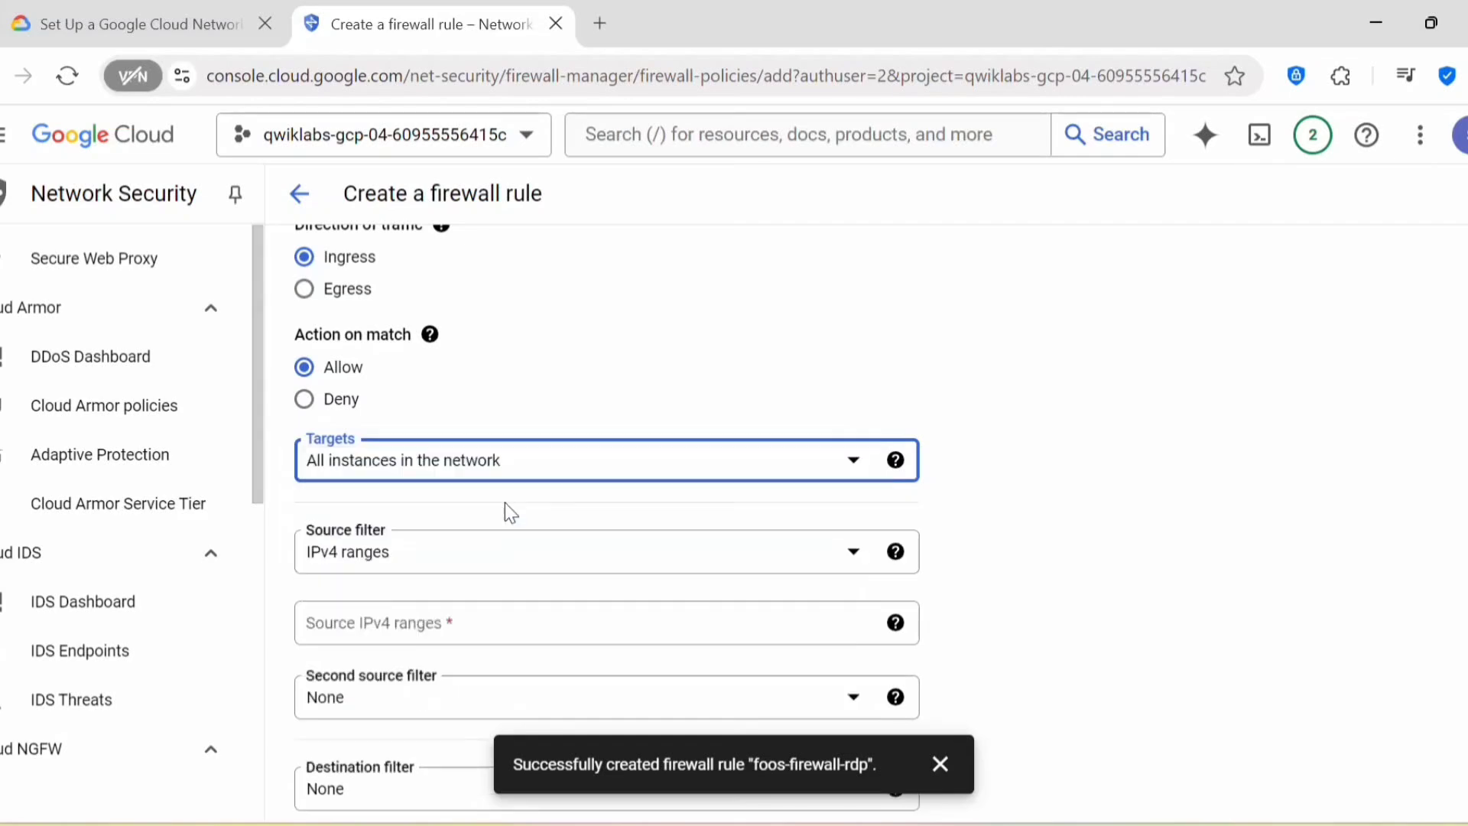
Step: Copy the range 10.10.10.0/24 from the lab instructions and add it to the ICMP rule's source IPv4 ranges
scroll(529, 526, "down", 2)
left_click(129, 23)
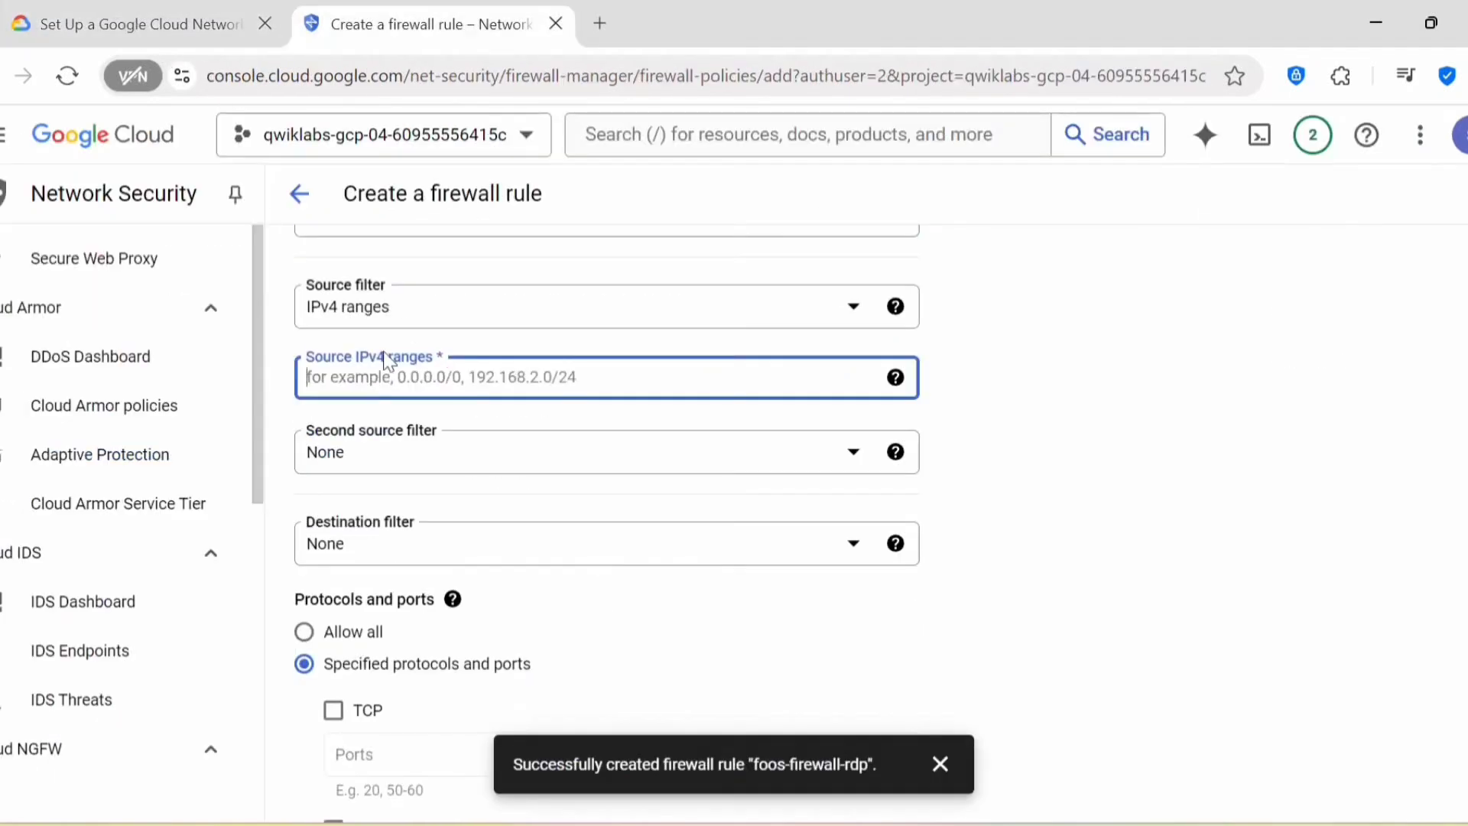
left_click(190, 25)
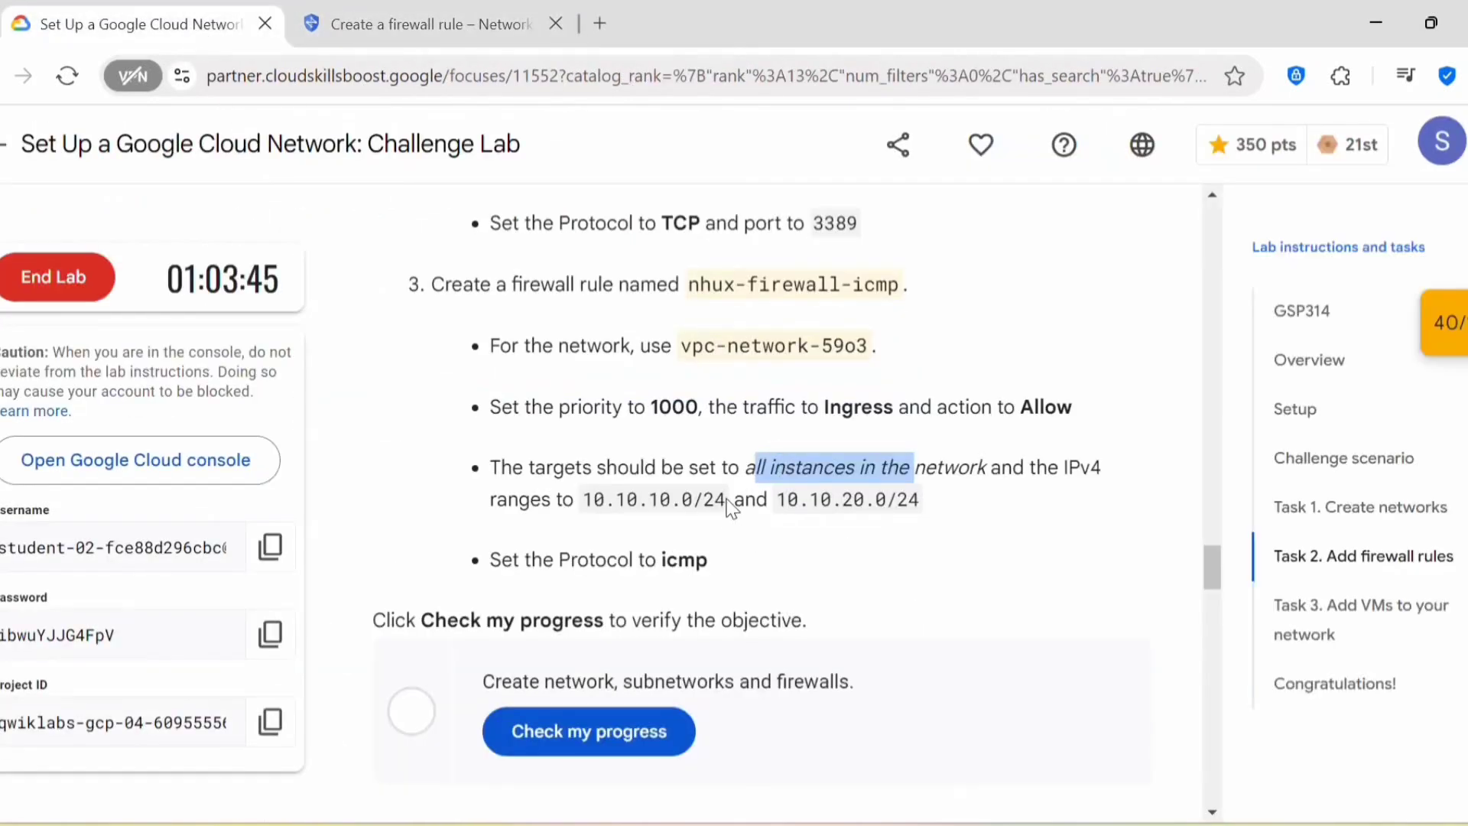
left_click_drag(726, 500, 580, 498)
key("ctrl+c")
key("ctrl+Tab")
key("ctrl+v")
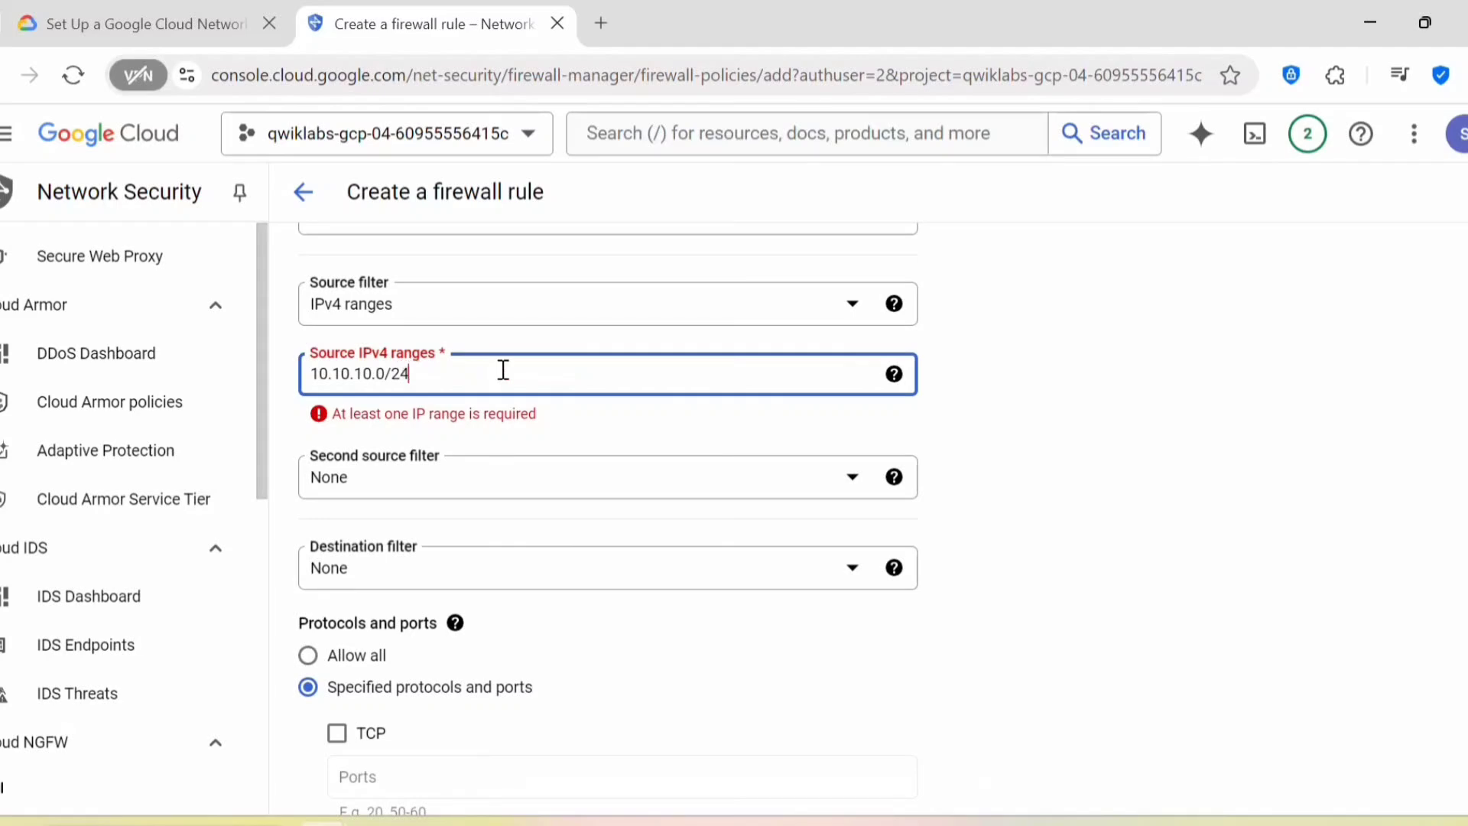
key("Return")
Step: Add 10.10.20.0/24, copied from the lab instructions, as a second source IPv4 range of the ICMP rule
key("ctrl+Tab")
left_click_drag(920, 501, 783, 506)
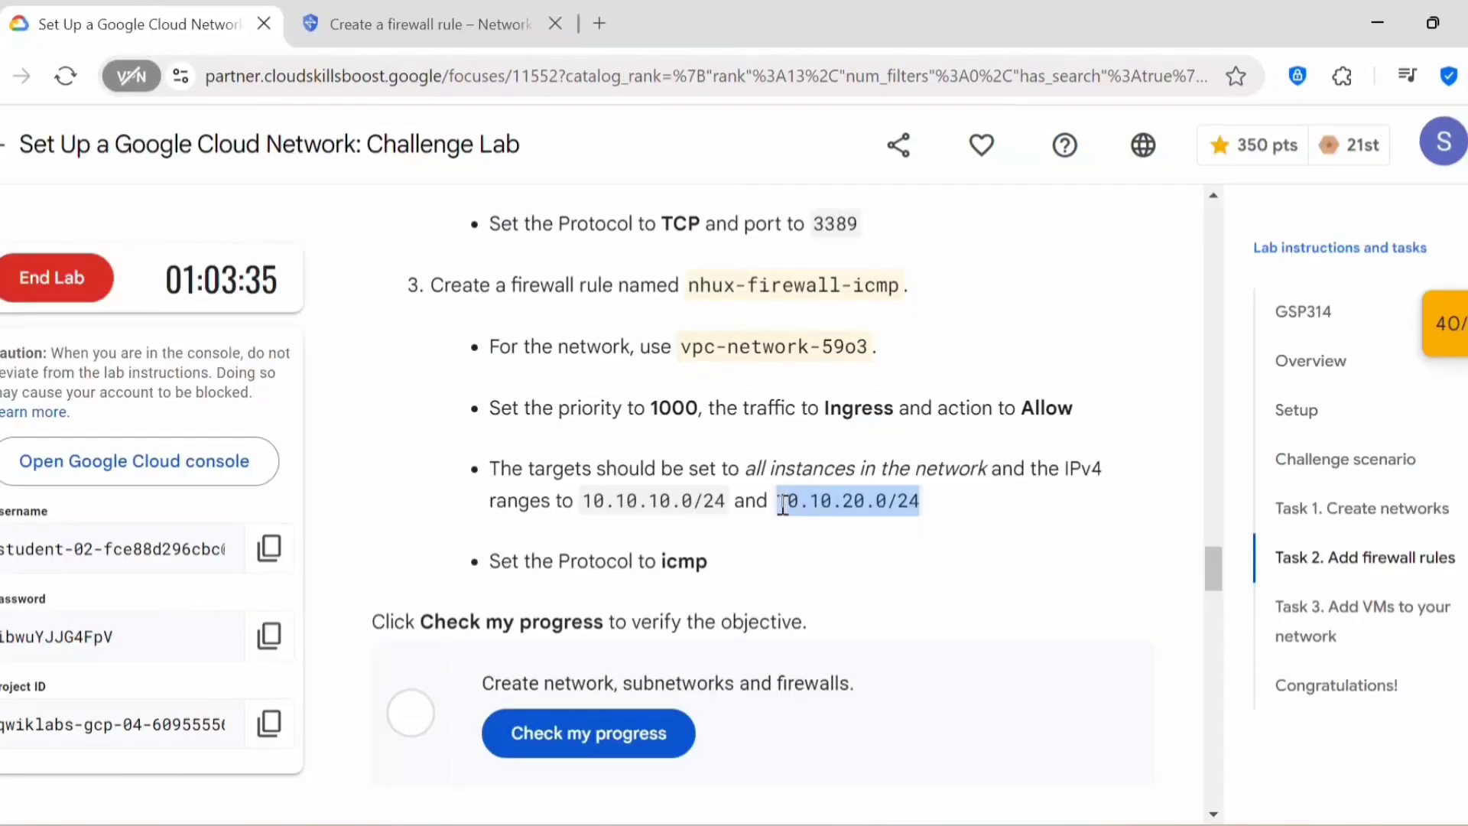
key("ctrl+c")
key("ctrl+Tab")
key("ctrl+v")
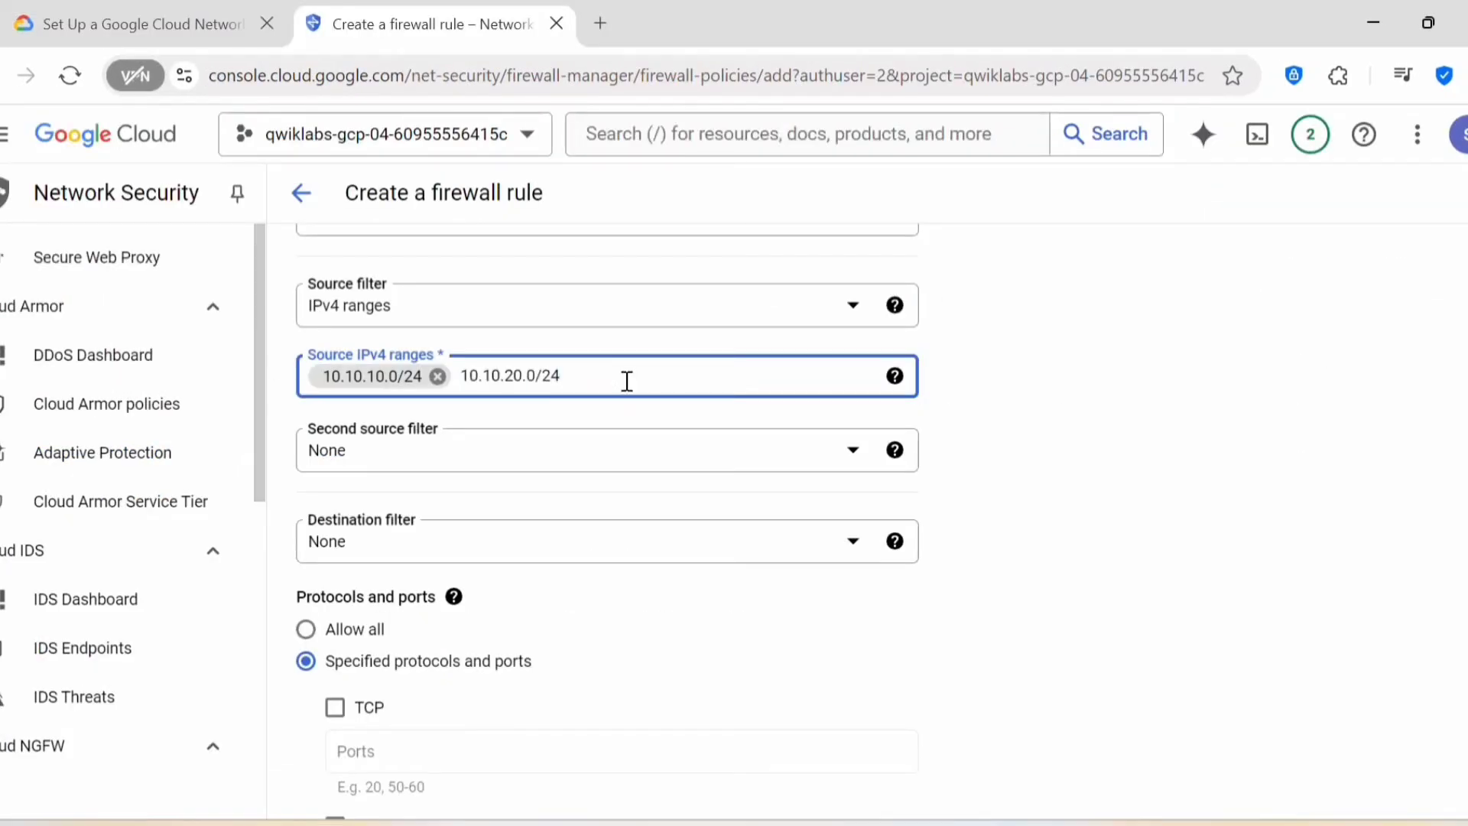
key("Tab")
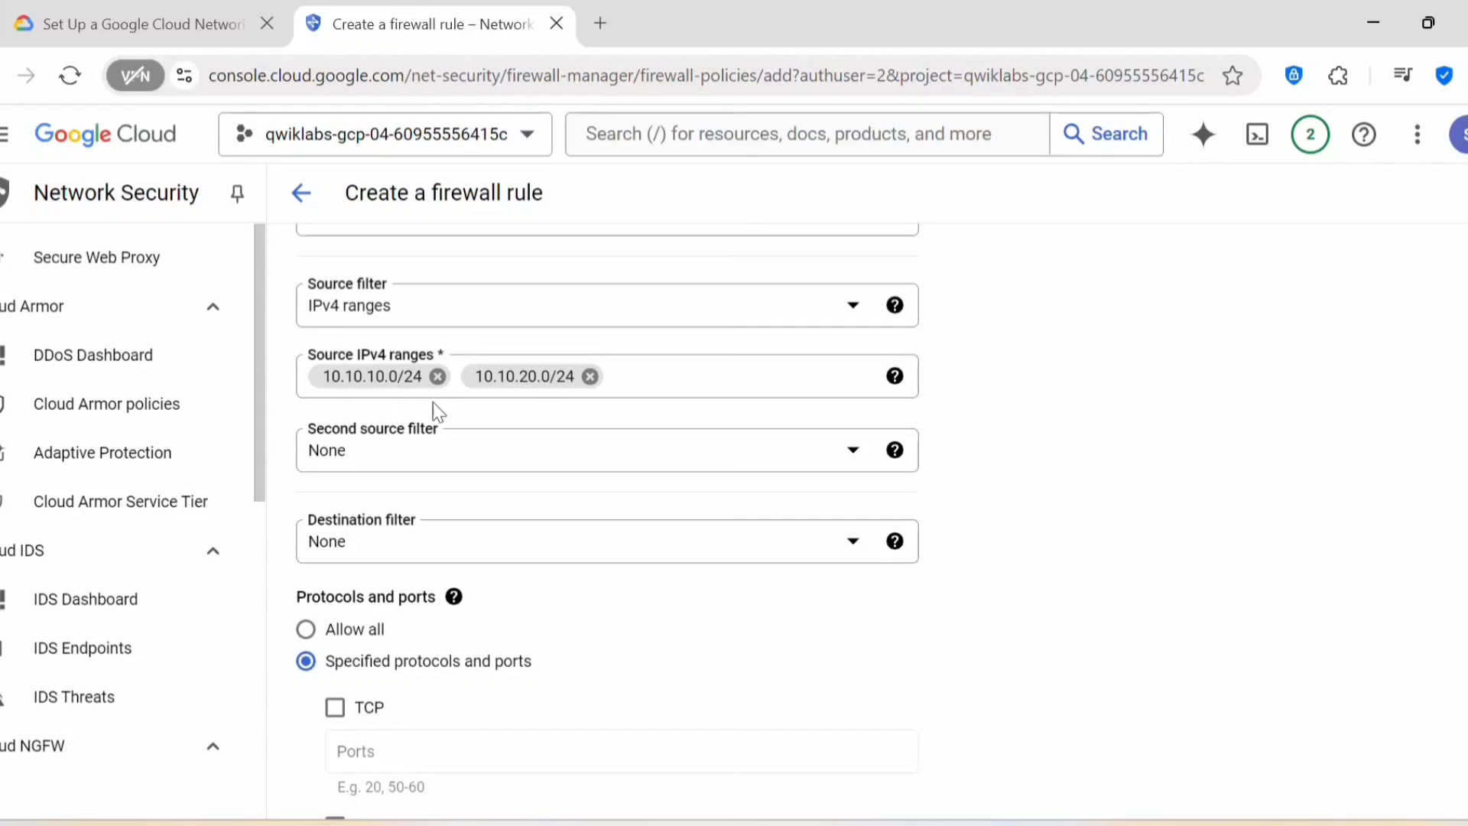
Step: Allow icmp under other protocols for nhux-firewall-icmp and create the rule
scroll(470, 554, "down", 3)
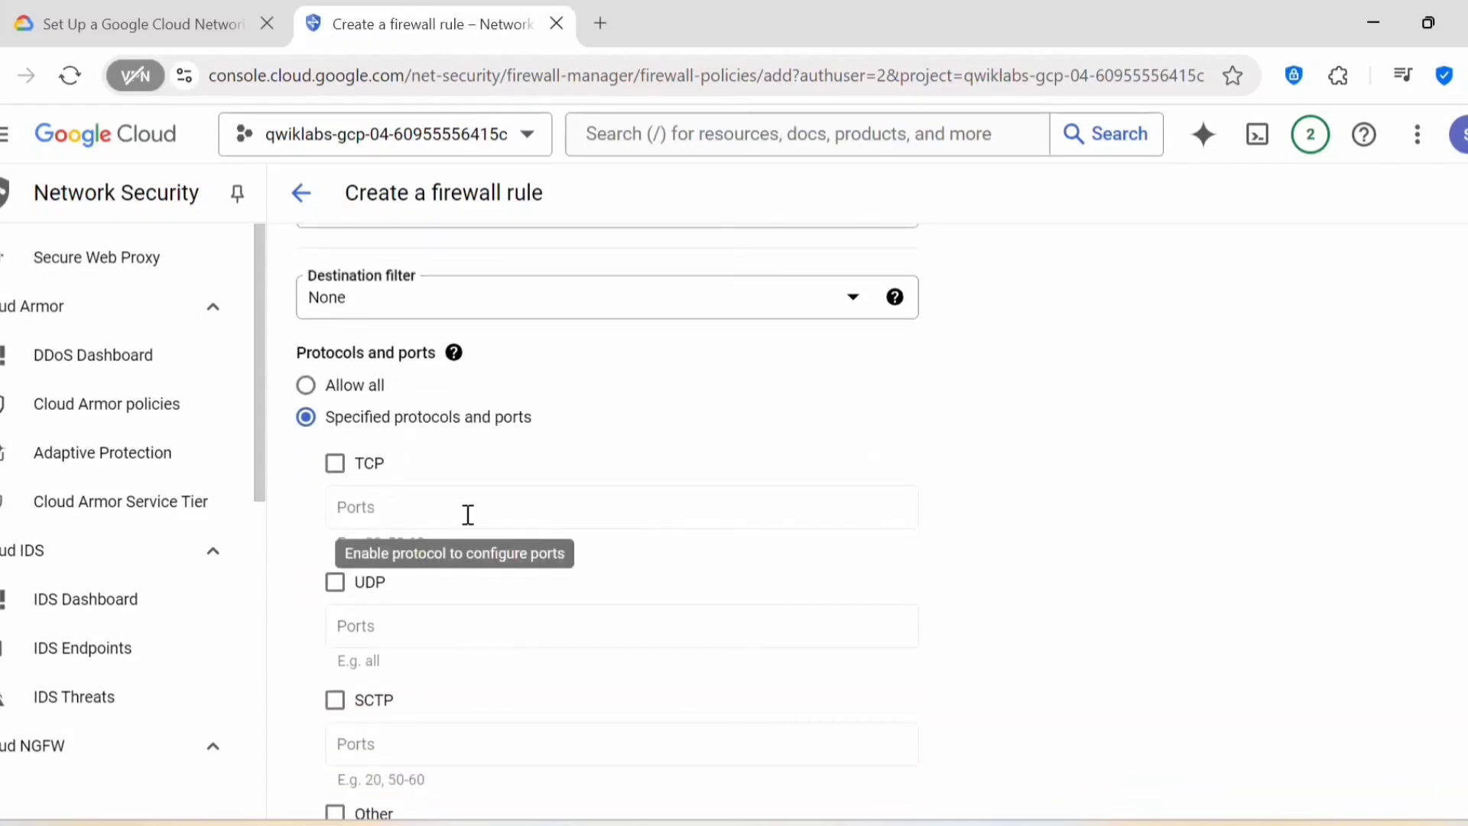
scroll(355, 520, "down", 3)
left_click(334, 570)
left_click(453, 623)
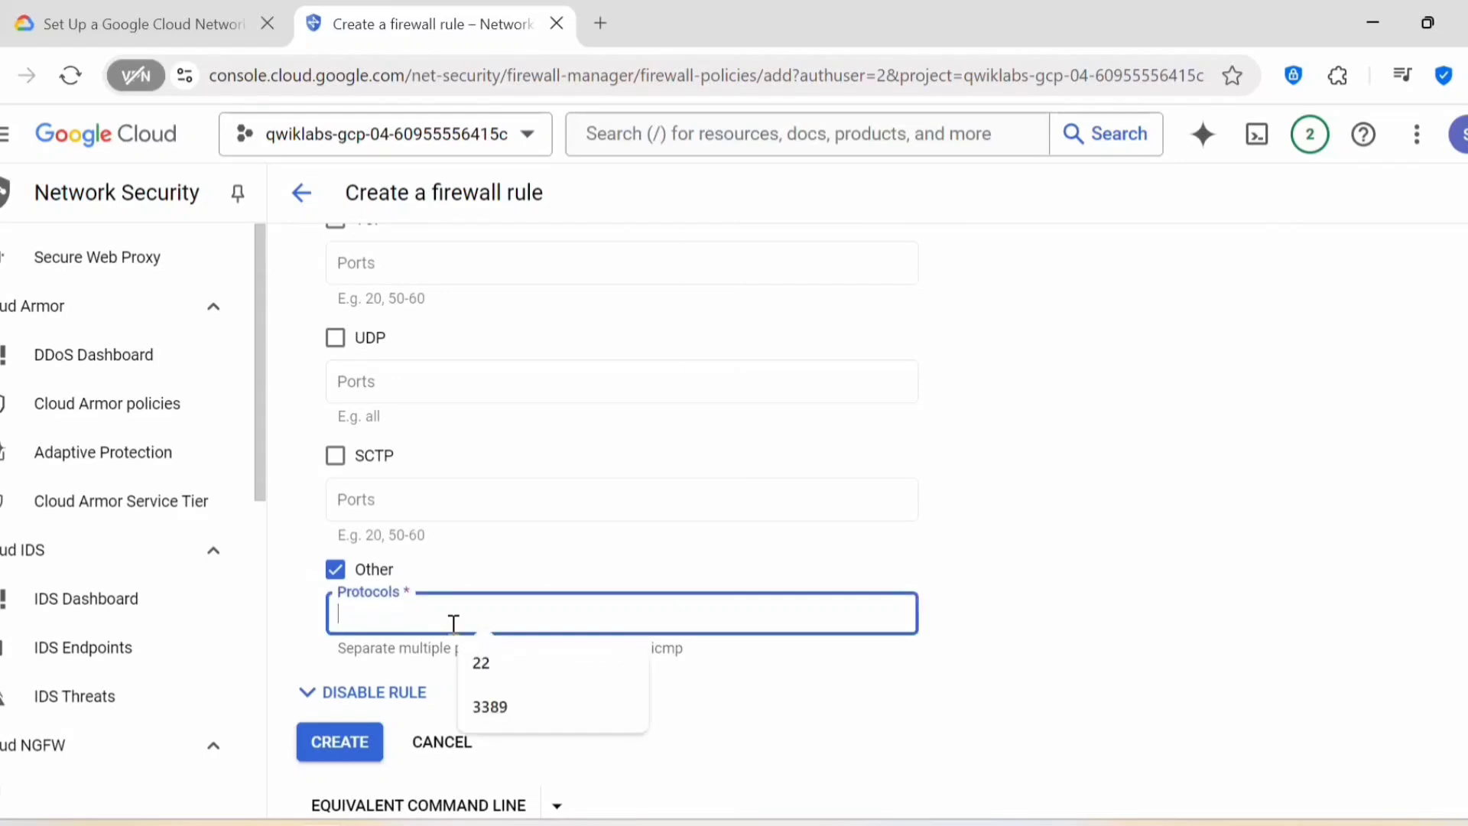
type("icmp")
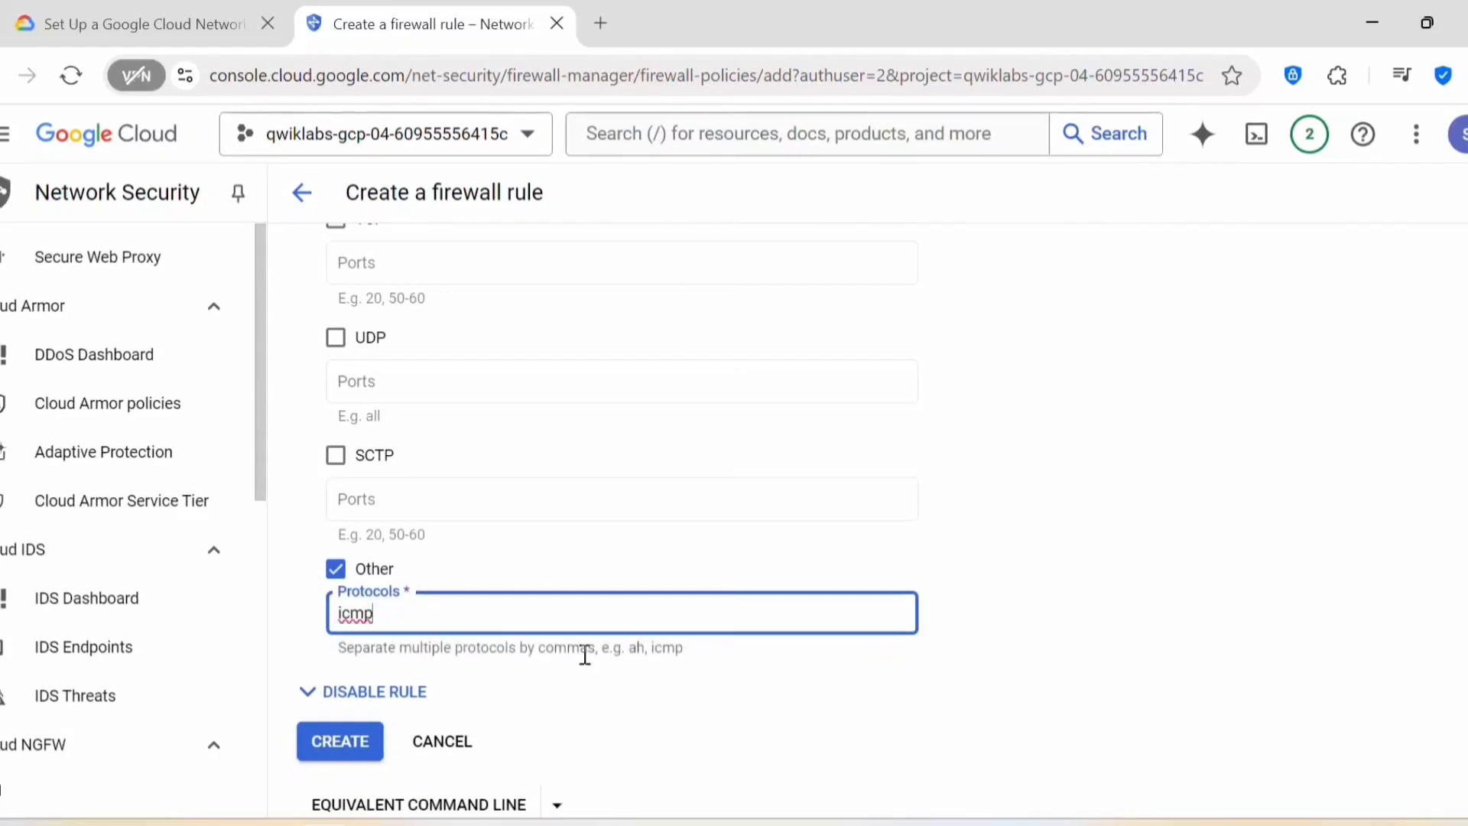
key("Return")
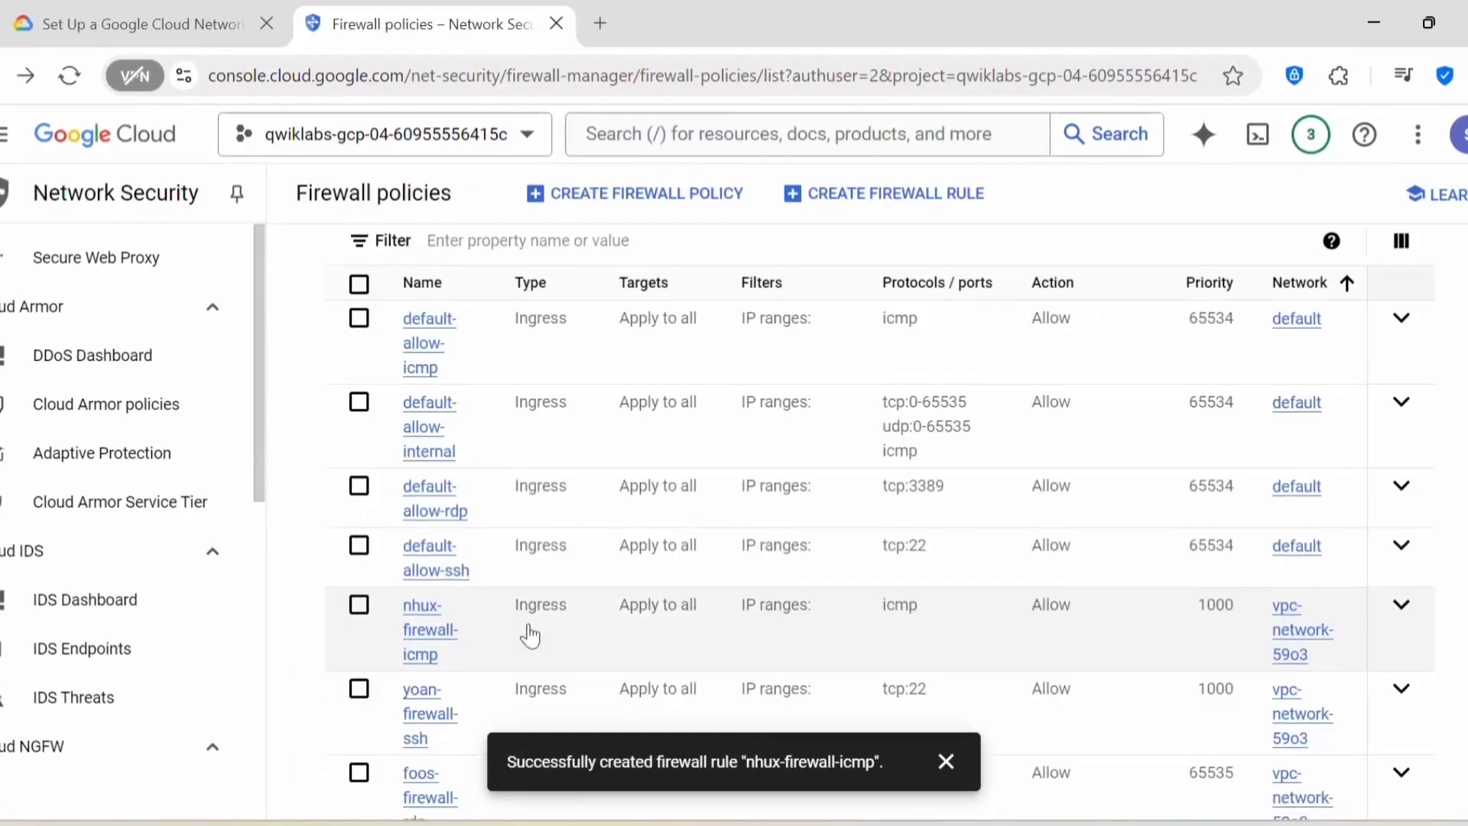
Step: Review the VPC firewall rules list, then check the progress of the network, subnetworks and firewalls objective on the lab page
scroll(526, 627, "down", 1)
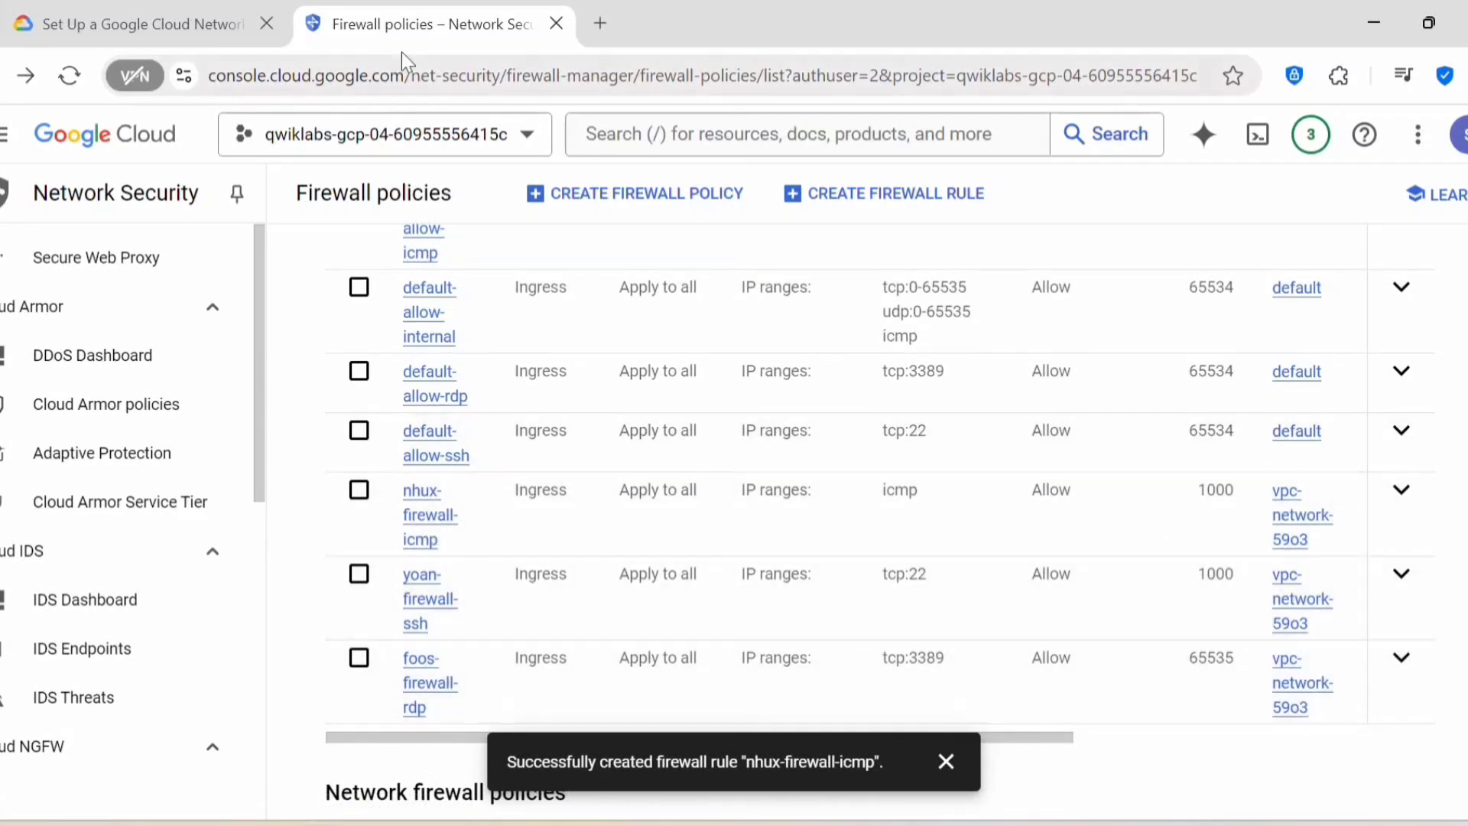
left_click(946, 760)
left_click(225, 7)
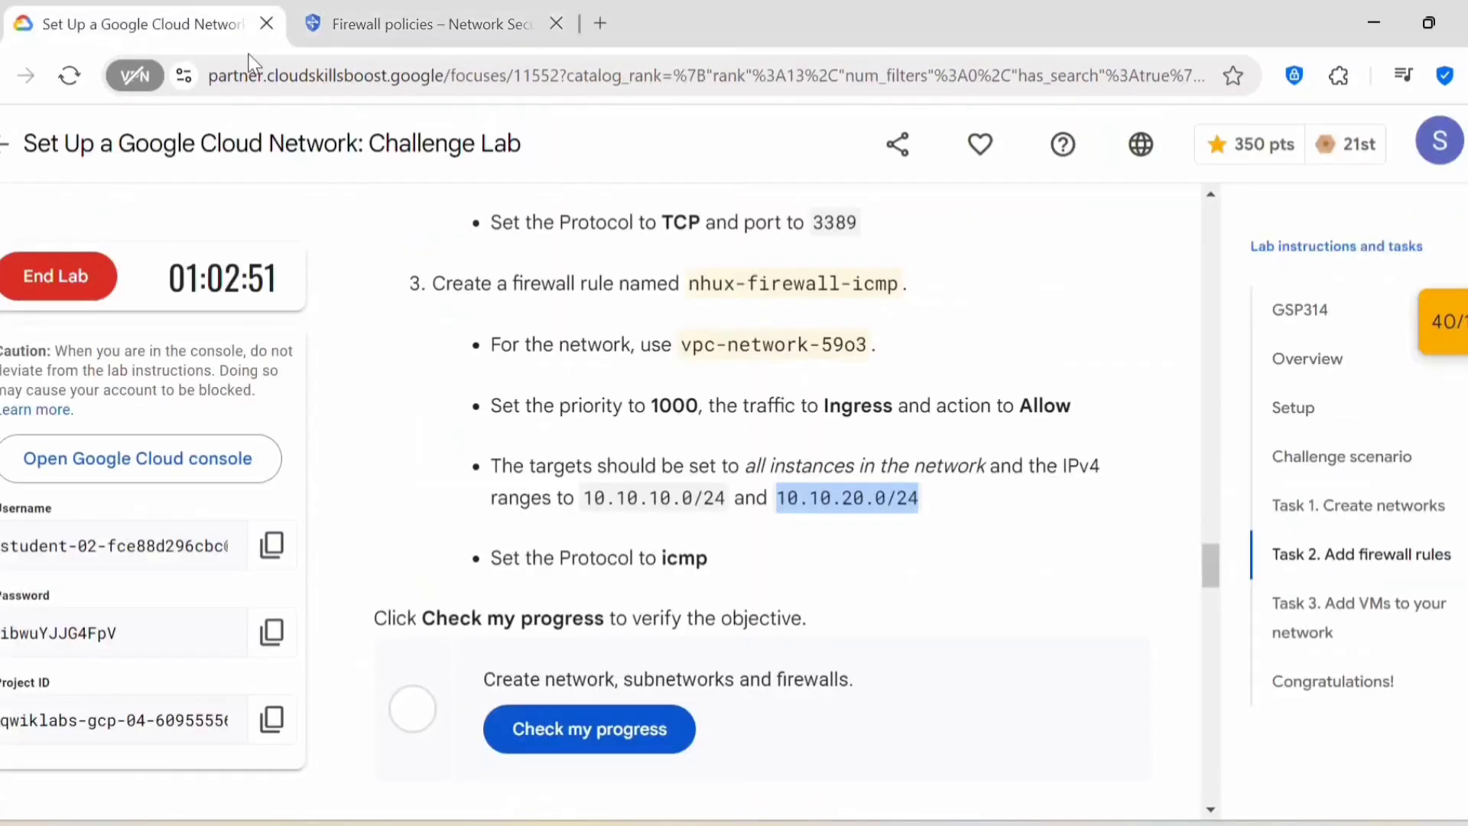
scroll(734, 567, "down", 1)
left_click(589, 603)
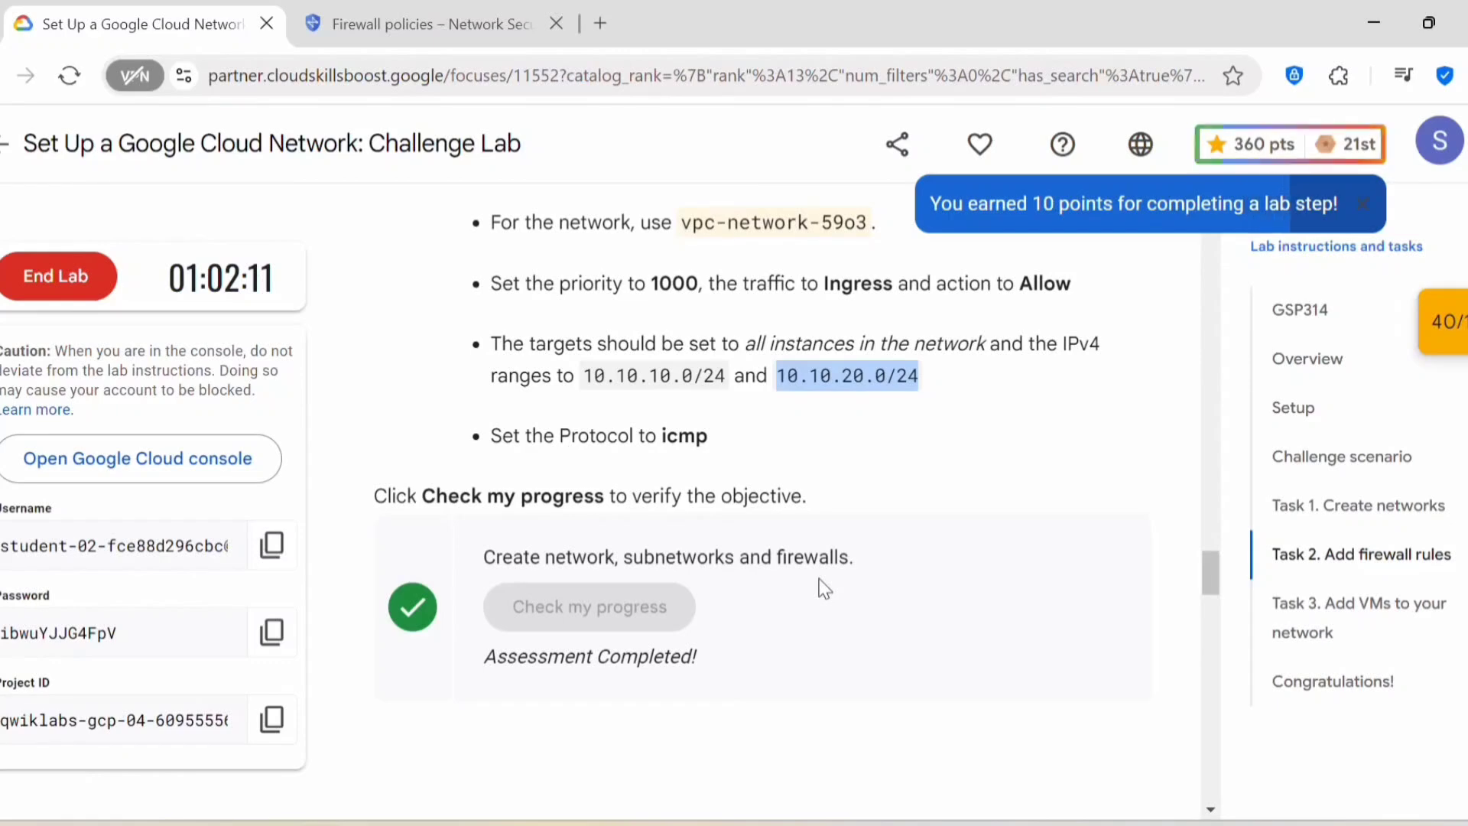
Step: Look up the first VM's settings in the Task 3 lab instructions and copy the instance name us-test-01
scroll(822, 589, "down", 8)
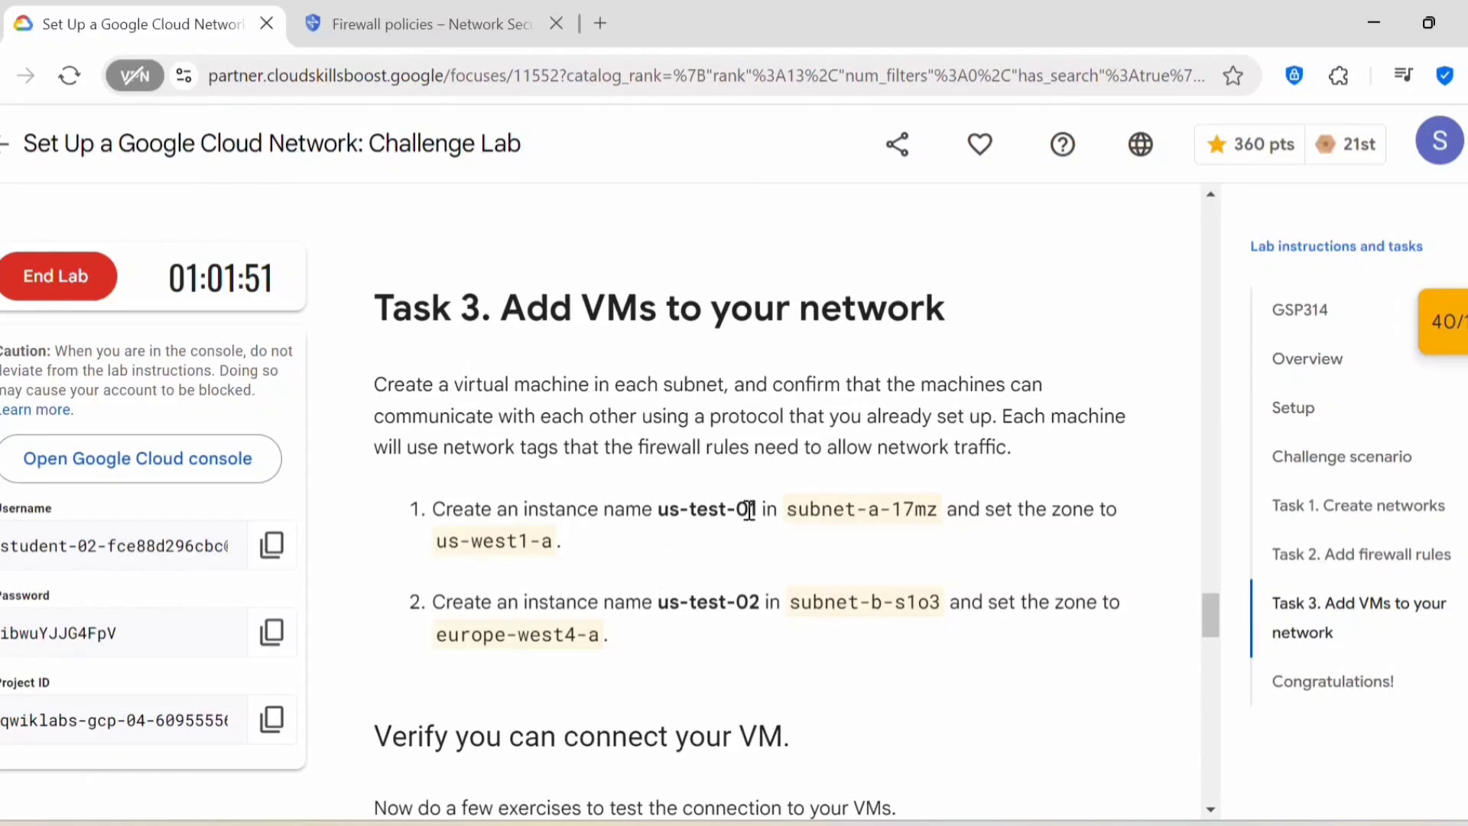
left_click_drag(945, 520, 792, 511)
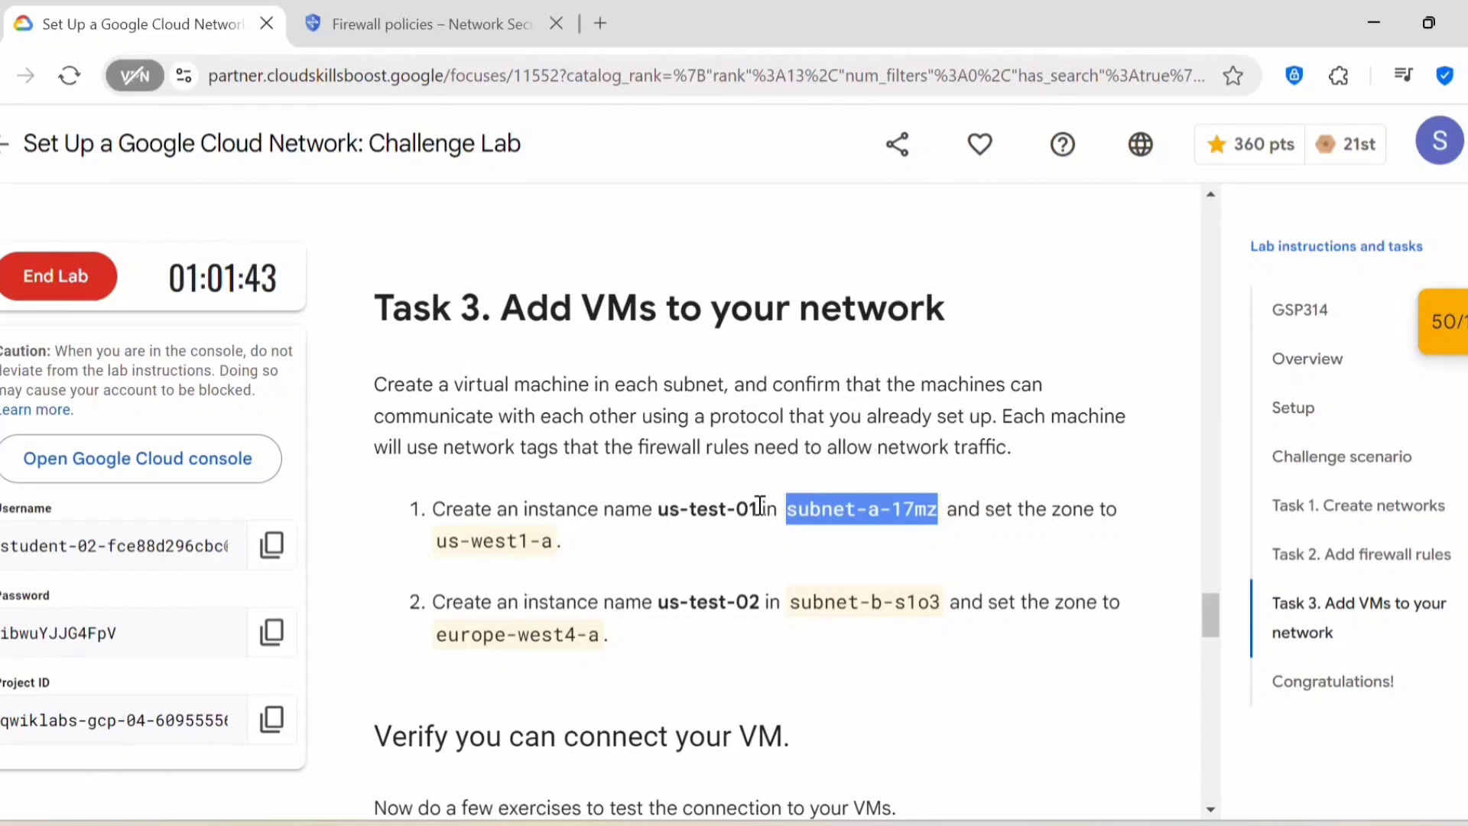
left_click_drag(759, 505, 657, 509)
key("ctrl+c")
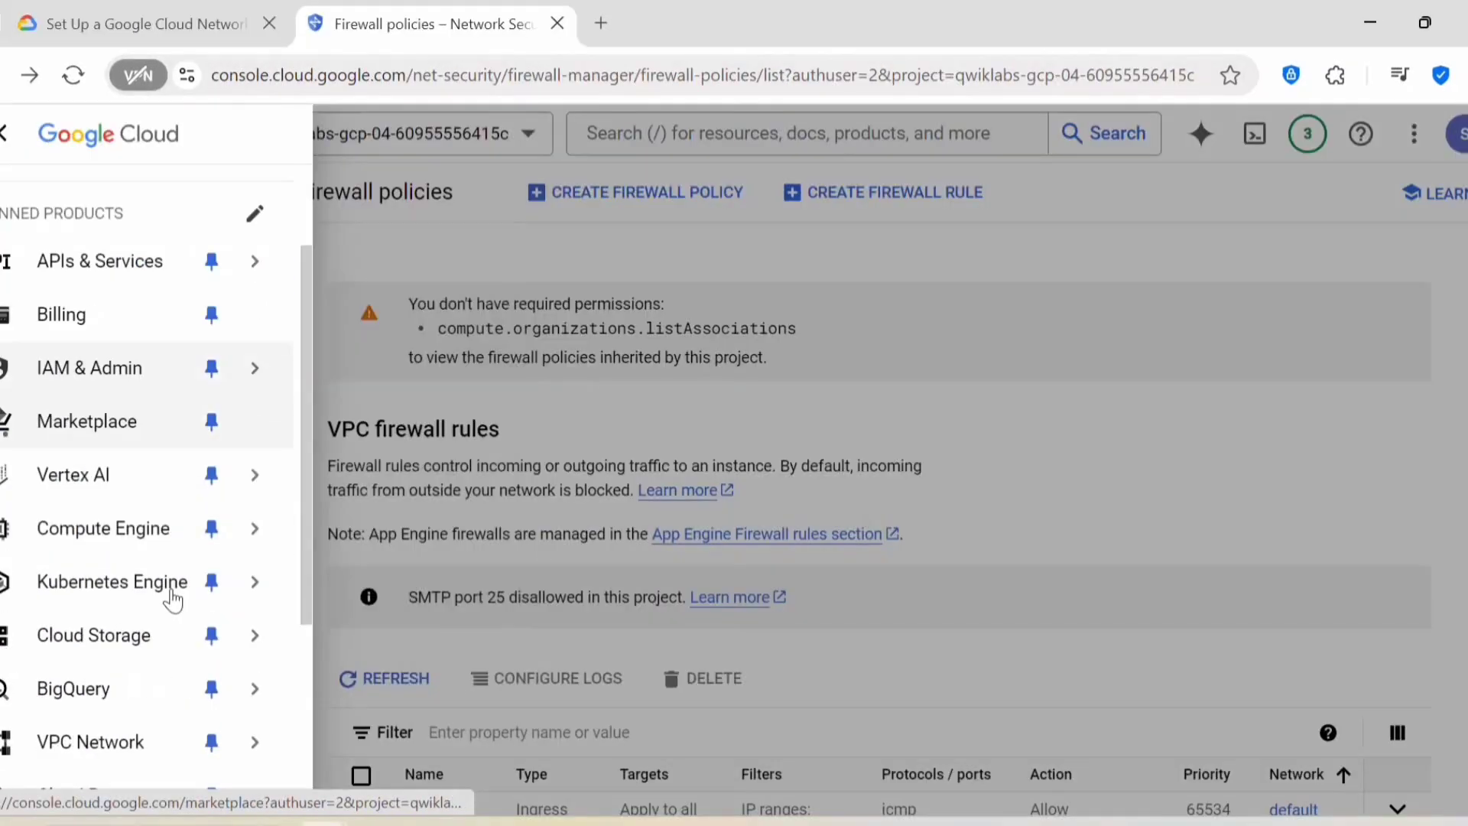
Step: Start a new Compute Engine VM instance in the Google Cloud console, named us-test-01, with zone us-west1-a
scroll(171, 590, "down", 1)
left_click(97, 484)
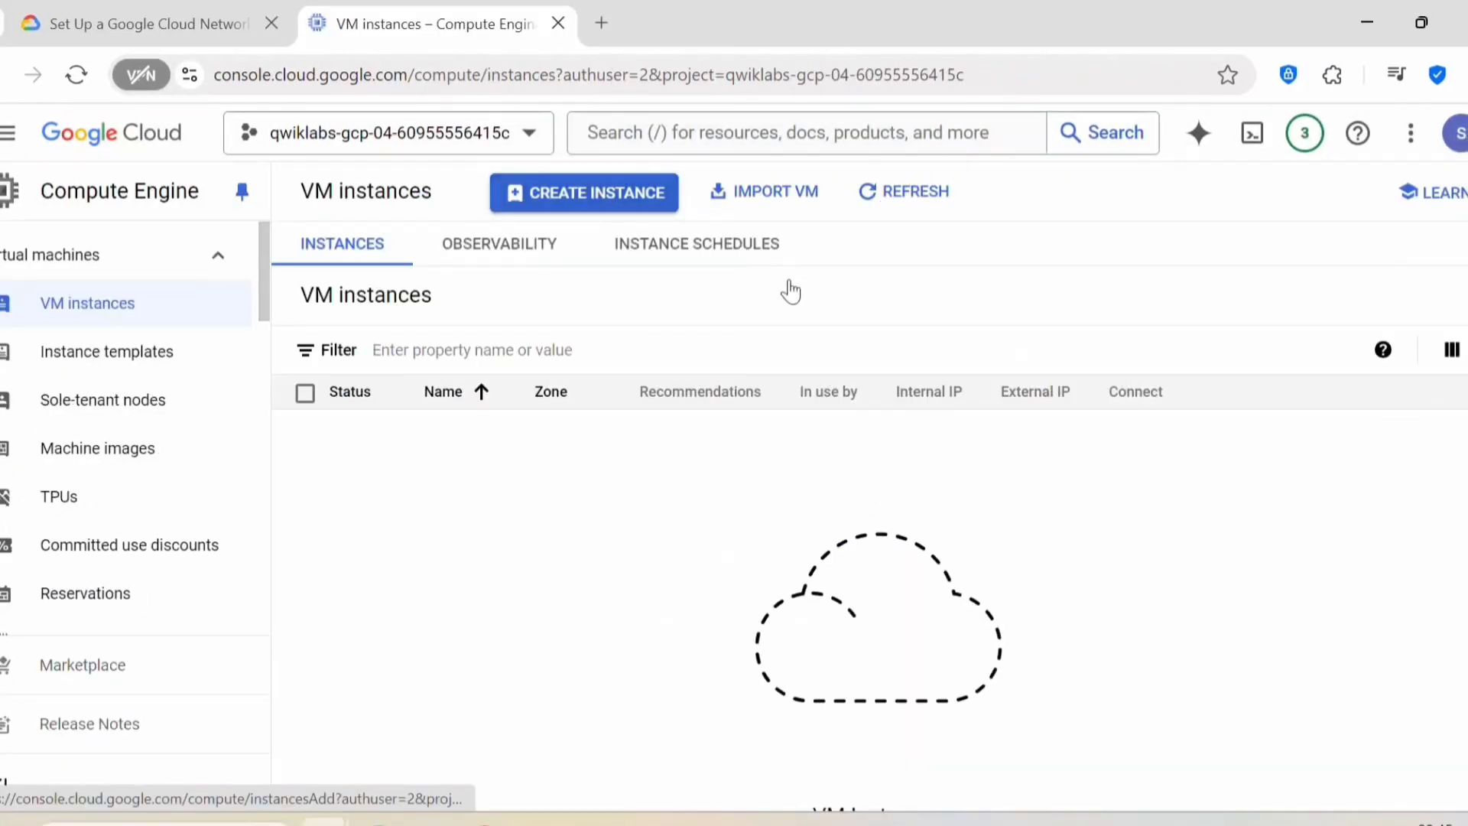
key("ctrl+v")
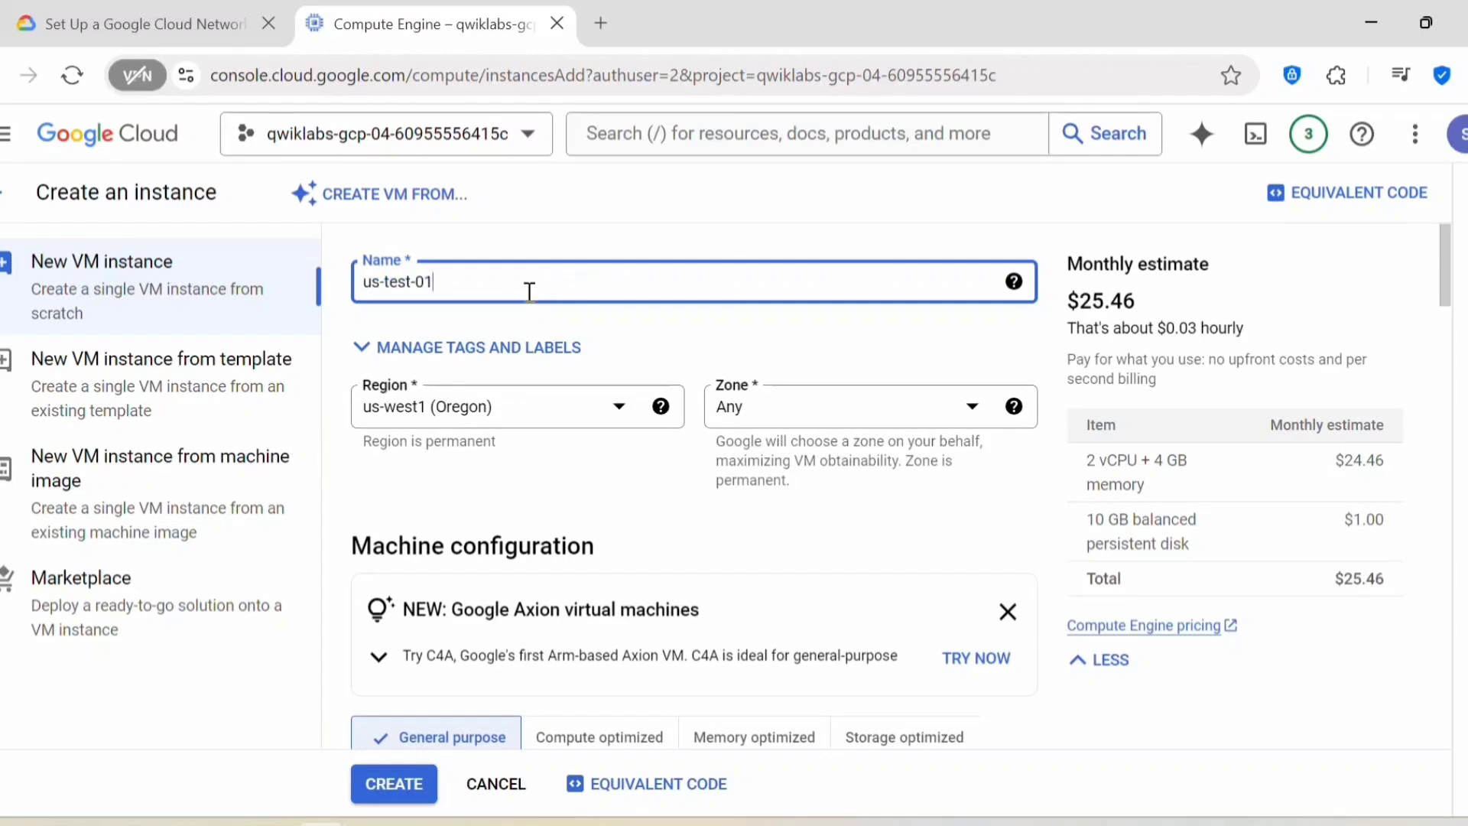
left_click(776, 409)
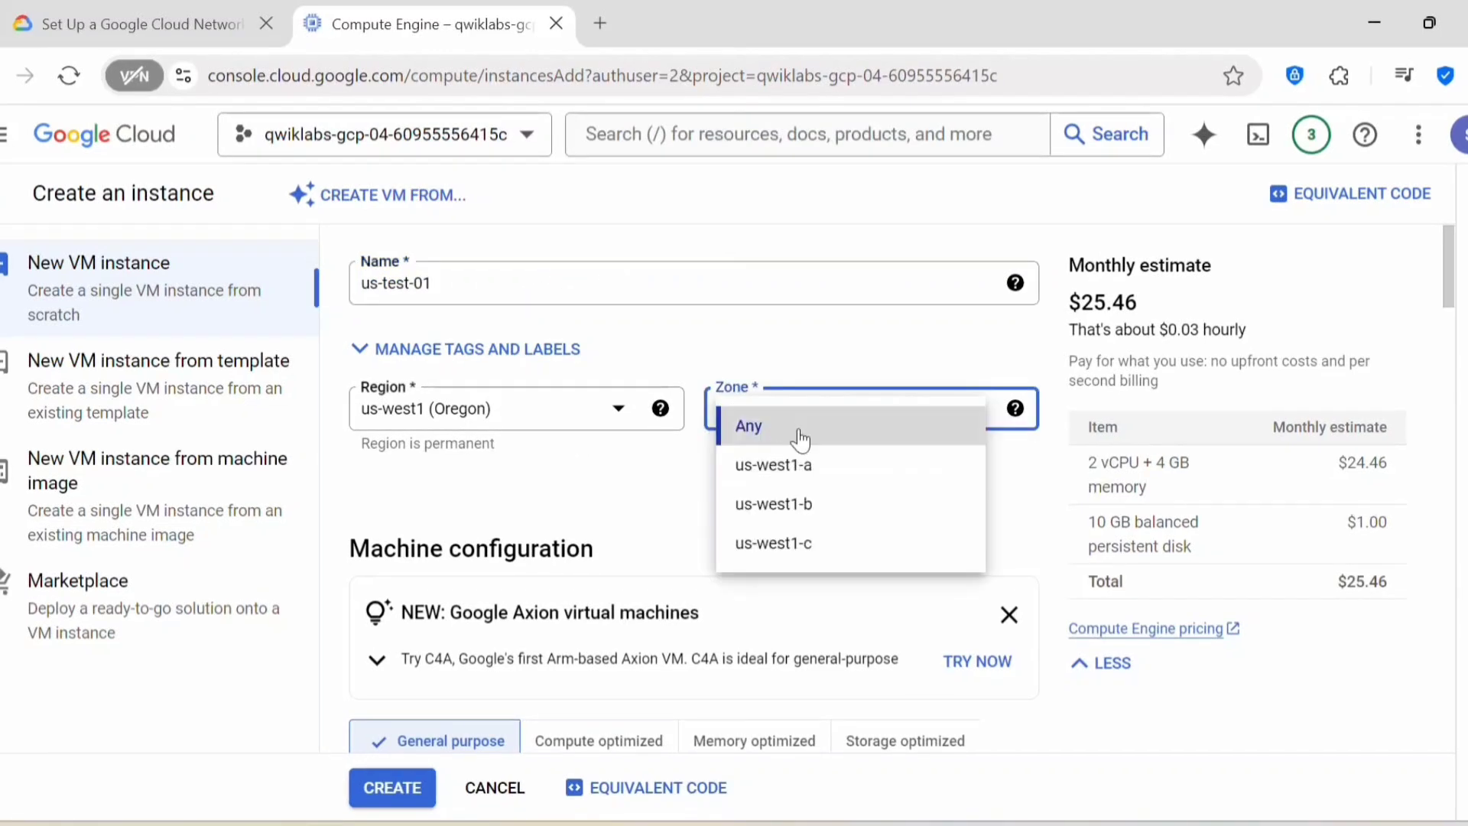
left_click(796, 467)
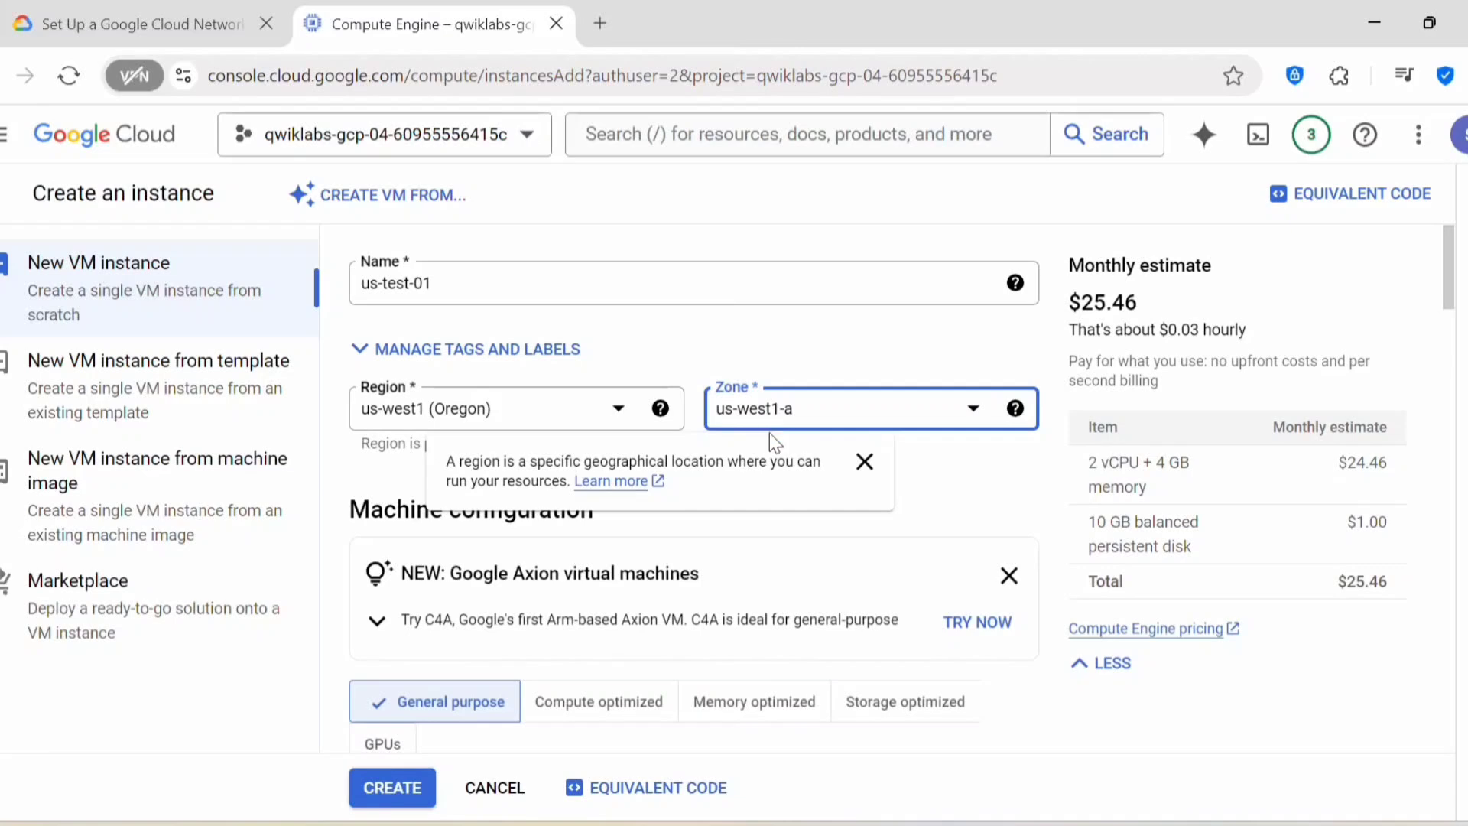
Step: In the advanced networking options of us-test-01, edit the default network interface to use the network vpc-network-59o3
scroll(505, 485, "down", 3)
scroll(496, 474, "down", 8)
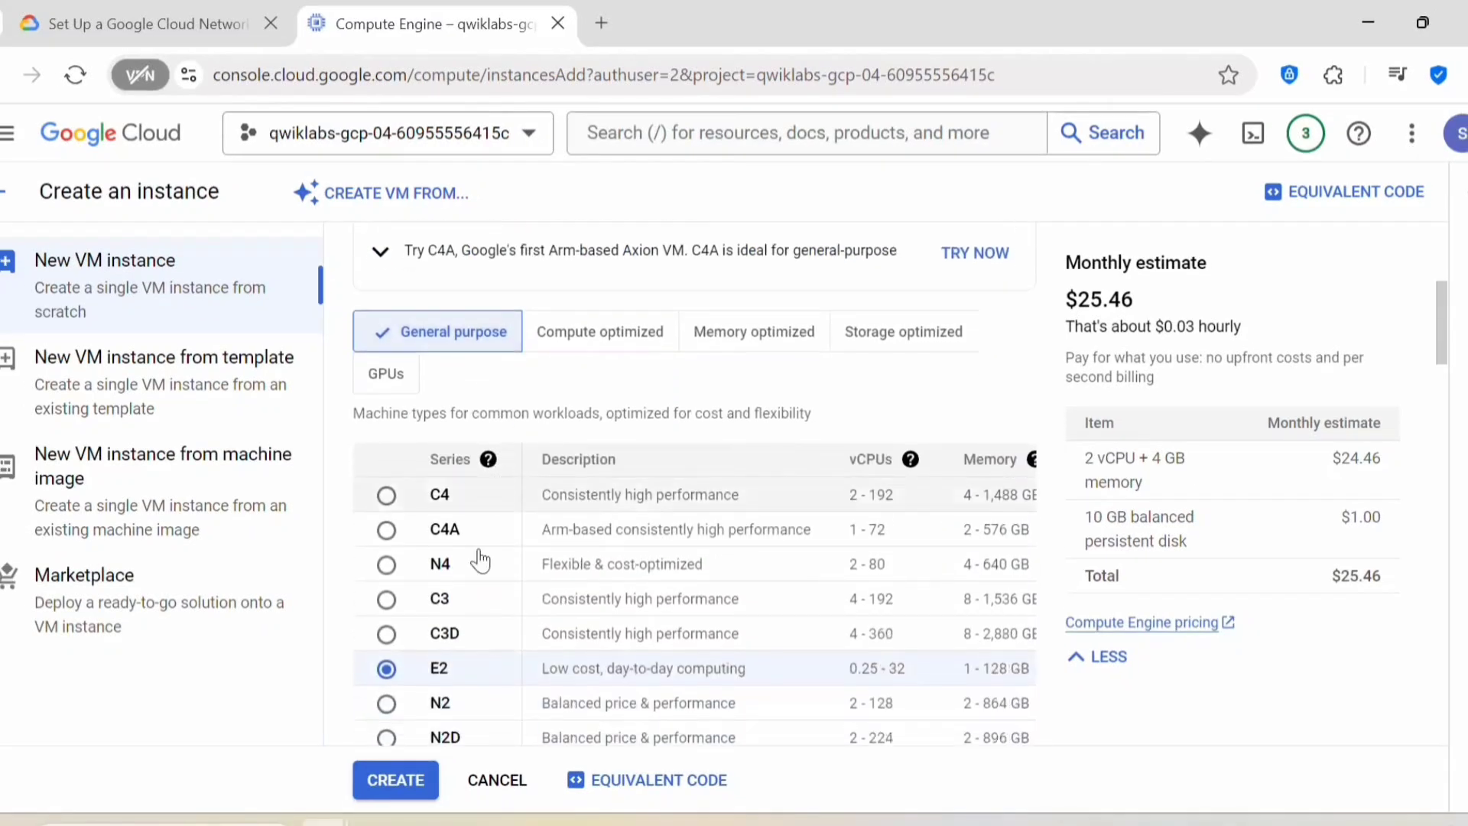
scroll(621, 598, "down", 10)
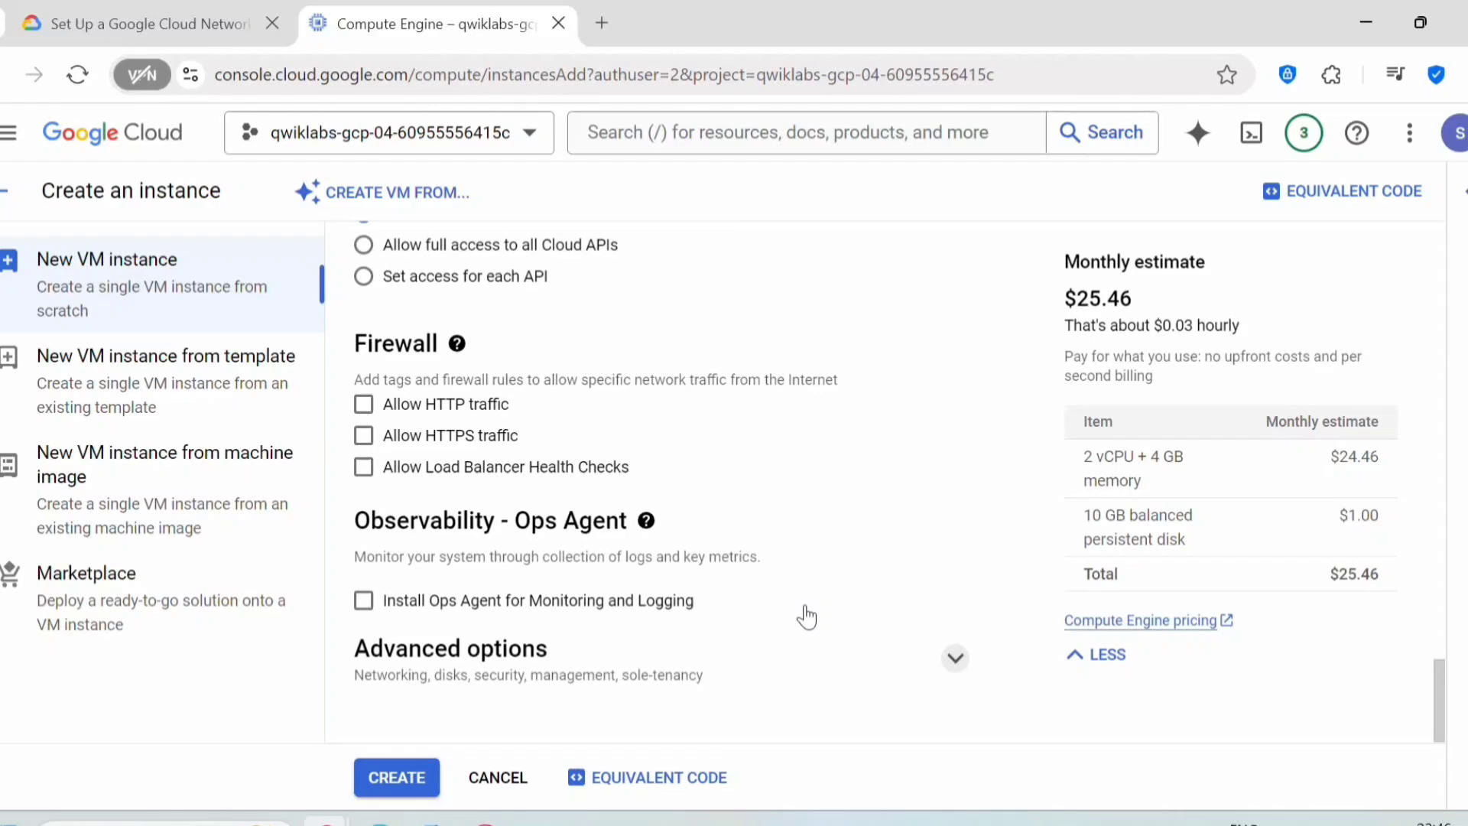
left_click(792, 635)
scroll(908, 364, "down", 5)
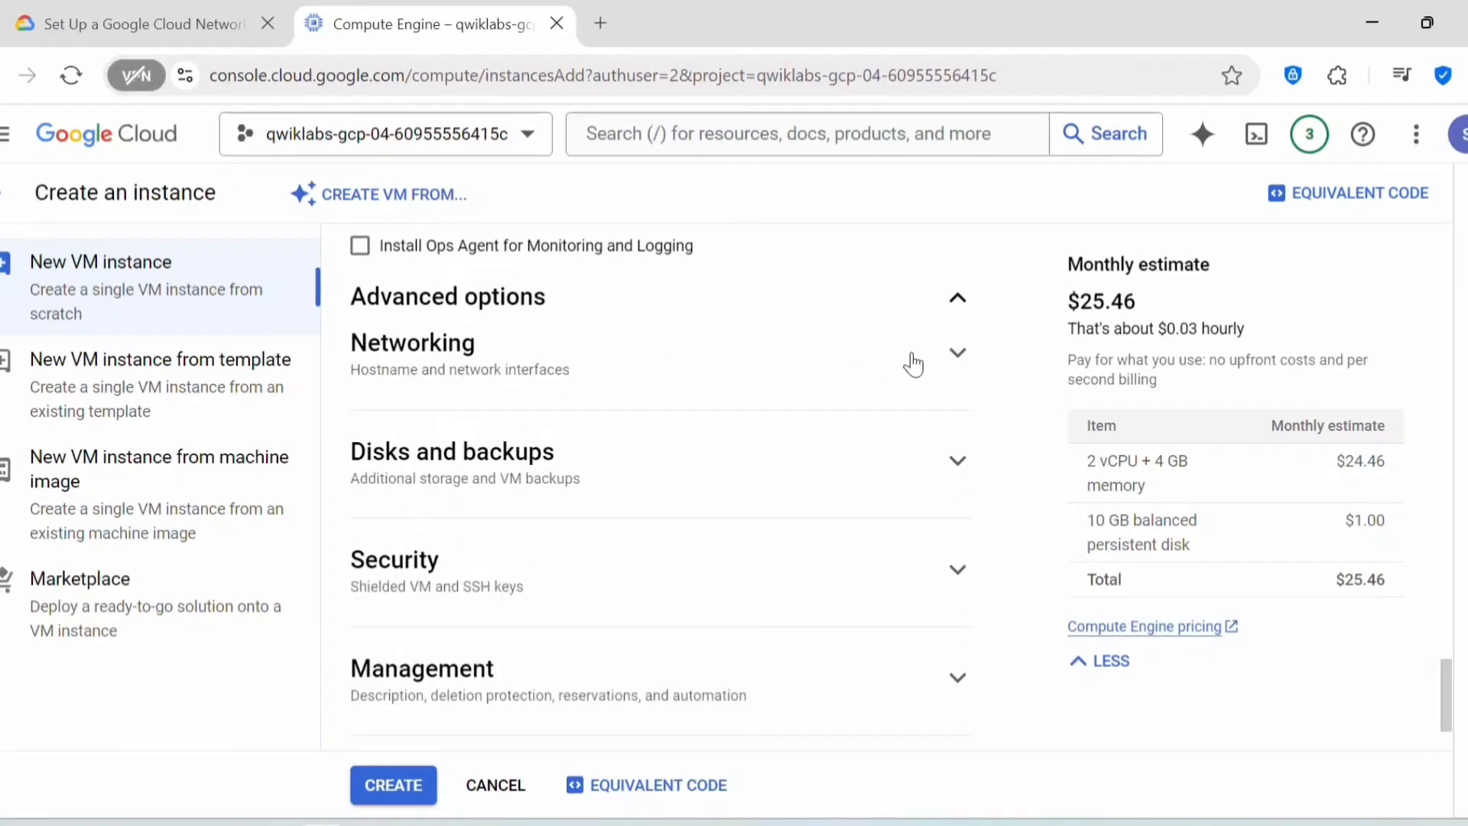
left_click(914, 365)
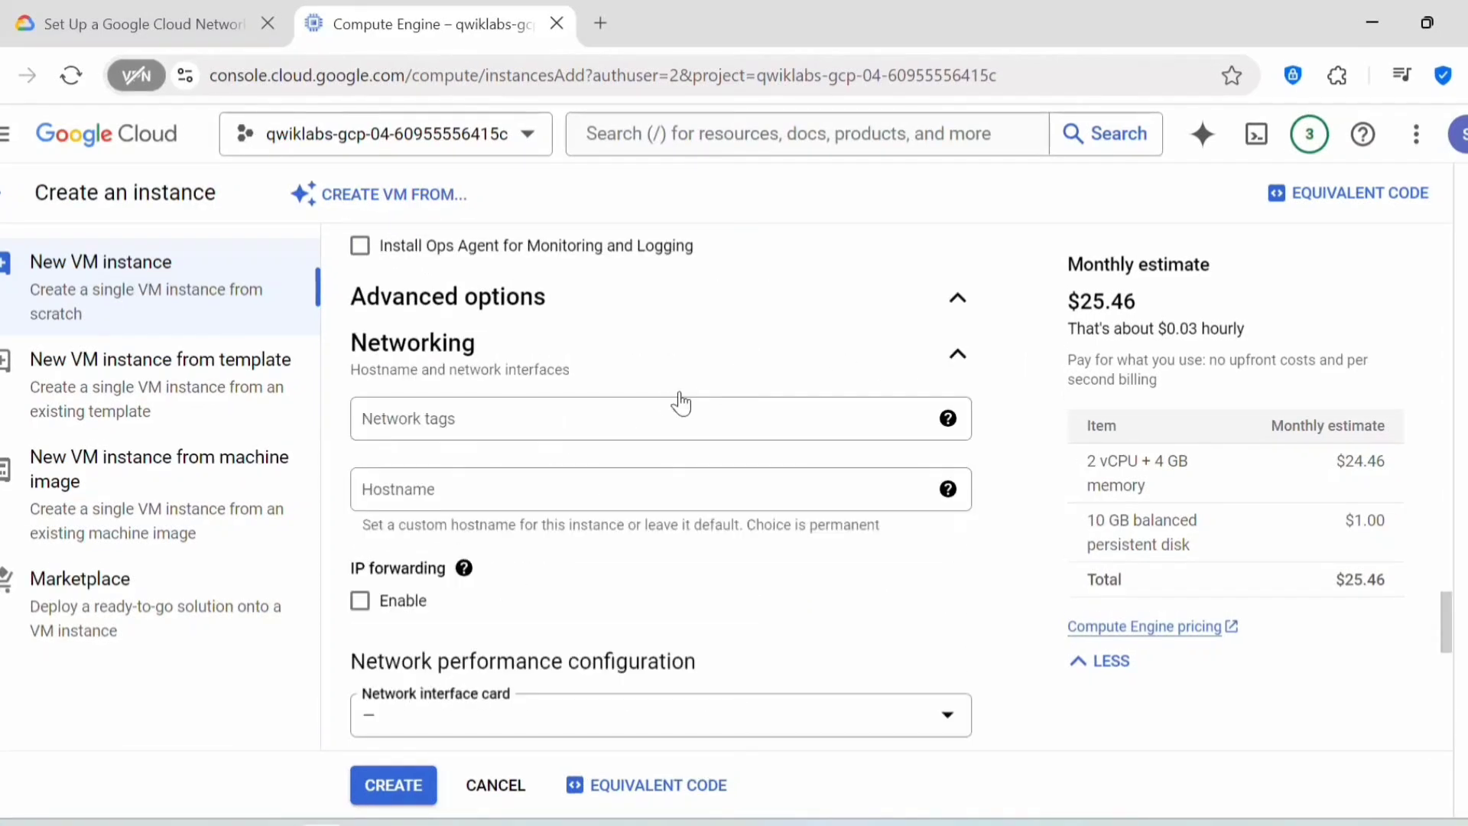
scroll(760, 498, "down", 8)
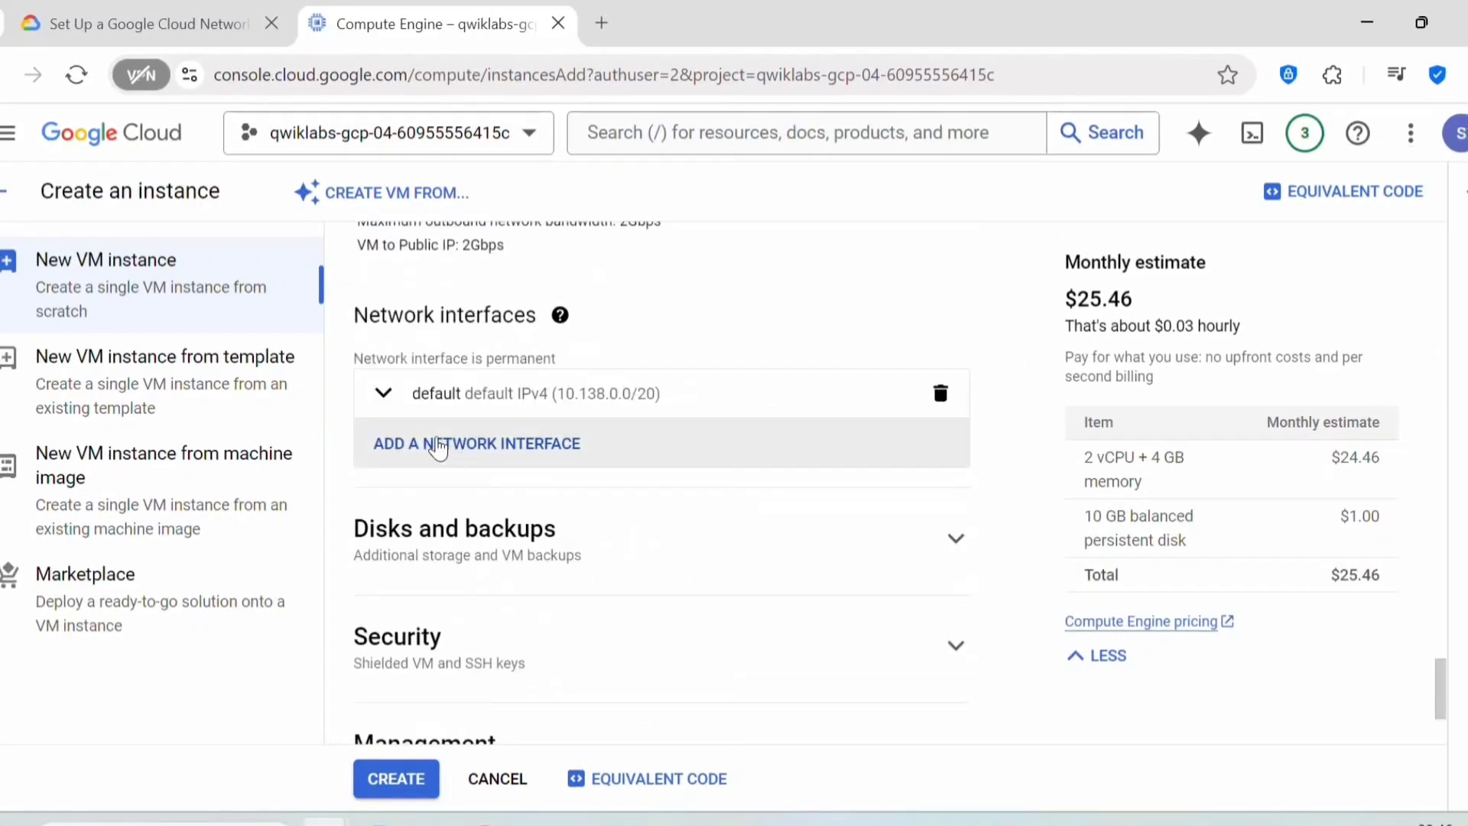
left_click(383, 401)
left_click(480, 491)
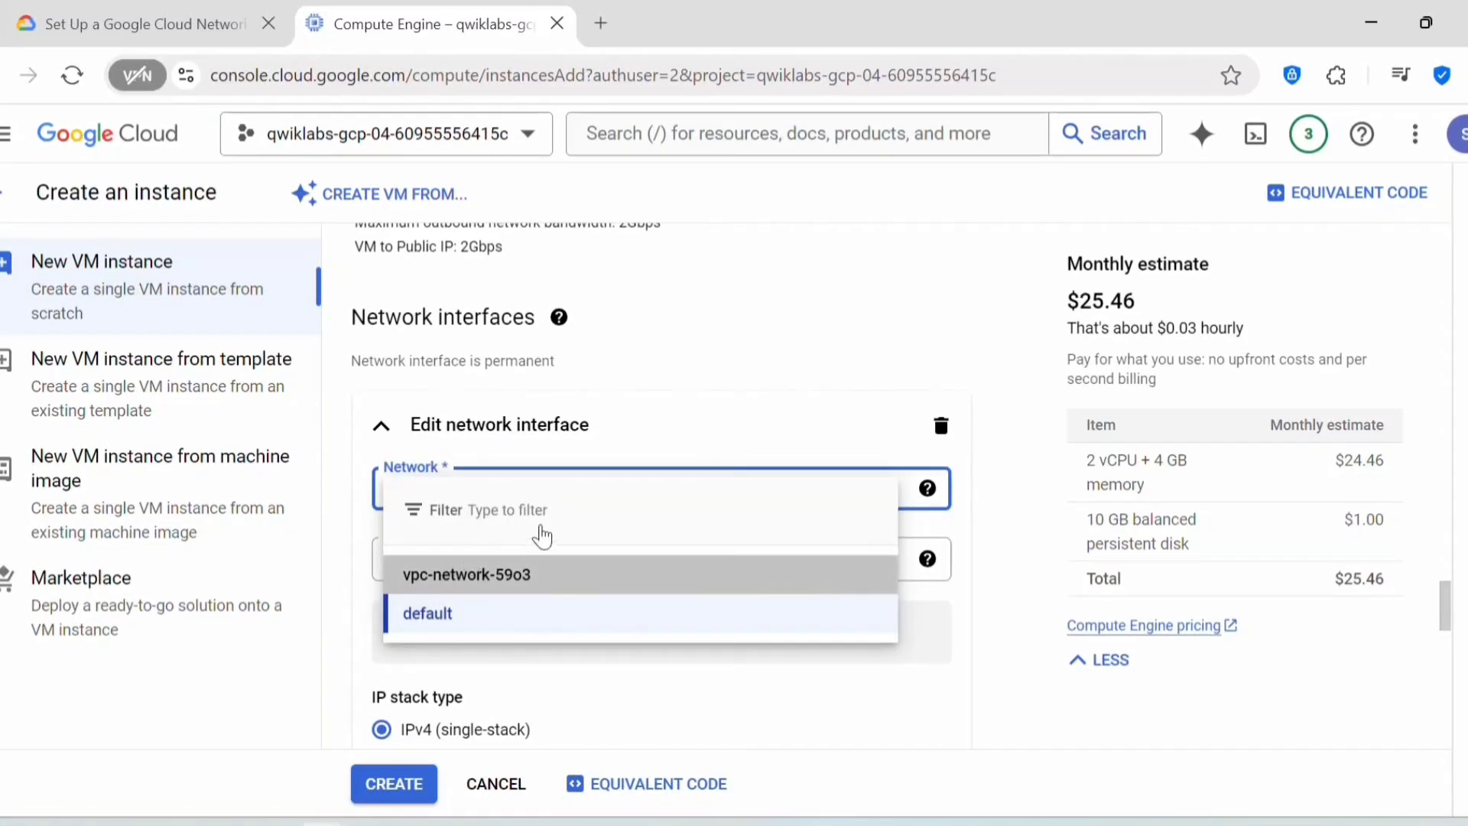
left_click(489, 573)
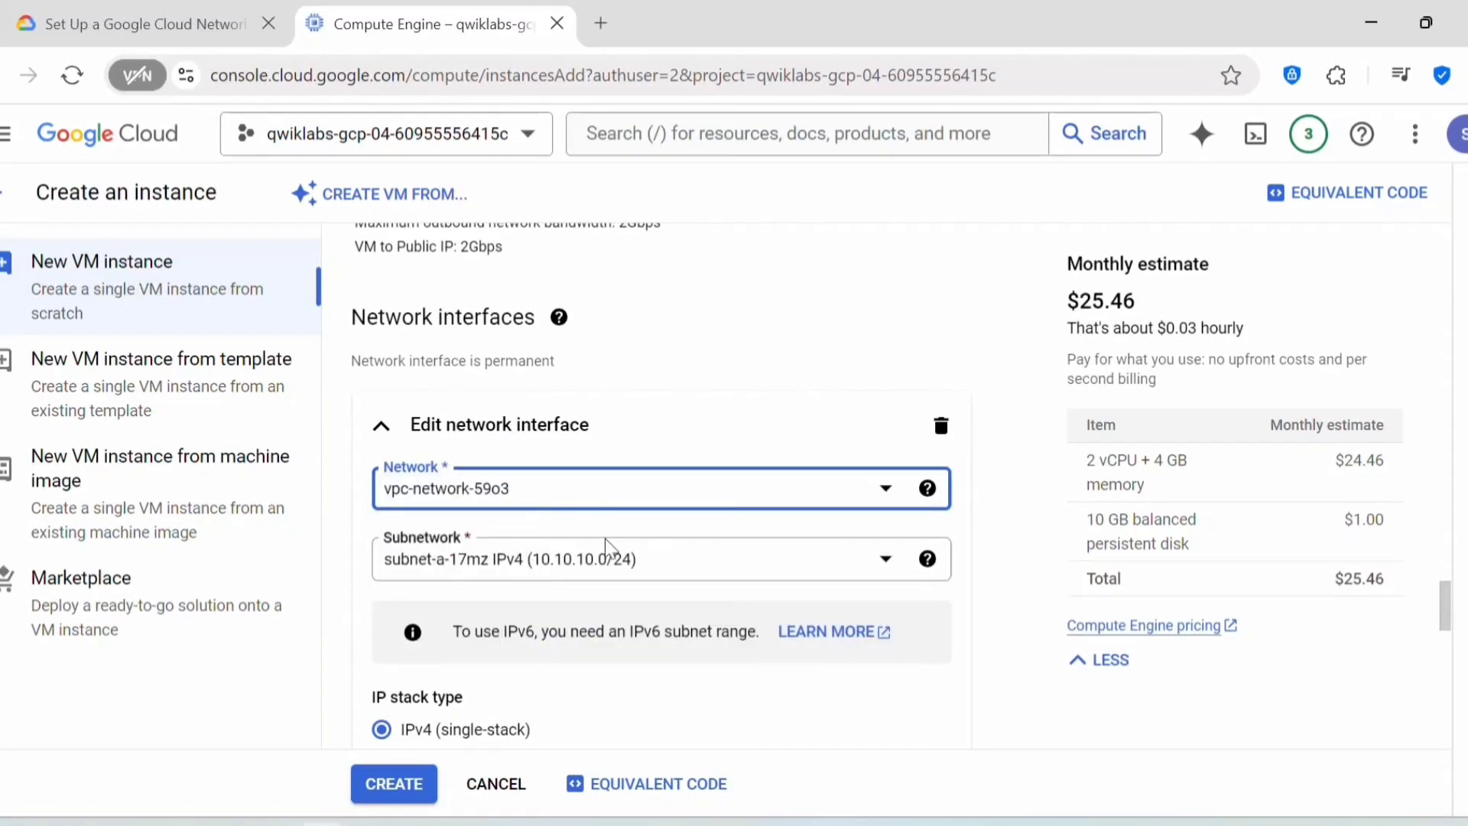
Step: Check the required subnet in the Task 3 lab instructions, select subnet-a-17mz for the network interface, and create the us-test-01 VM
left_click(115, 23)
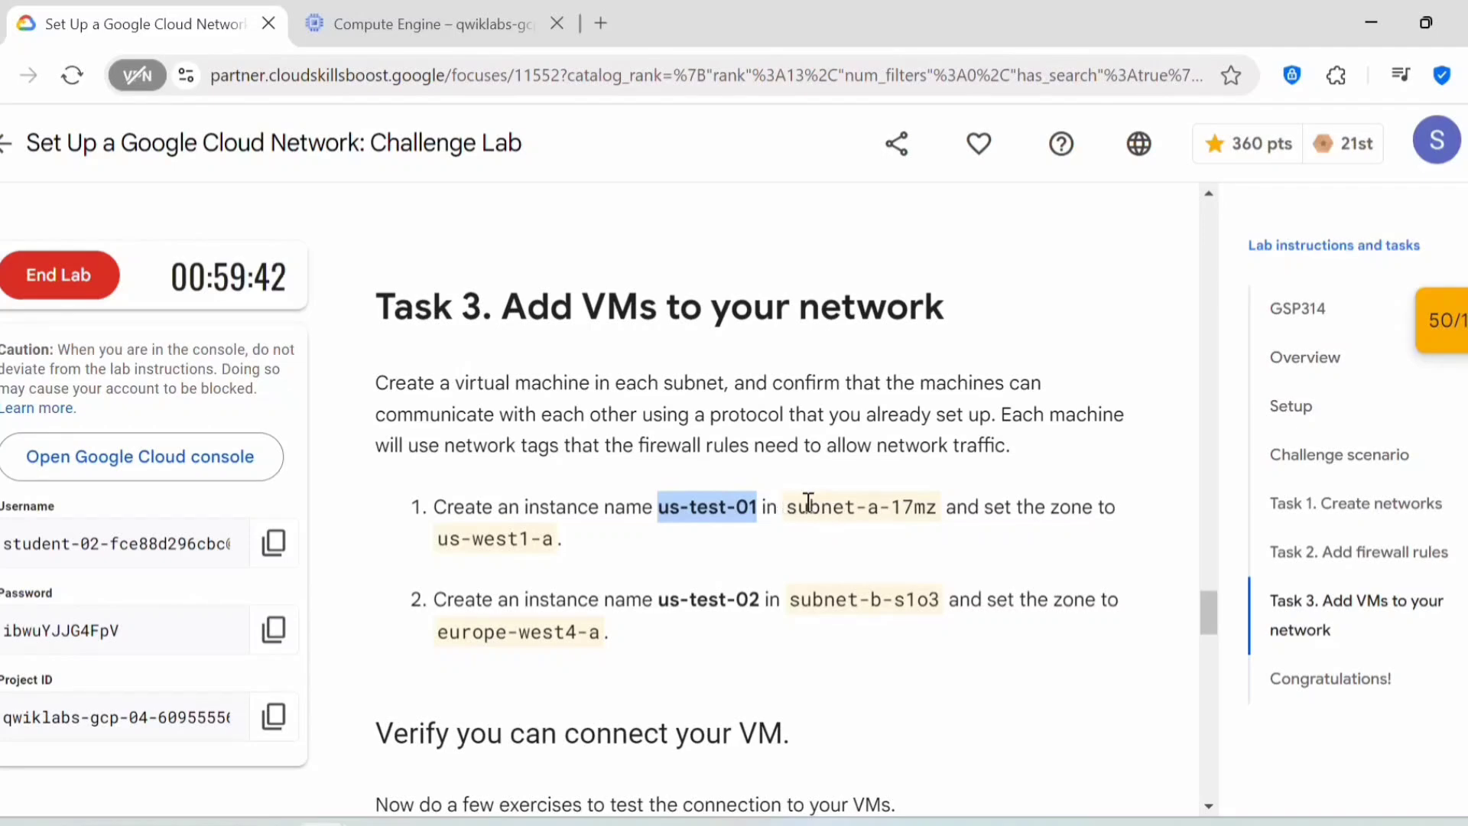
left_click_drag(777, 506, 954, 506)
left_click(428, 23)
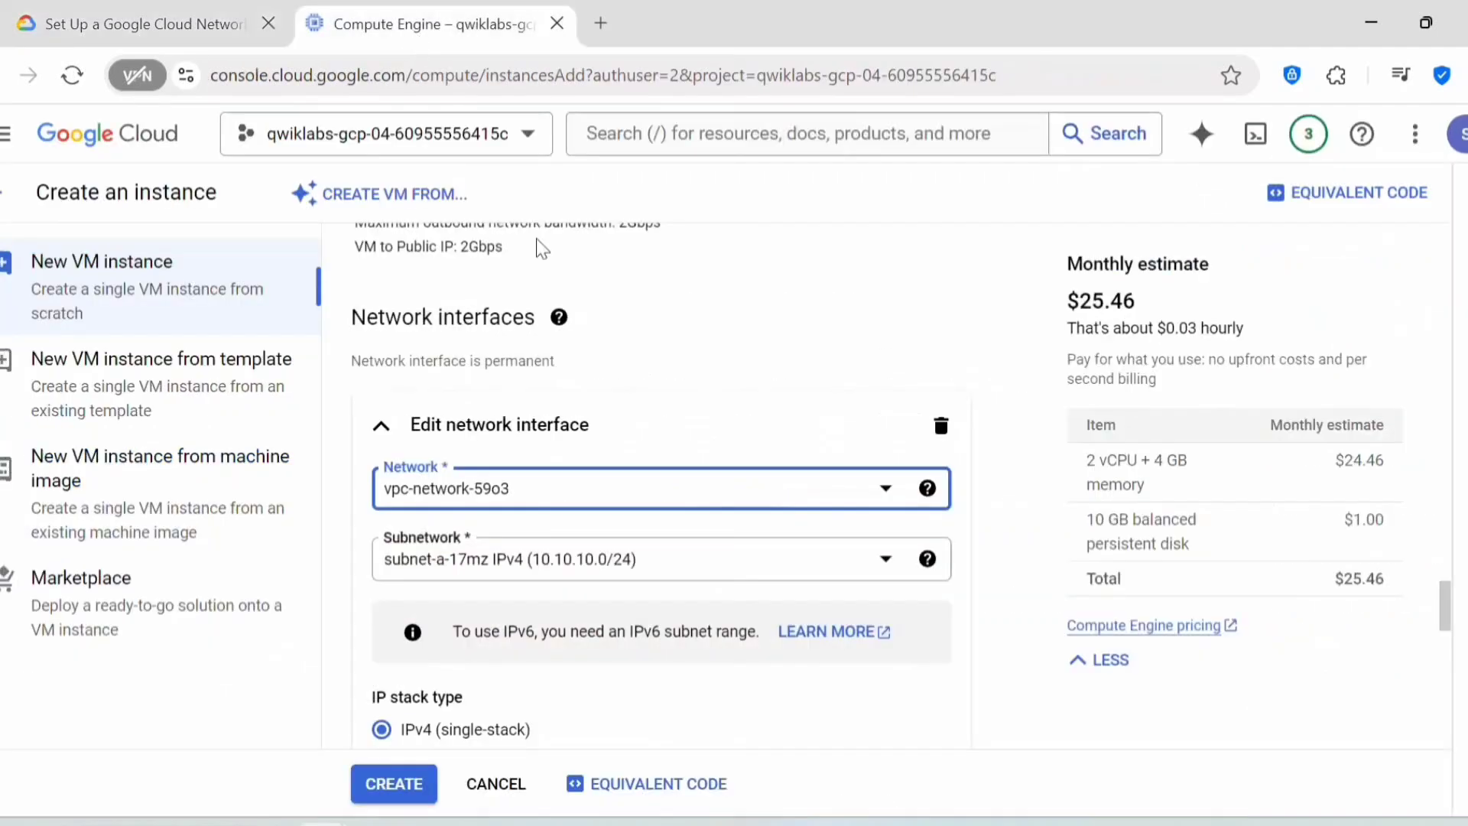
left_click(619, 560)
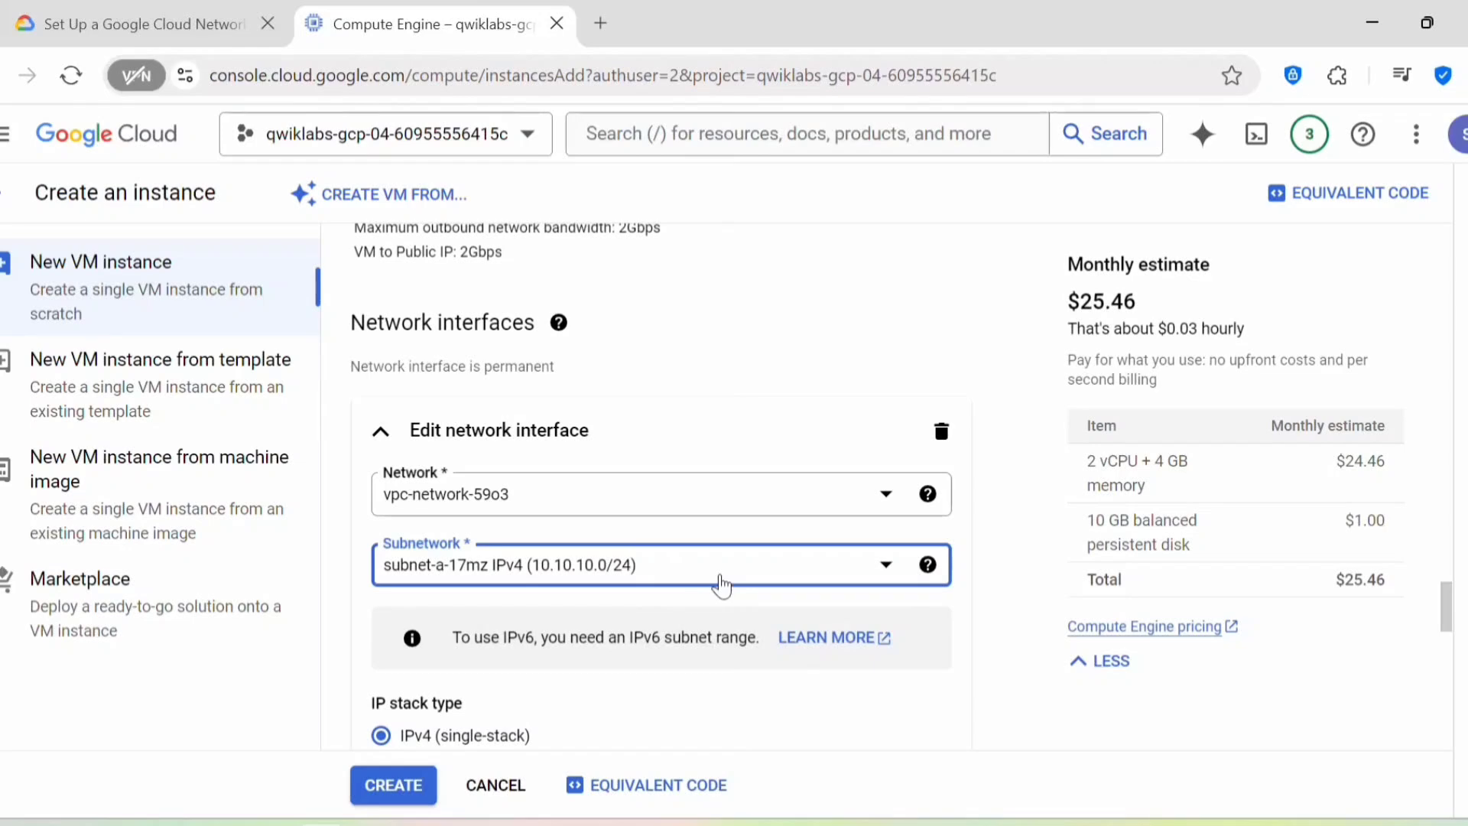
scroll(510, 696, "down", 2)
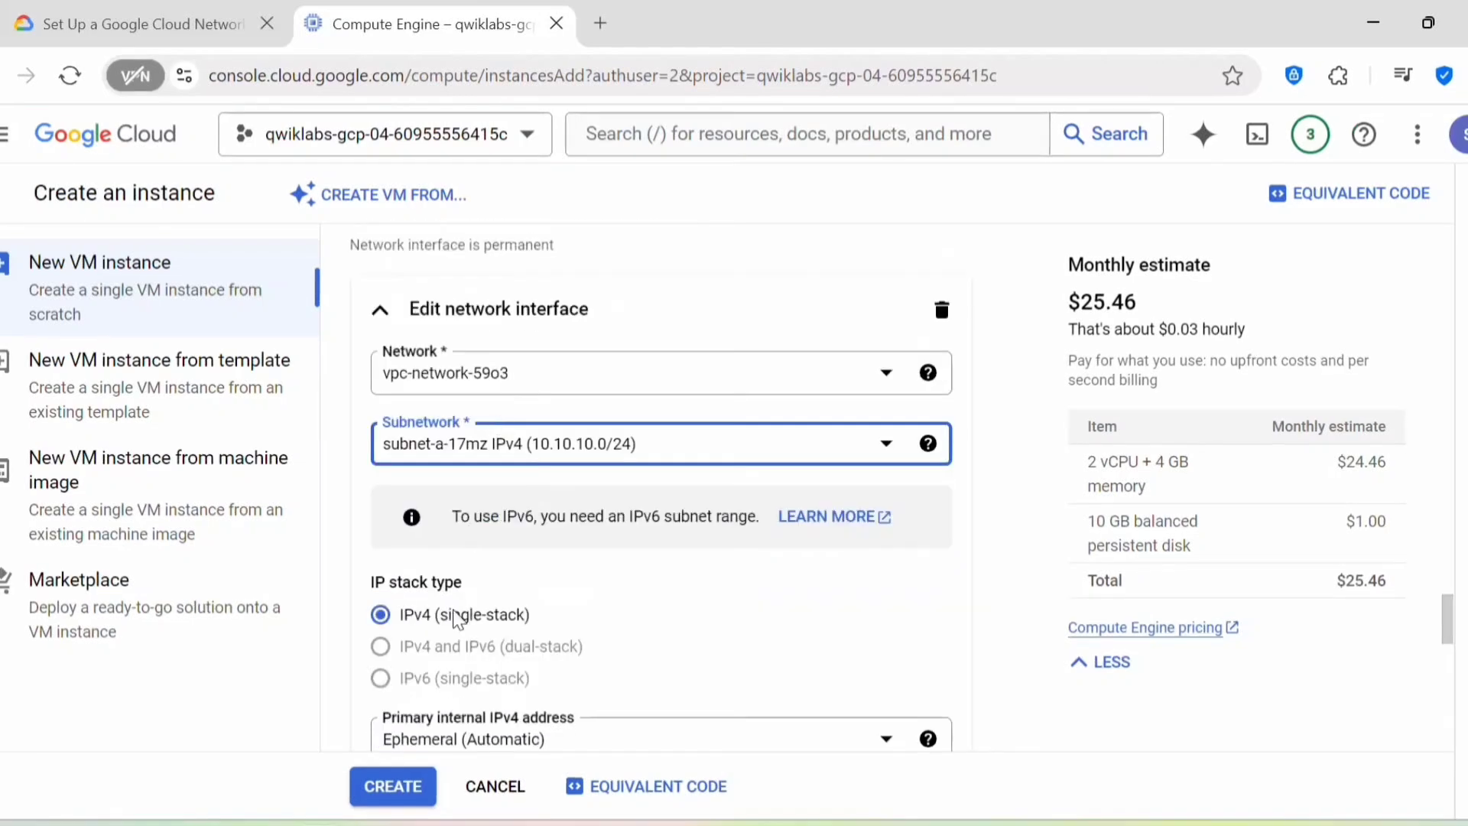
left_click(395, 789)
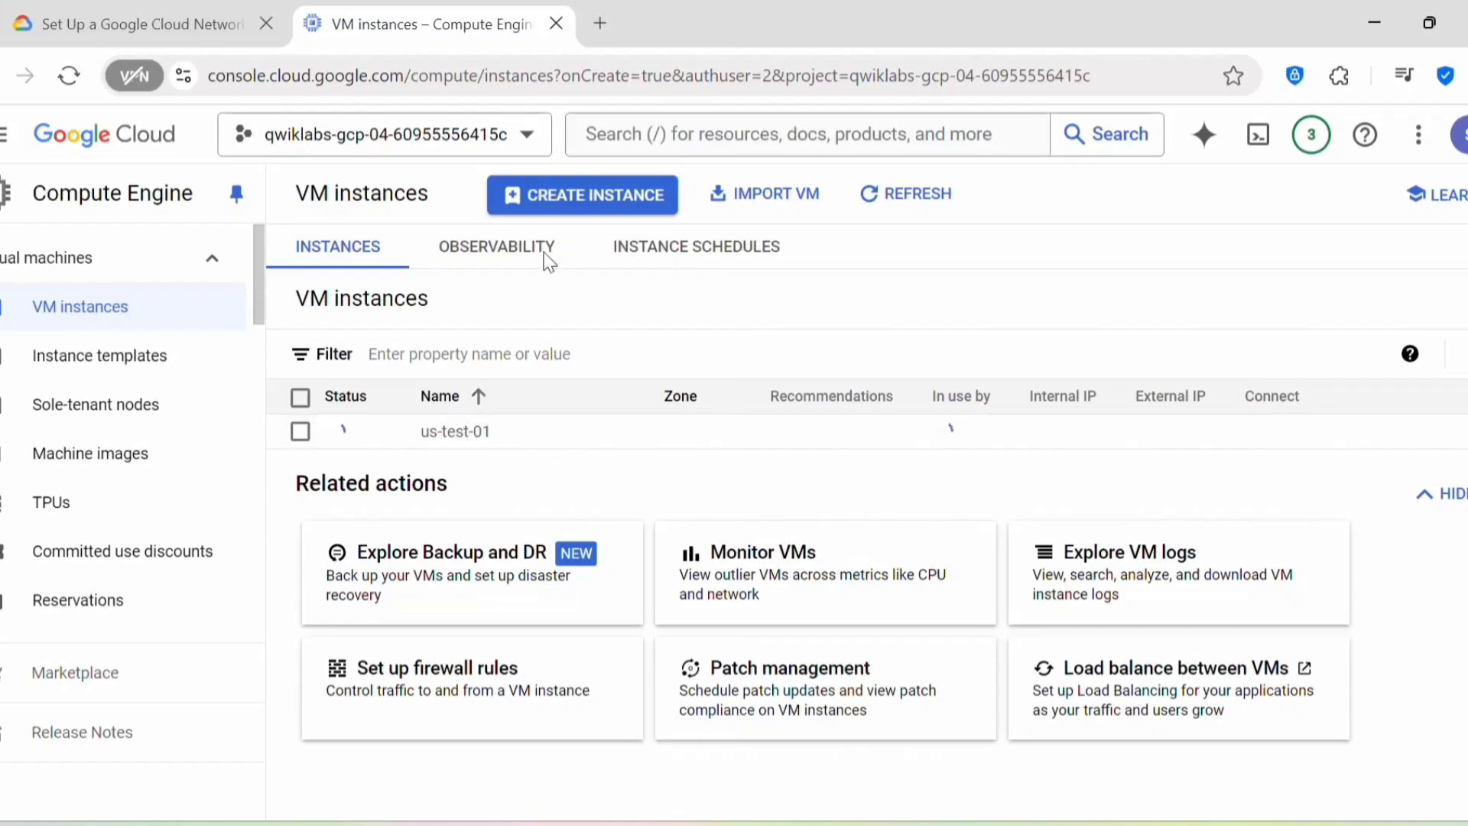
Step: Start another VM instance and name it us-test-02, copying the name from the Task 3 lab instructions
left_click(563, 205)
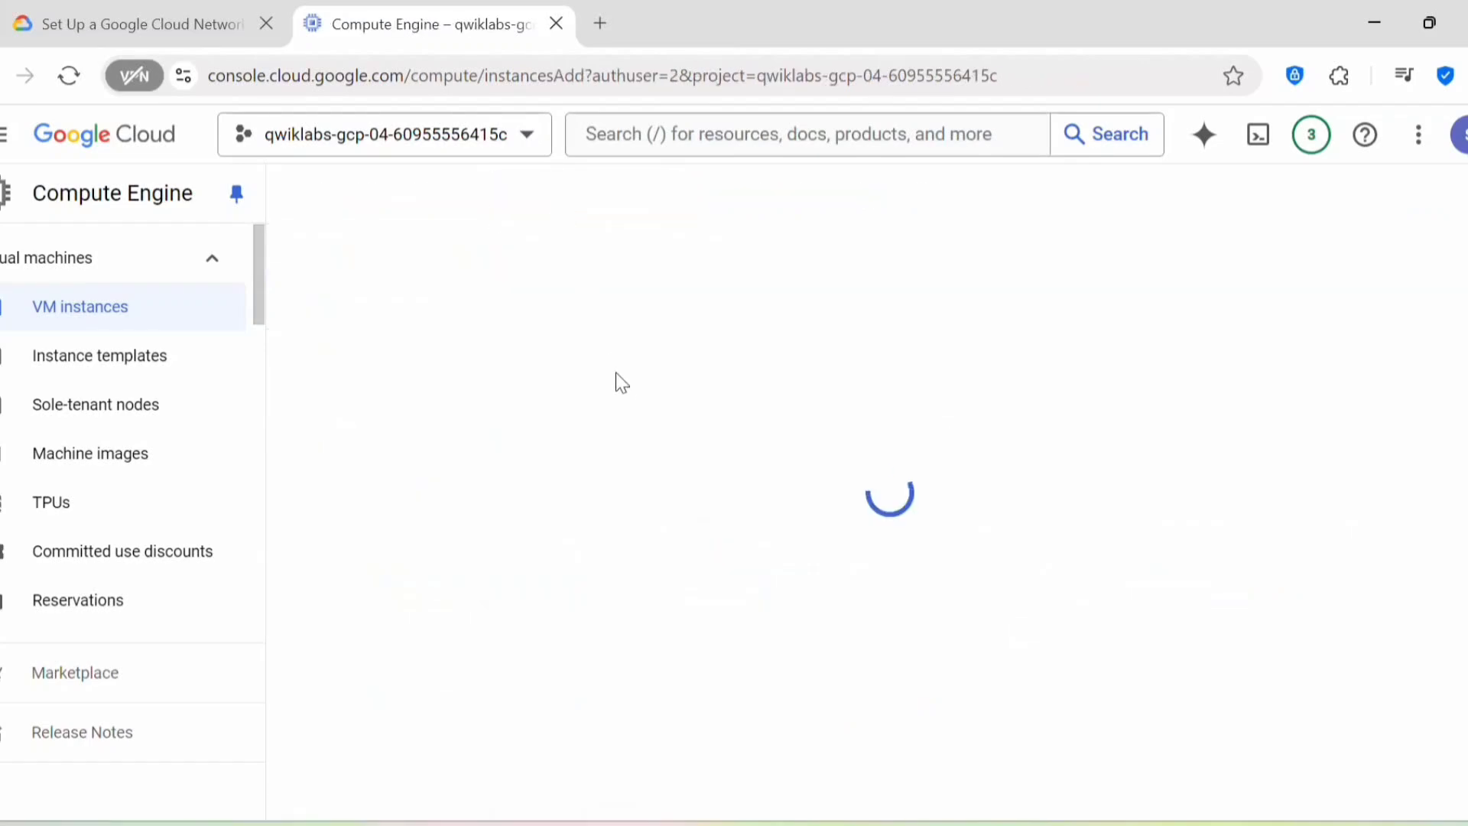
left_click(128, 34)
scroll(781, 543, "down", 2)
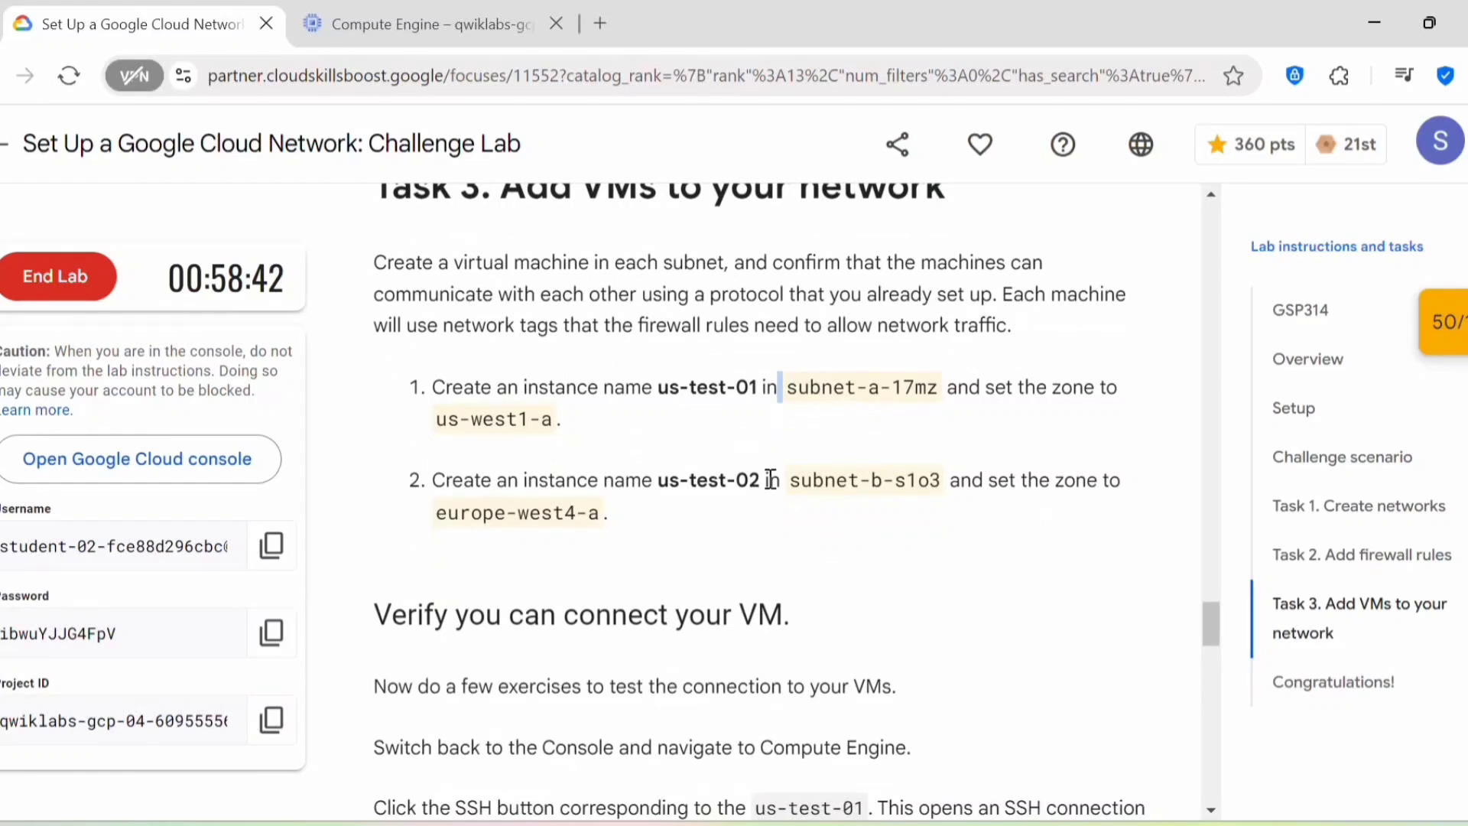
left_click_drag(764, 479, 654, 476)
key("ctrl+c")
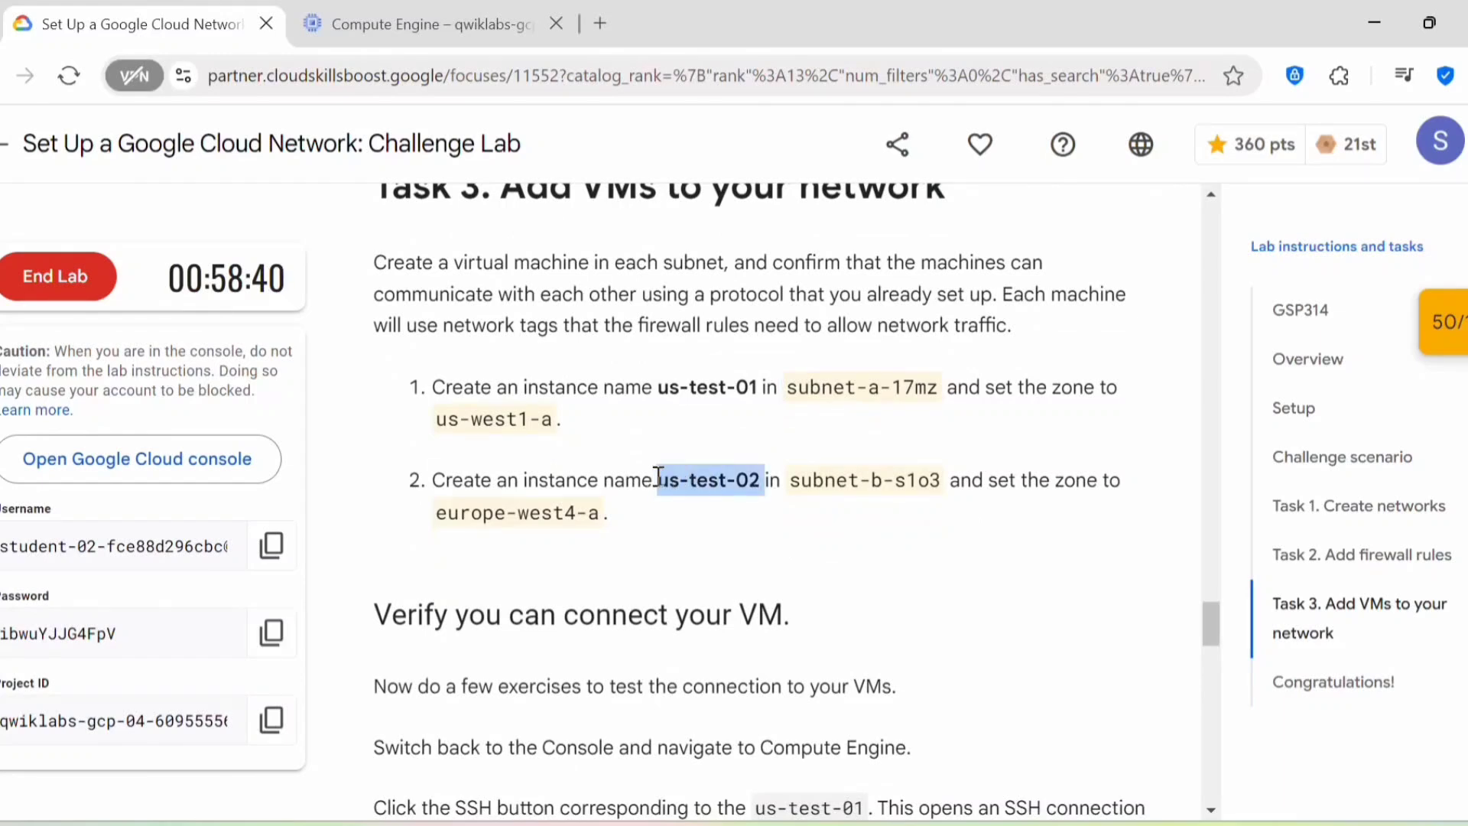
left_click(539, 25)
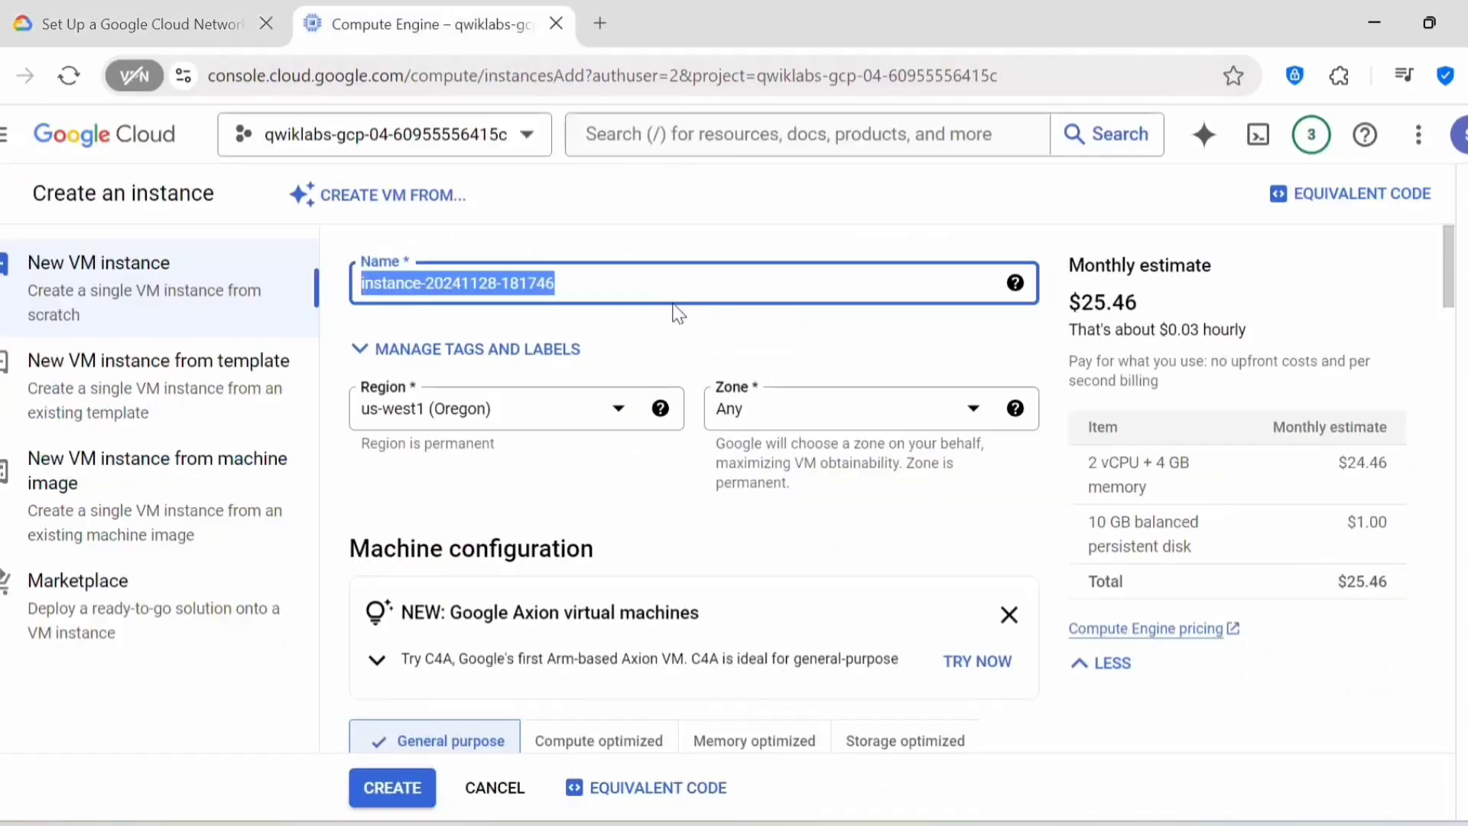
key("ctrl+v")
Step: Check the zone required by the lab, then set us-test-02 to region europe-west4 (Netherlands) and zone europe-west4-a
key("ctrl+Tab")
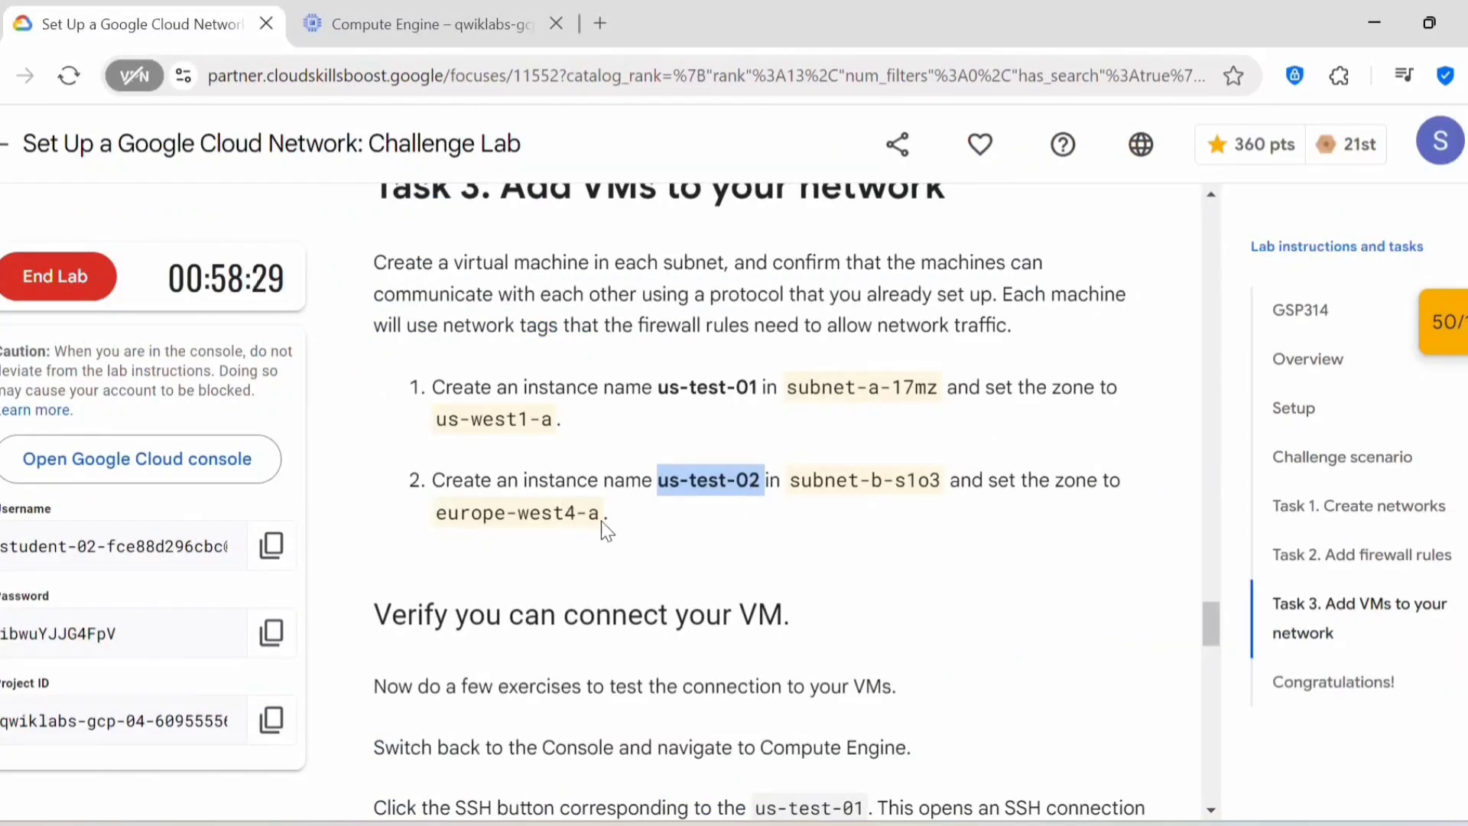
left_click(485, 22)
left_click(520, 408)
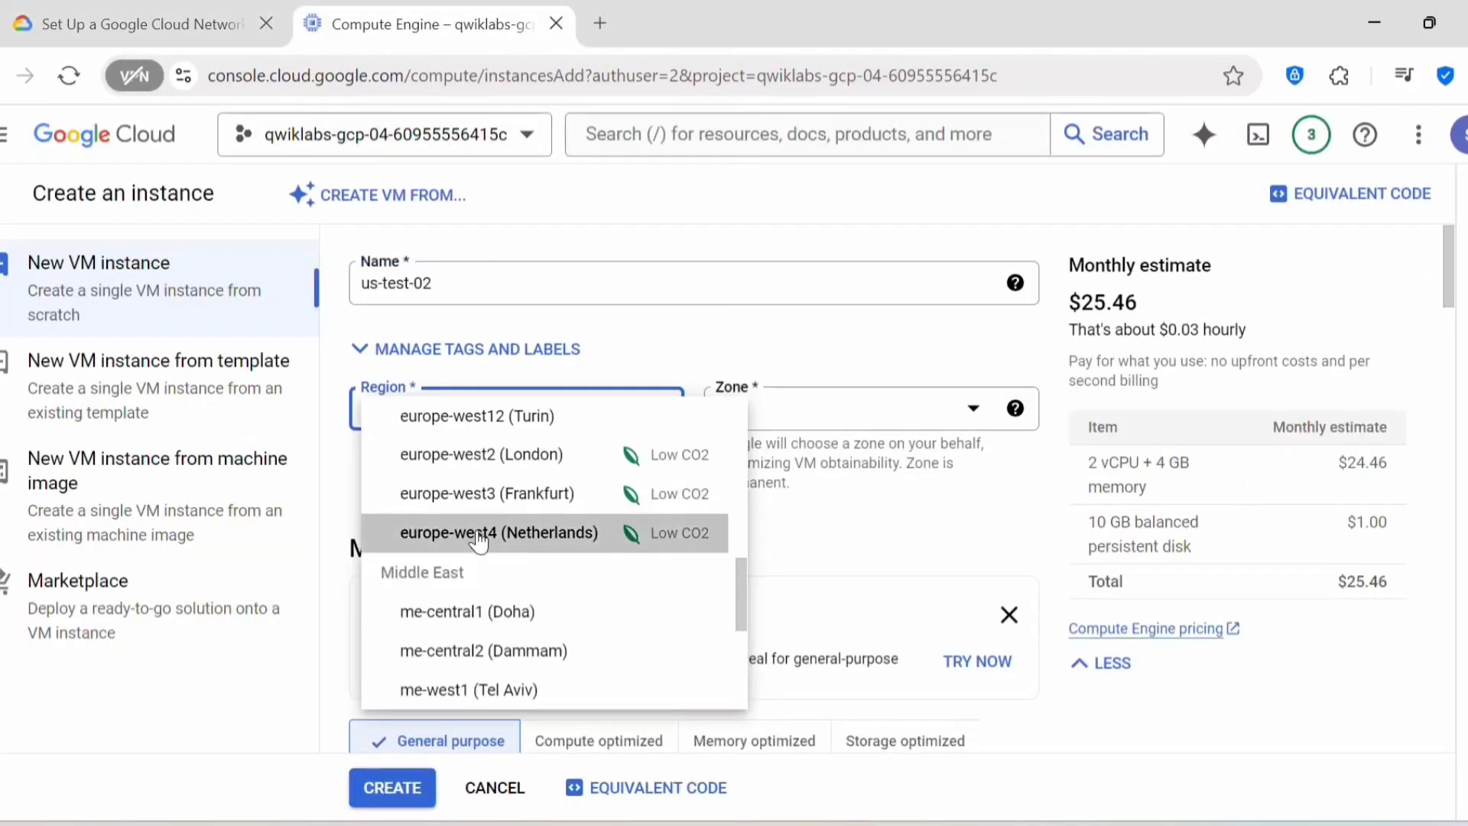
left_click(494, 530)
left_click(809, 421)
left_click(833, 462)
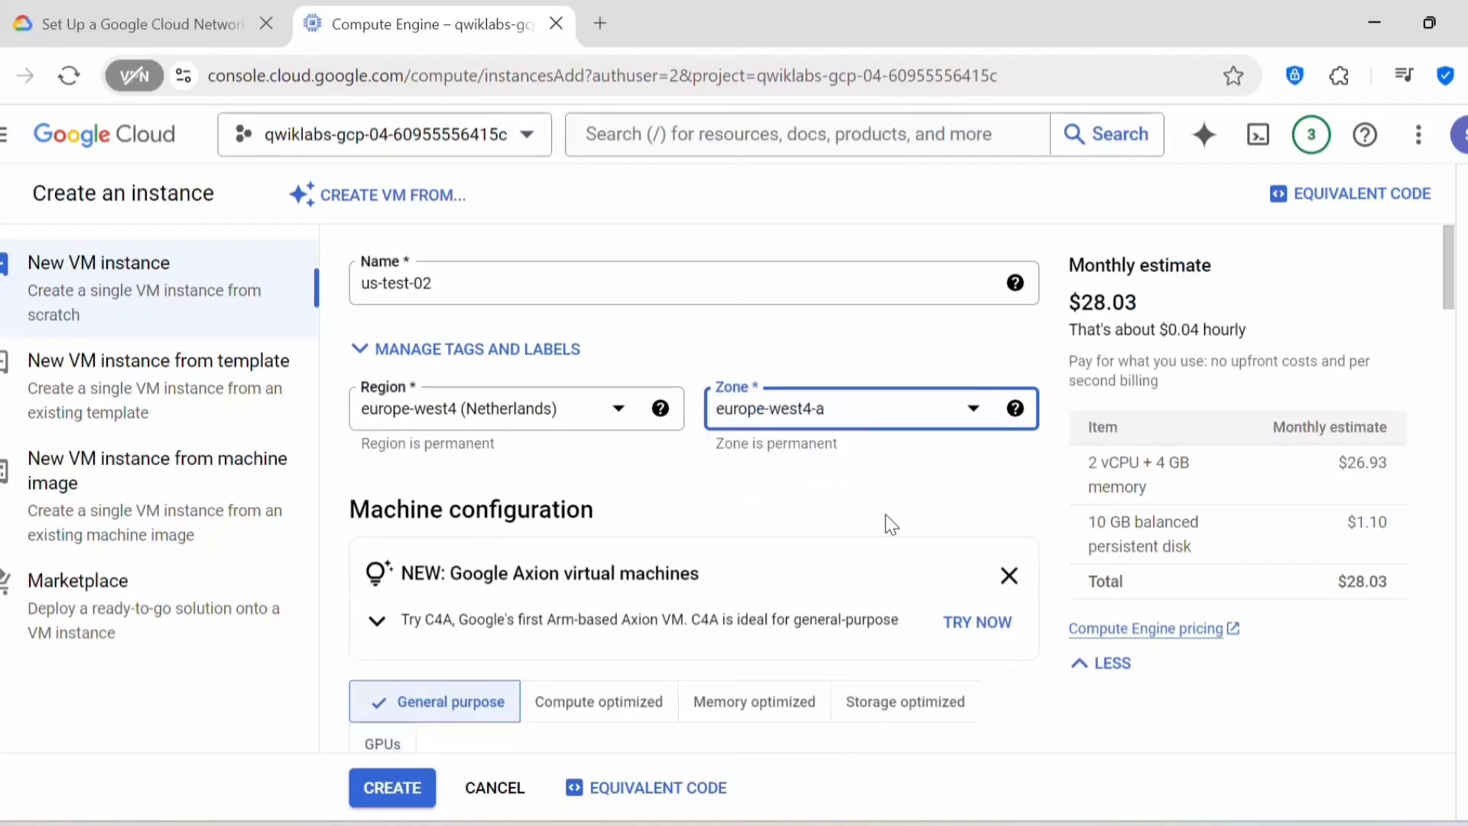
Step: In the advanced networking options of us-test-02, set the default network interface's network to vpc-network-59o3
scroll(845, 548, "down", 8)
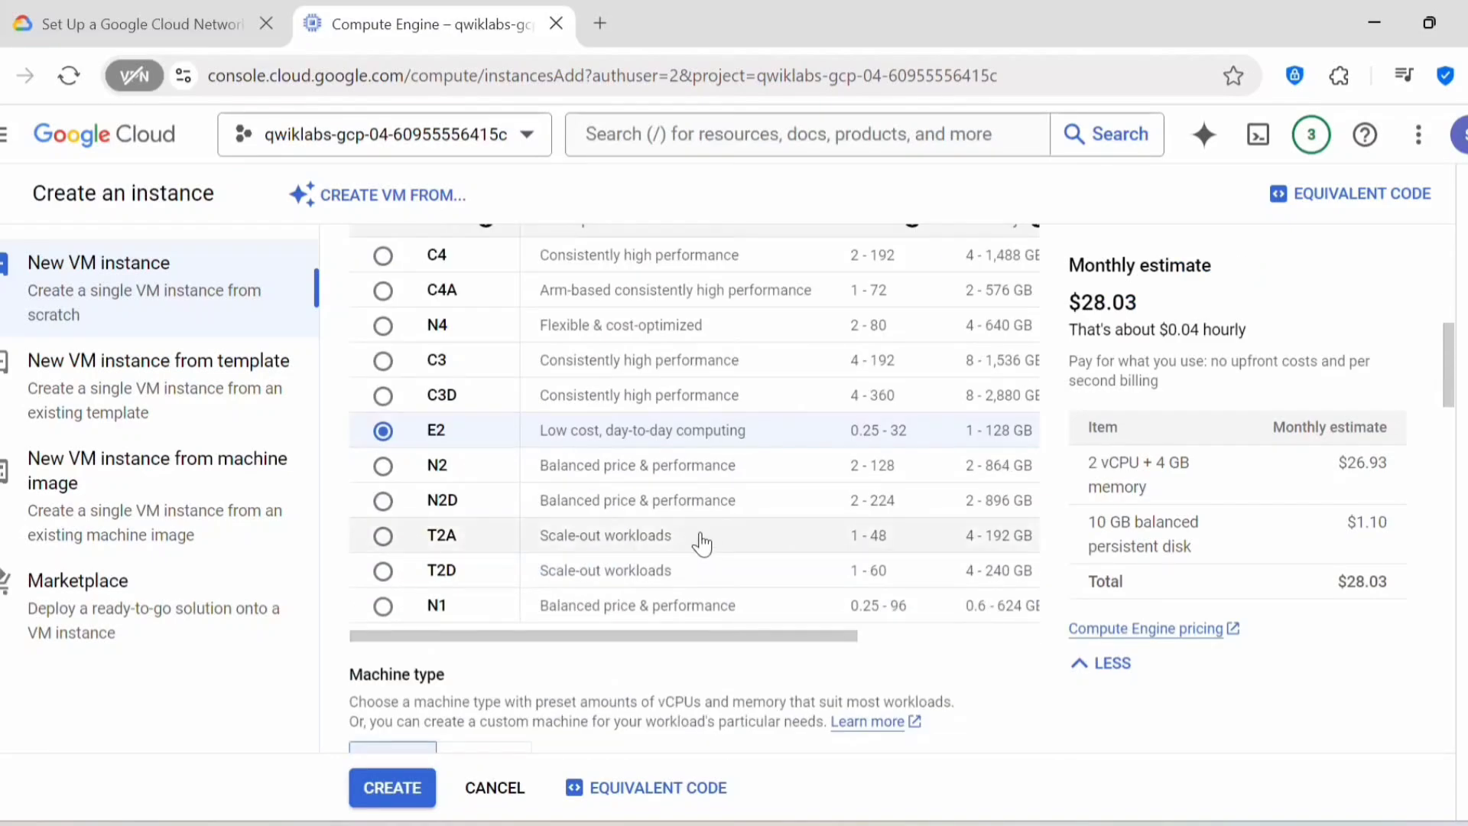
scroll(704, 544, "down", 2)
scroll(702, 544, "down", 12)
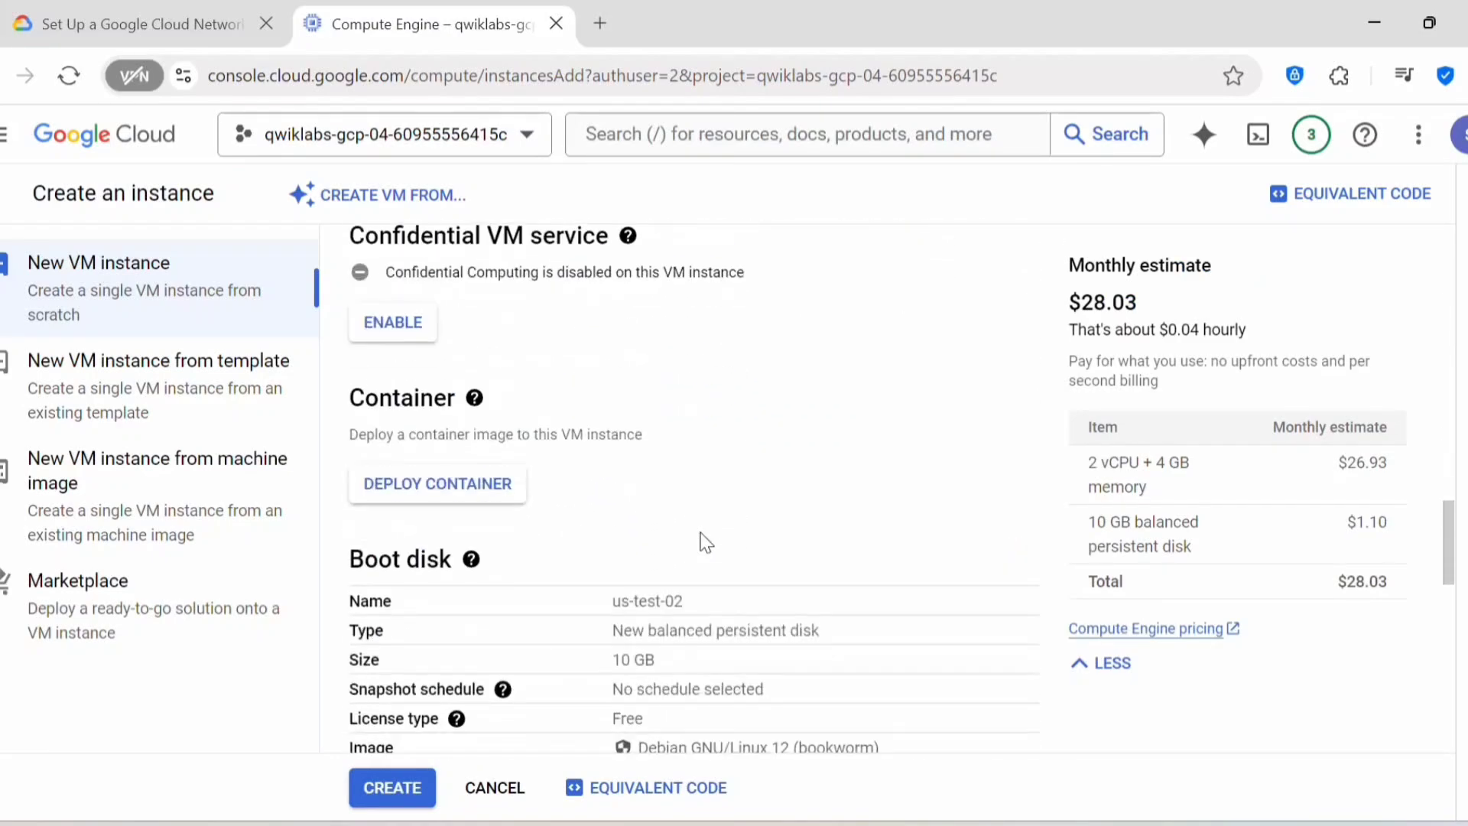
scroll(702, 543, "down", 15)
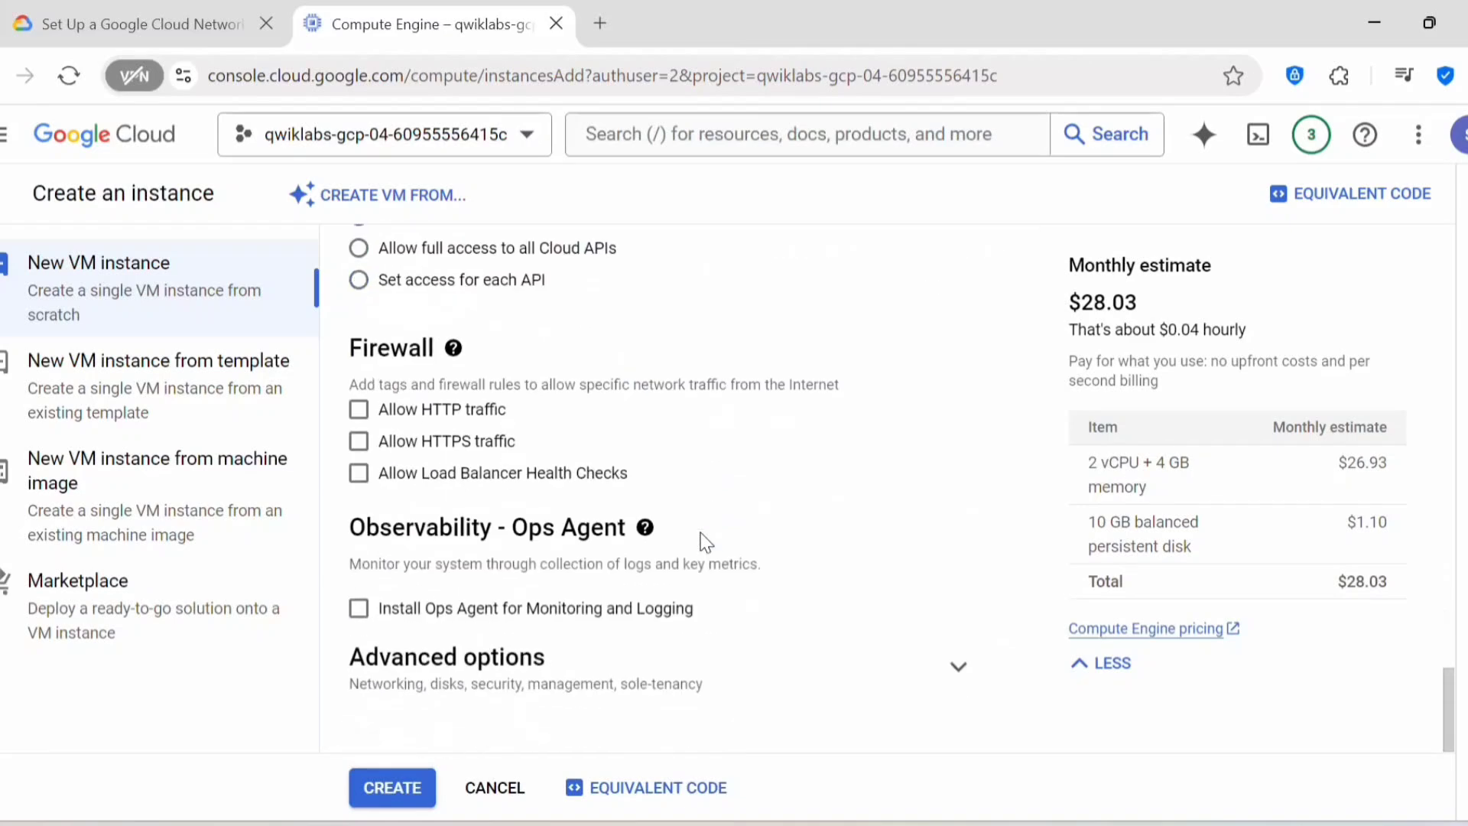
left_click(743, 659)
scroll(734, 611, "down", 5)
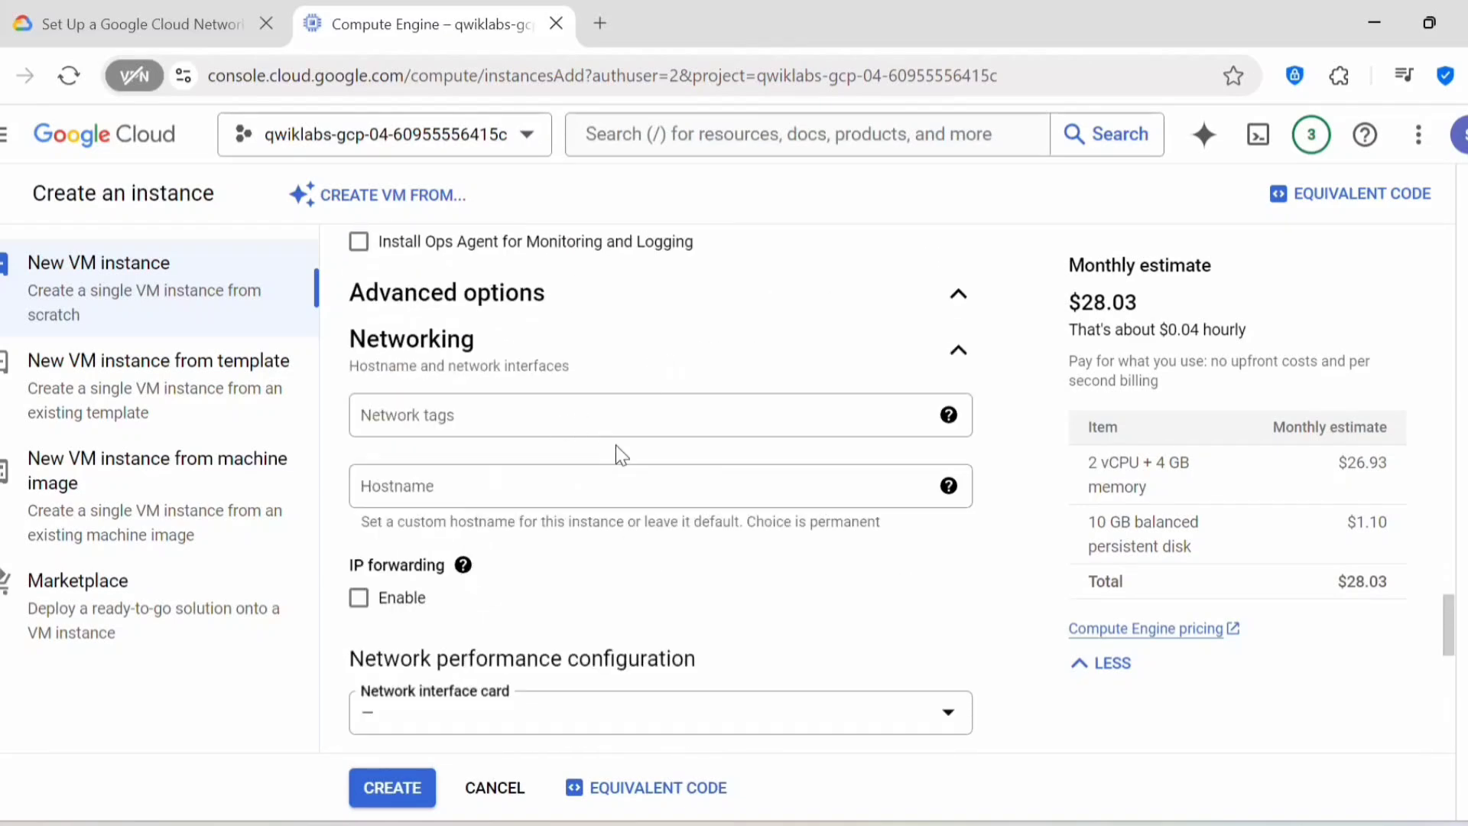
scroll(632, 603, "down", 5)
left_click(646, 404)
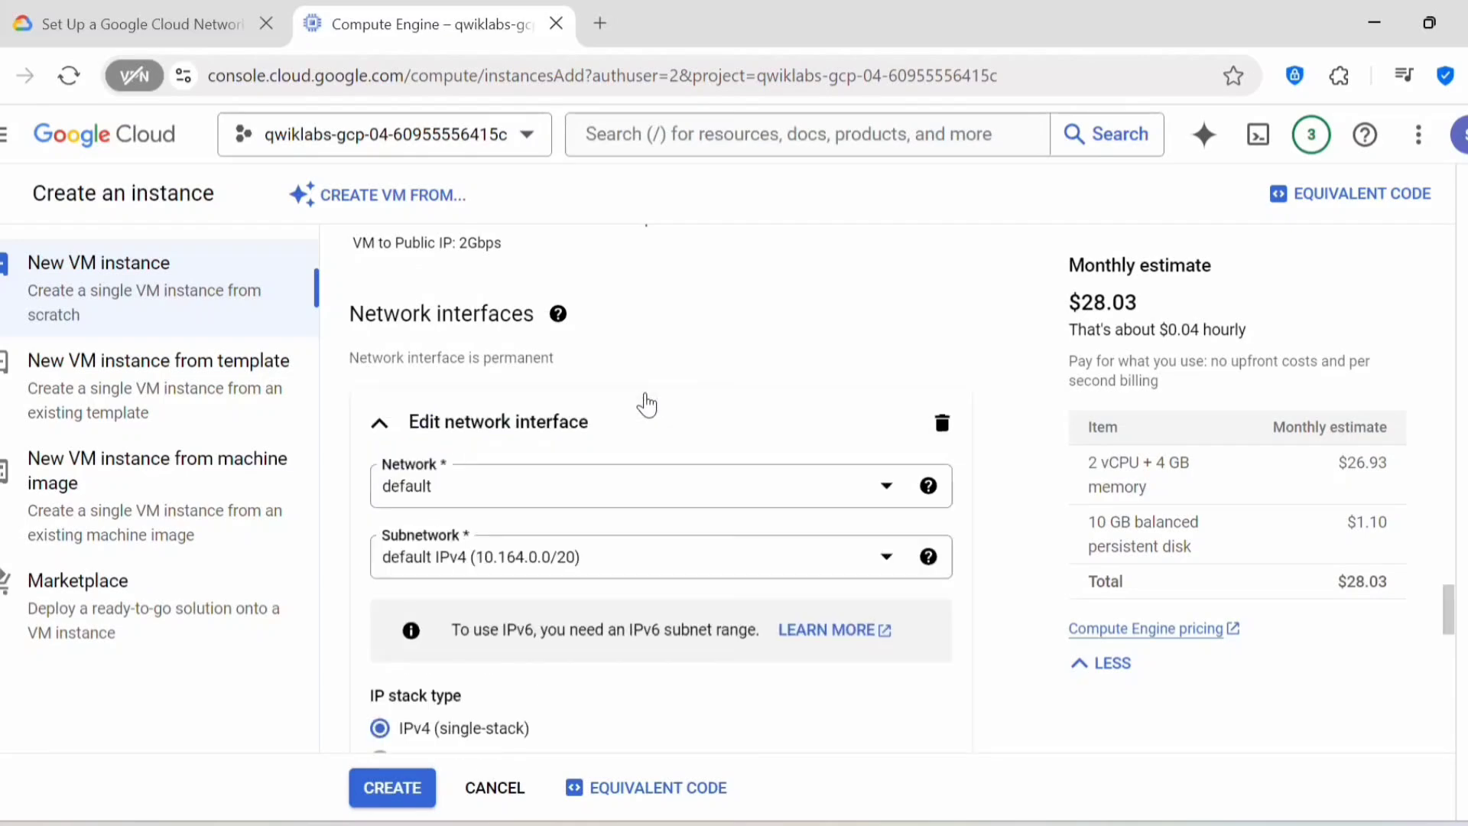
left_click(470, 497)
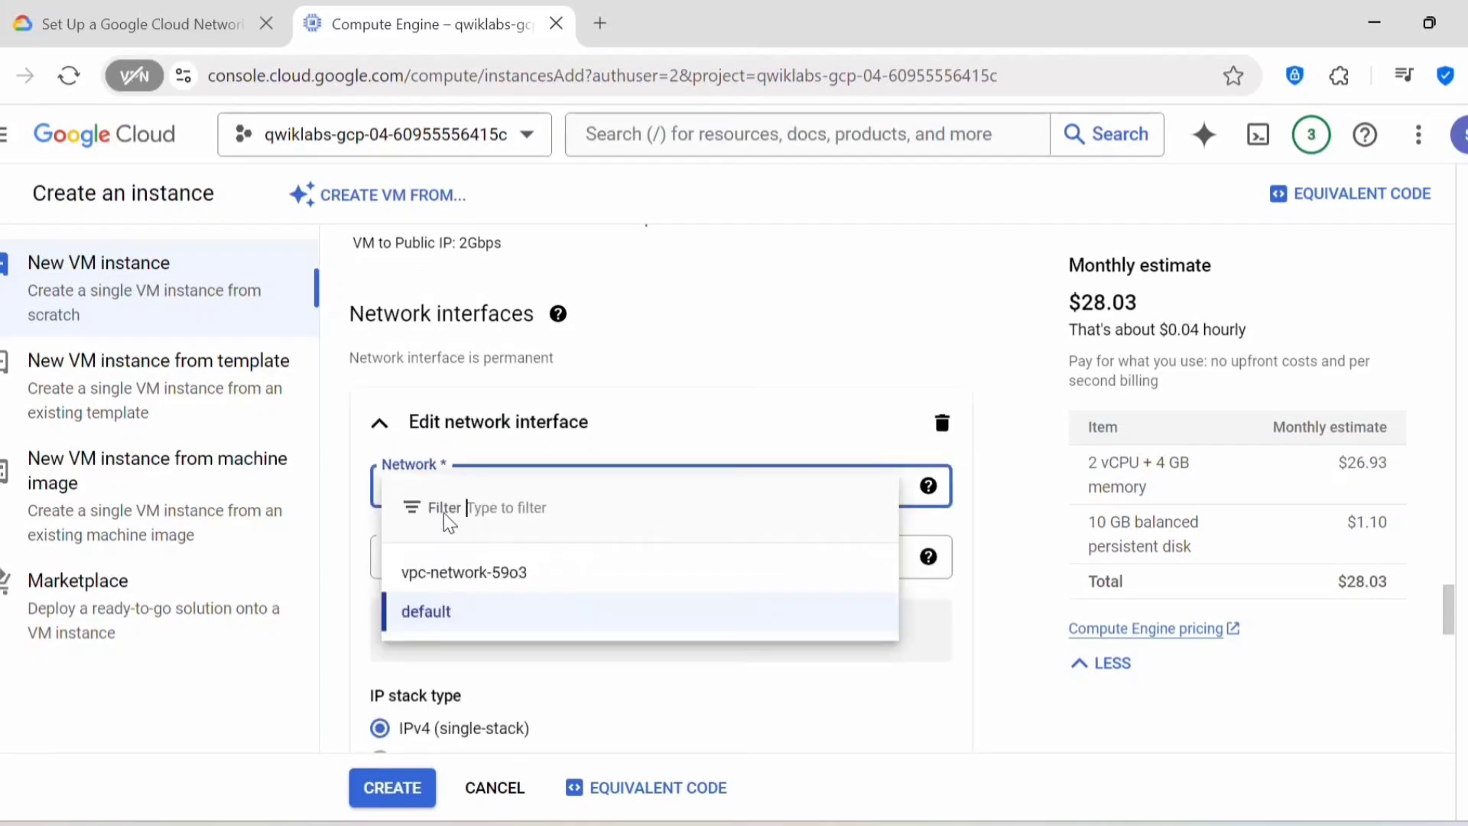
left_click(489, 570)
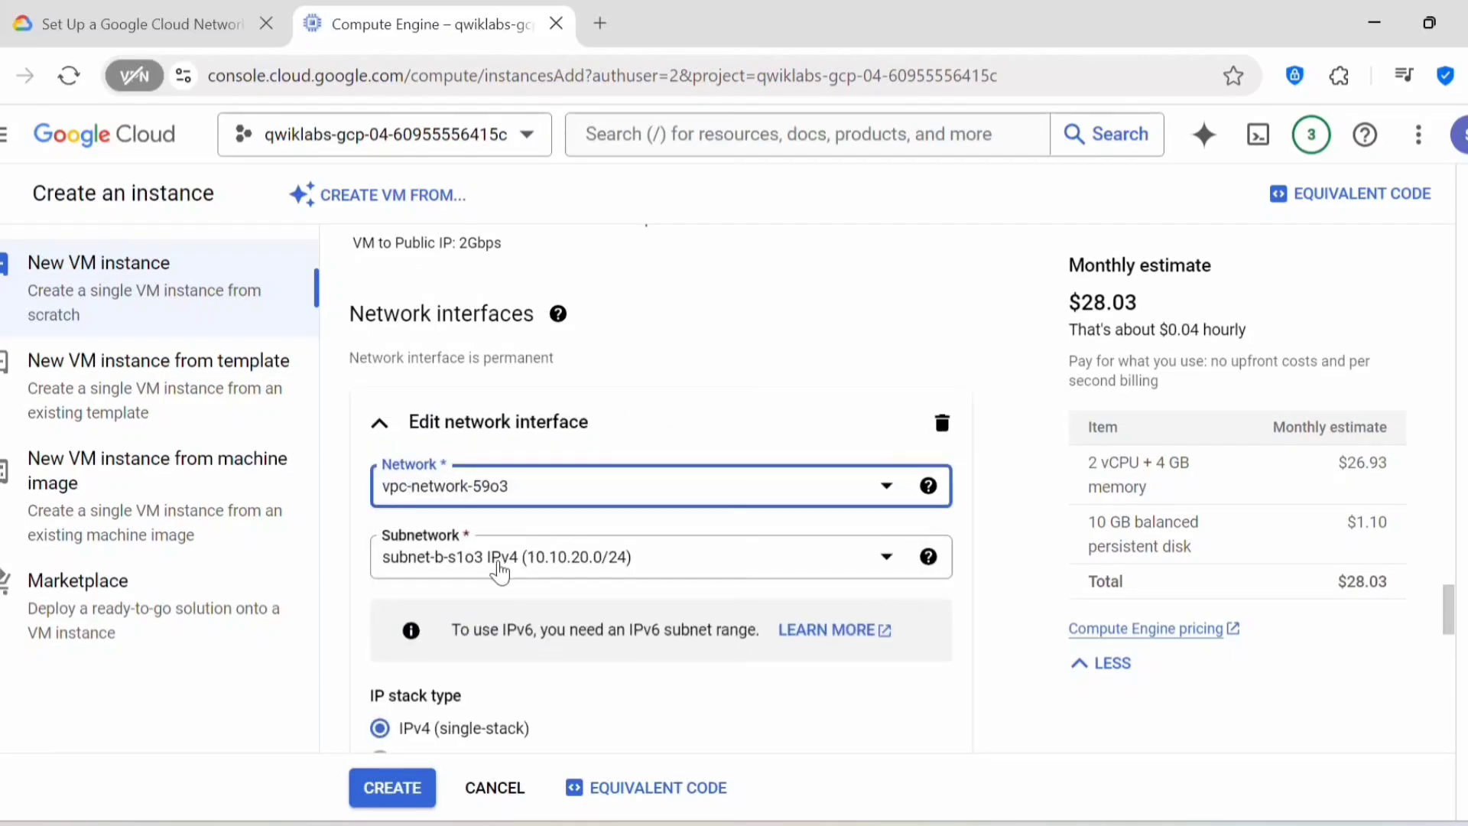
Step: Select subnet-b-s1o3 as the network interface's subnetwork and create the us-test-02 VM
left_click(501, 560)
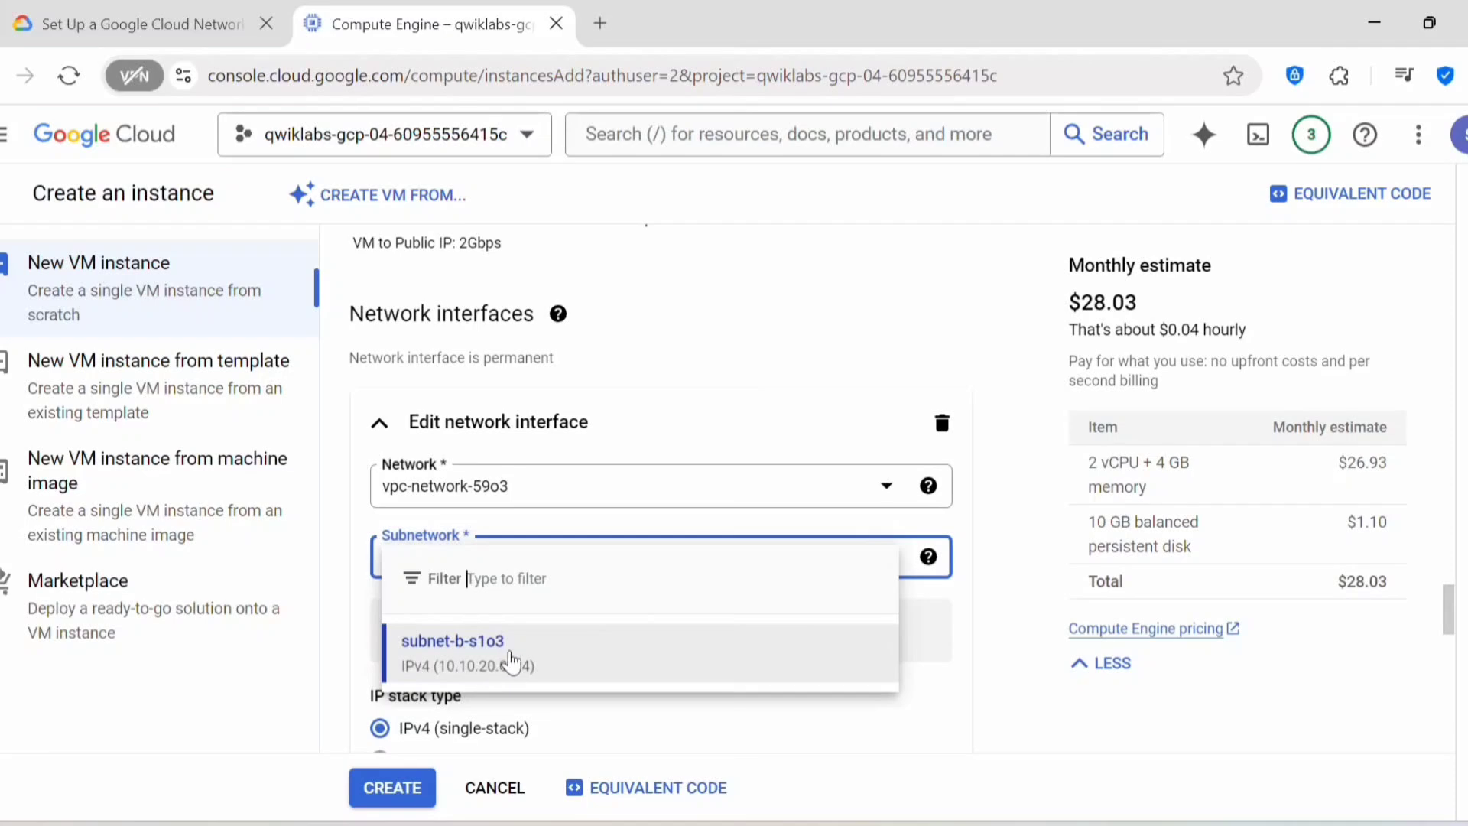
left_click(511, 662)
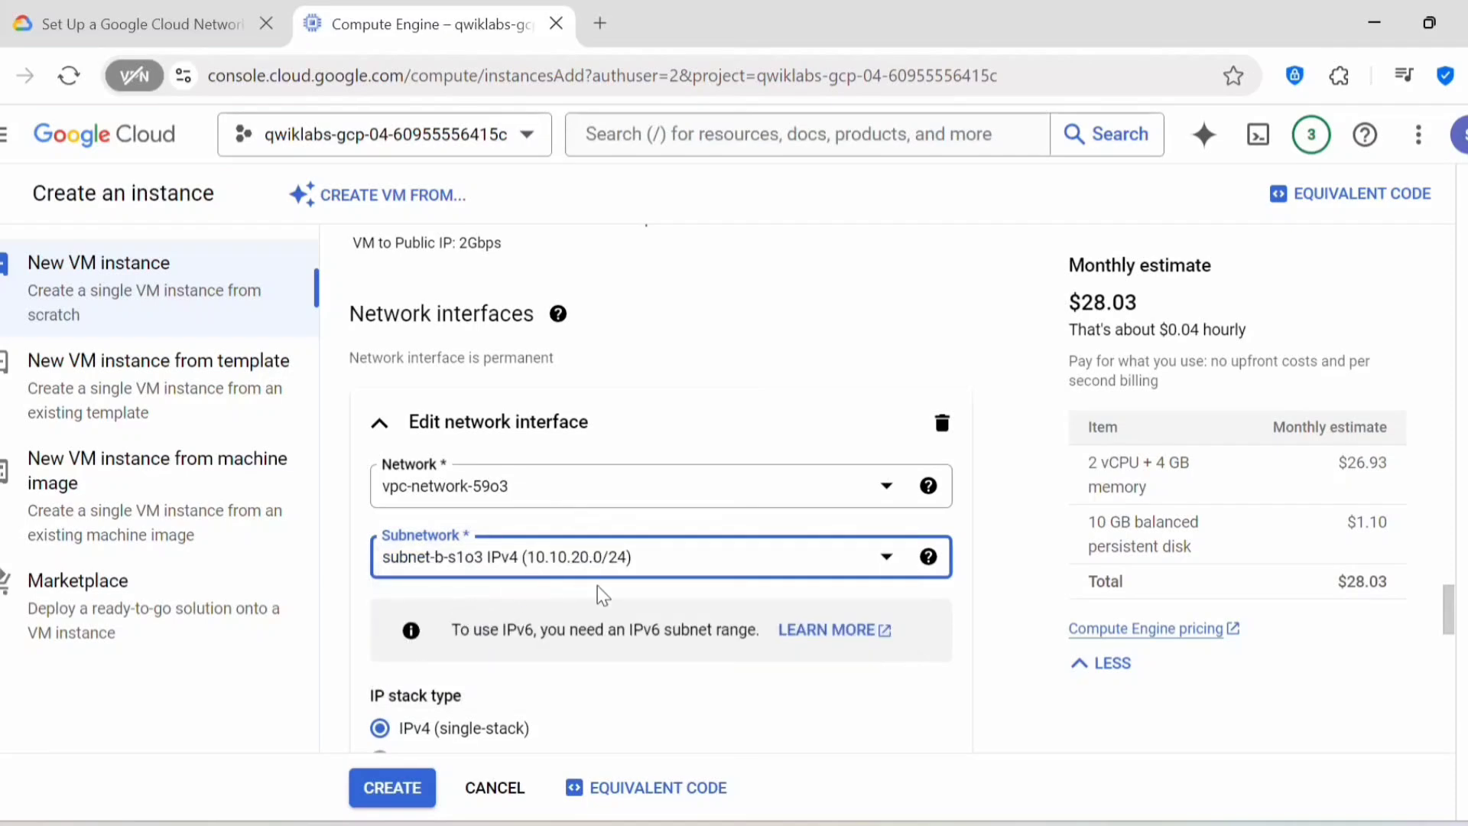
scroll(583, 644, "down", 2)
left_click(393, 788)
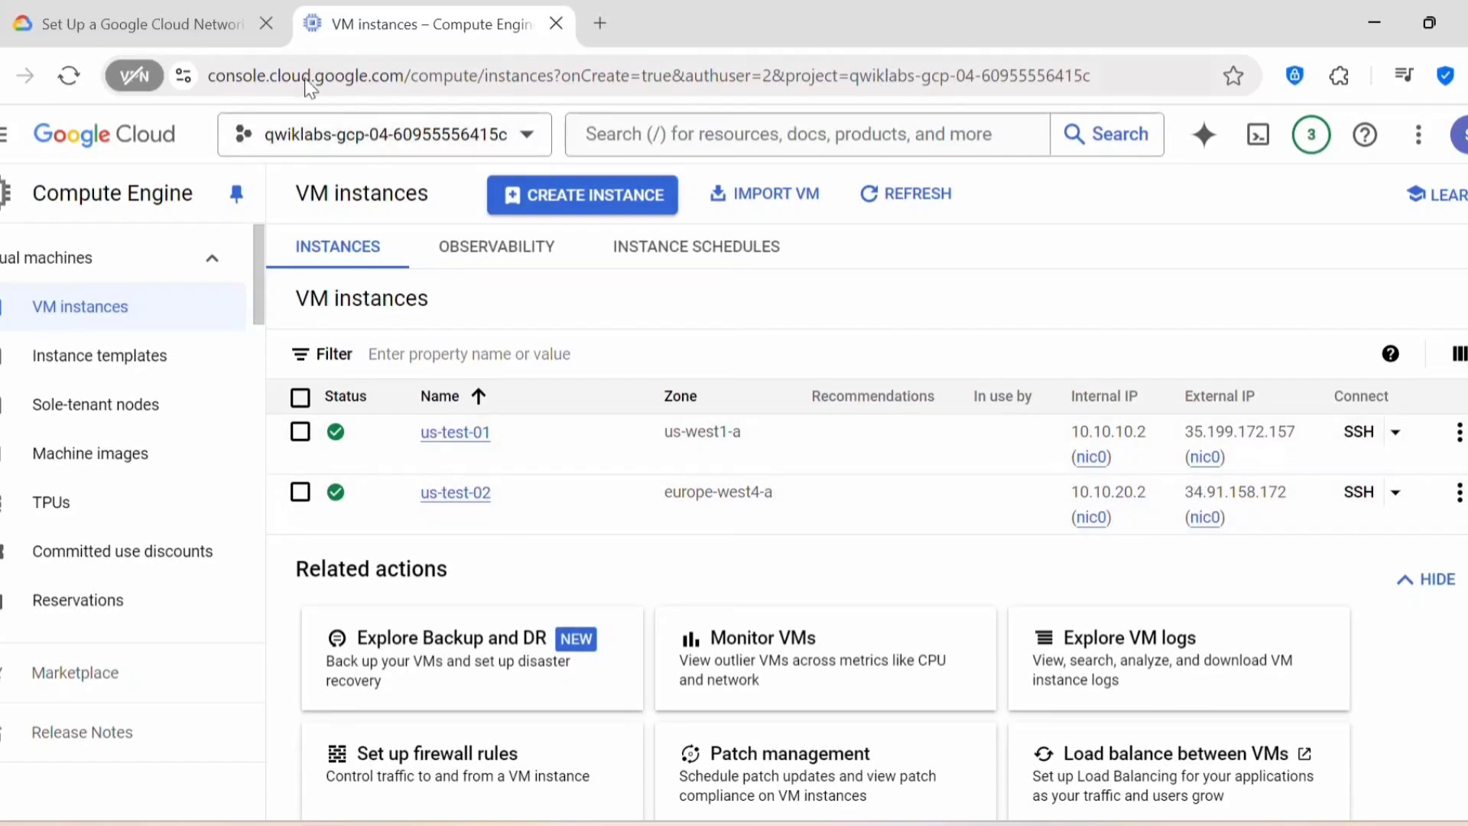
Step: Read the lab page's instructions on verifying the VM connection over SSH with the ping command
left_click(176, 14)
scroll(482, 416, "up", 1)
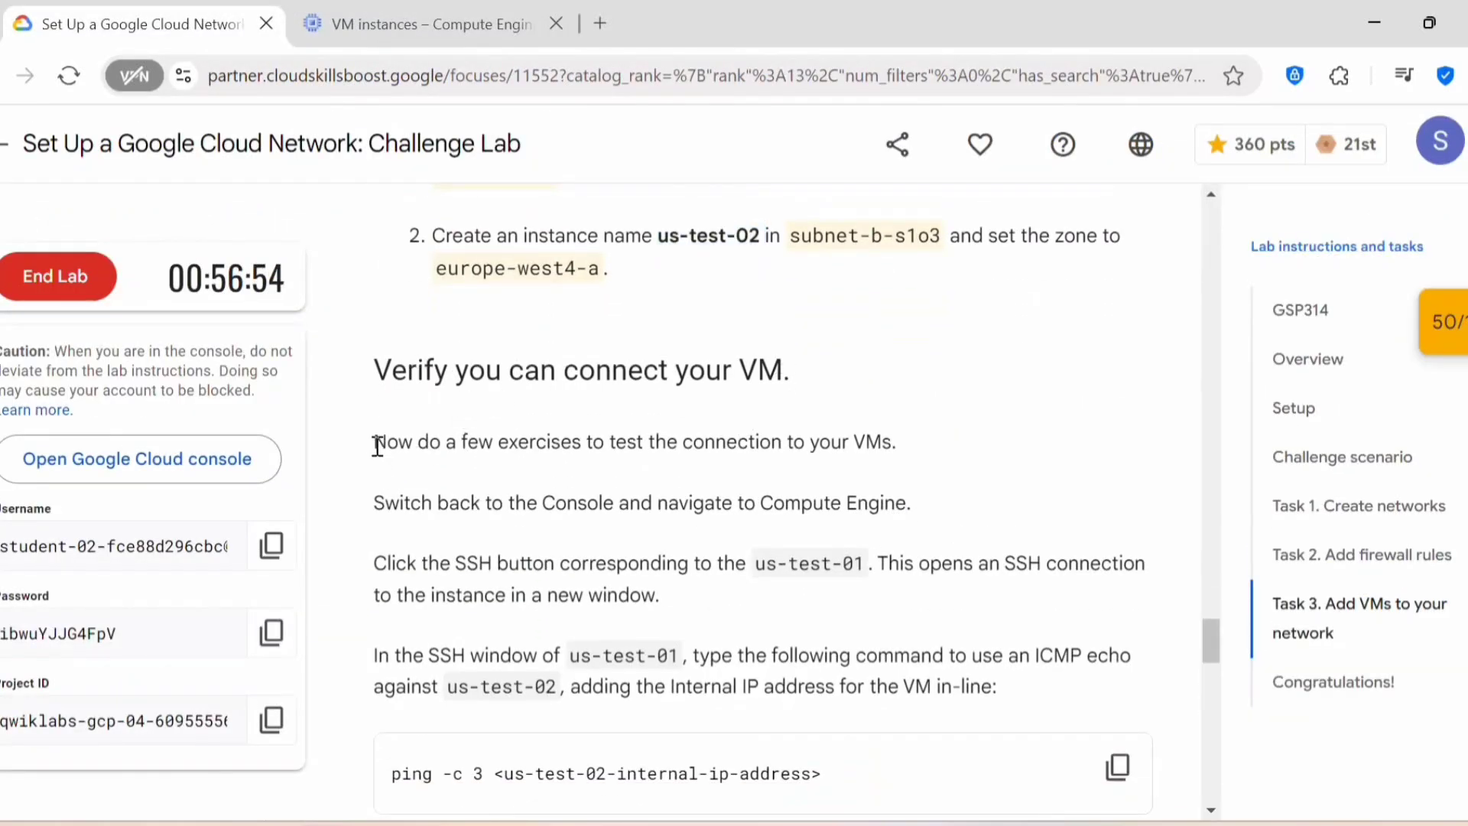
left_click_drag(377, 446, 887, 448)
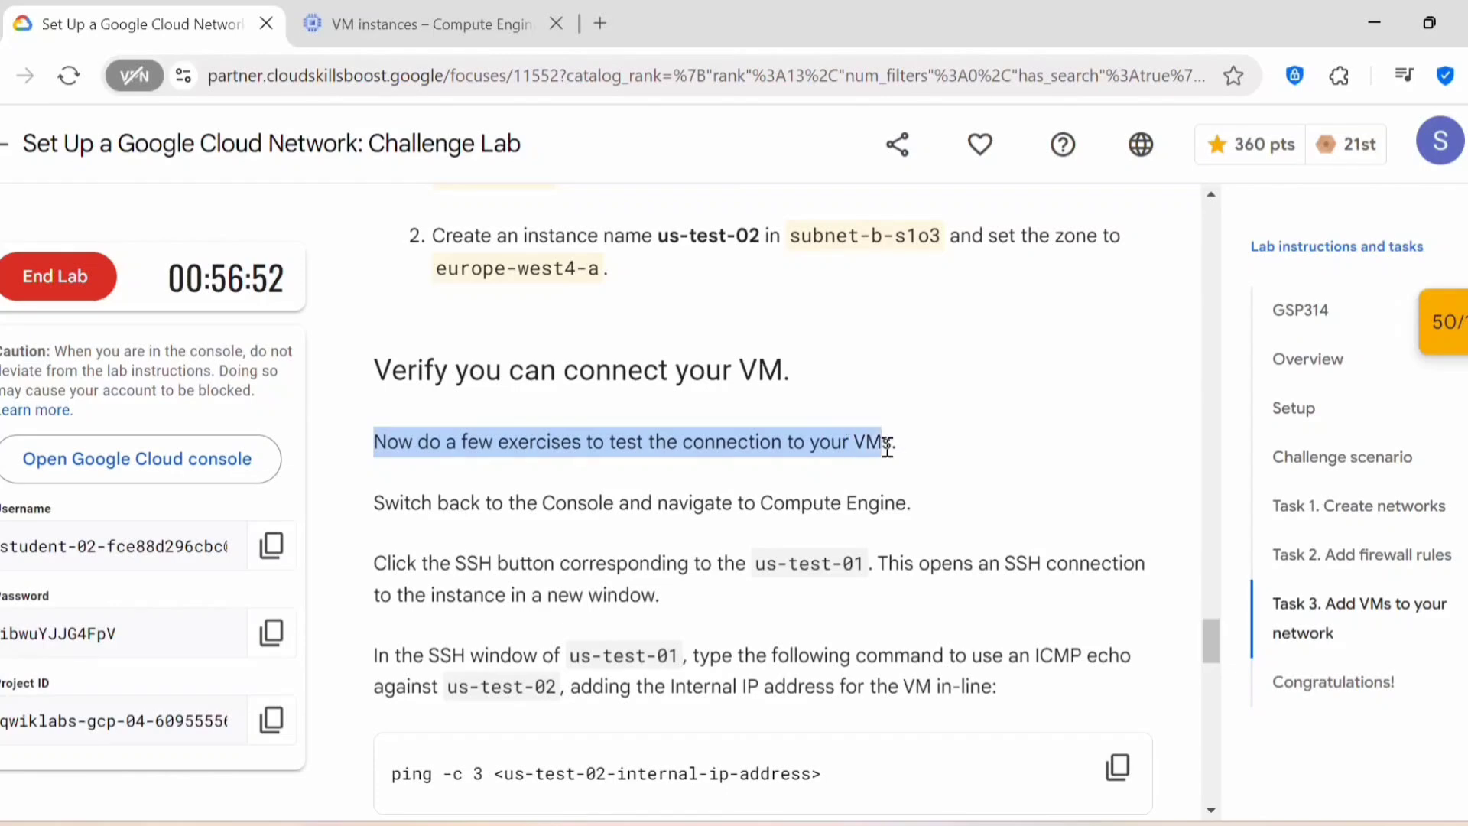
scroll(592, 347, "down", 3)
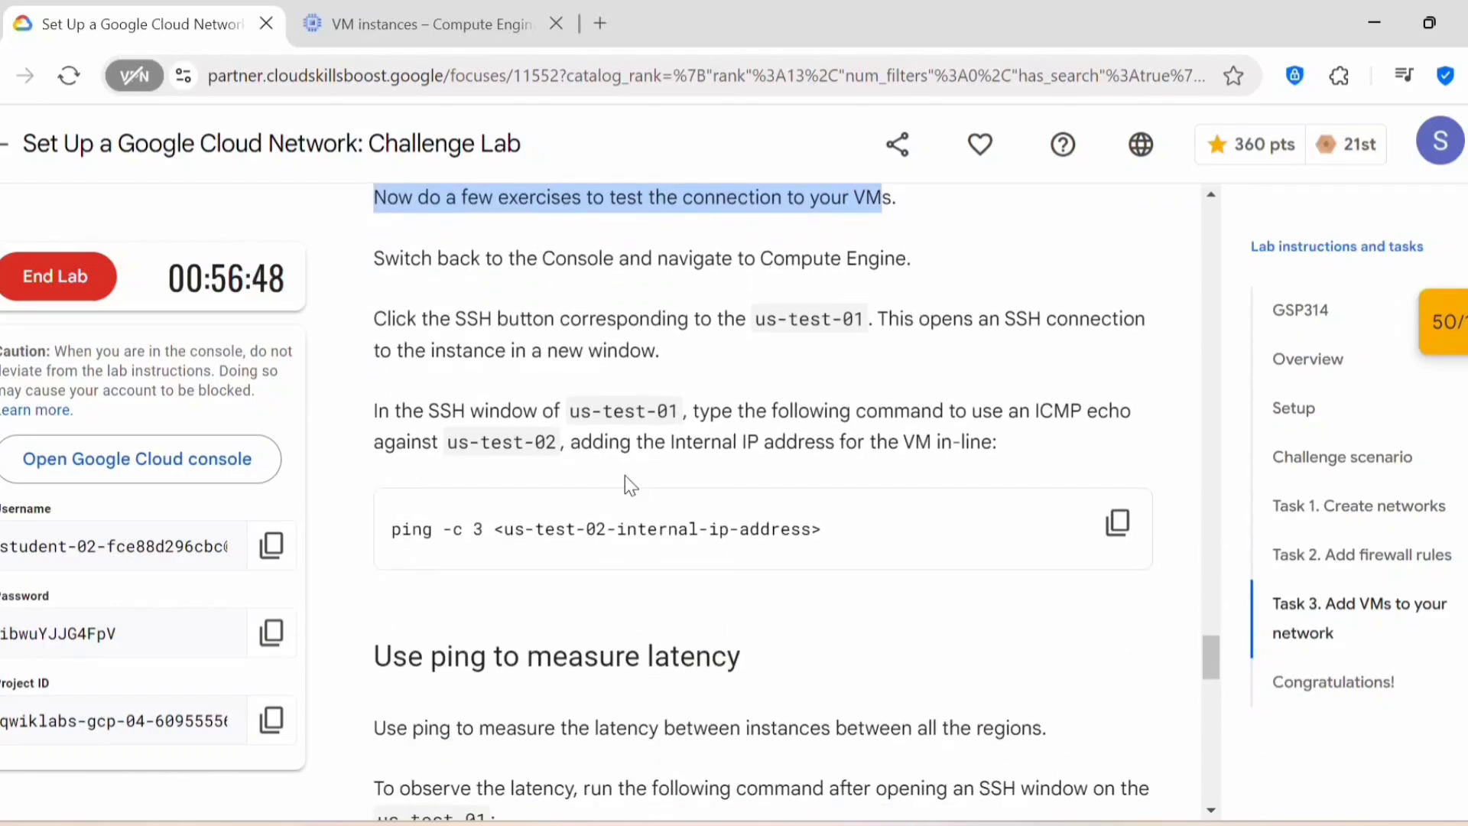
Step: Open an SSH connection to us-test-01 from the VM instances list, then check the ping command's target VM in the lab instructions
left_click(433, 32)
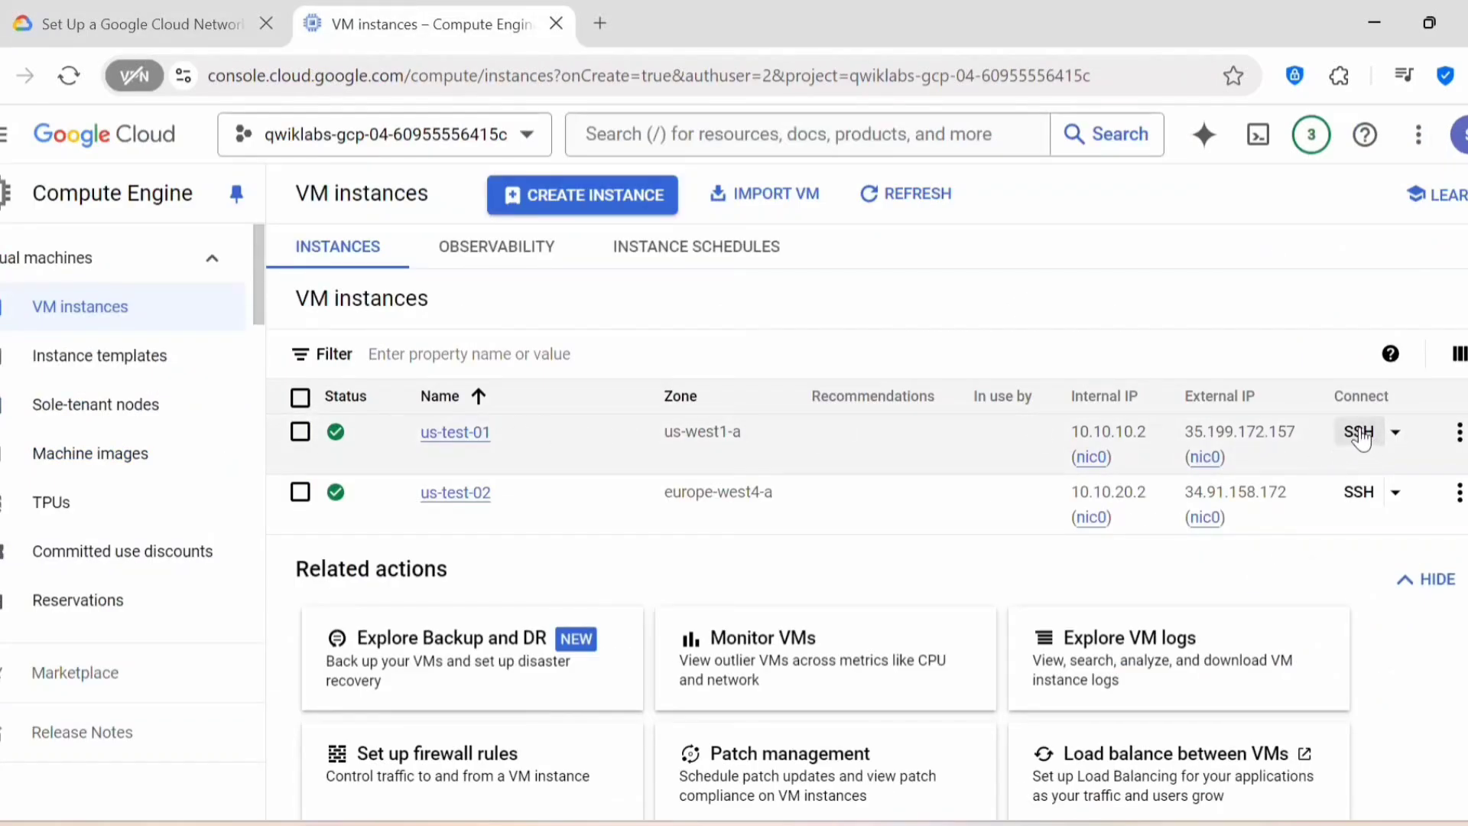
left_click(1360, 435)
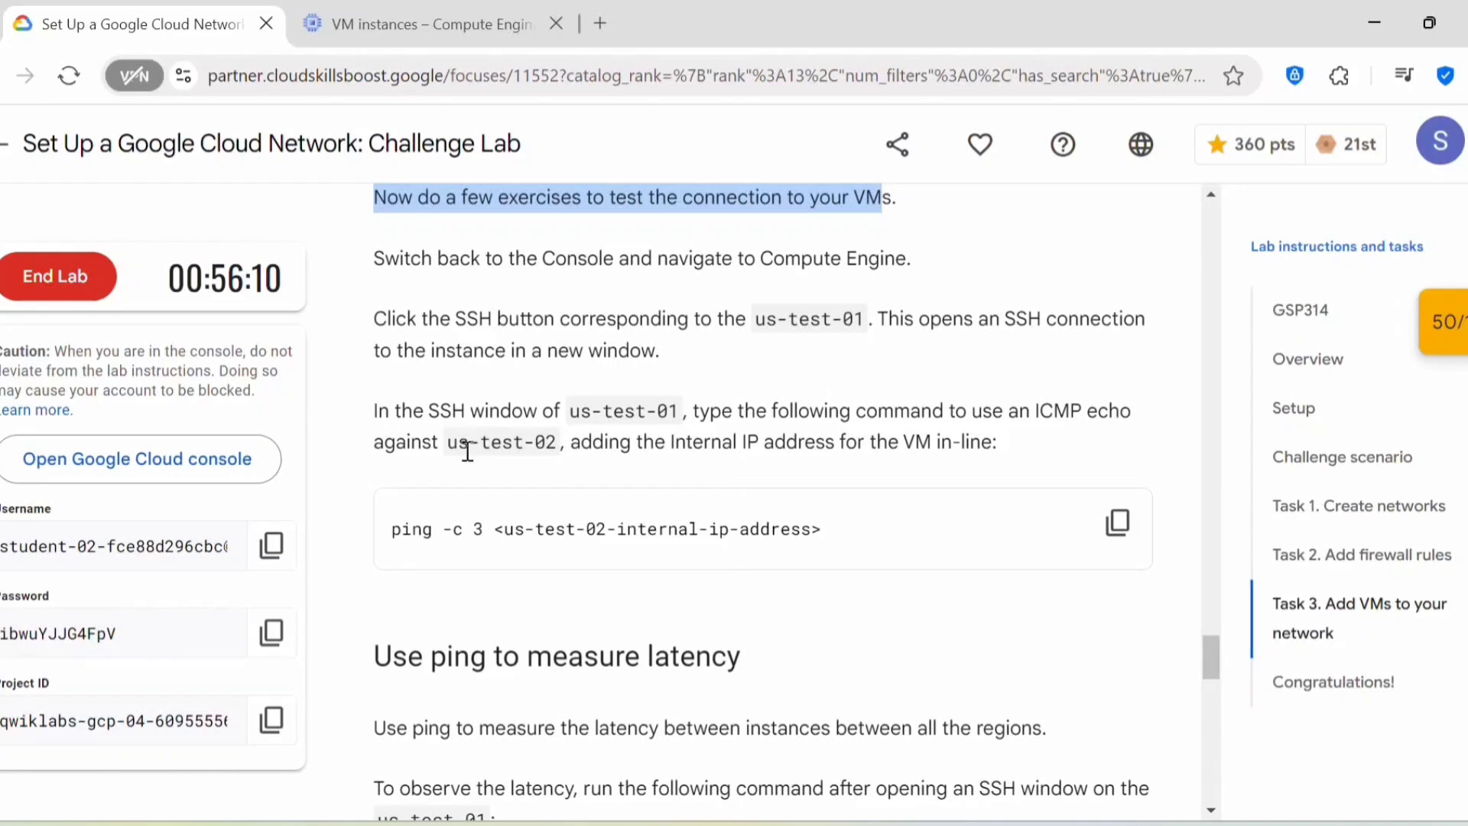
left_click_drag(448, 442, 557, 442)
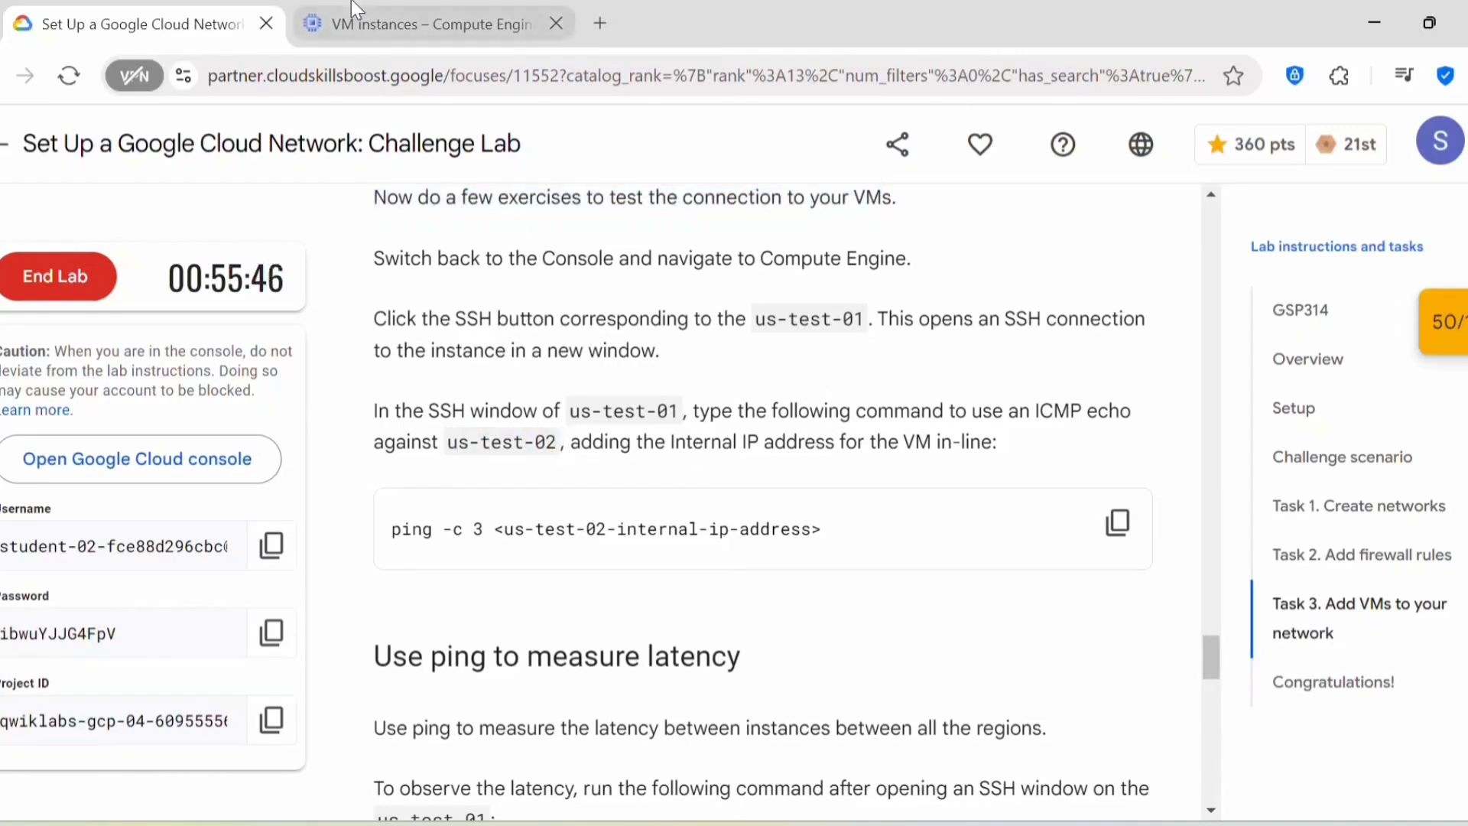
Step: Copy the internal IP of us-test-02 from the VM instances list and run ping -c 3 10.10.20.2 in the us-test-01 SSH session
left_click(356, 9)
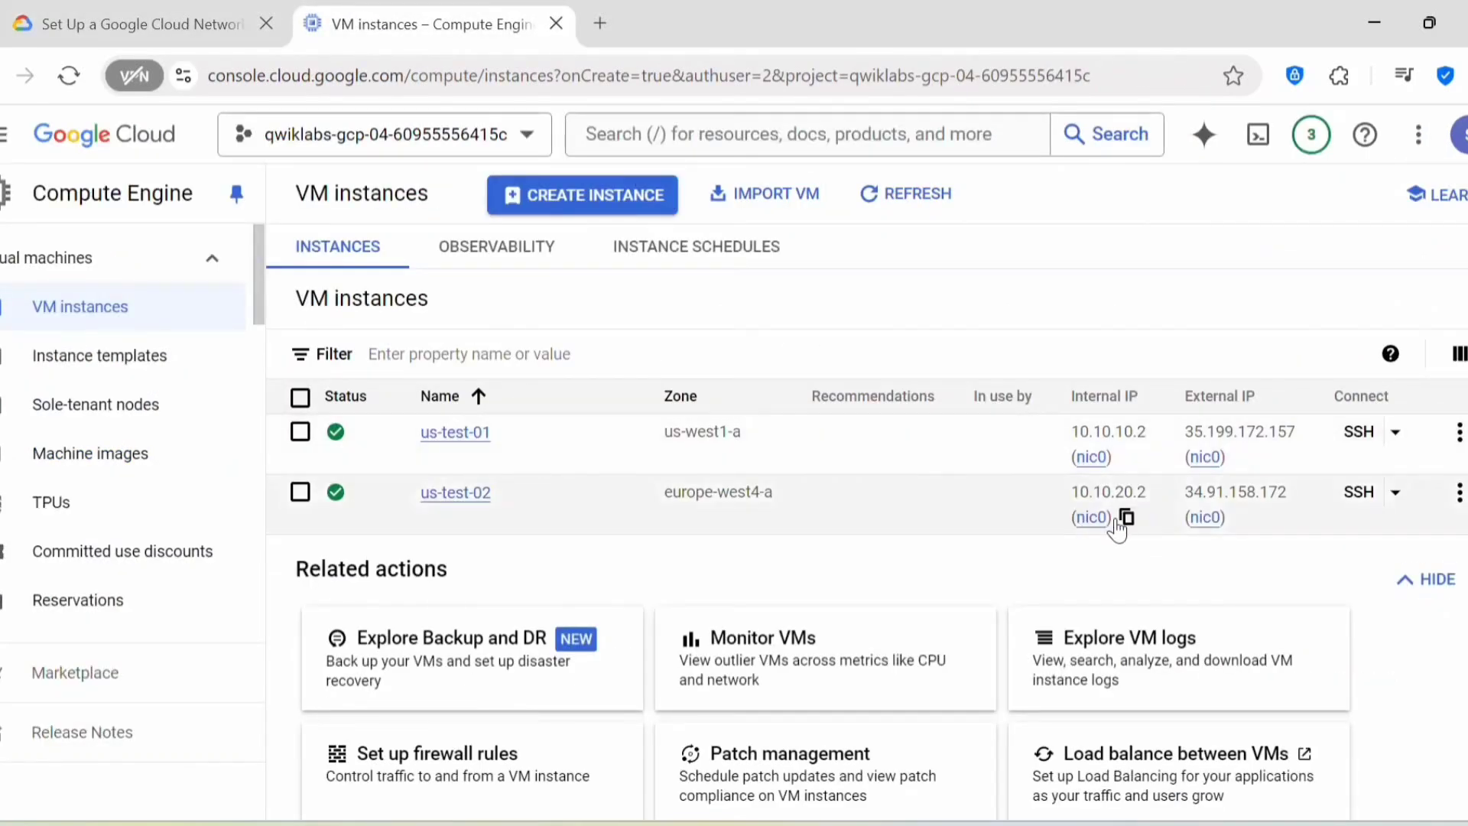
left_click(1128, 519)
left_click(1130, 520)
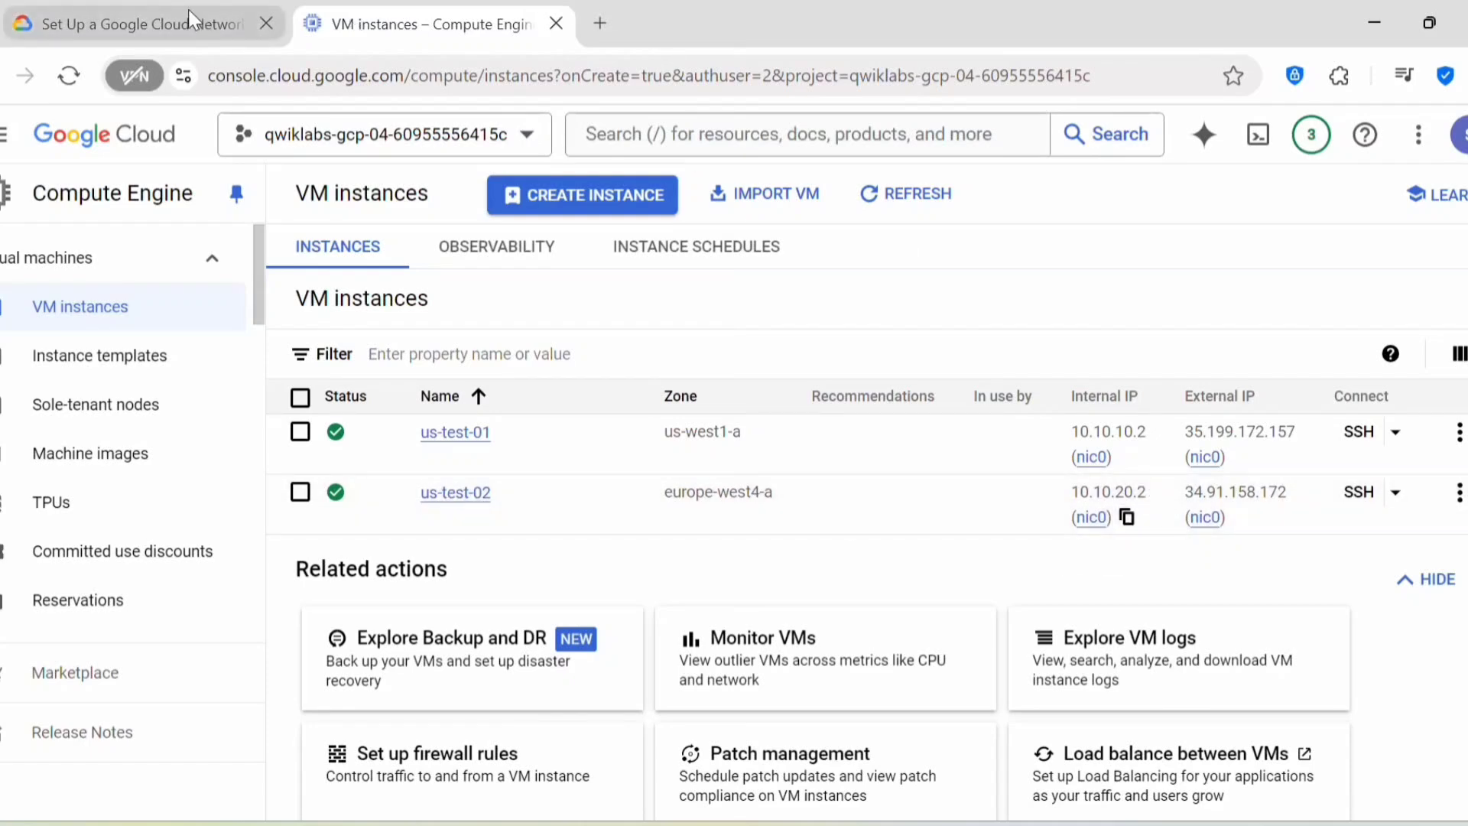
left_click(281, 36)
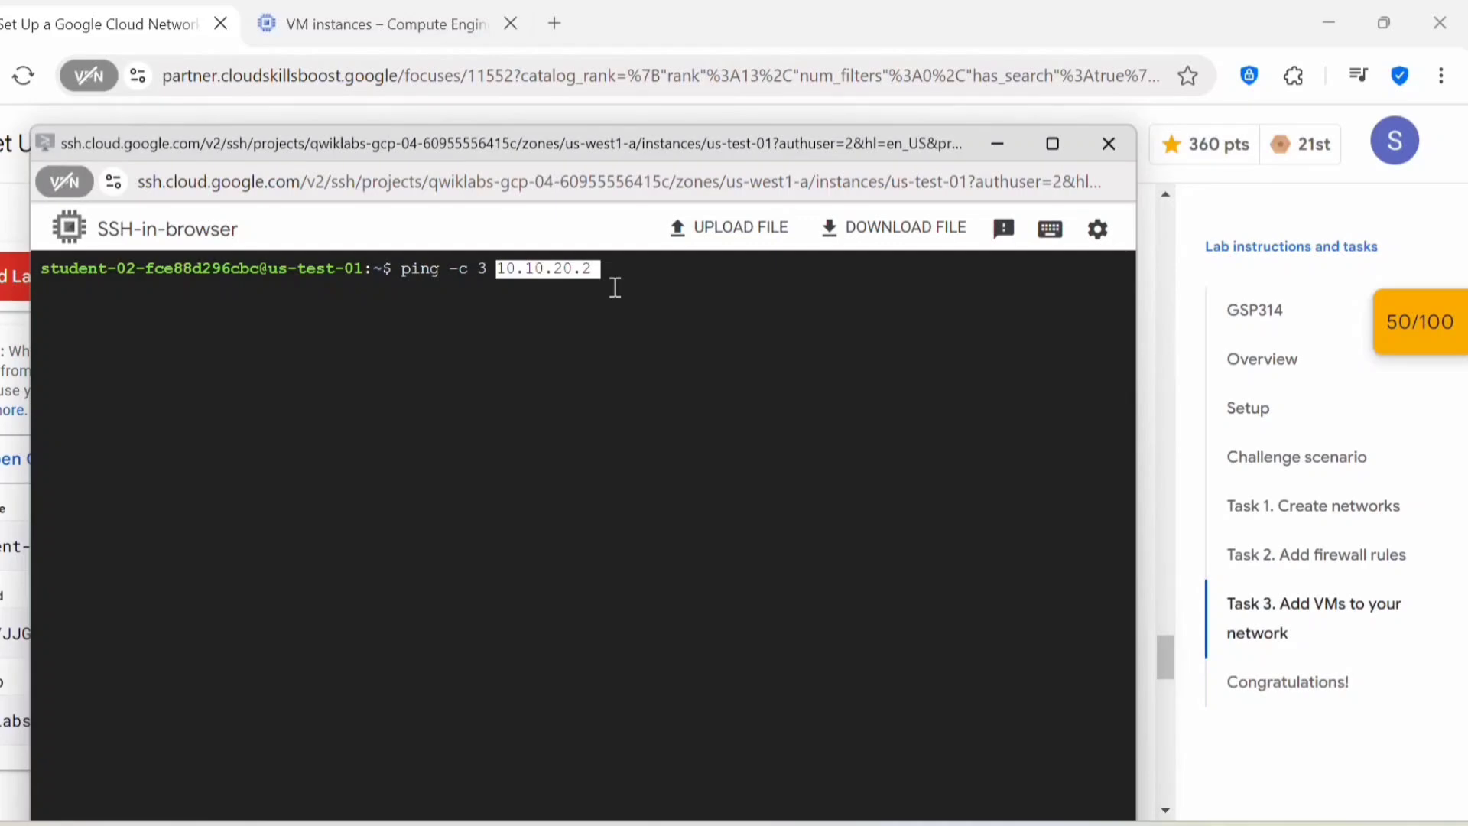
key("Return")
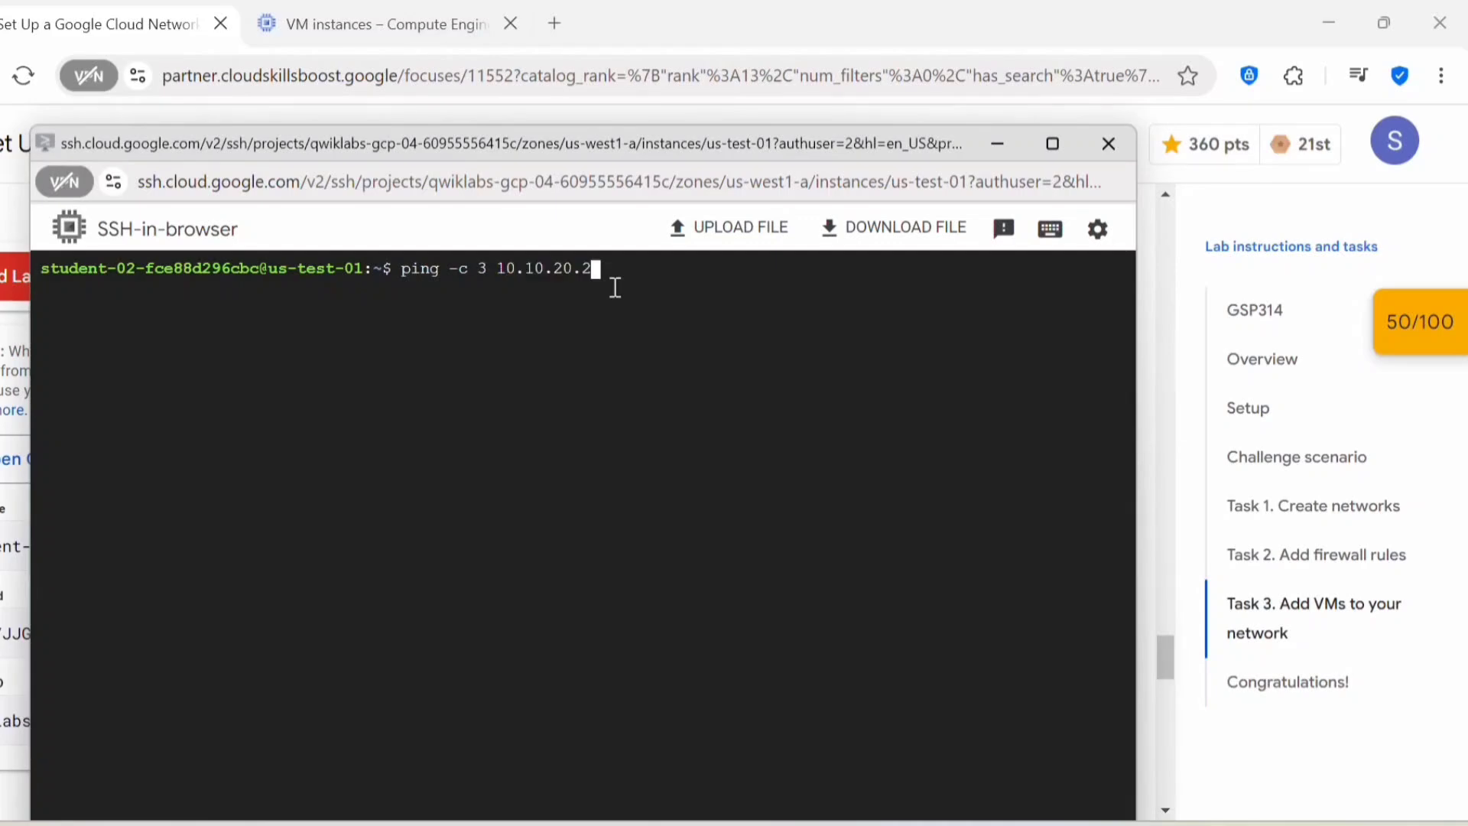
key("Return")
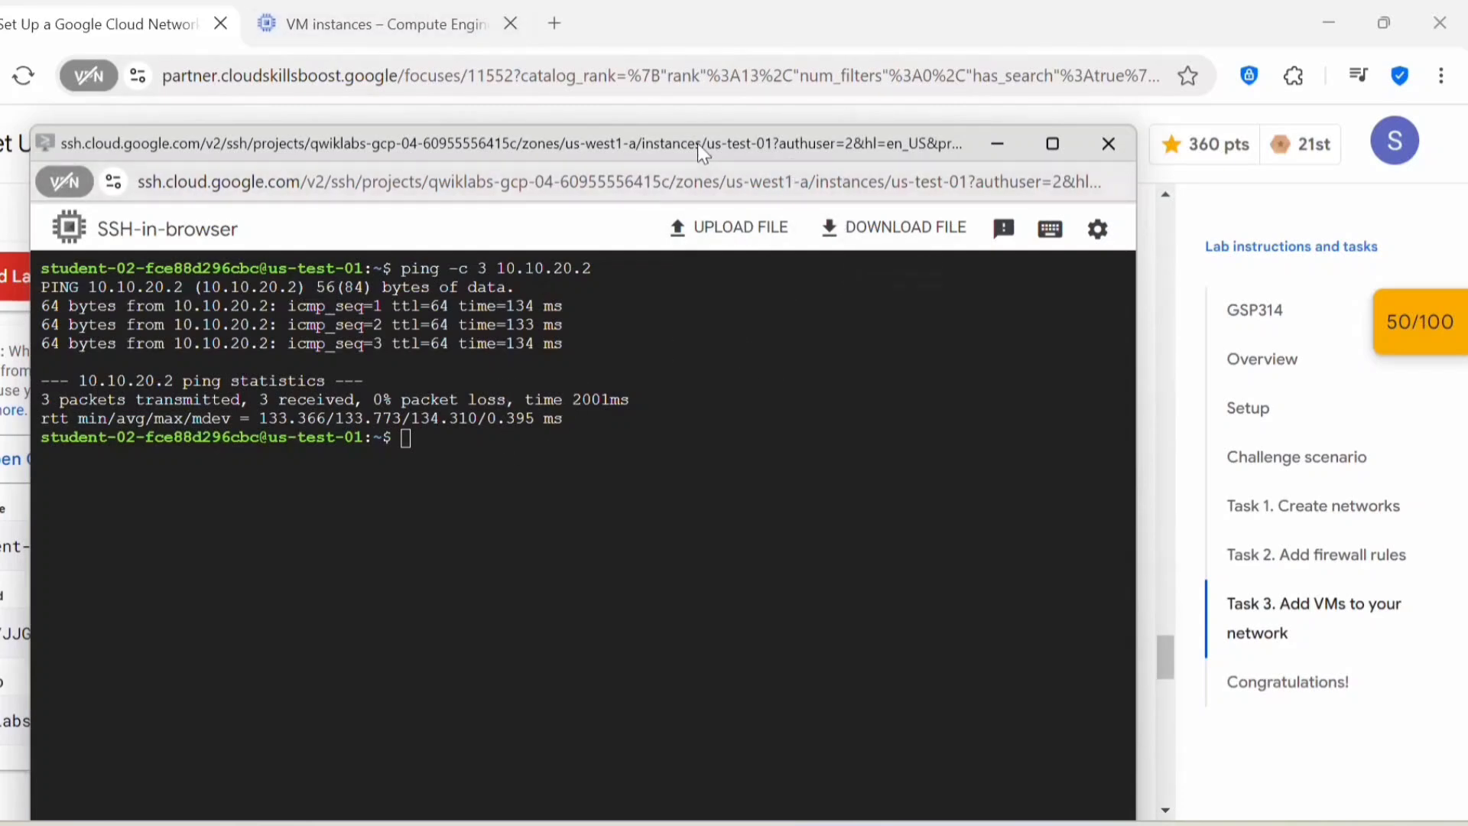
Step: Copy the latency command ping -c 3 us-test-02.europe-west4-a from the lab instructions and run it in the us-test-01 SSH session
left_click(510, 121)
scroll(413, 477, "down", 3)
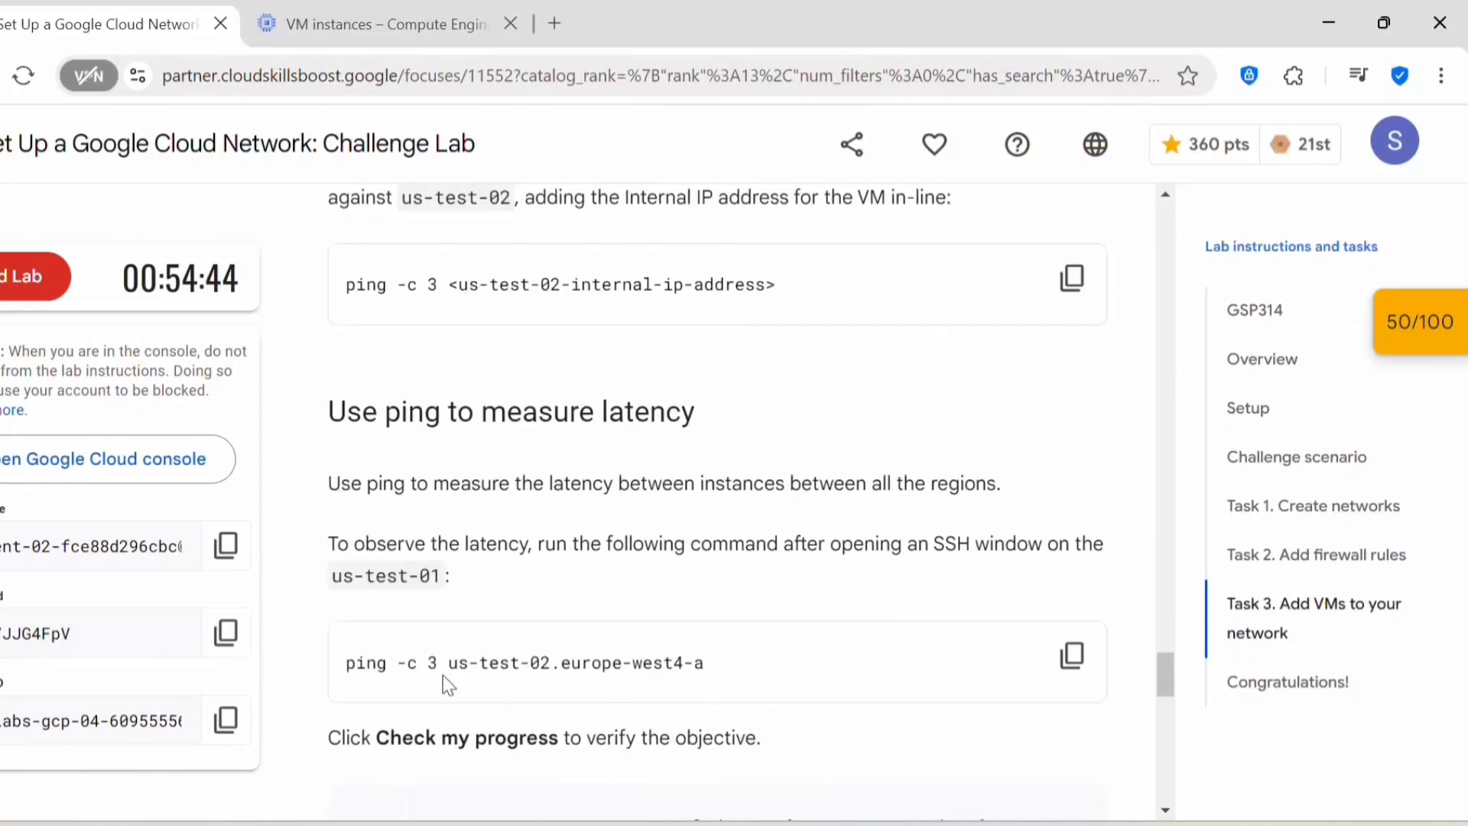
scroll(600, 407, "down", 2)
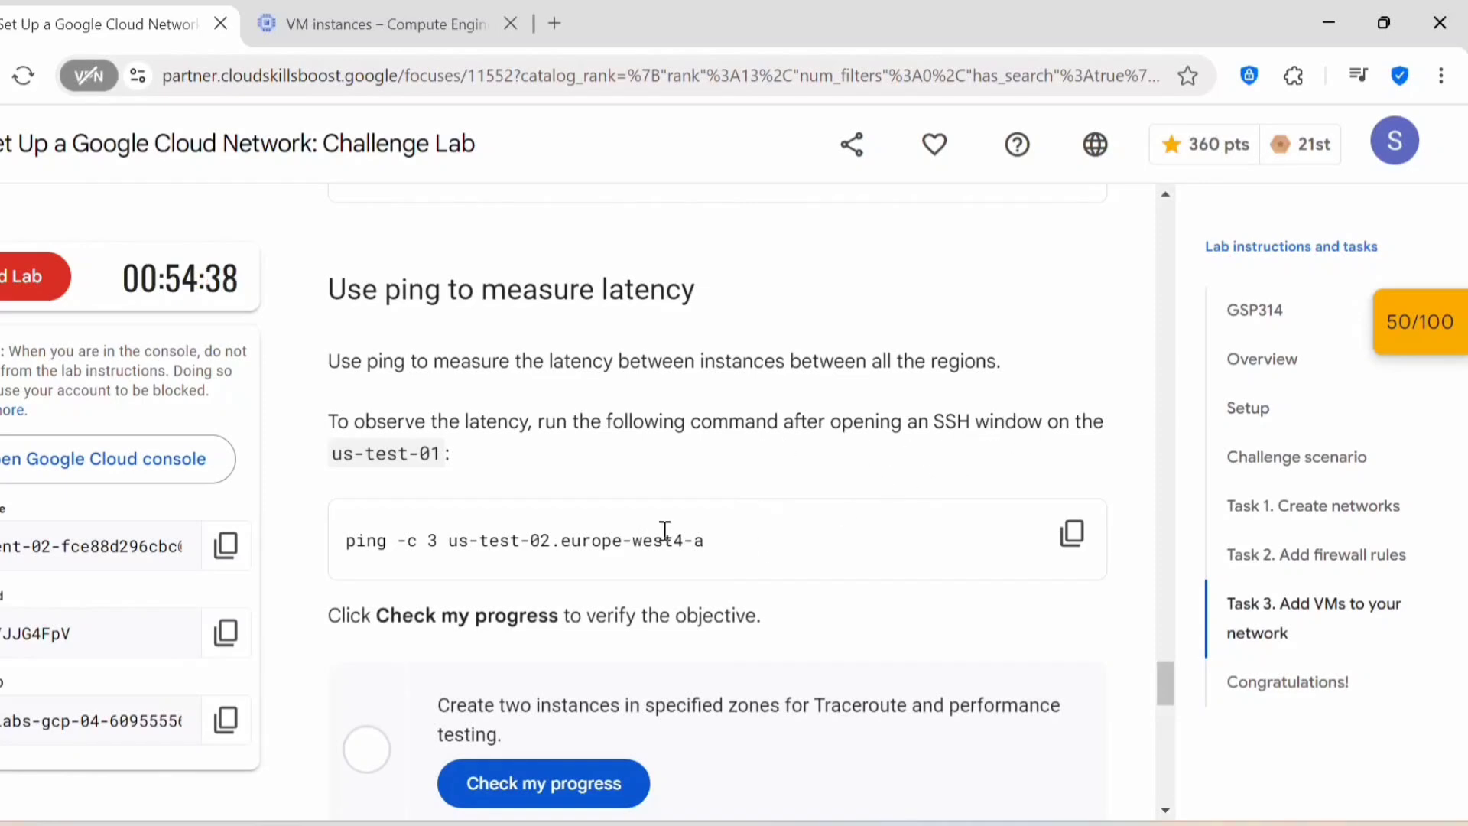
left_click(1074, 542)
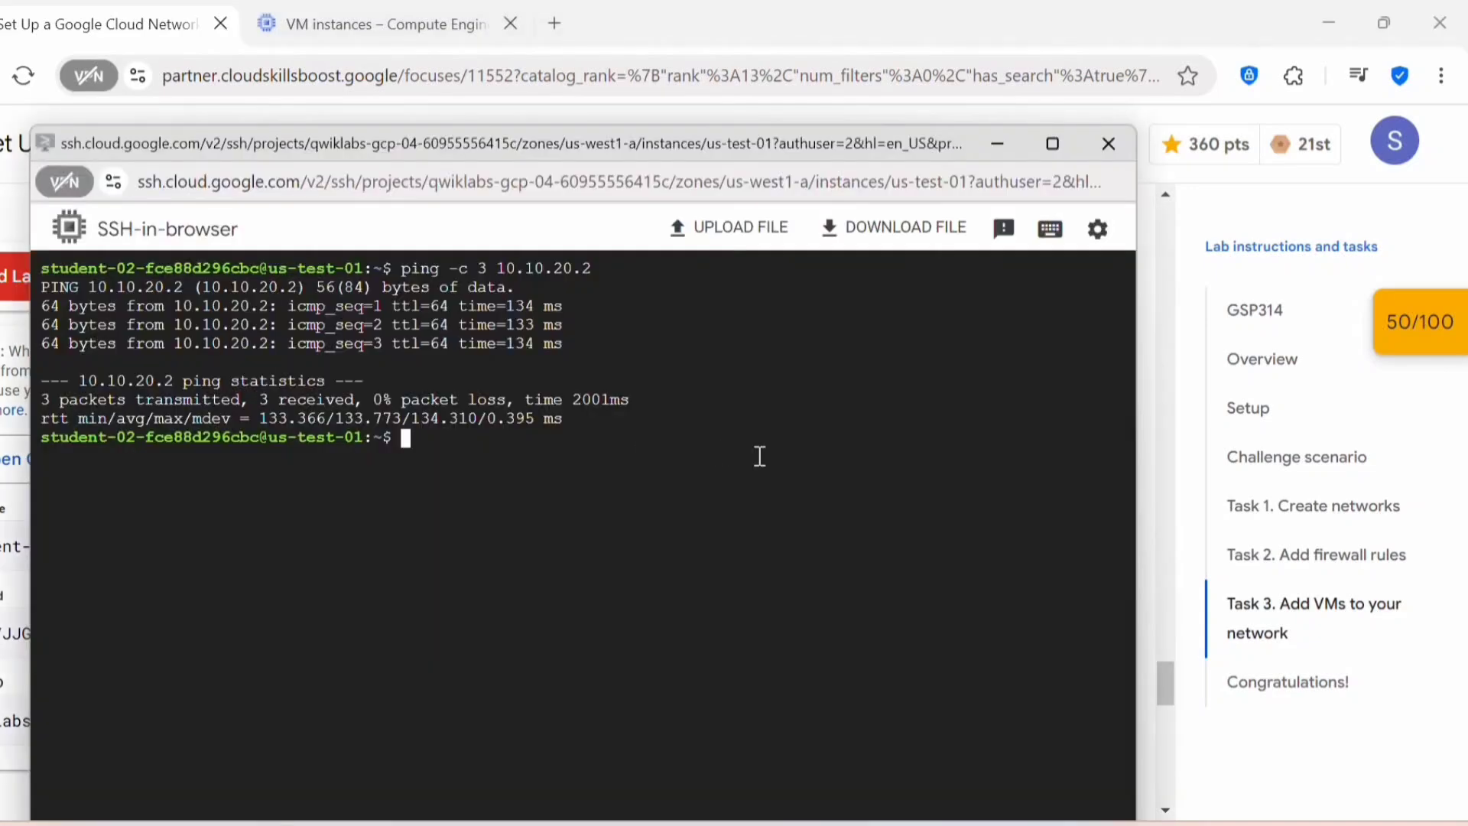
key("ctrl+v")
key("Return")
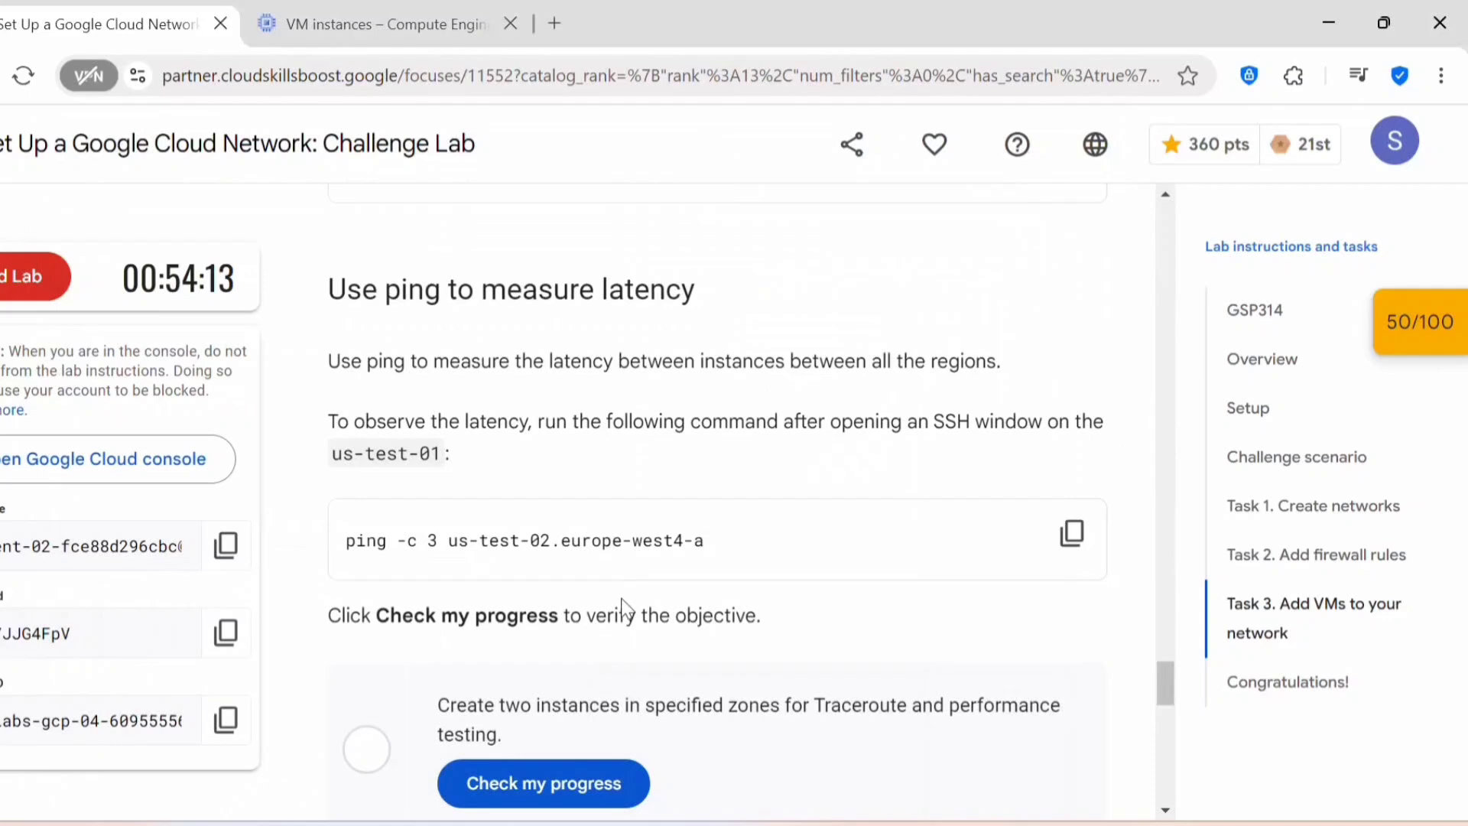
Step: Check the lab progress for the objective of creating two instances in specified zones for Traceroute and performance testing
scroll(622, 607, "down", 3)
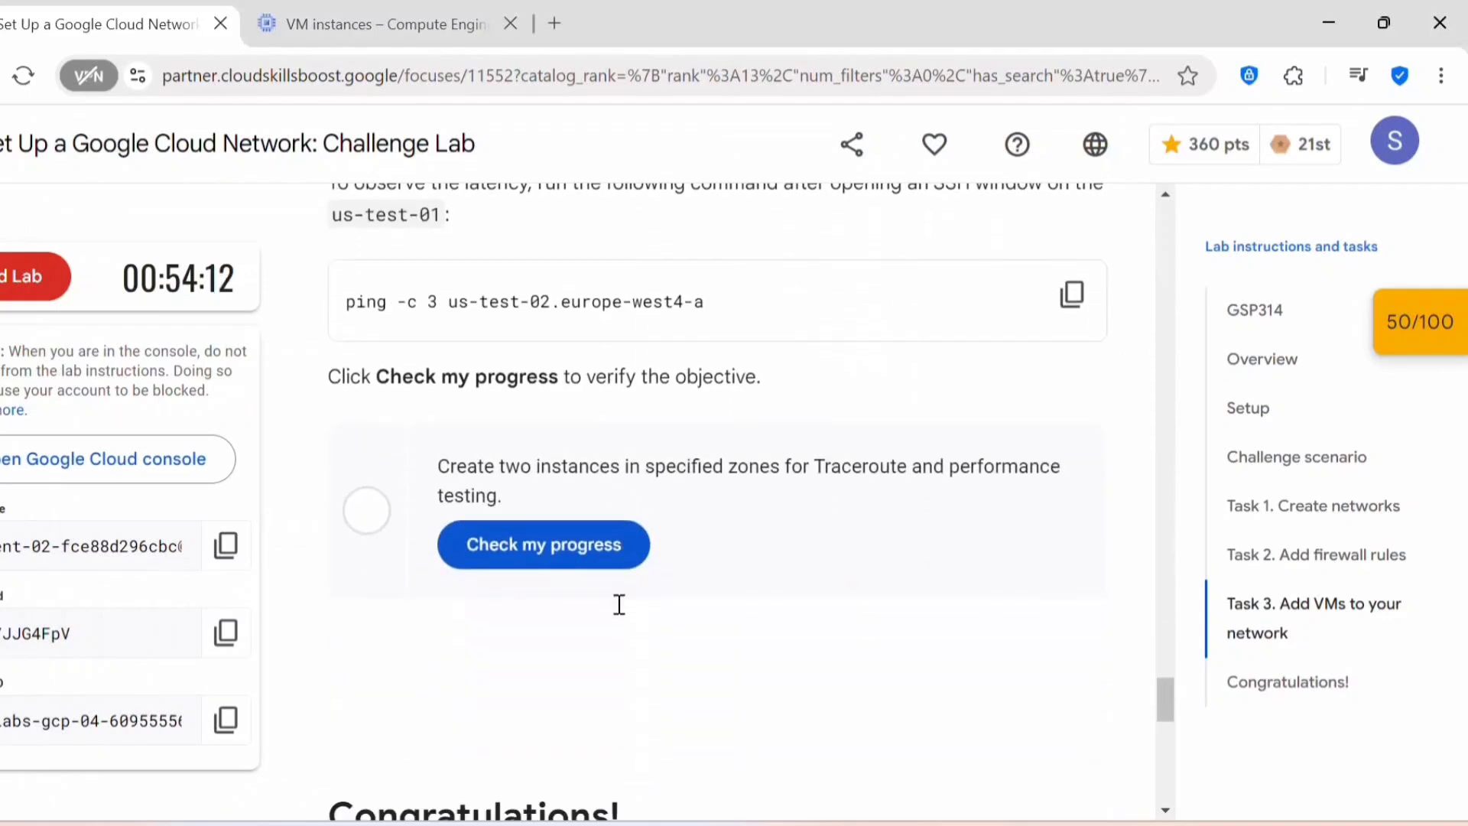
left_click(535, 550)
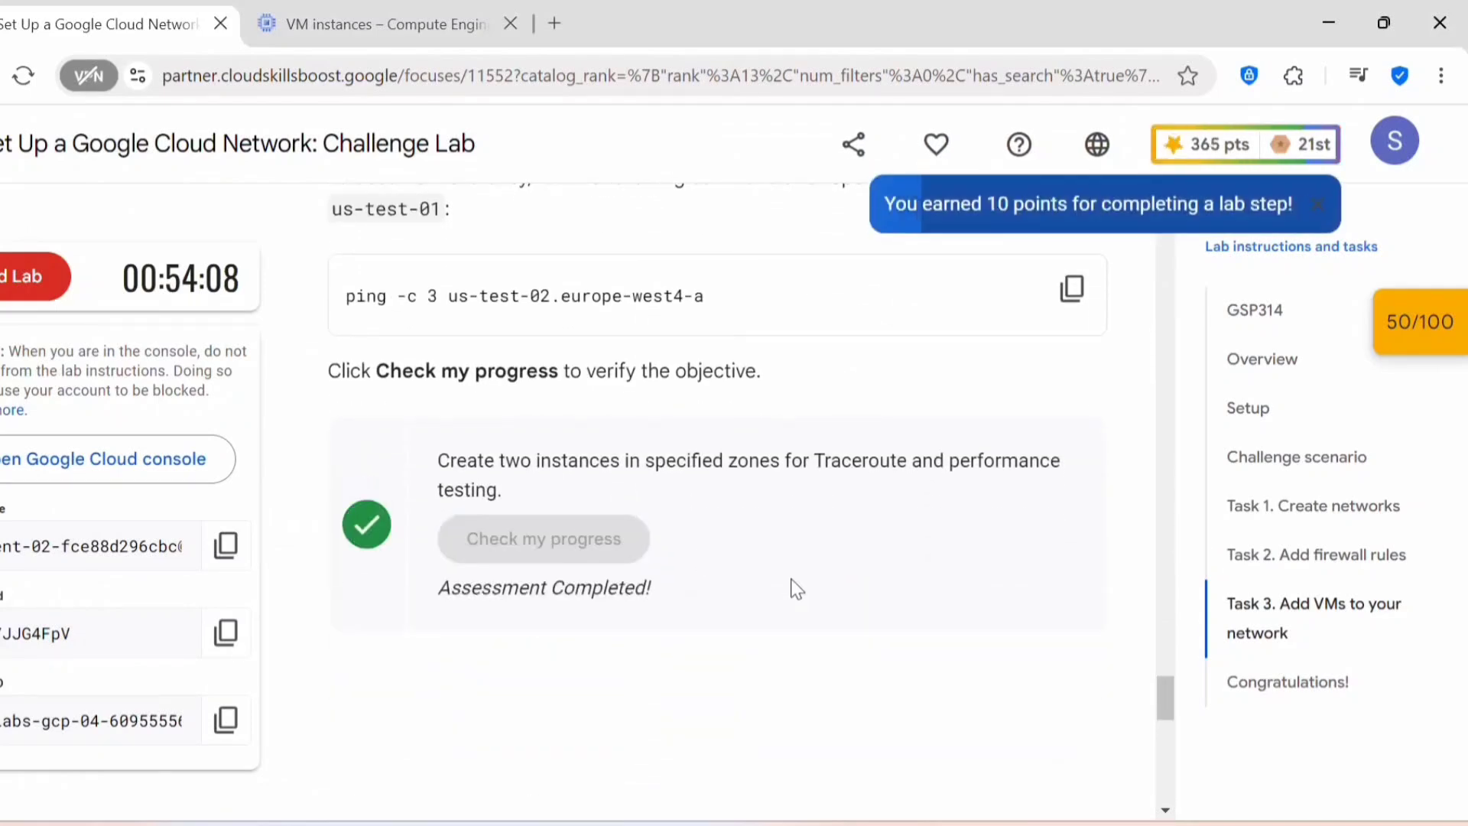
scroll(651, 672, "up", 6)
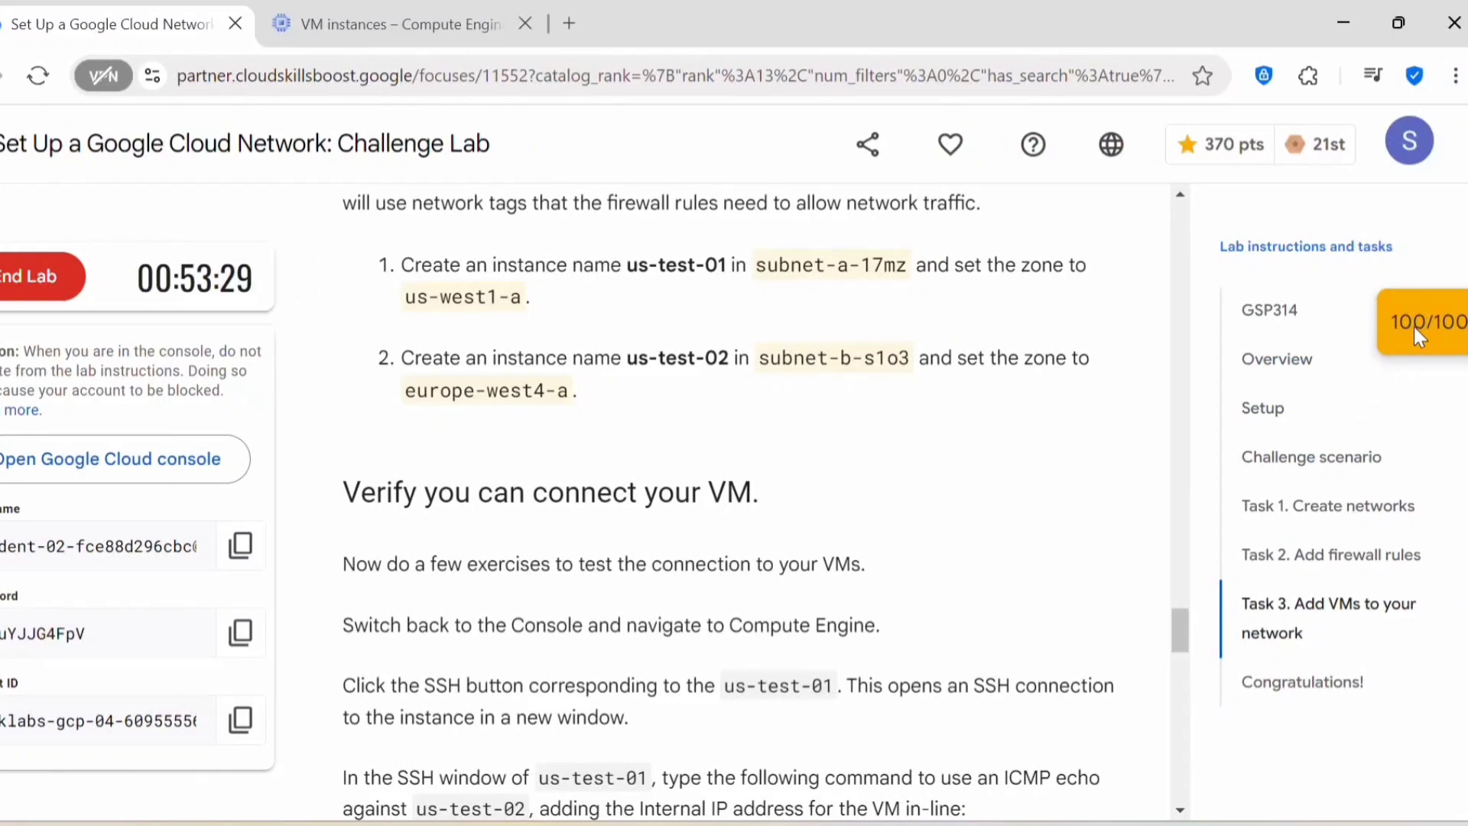
Step: Review the remainder of the lab page through the Congratulations section, and end the lab with confirmation
scroll(902, 505, "down", 15)
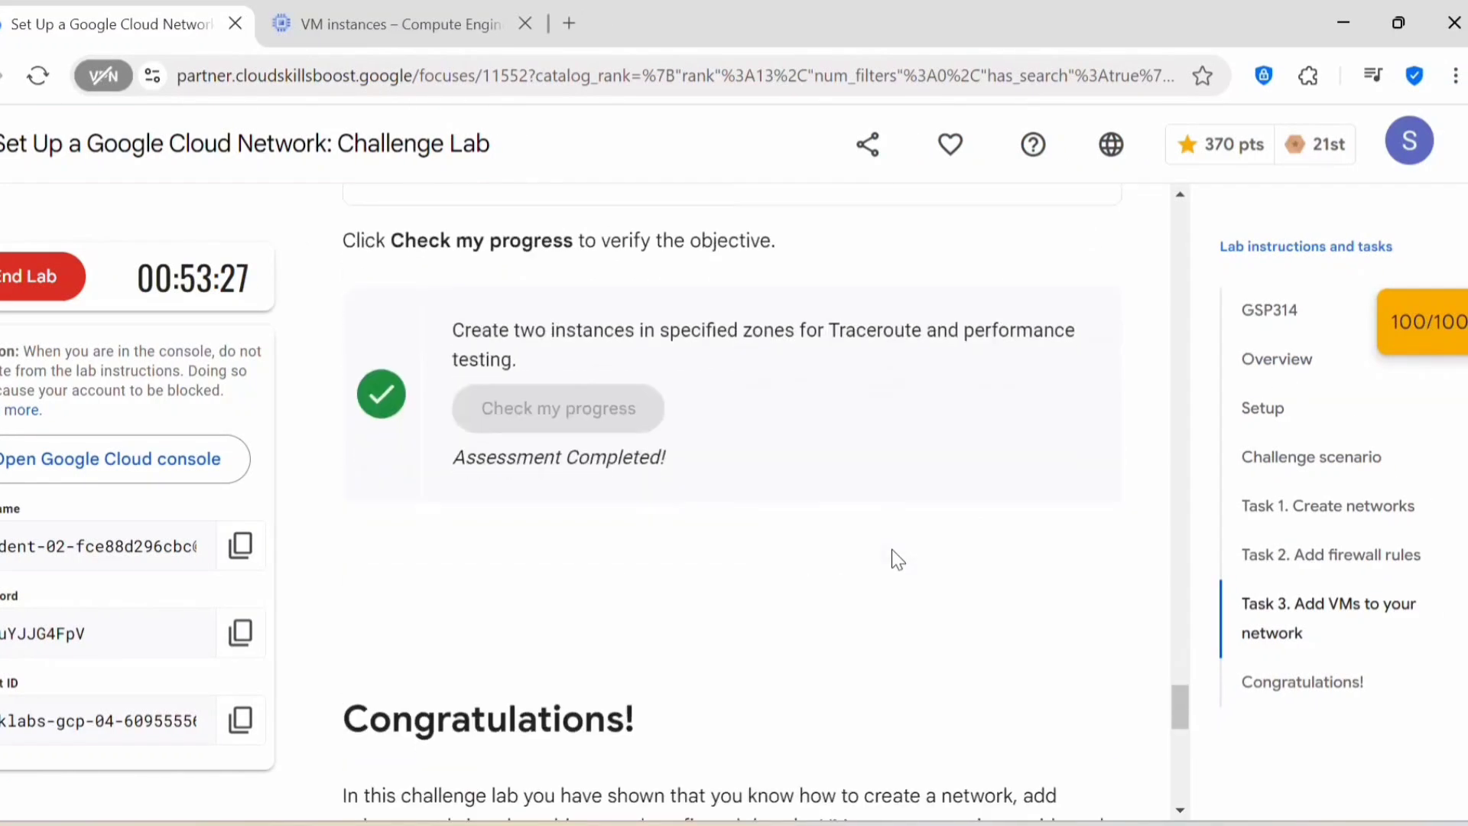
scroll(892, 549, "down", 13)
scroll(898, 576, "up", 9)
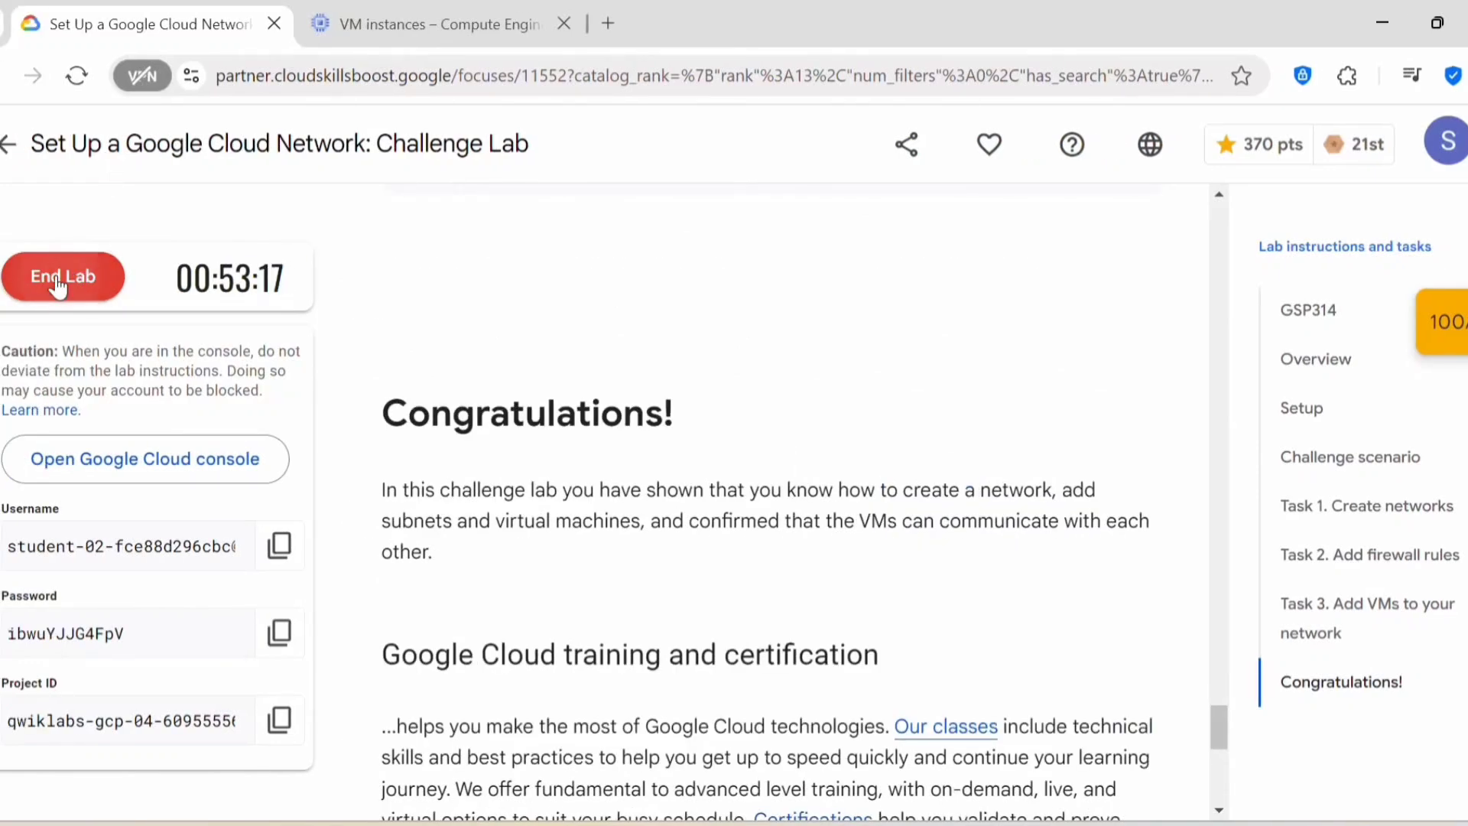
left_click(87, 264)
left_click(986, 541)
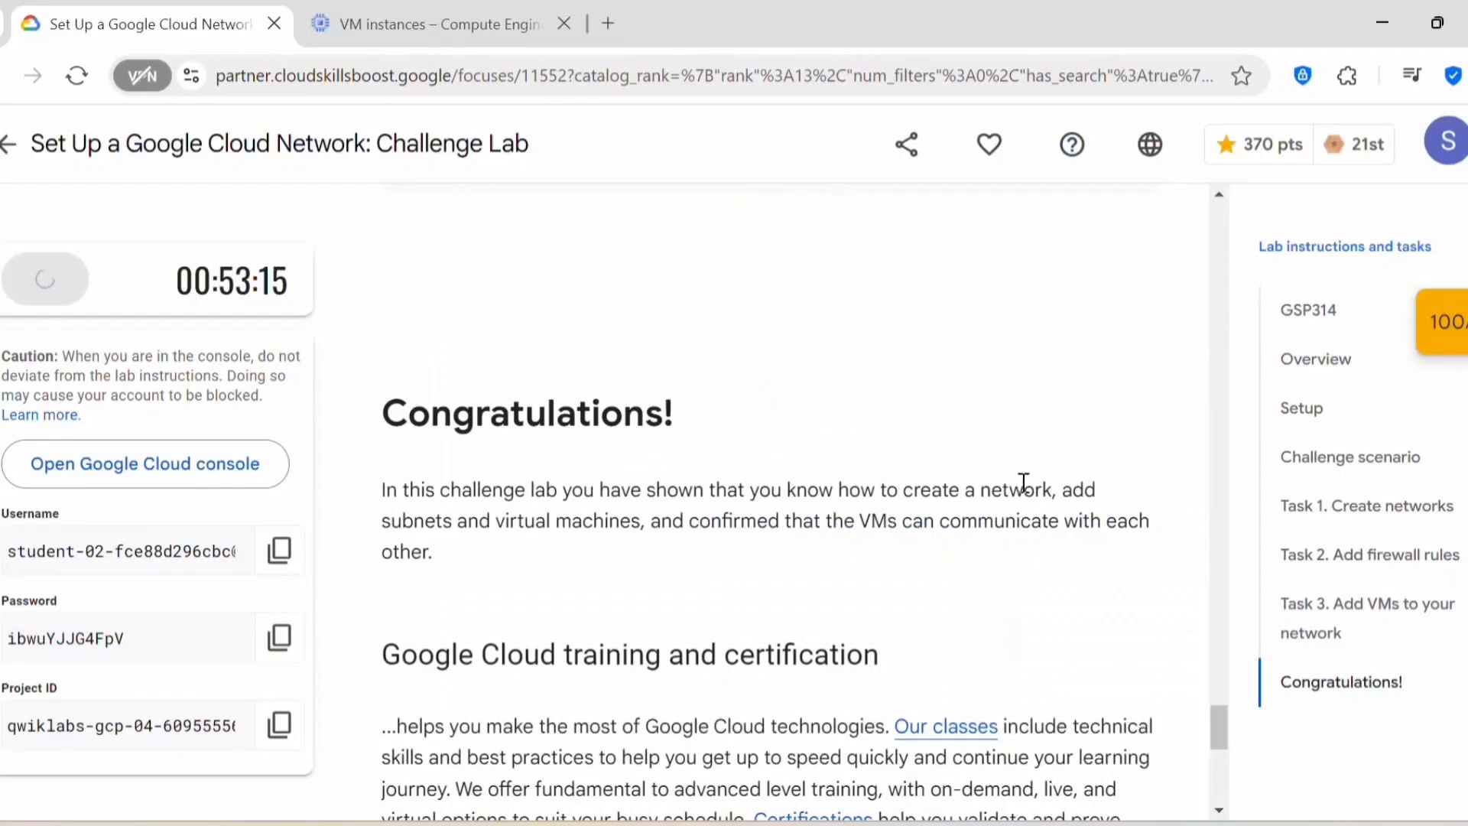